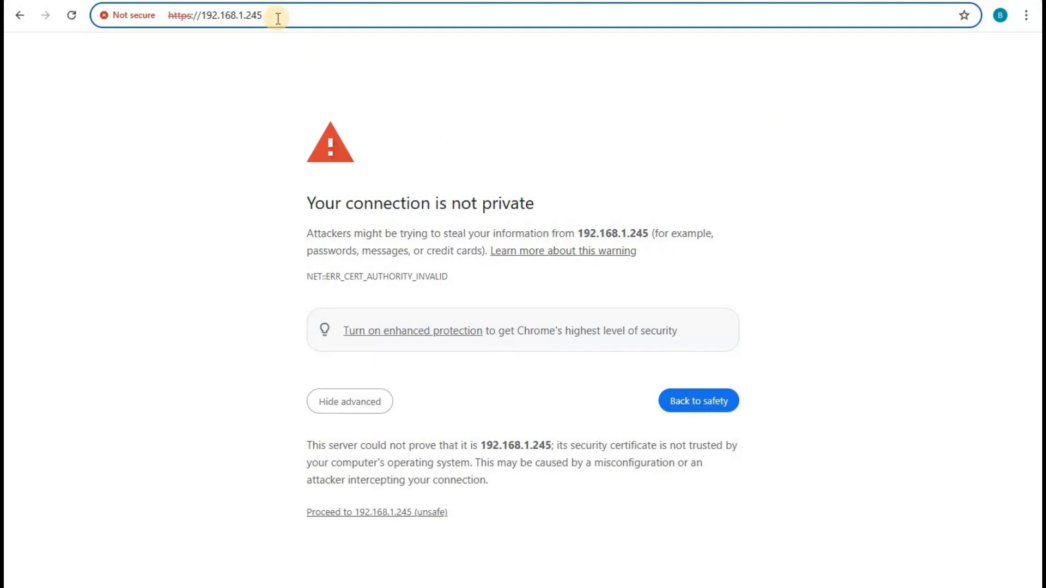
Bypass the certificate warning and log into the EAP225 at 192.168.1.245 as admin with the account password.
{"action": "left_click", "coordinate": [355, 515]}
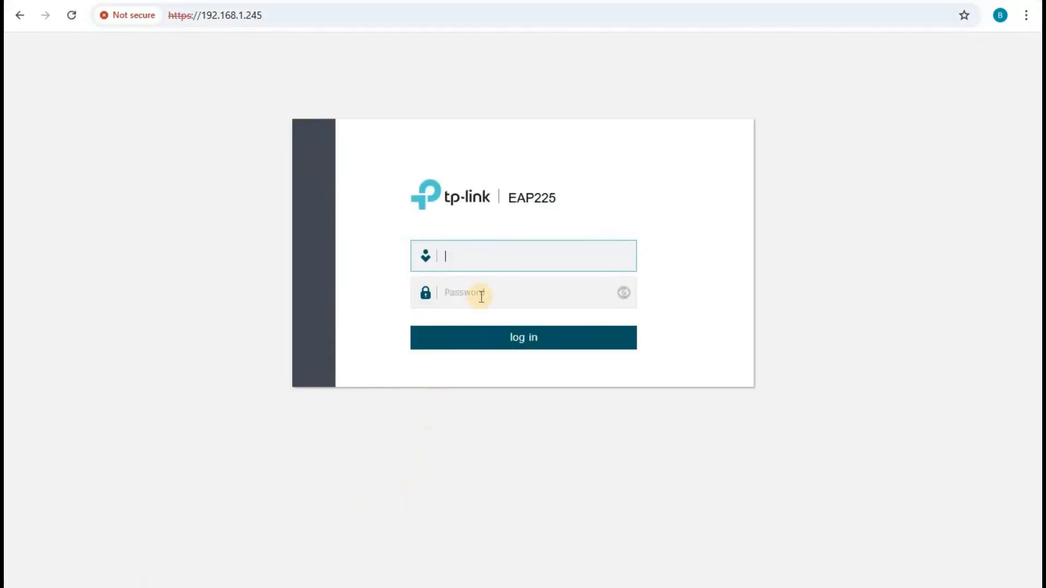
{"action": "left_click", "coordinate": [461, 256]}
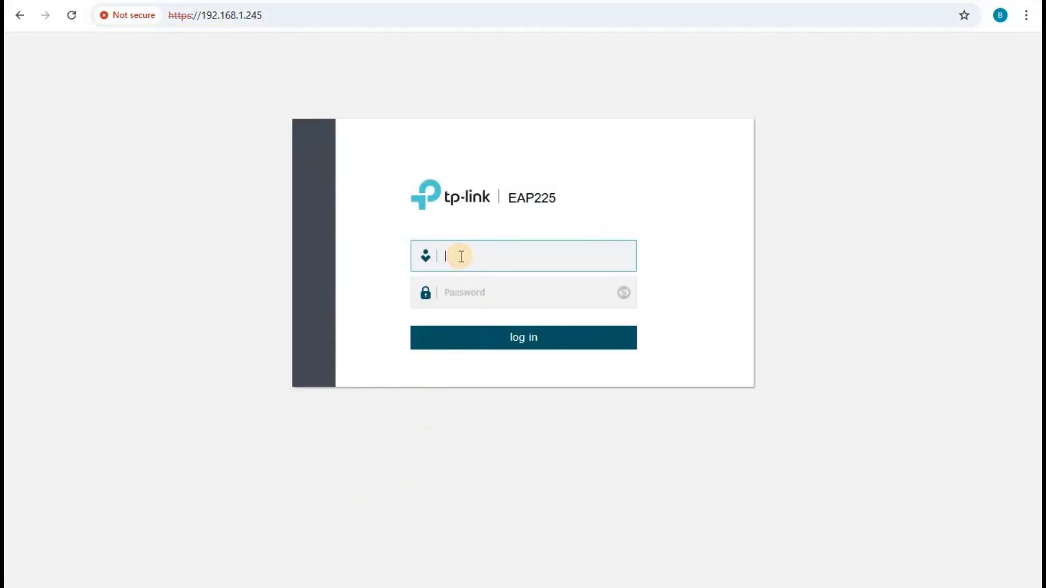
{"action": "type", "text": "admin"}
{"action": "key", "text": "Tab"}
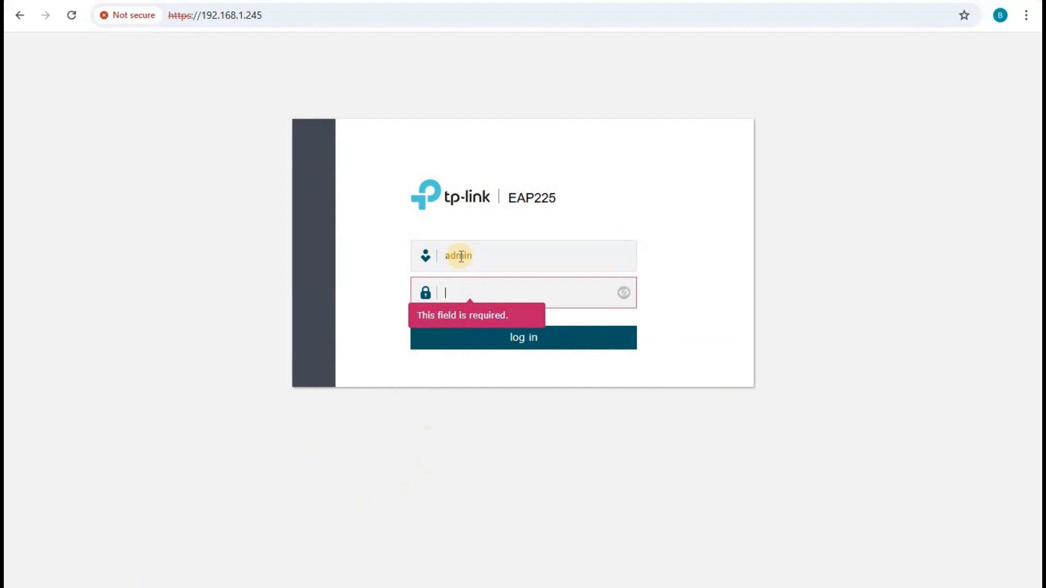
{"action": "type", "text": "•••••••"}
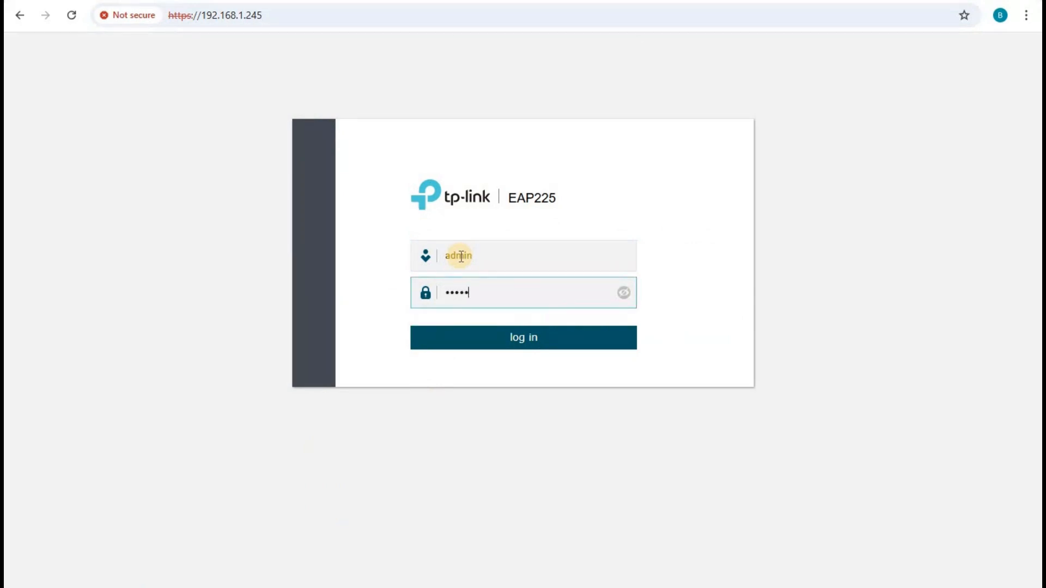
{"action": "left_click", "coordinate": [518, 335]}
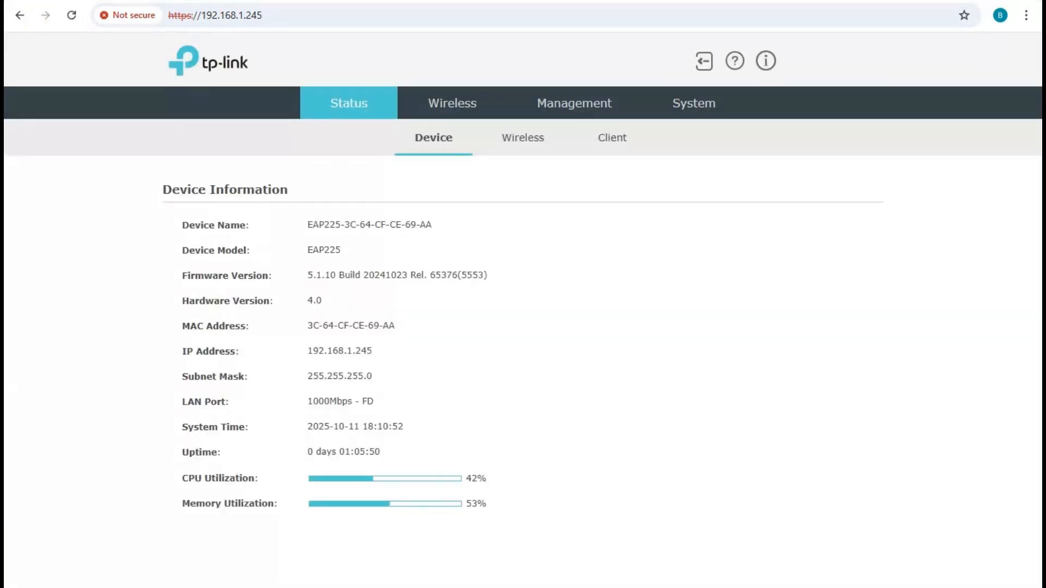
Change the access point's static IP address from 192.168.1.245 to 192.168.1.254.
{"action": "left_click", "coordinate": [578, 106]}
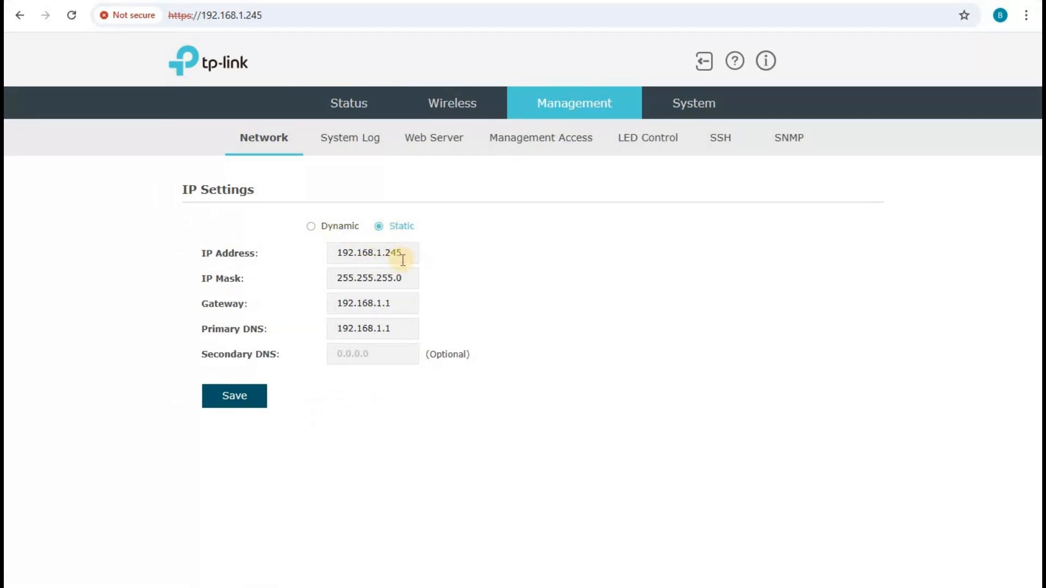
{"action": "left_click", "coordinate": [406, 253]}
{"action": "key", "text": "BackSpace"}
{"action": "key", "text": "BackSpace"}
{"action": "type", "text": "254"}
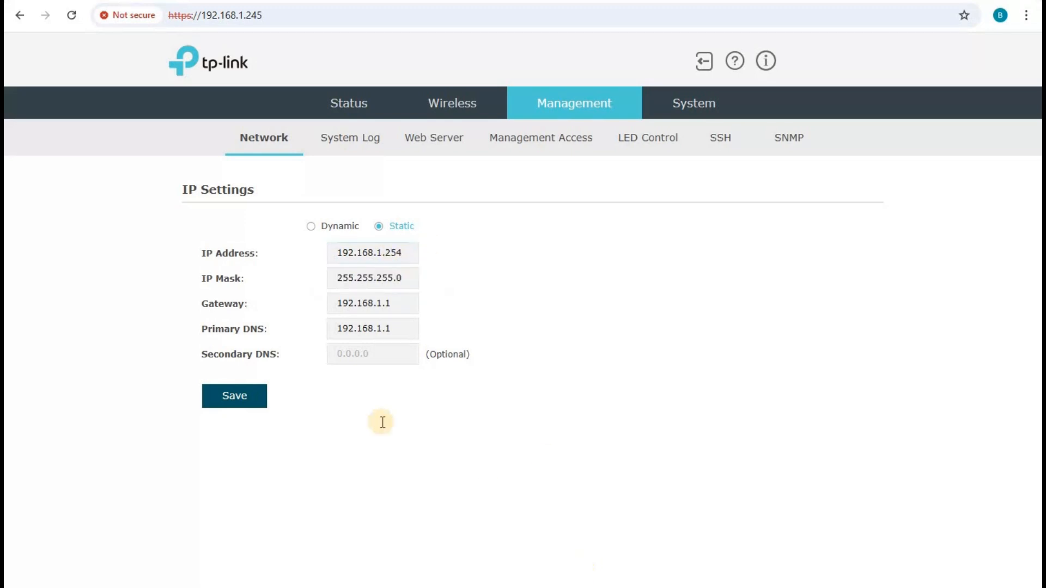
{"action": "key", "text": "alt+Tab"}
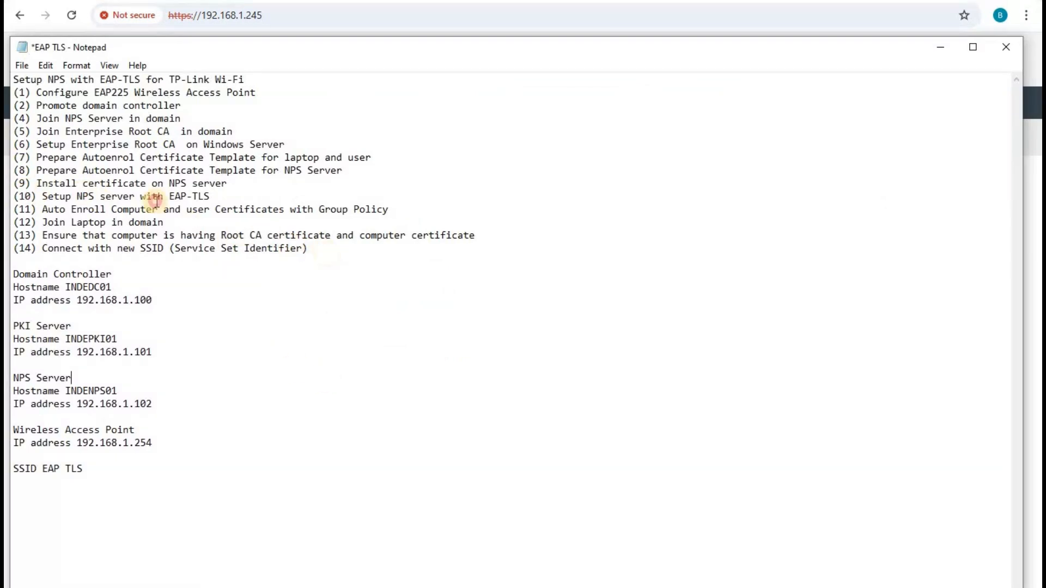
Review the setup steps, server address blocks and the 192.168.1.254 access point entry in the notes.
{"action": "left_click_drag", "start_coordinate": [310, 249], "coordinate": [13, 92]}
{"action": "left_click", "coordinate": [226, 433]}
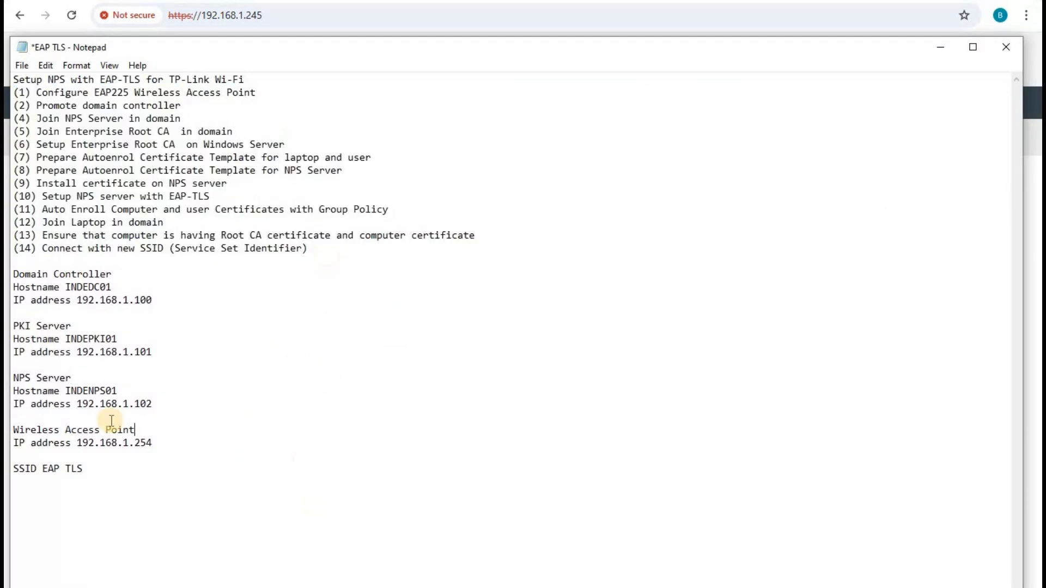
{"action": "left_click_drag", "start_coordinate": [164, 444], "coordinate": [12, 273]}
{"action": "left_click", "coordinate": [216, 344]}
{"action": "left_click_drag", "start_coordinate": [153, 443], "coordinate": [77, 443]}
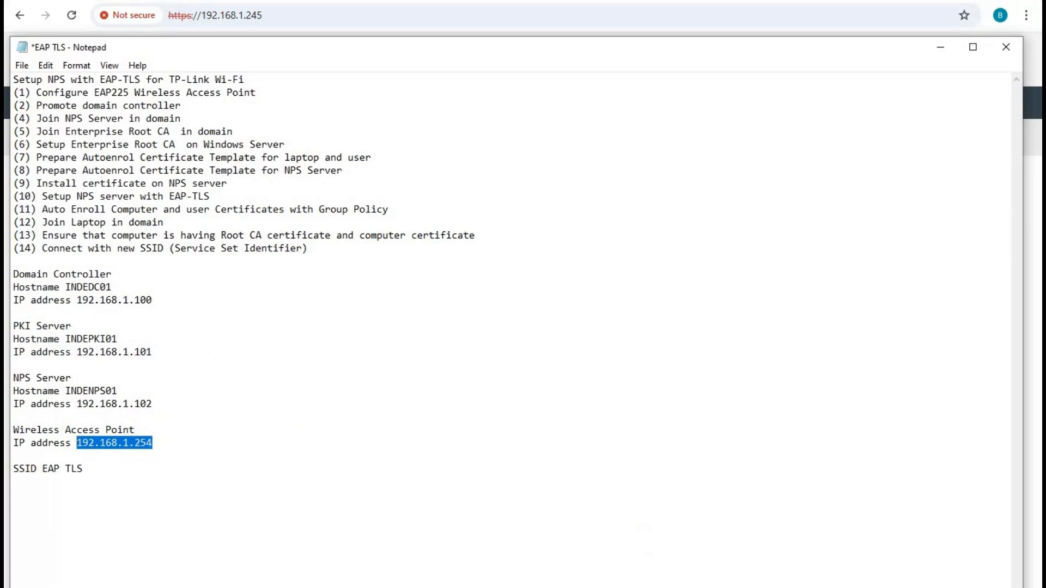
{"action": "key", "text": "alt+Tab"}
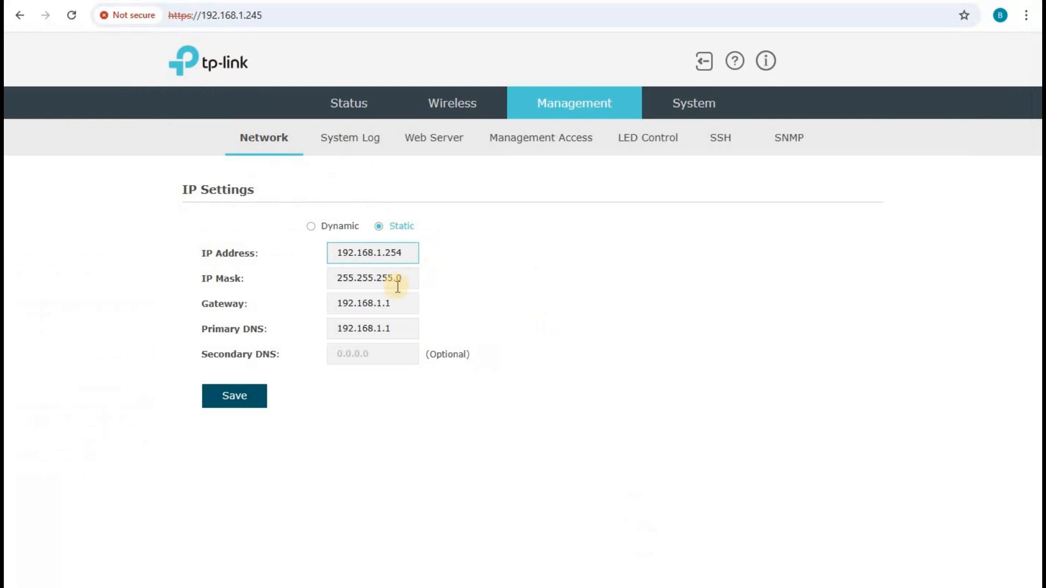
Check the Gateway and Primary DNS values in the access point's IP settings.
{"action": "left_click", "coordinate": [389, 306]}
{"action": "double_click", "coordinate": [389, 306]}
{"action": "double_click", "coordinate": [387, 330]}
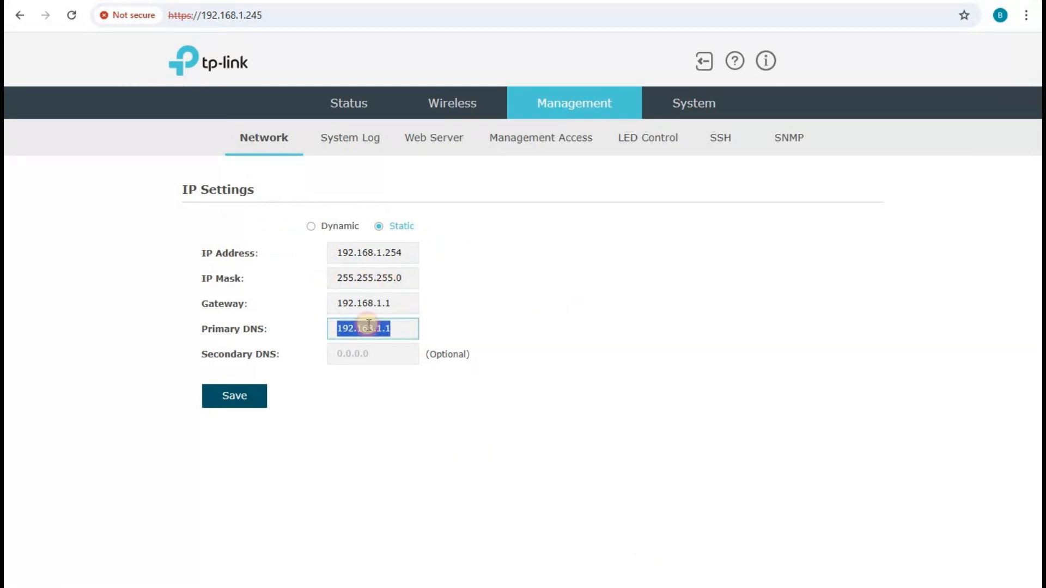
{"action": "left_click", "coordinate": [626, 298]}
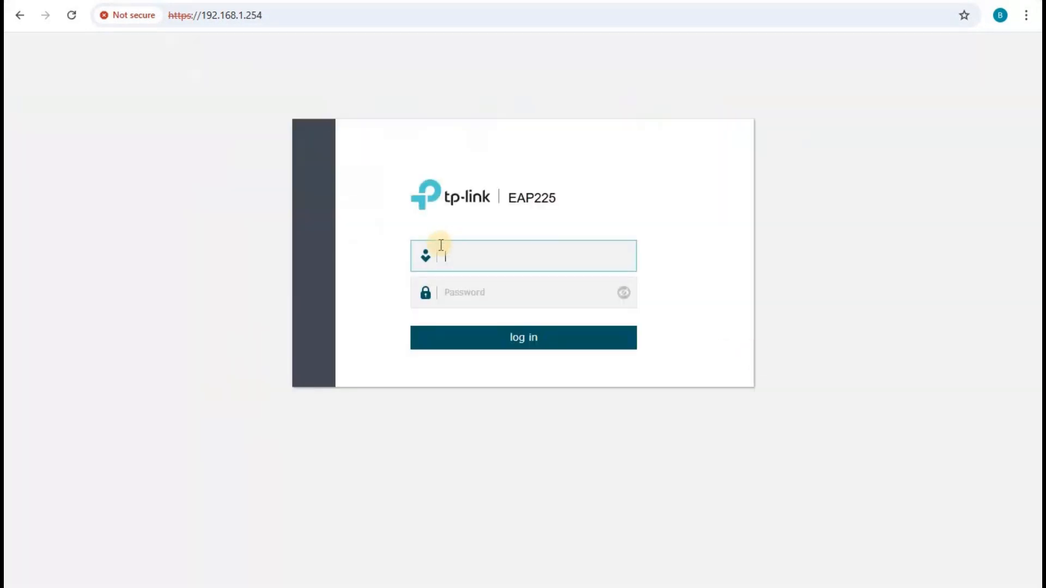
Log back in as admin with the account password at the new address 192.168.1.254.
{"action": "left_click", "coordinate": [482, 257]}
{"action": "type", "text": "admin"}
{"action": "key", "text": "Tab"}
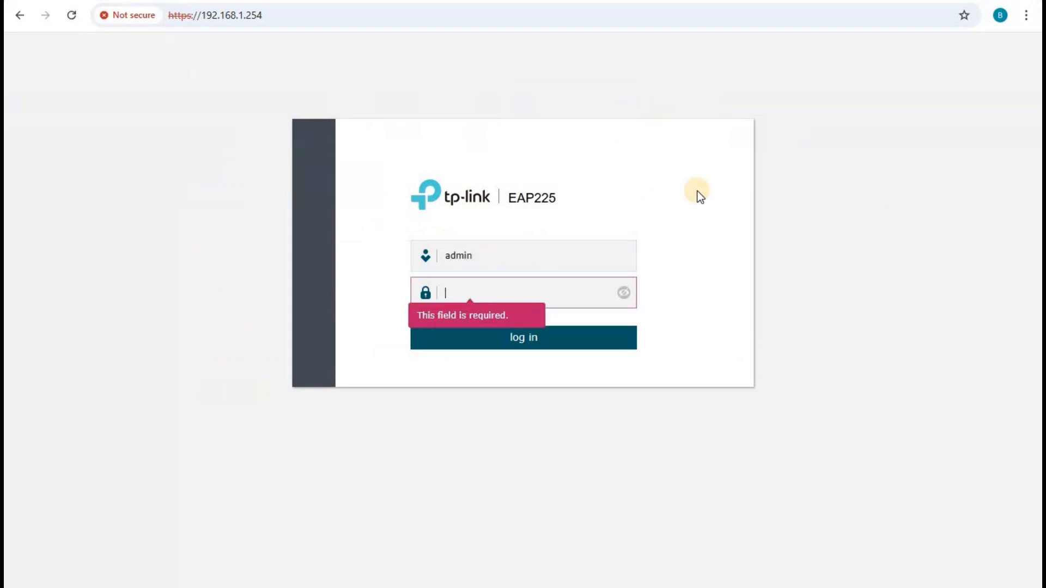
{"action": "type", "text": "••"}
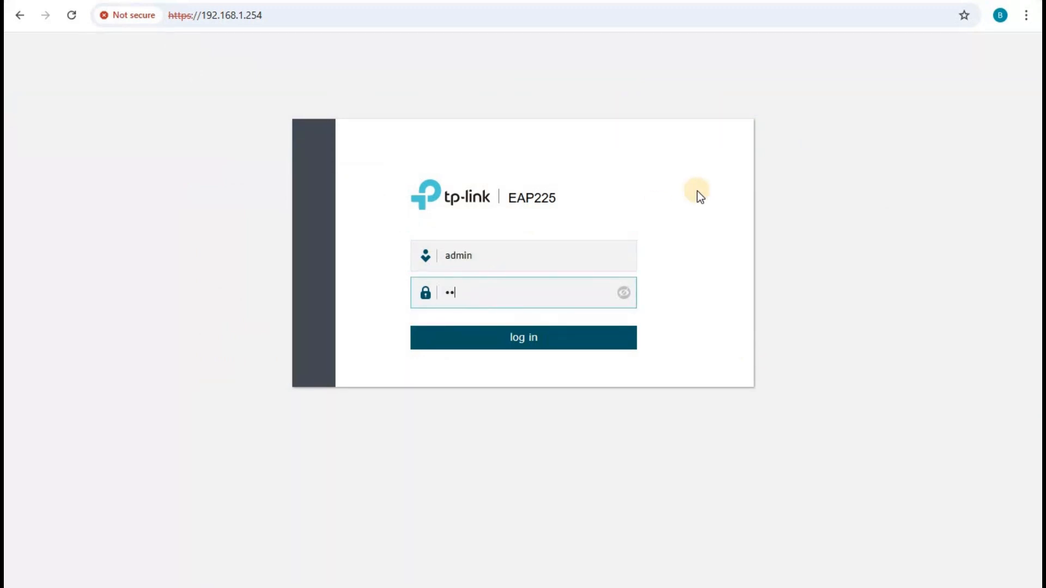
{"action": "type", "text": "•••••"}
{"action": "left_click", "coordinate": [523, 339]}
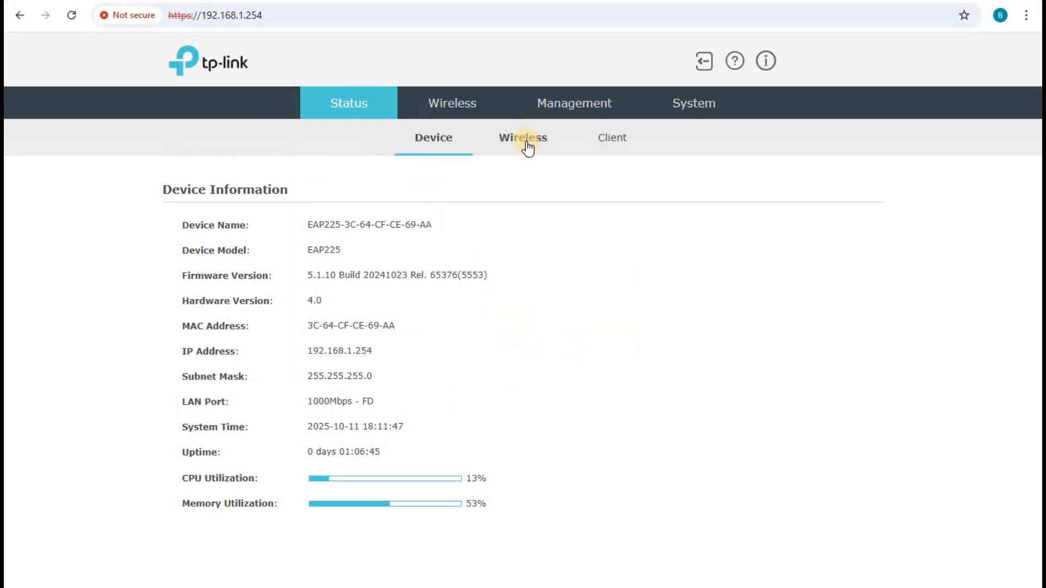
Open the 2.4GHz SSID 'Test' for editing in Wireless Settings.
{"action": "left_click", "coordinate": [457, 105]}
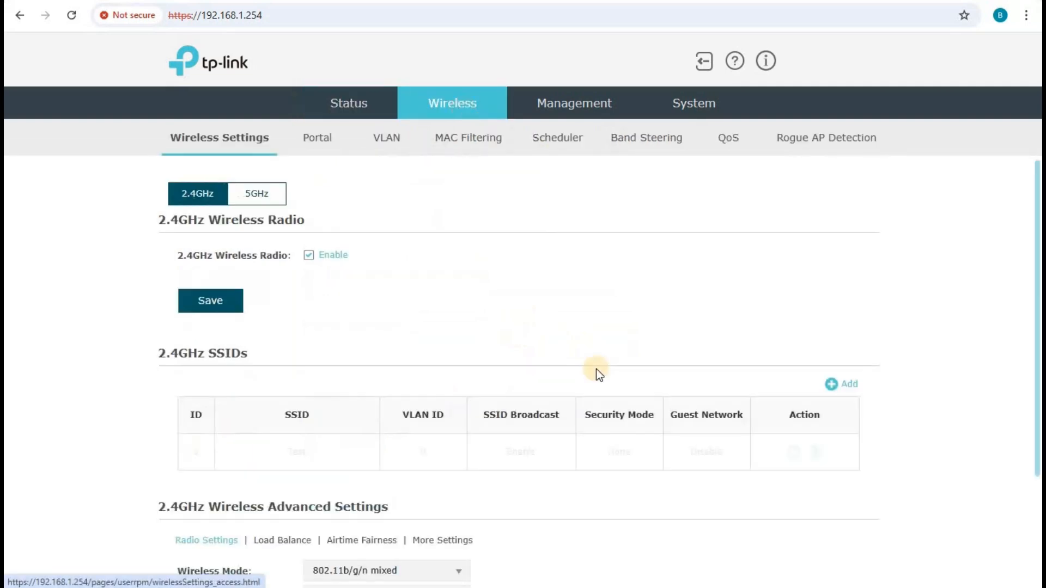
{"action": "left_click", "coordinate": [793, 454]}
{"action": "scroll", "coordinate": [535, 328], "scroll_direction": "down", "scroll_amount": 5}
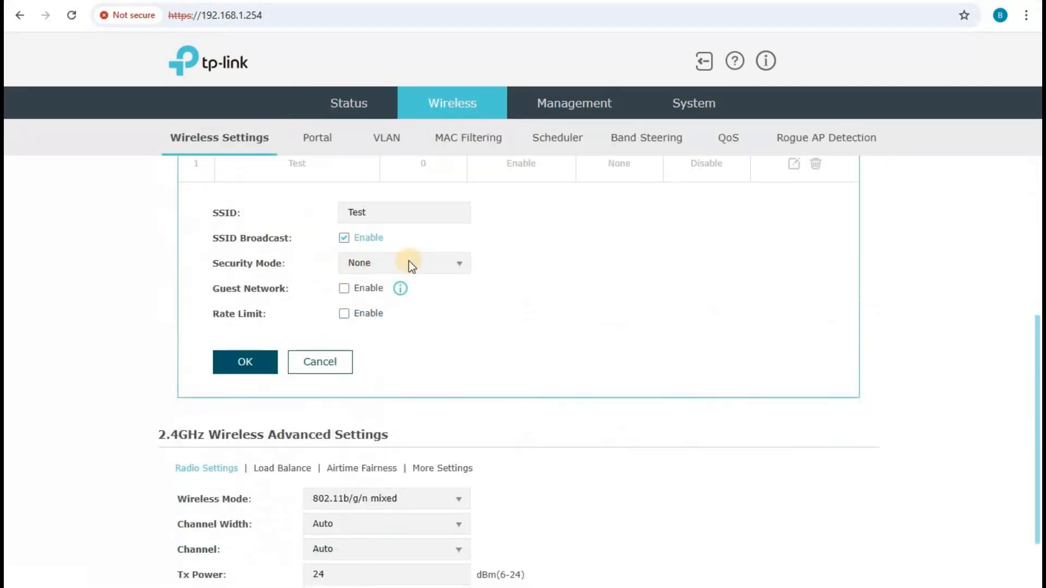
{"action": "scroll", "coordinate": [408, 263], "scroll_direction": "up", "scroll_amount": 1}
{"action": "left_click_drag", "start_coordinate": [402, 284], "coordinate": [277, 285]}
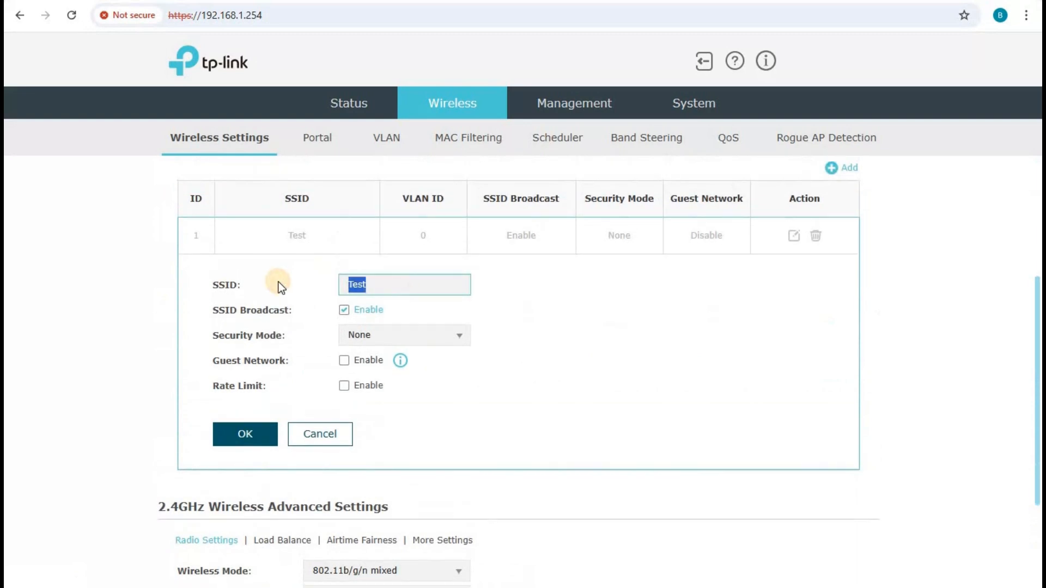
Copy the SSID name 'EAP TLS' from the notes into the SSID field.
{"action": "left_click", "coordinate": [659, 587]}
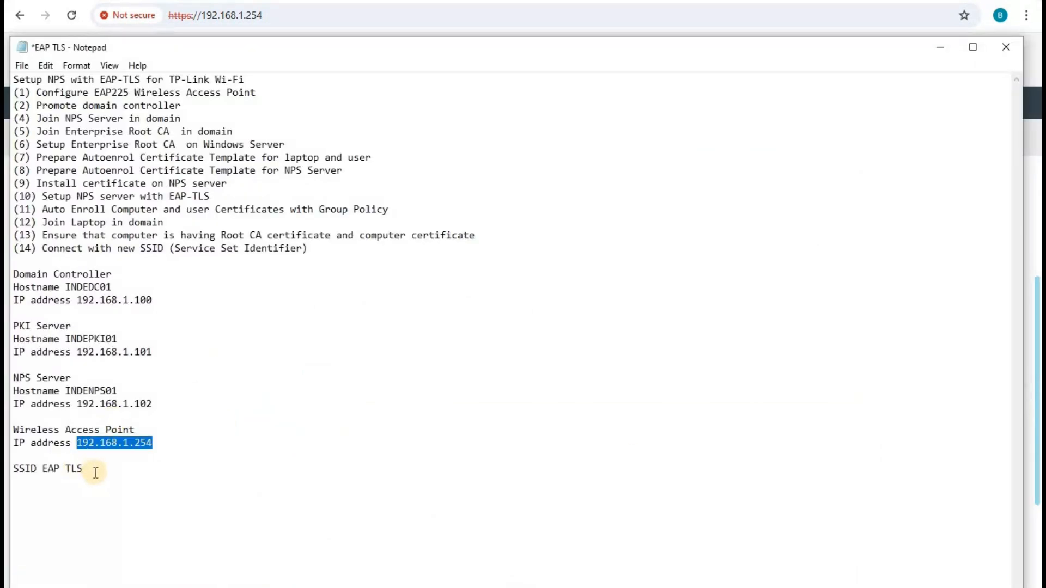
{"action": "left_click_drag", "start_coordinate": [42, 470], "coordinate": [93, 467]}
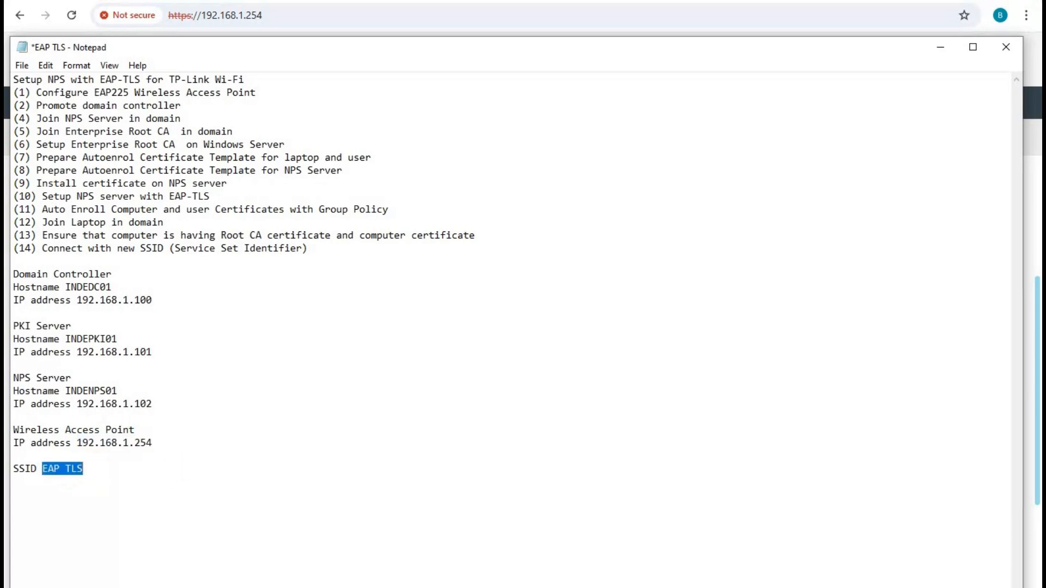
{"action": "left_click", "coordinate": [613, 587]}
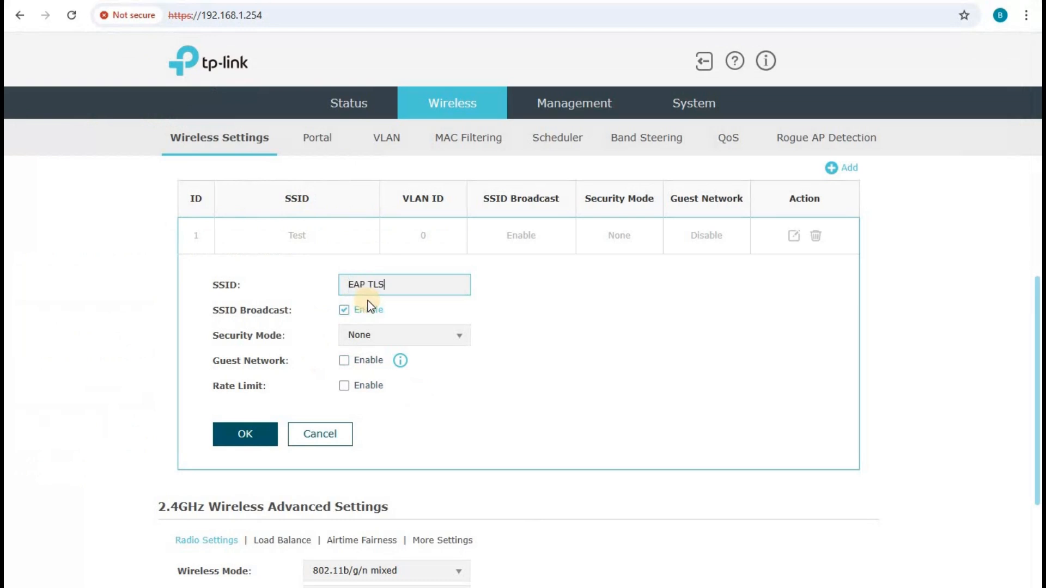
Switch the SSID's security mode to WPA-Enterprise with AES encryption.
{"action": "left_click", "coordinate": [453, 334]}
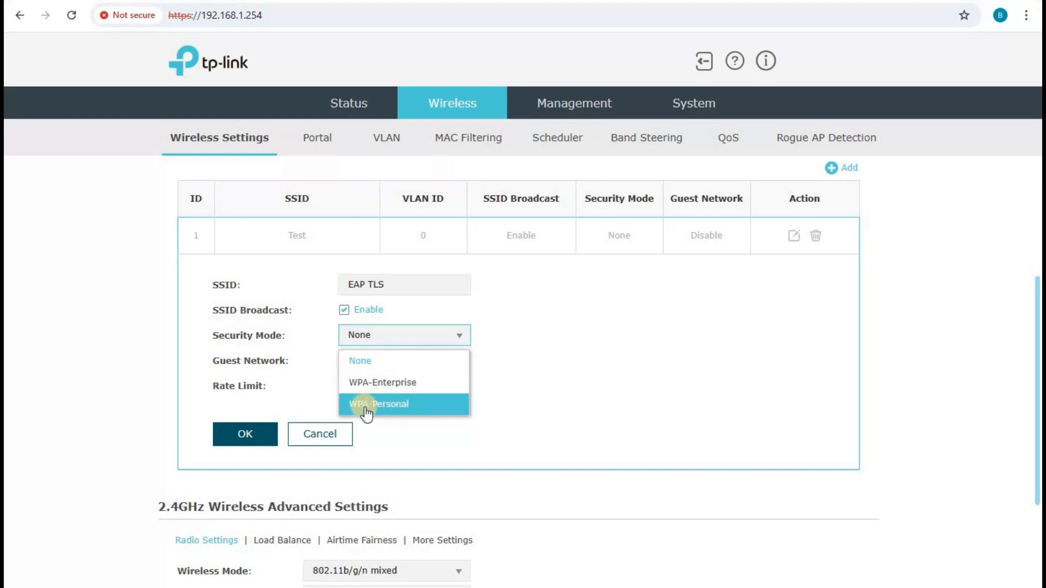
{"action": "left_click", "coordinate": [375, 410]}
{"action": "scroll", "coordinate": [582, 373], "scroll_direction": "down", "scroll_amount": 1}
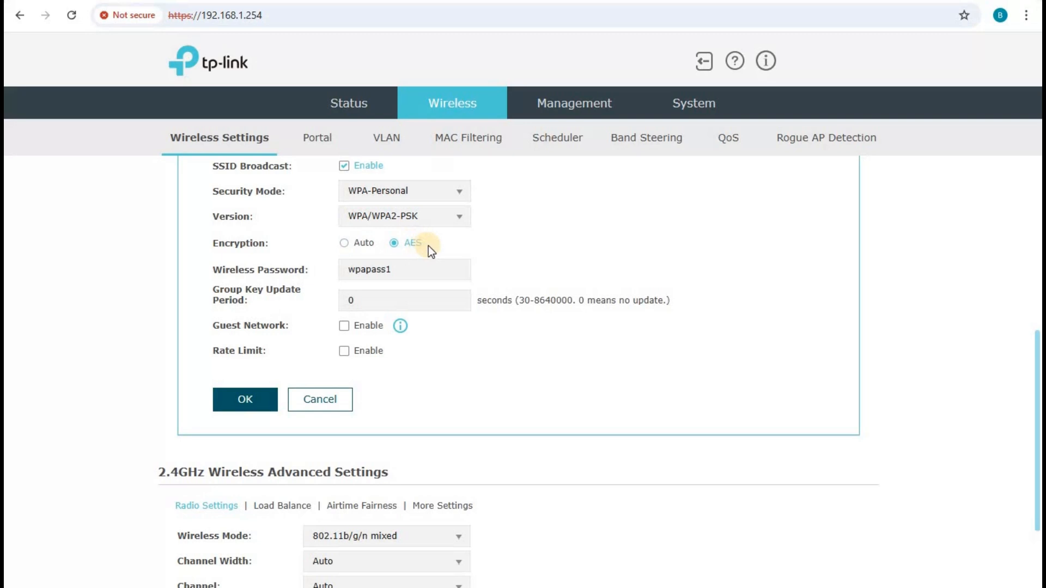
{"action": "left_click_drag", "start_coordinate": [415, 275], "coordinate": [319, 276]}
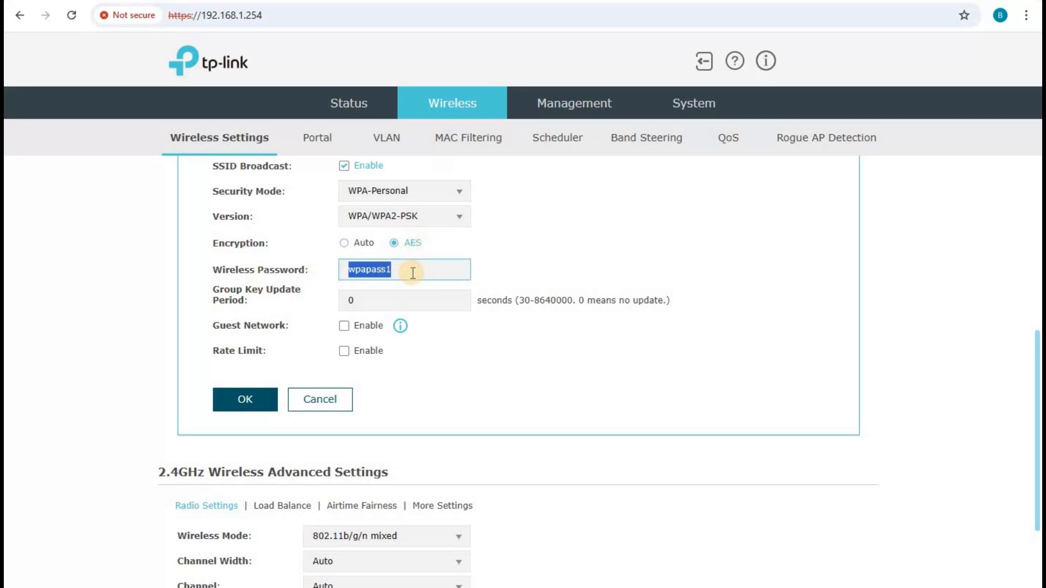
{"action": "scroll", "coordinate": [512, 371], "scroll_direction": "up", "scroll_amount": 6}
{"action": "scroll", "coordinate": [492, 401], "scroll_direction": "down", "scroll_amount": 5}
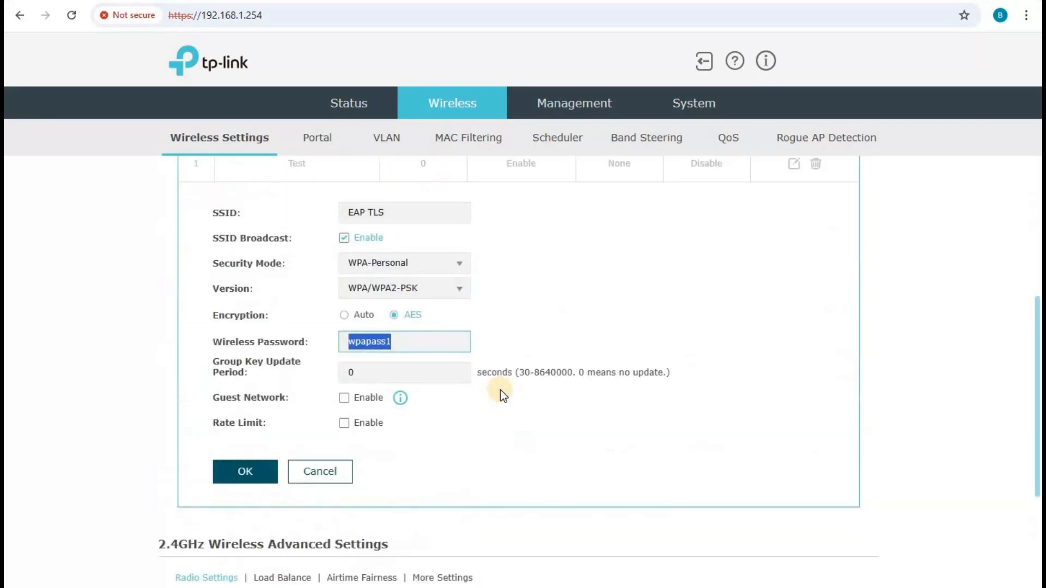
{"action": "scroll", "coordinate": [511, 364], "scroll_direction": "up", "scroll_amount": 1}
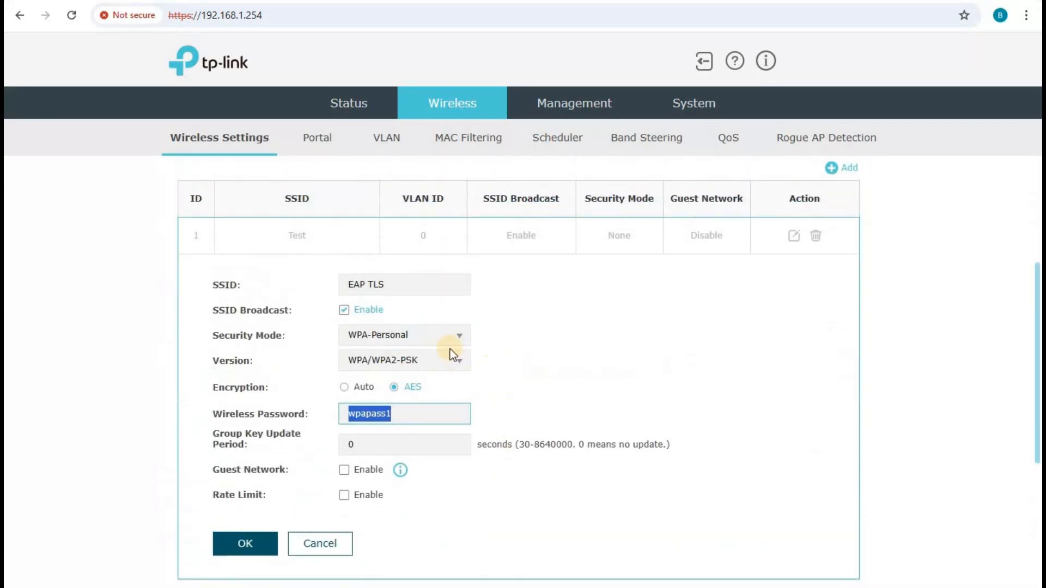
{"action": "left_click", "coordinate": [454, 336]}
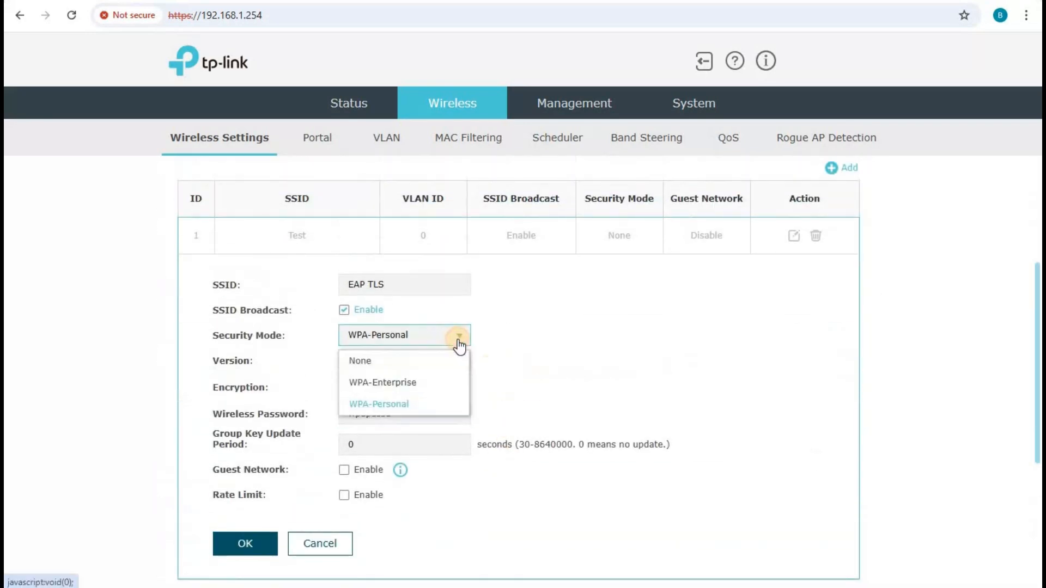
{"action": "left_click", "coordinate": [396, 384]}
{"action": "scroll", "coordinate": [616, 302], "scroll_direction": "down", "scroll_amount": 1}
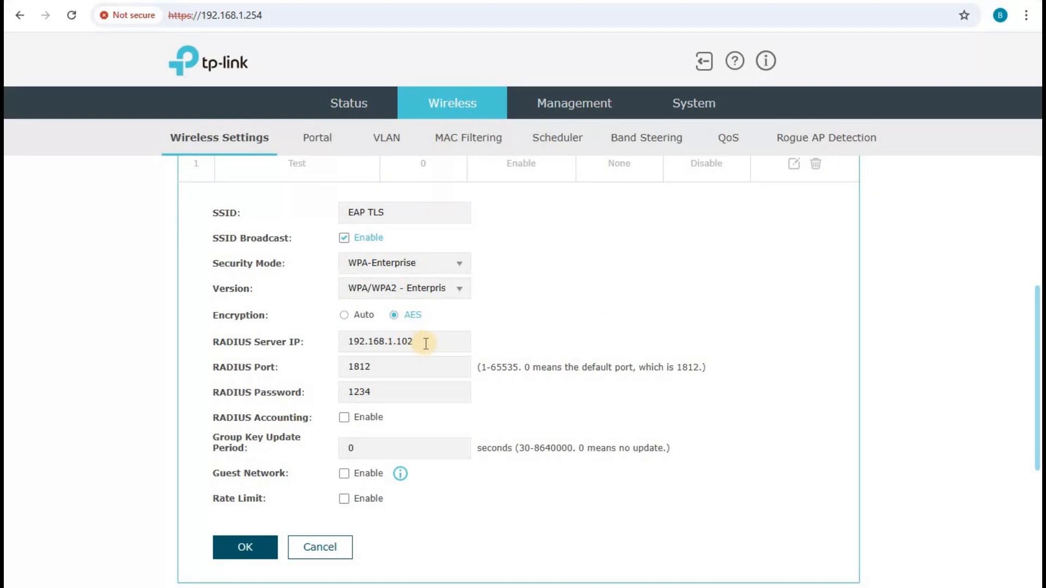
Confirm RADIUS server 192.168.1.102 and port 1812, then complete the RADIUS password.
{"action": "left_click", "coordinate": [611, 587]}
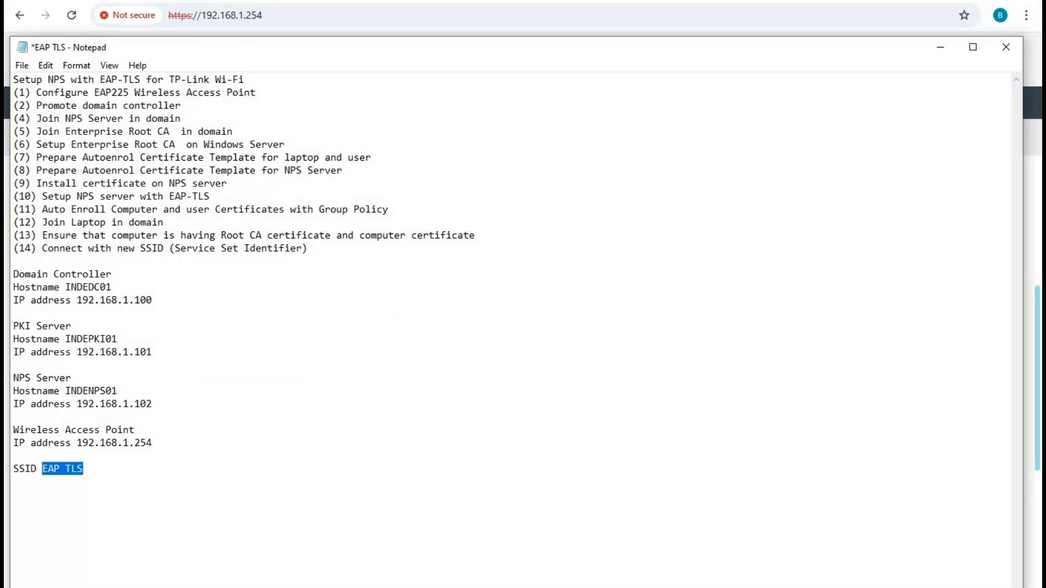
{"action": "left_click", "coordinate": [610, 587]}
{"action": "left_click_drag", "start_coordinate": [422, 343], "coordinate": [312, 353]}
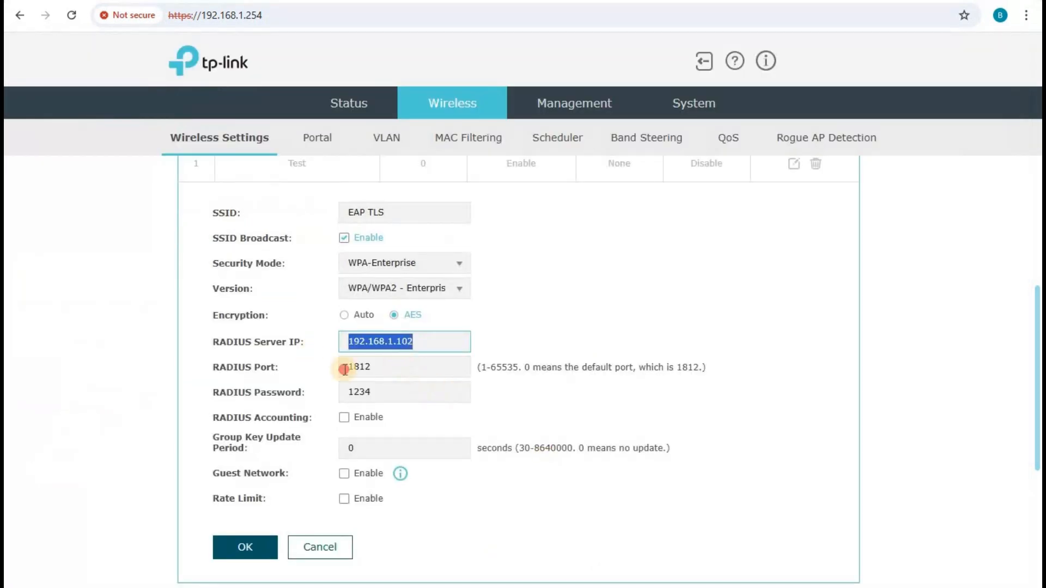
{"action": "double_click", "coordinate": [389, 370]}
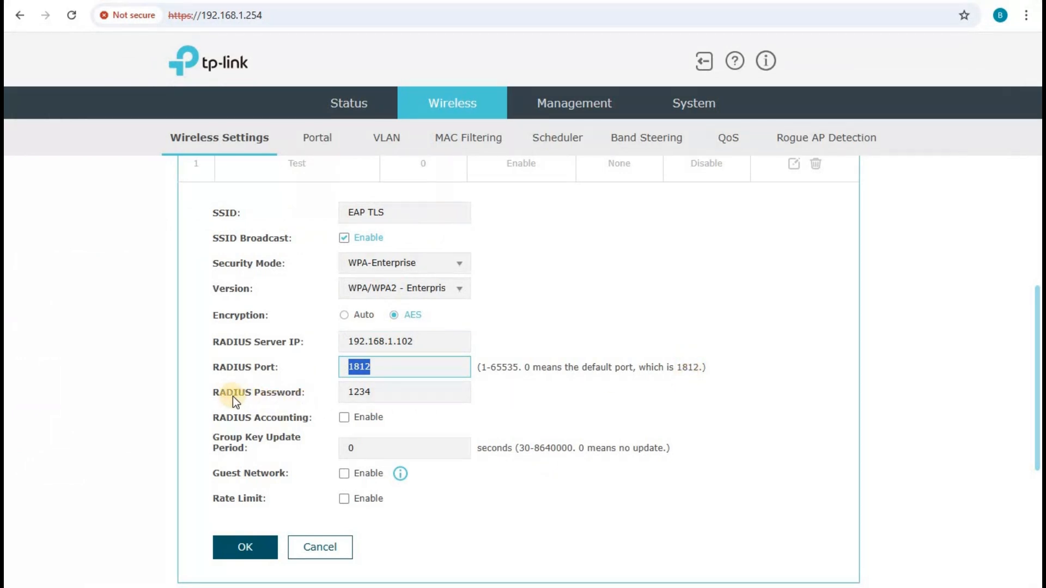
{"action": "left_click", "coordinate": [389, 392]}
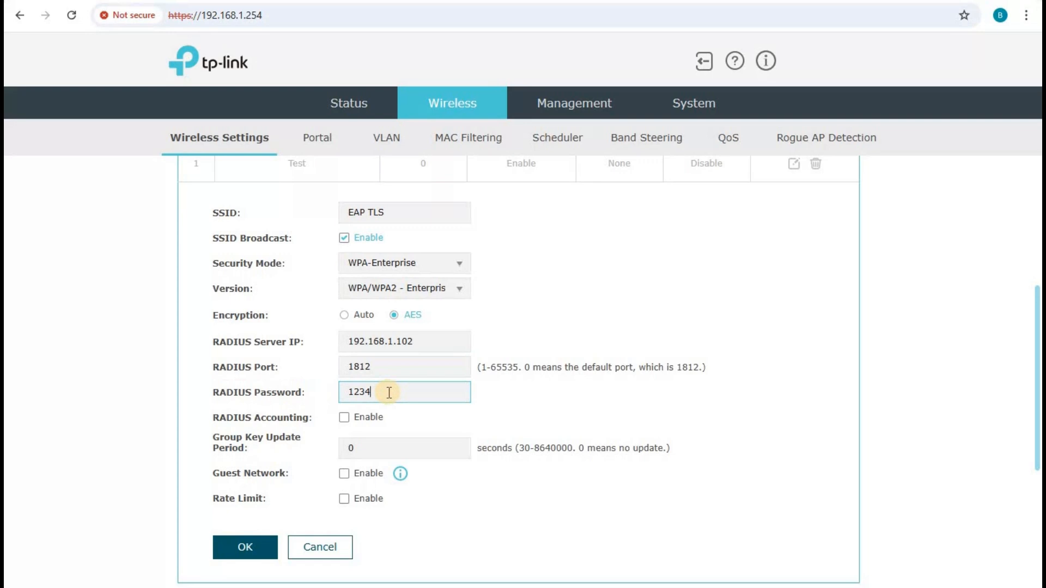
{"action": "type", "text": "5"}
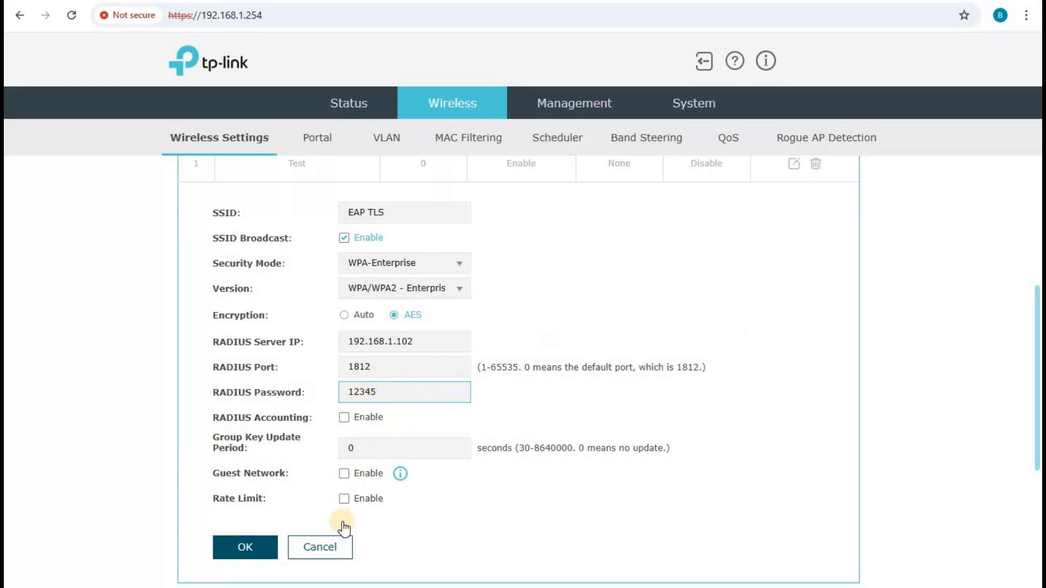
Save the EAP TLS SSID settings and scroll back to the top of Wireless Settings.
{"action": "left_click", "coordinate": [245, 548]}
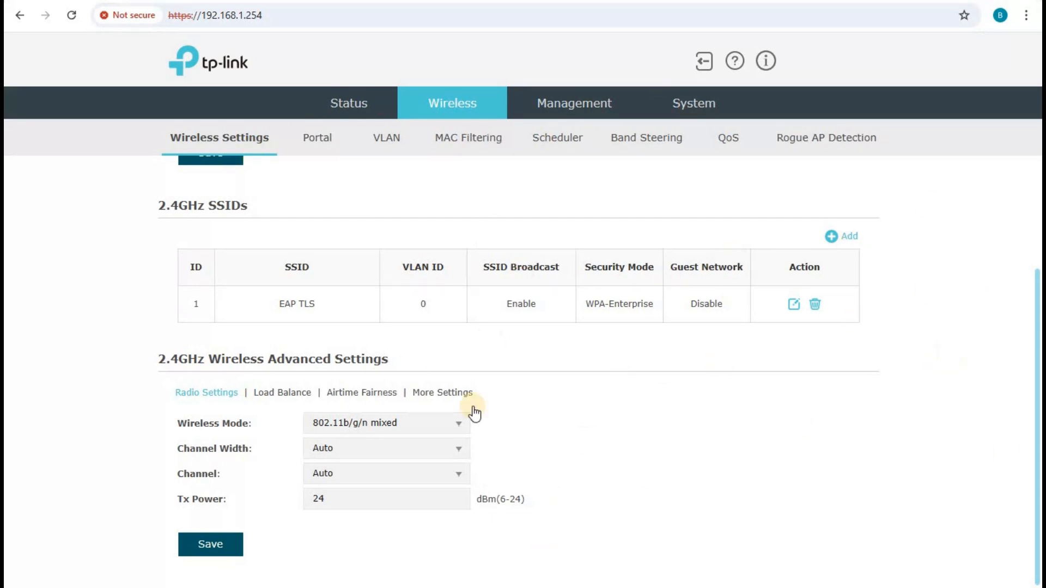
{"action": "scroll", "coordinate": [659, 540], "scroll_direction": "up", "scroll_amount": 1}
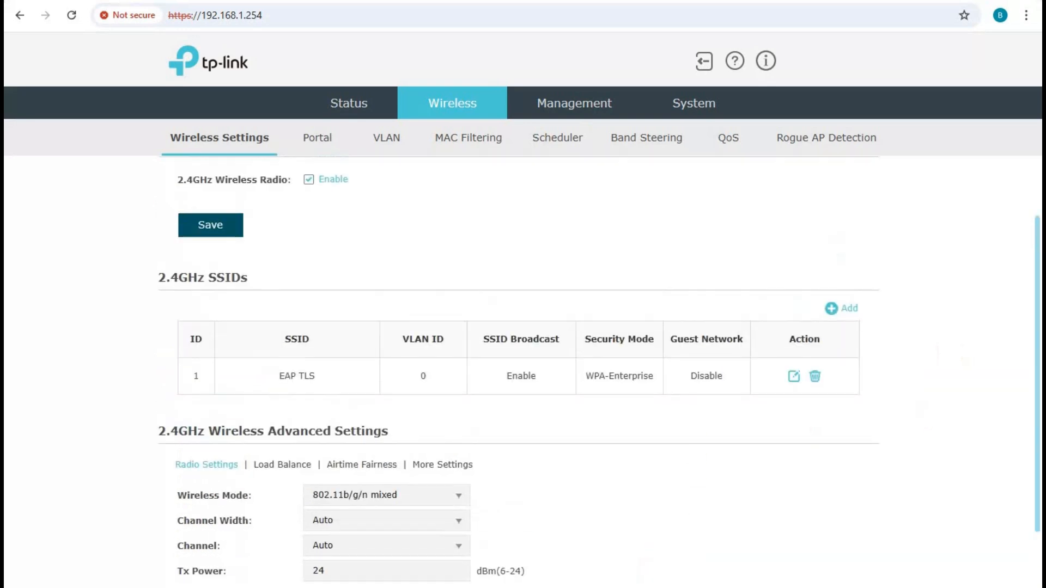
On INDEDC01, close Computer Management and check Ethernet0's current IP details via ncpa.cpl.
{"action": "mouse_move", "coordinate": [478, 560]}
{"action": "left_click", "coordinate": [519, 497]}
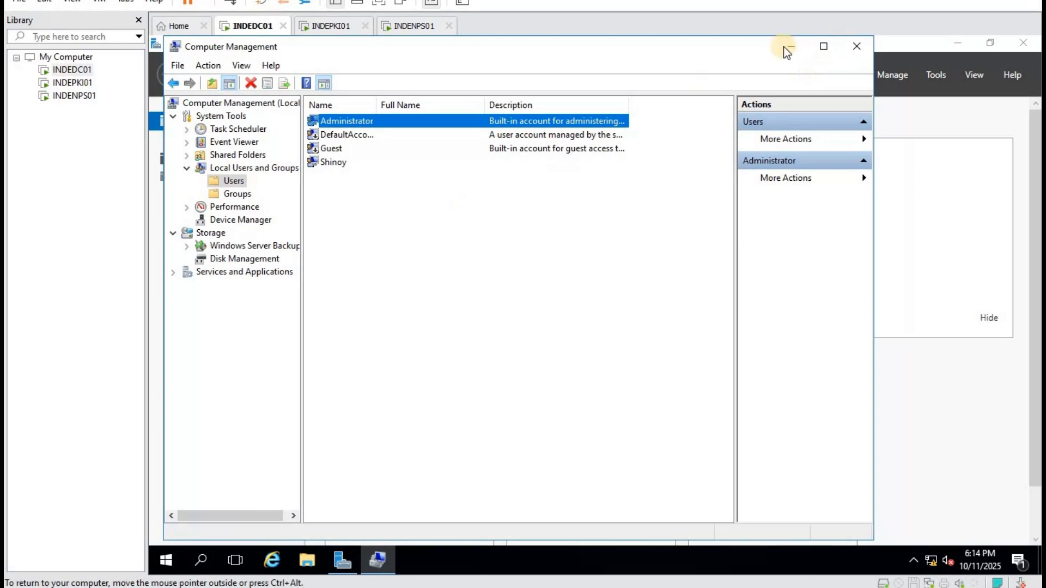
{"action": "left_click", "coordinate": [856, 47]}
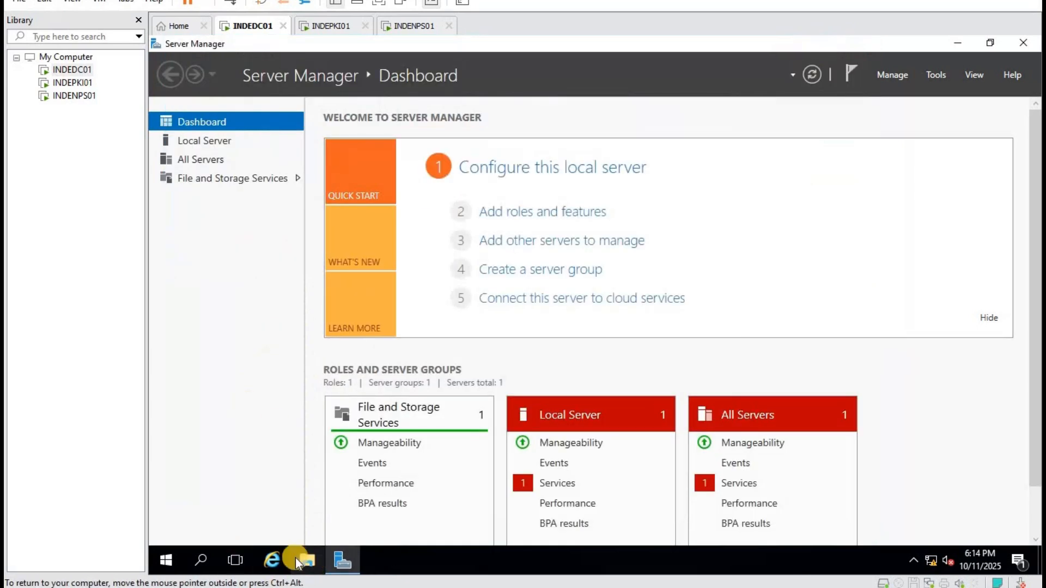
{"action": "right_click", "coordinate": [174, 552]}
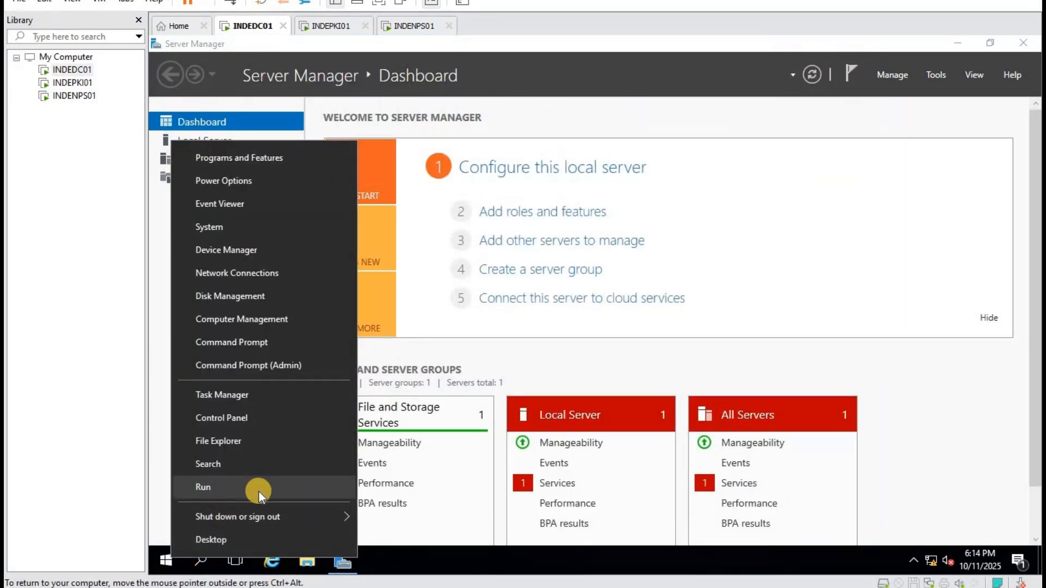
{"action": "left_click", "coordinate": [258, 490]}
{"action": "key", "text": "Return"}
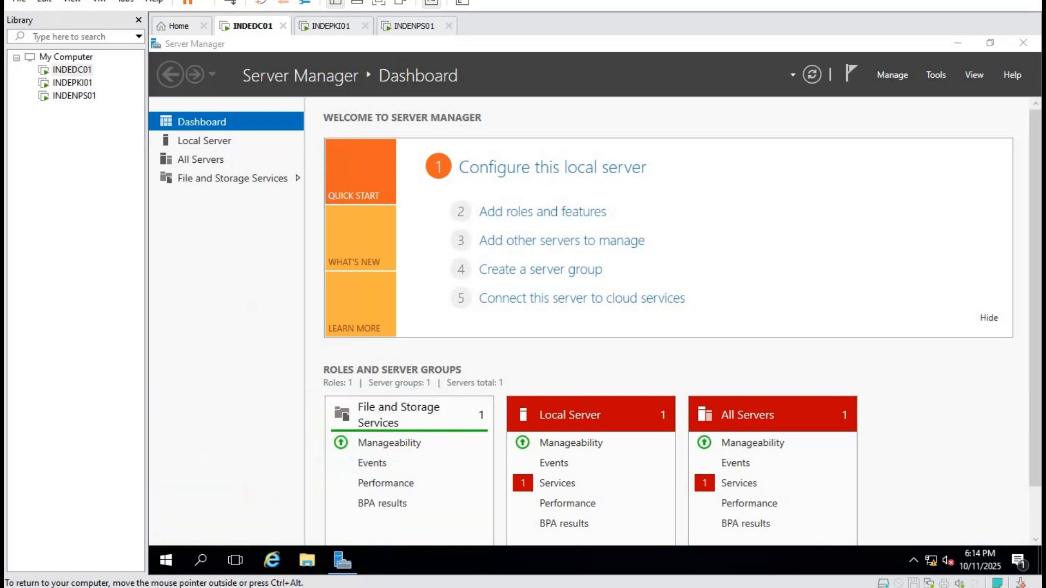
{"action": "right_click", "coordinate": [420, 175]}
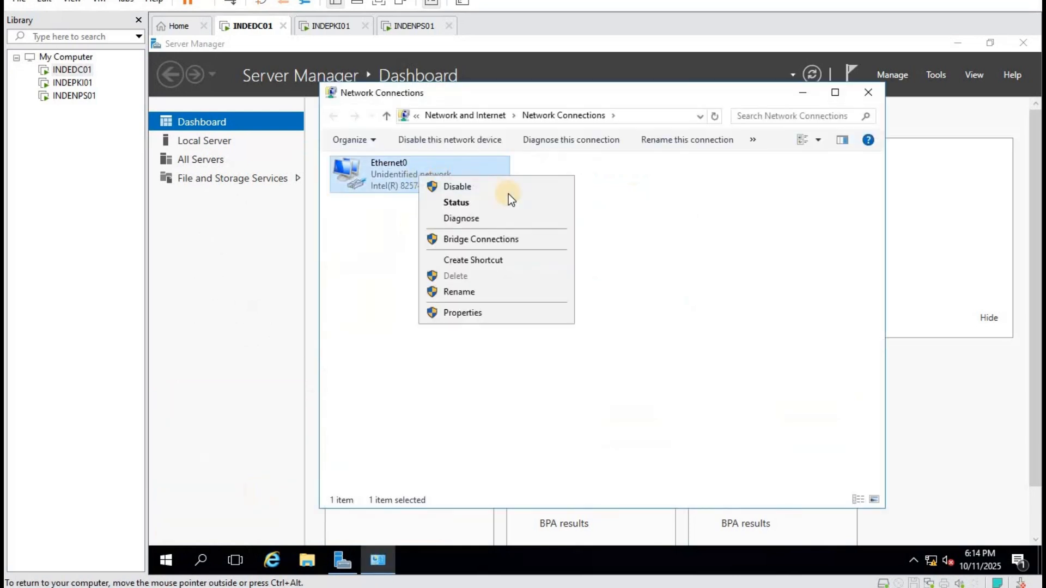
{"action": "left_click", "coordinate": [473, 203]}
{"action": "left_click", "coordinate": [521, 291]}
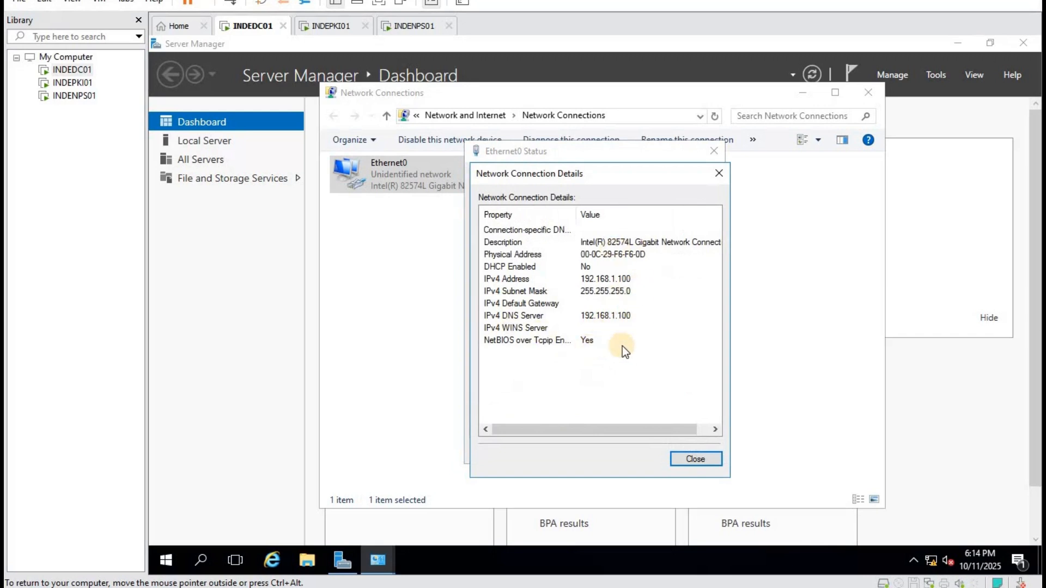
{"action": "left_click", "coordinate": [702, 461]}
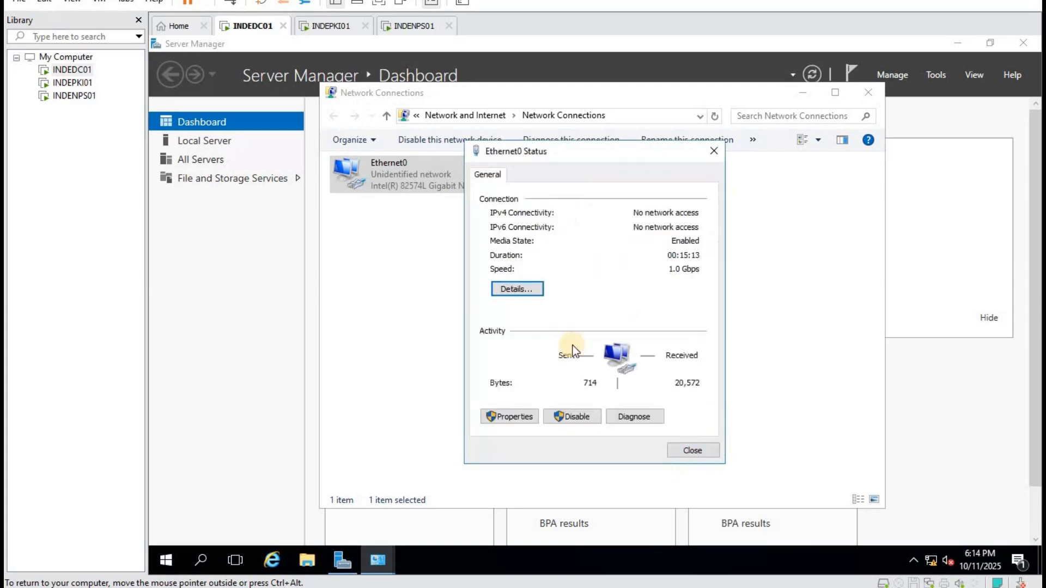
Set Ethernet0's IPv4 default gateway to 192.168.1.1.
{"action": "left_click", "coordinate": [500, 415]}
{"action": "left_click", "coordinate": [624, 317]}
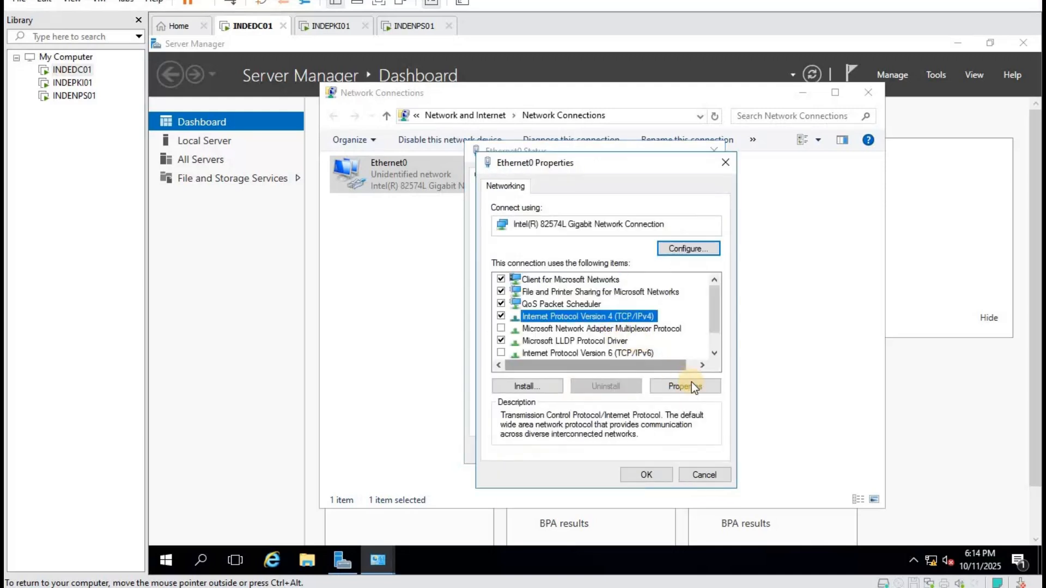
{"action": "left_click", "coordinate": [689, 385]}
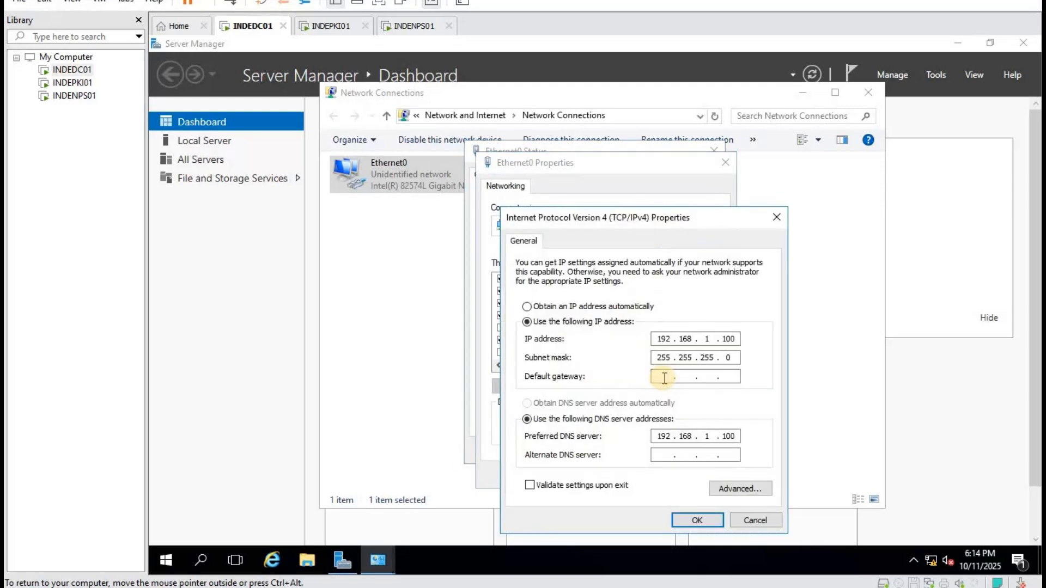
{"action": "left_click", "coordinate": [663, 376]}
{"action": "type", "text": "192 . 168 . 1 . 1"}
{"action": "left_click", "coordinate": [695, 521]}
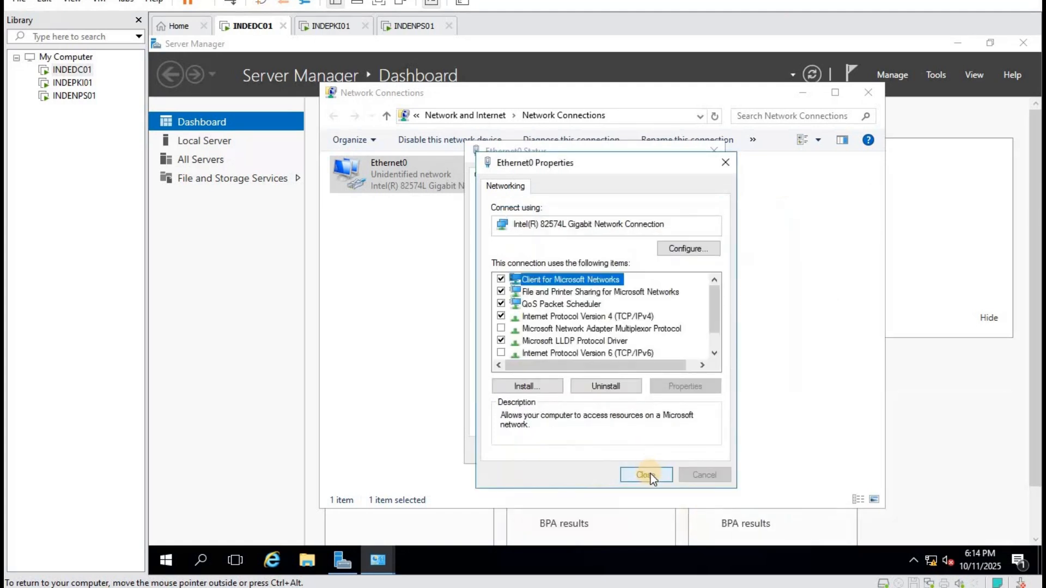
{"action": "left_click", "coordinate": [654, 474]}
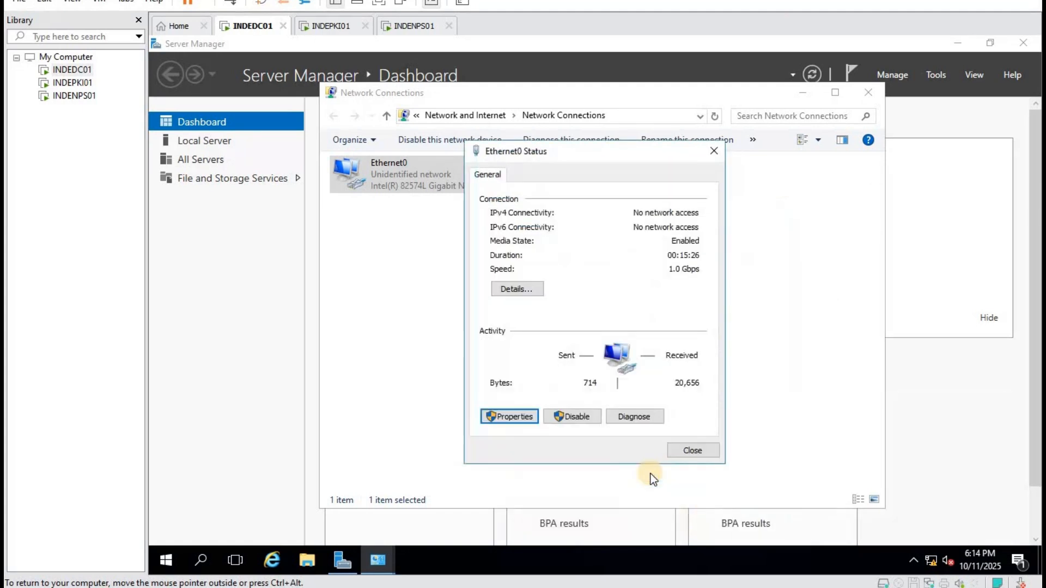
Verify the new gateway in the connection details and close the network windows.
{"action": "left_click", "coordinate": [526, 287]}
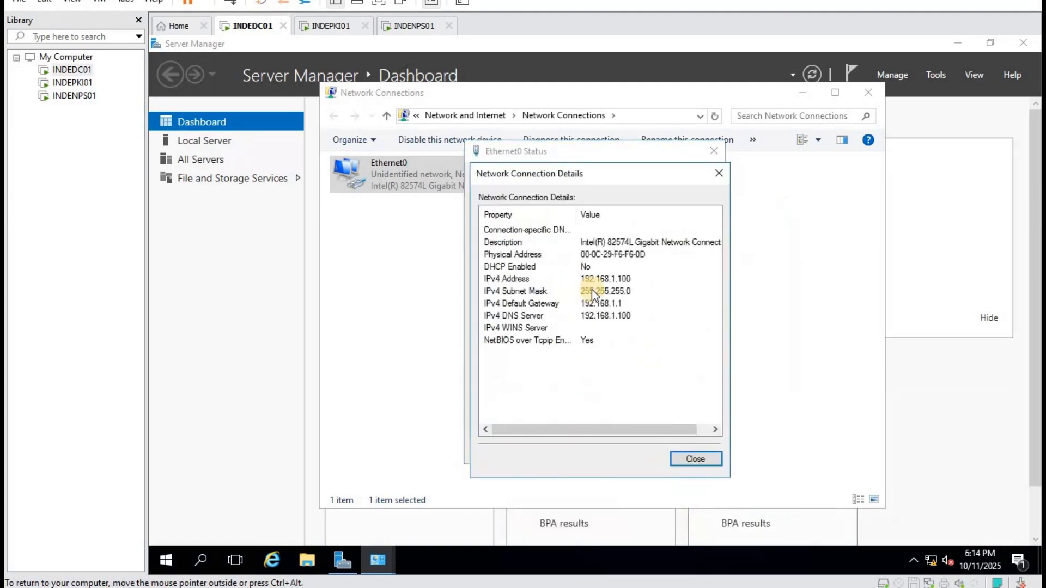
{"action": "left_click", "coordinate": [704, 458]}
{"action": "left_click", "coordinate": [714, 152]}
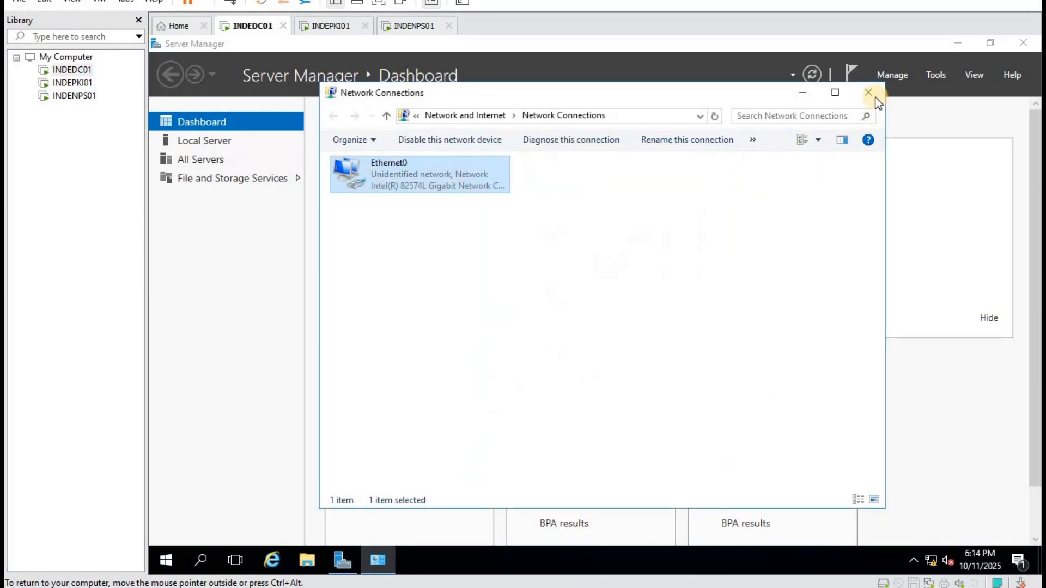
{"action": "left_click", "coordinate": [872, 96]}
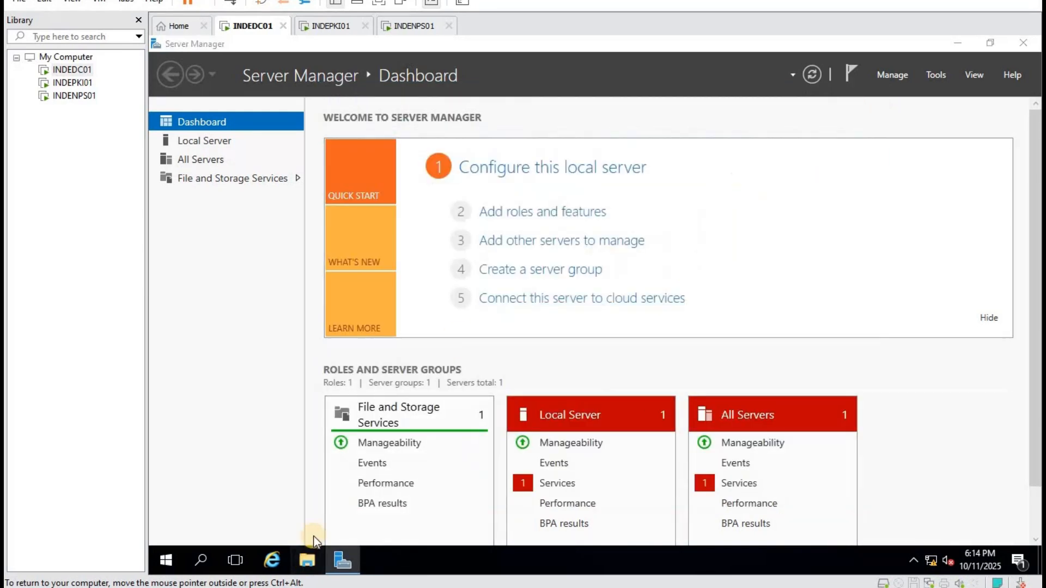
{"action": "left_click", "coordinate": [307, 560]}
{"action": "right_click", "coordinate": [357, 263]}
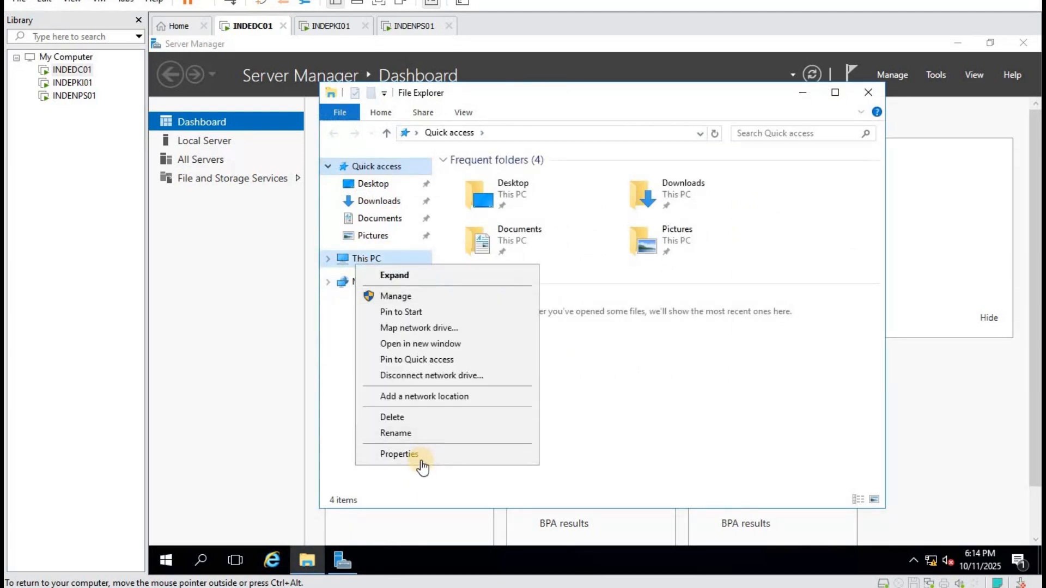
{"action": "left_click", "coordinate": [420, 460]}
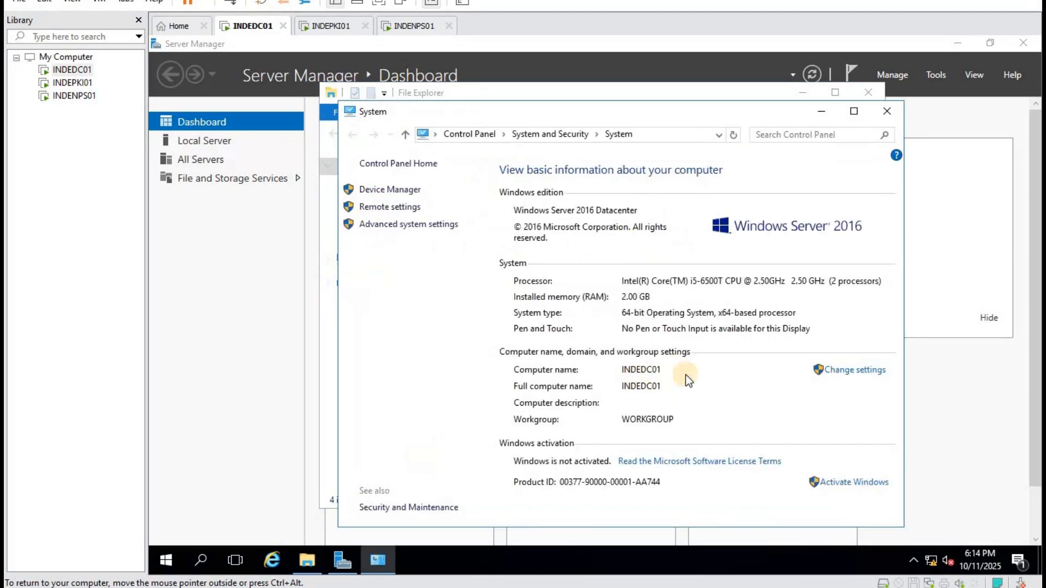
{"action": "left_click", "coordinate": [888, 116]}
{"action": "left_click", "coordinate": [868, 94]}
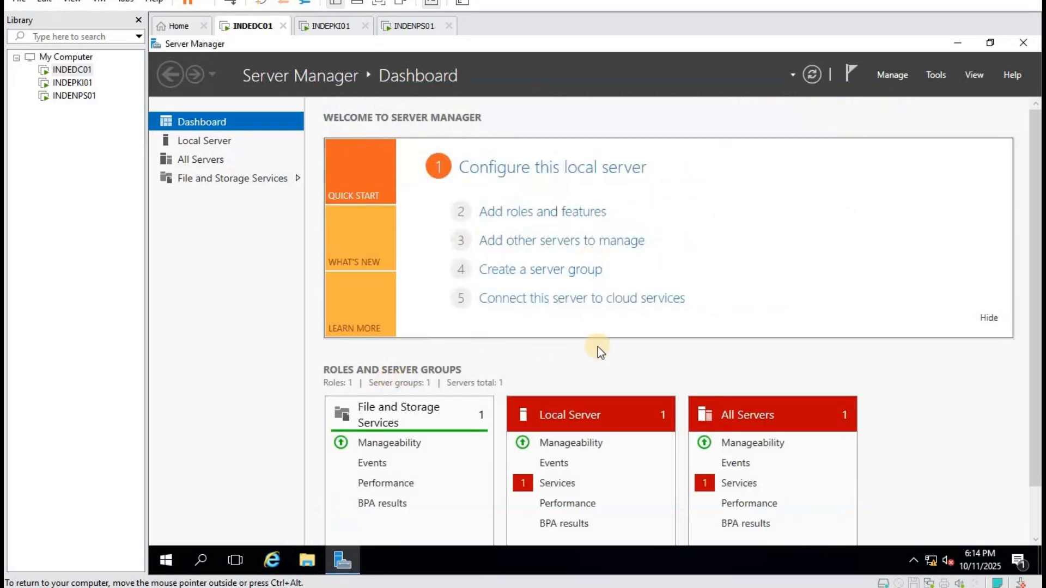
Select the Active Directory Domain Services and DNS Server roles for INDEDC01 with their required features.
{"action": "left_click", "coordinate": [561, 214]}
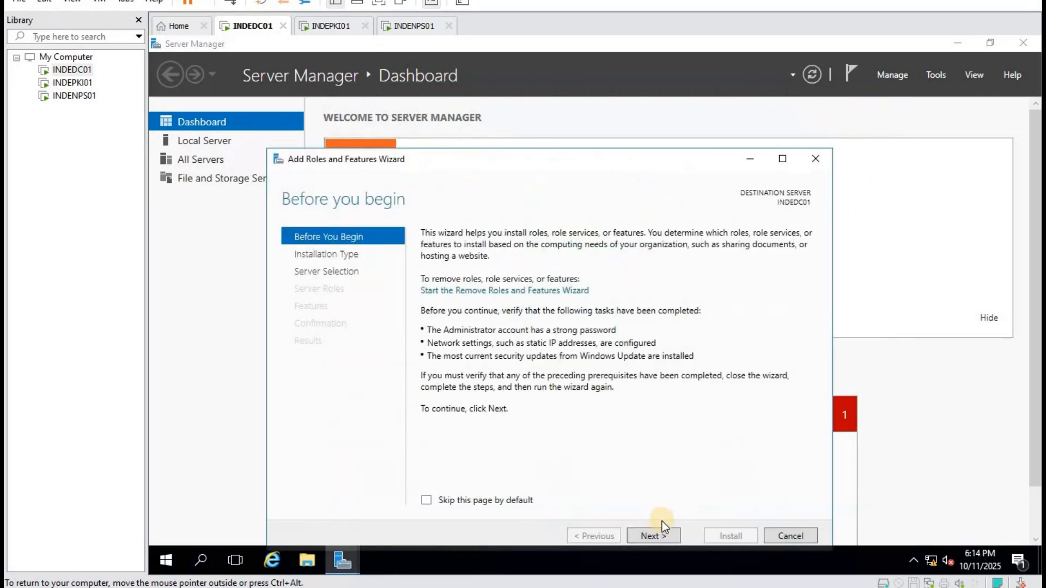
{"action": "left_click", "coordinate": [659, 527]}
{"action": "left_click", "coordinate": [658, 532]}
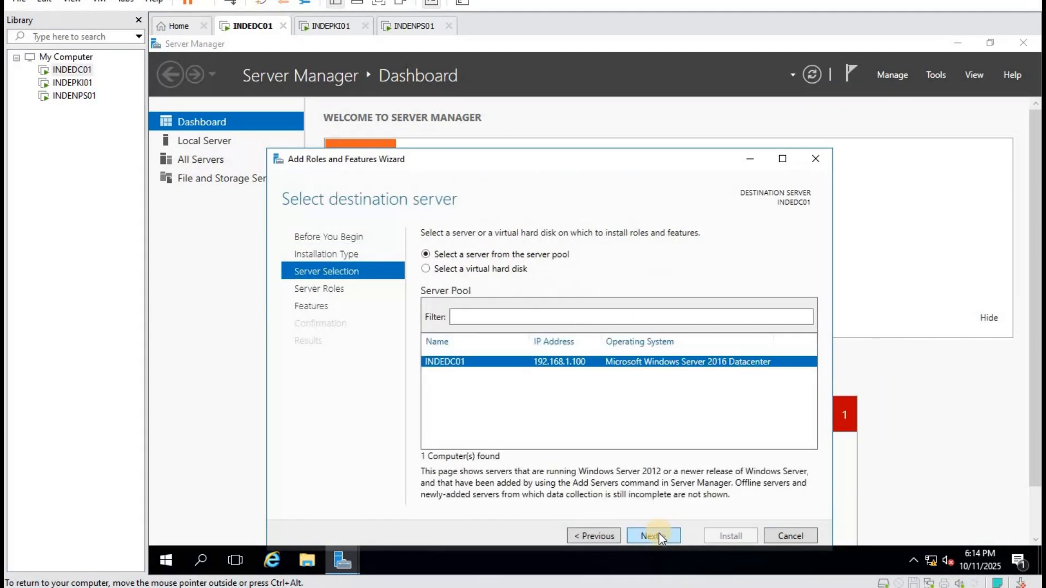
{"action": "left_click", "coordinate": [659, 533]}
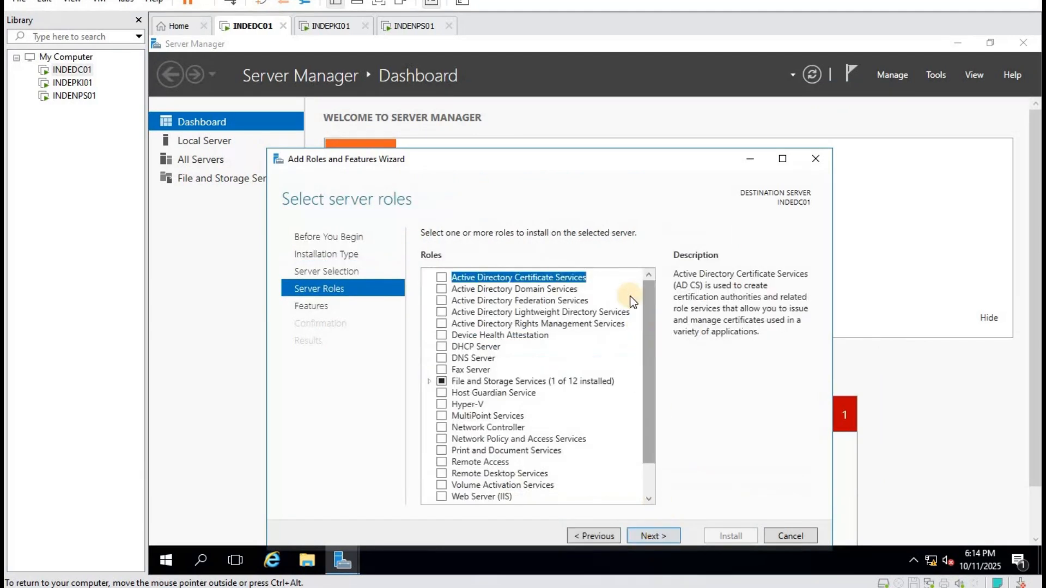
{"action": "left_click", "coordinate": [442, 289]}
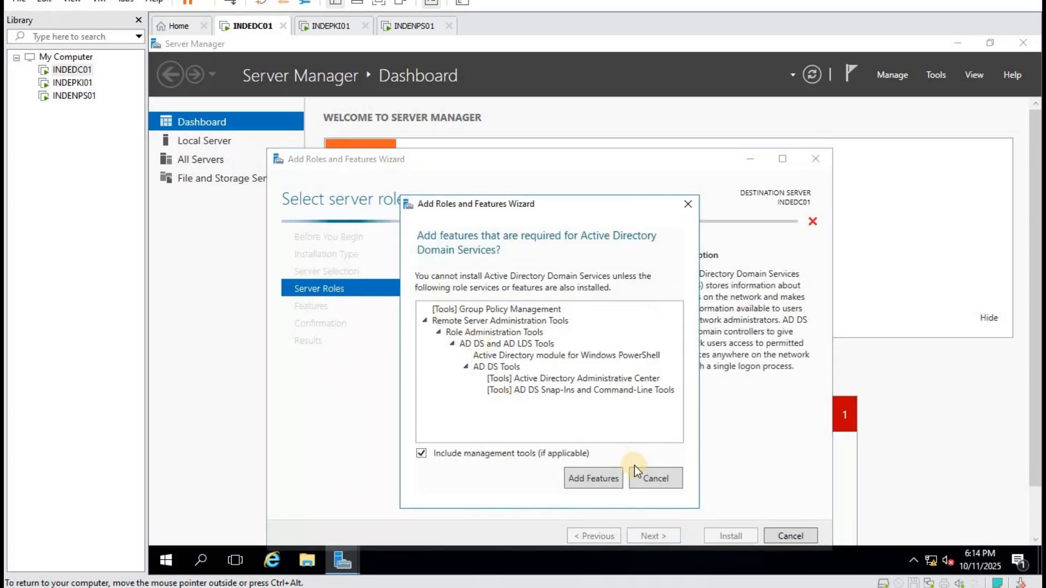
{"action": "left_click", "coordinate": [613, 482]}
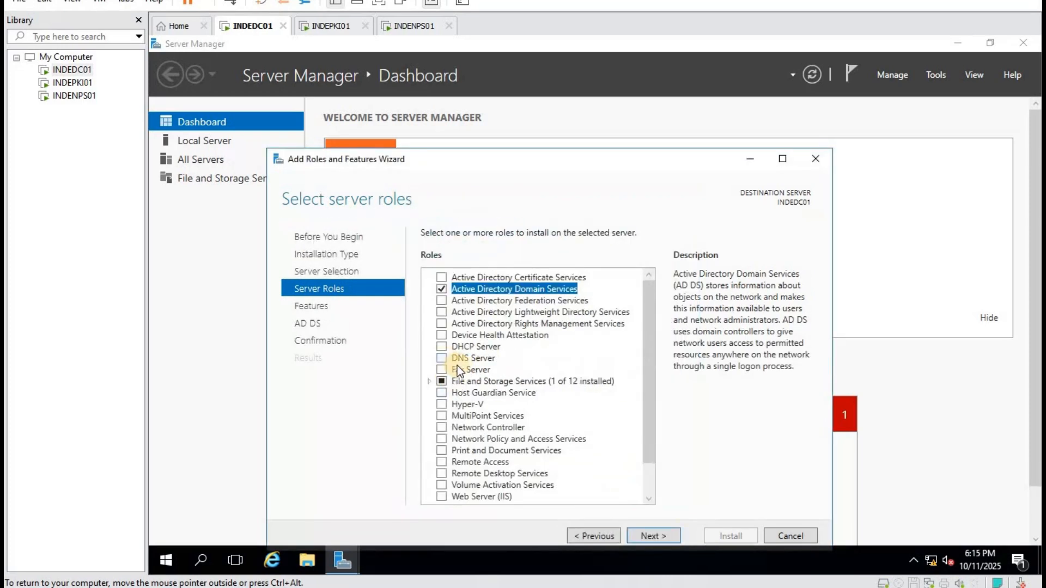
{"action": "left_click", "coordinate": [455, 360]}
{"action": "left_click", "coordinate": [591, 465]}
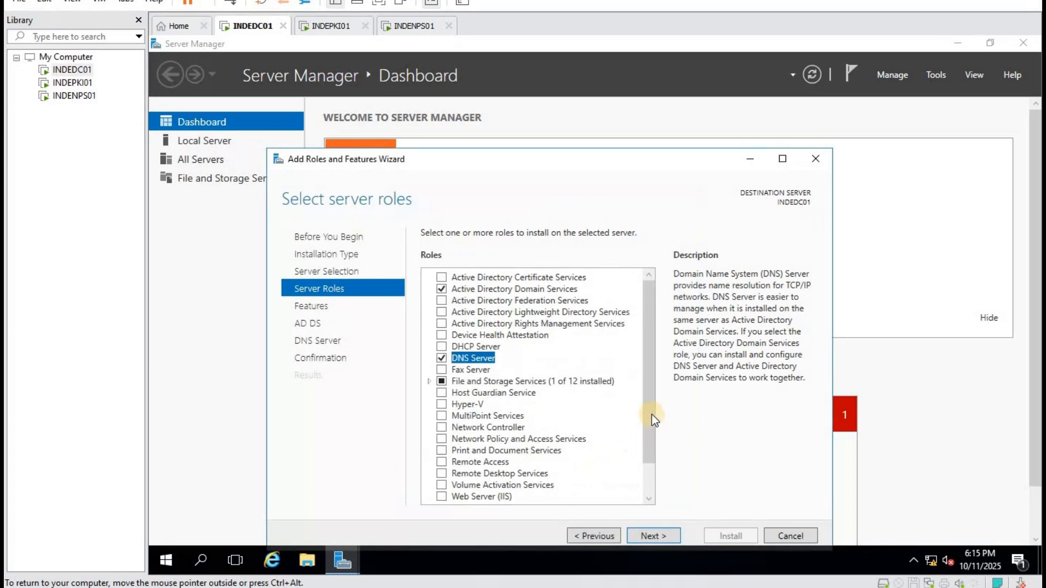
{"action": "scroll", "coordinate": [642, 433], "scroll_direction": "down", "scroll_amount": 1}
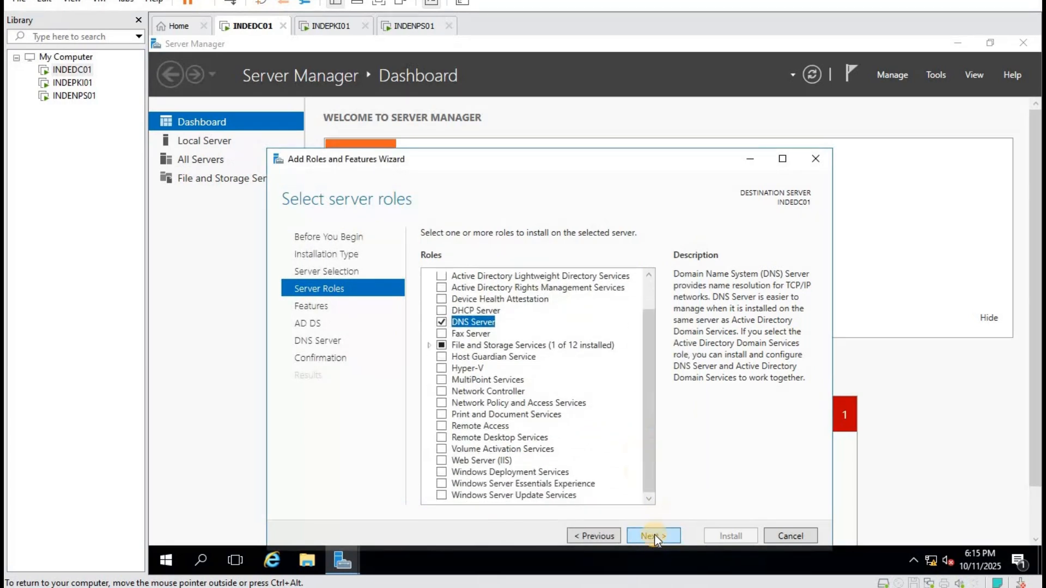
{"action": "left_click", "coordinate": [654, 535]}
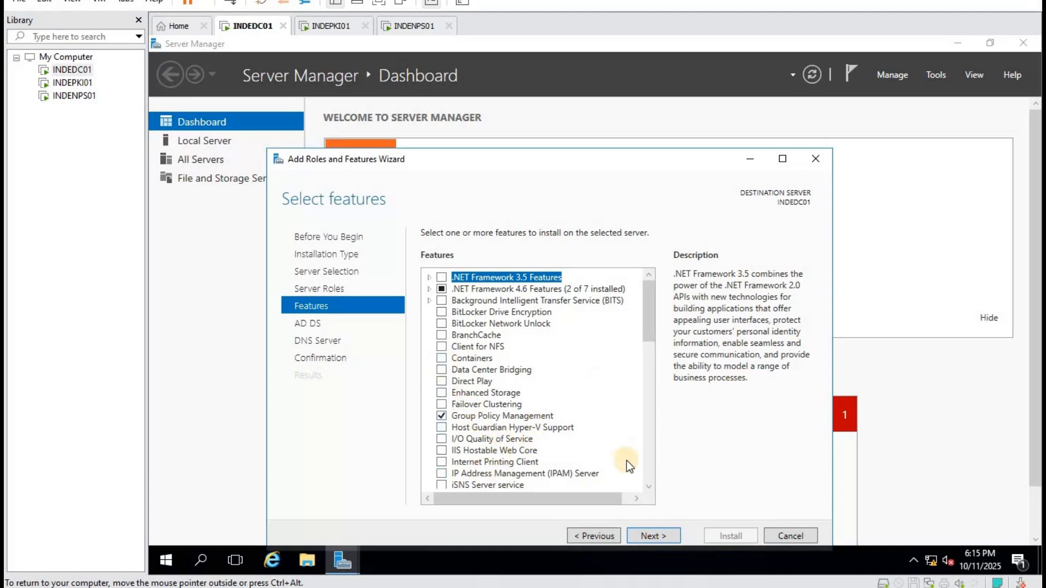
Install the selected roles and start promoting INDEDC01 to a domain controller.
{"action": "left_click", "coordinate": [593, 536]}
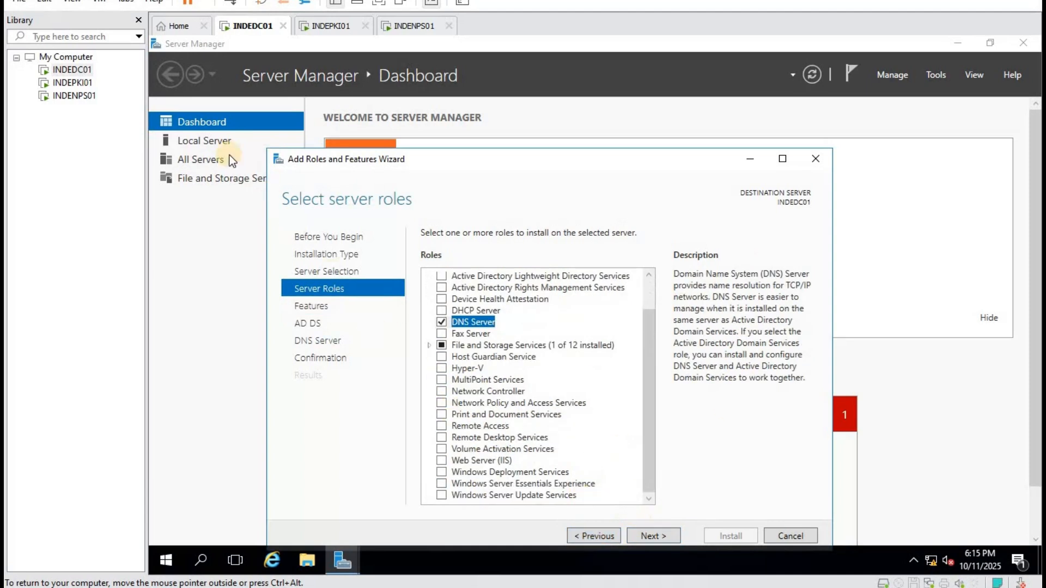
{"action": "left_click", "coordinate": [661, 536]}
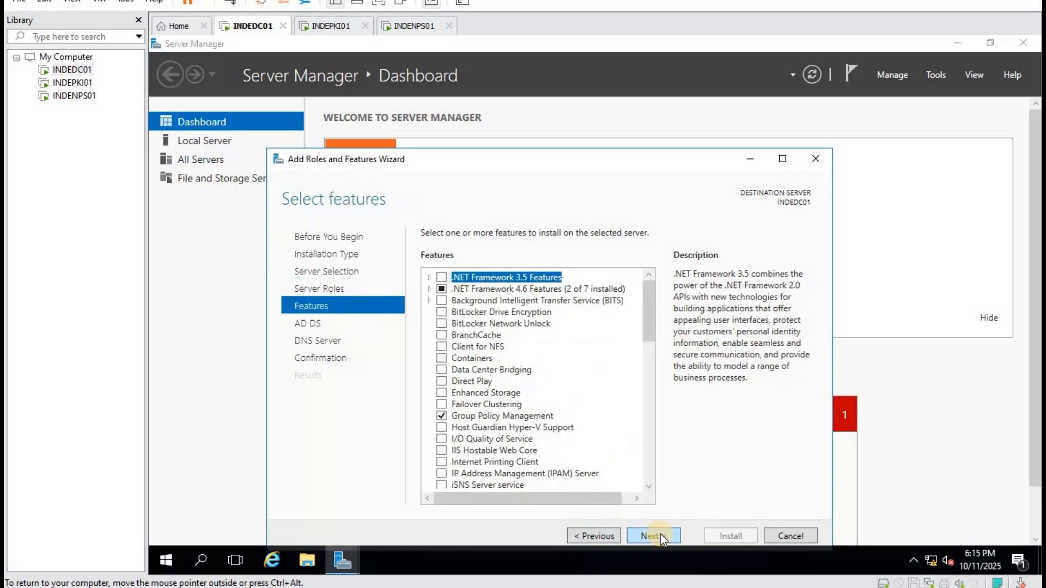
{"action": "left_click", "coordinate": [661, 536]}
{"action": "left_click", "coordinate": [660, 529]}
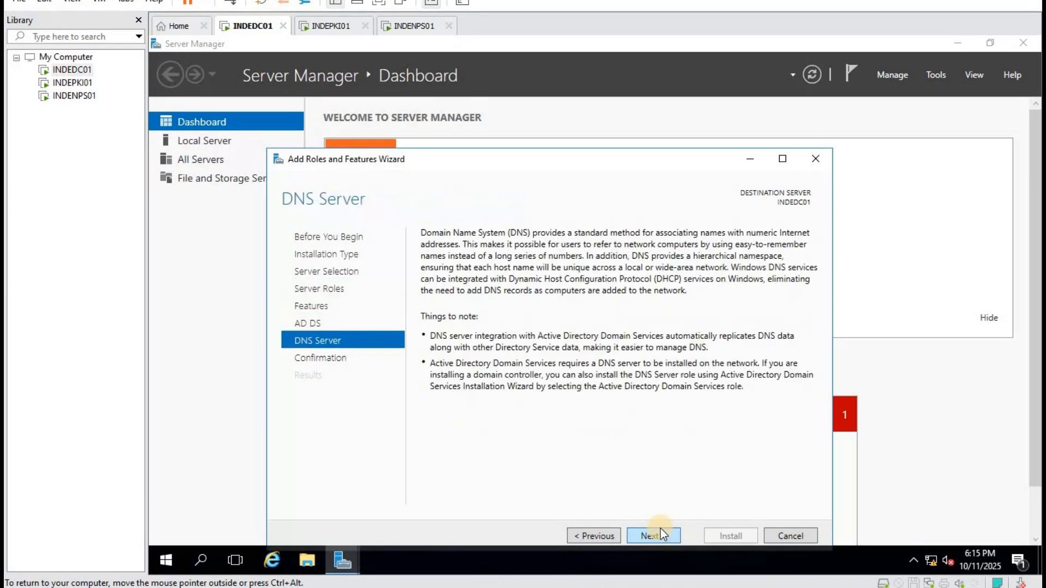
{"action": "left_click", "coordinate": [660, 528]}
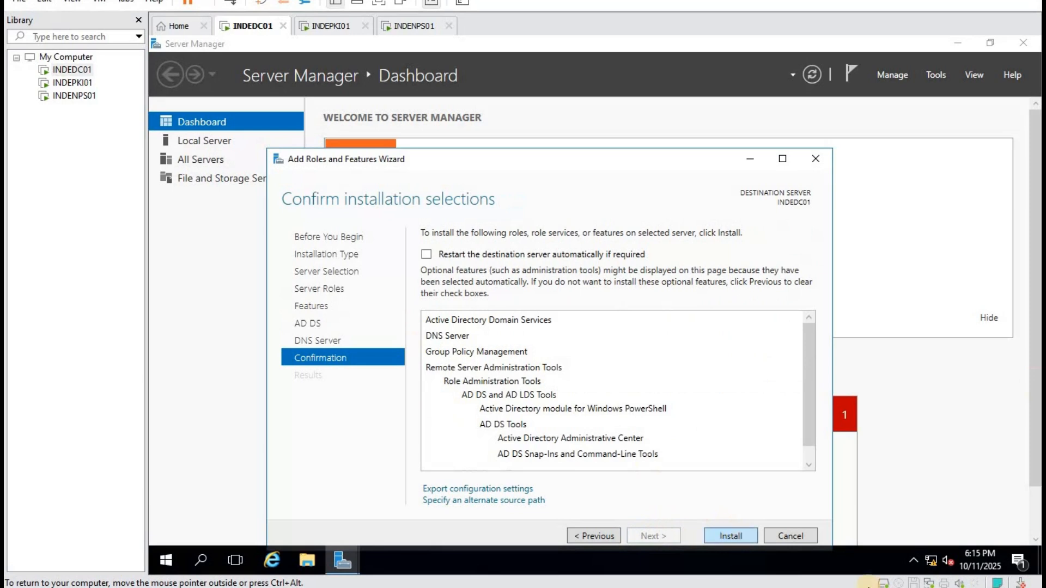
{"action": "left_click", "coordinate": [730, 533]}
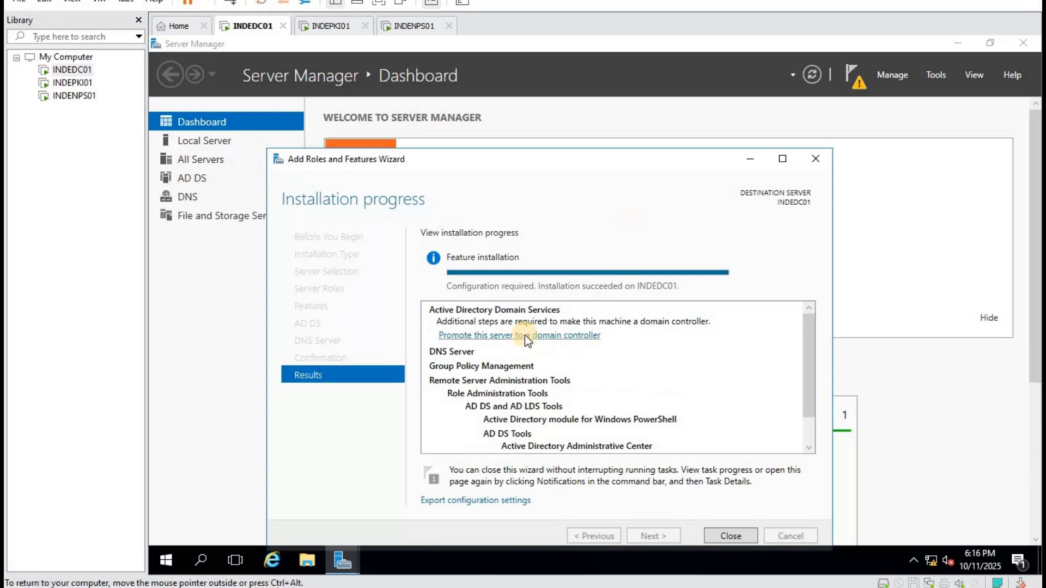
{"action": "left_click", "coordinate": [554, 338]}
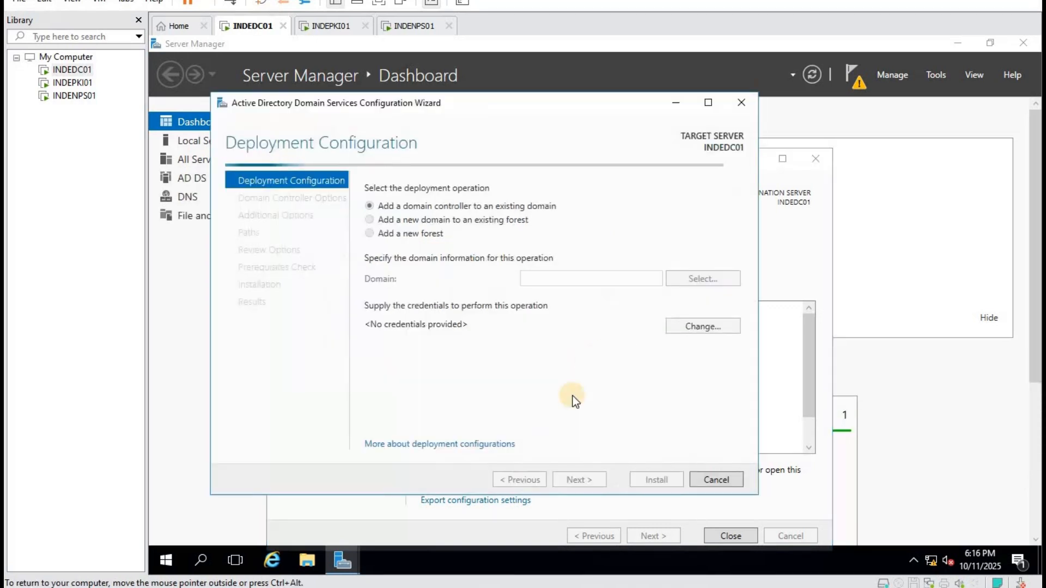
Choose to add a new forest with root domain name shiva.lan and continue.
{"action": "left_click", "coordinate": [392, 233]}
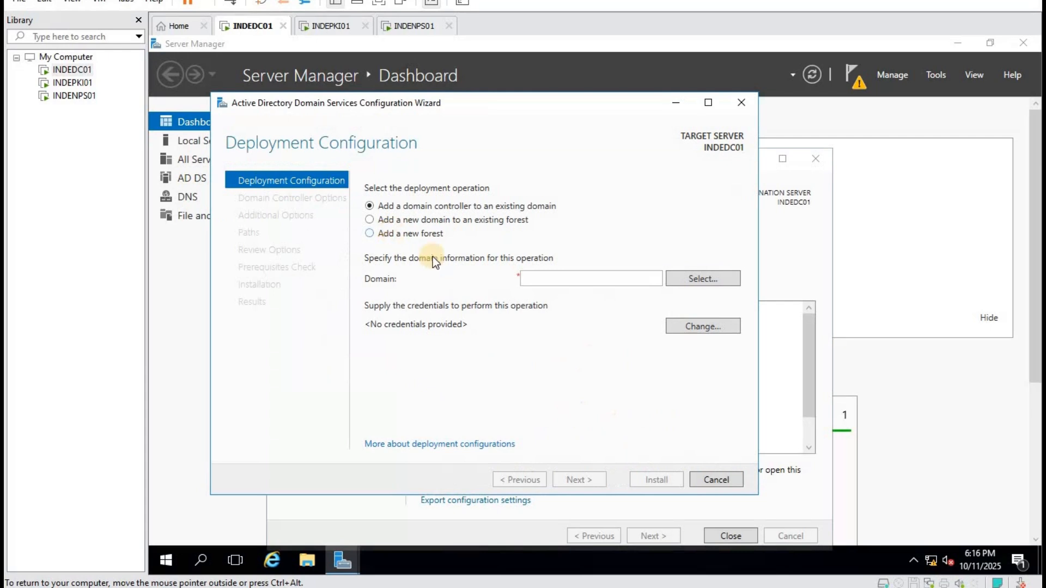
{"action": "left_click", "coordinate": [536, 278]}
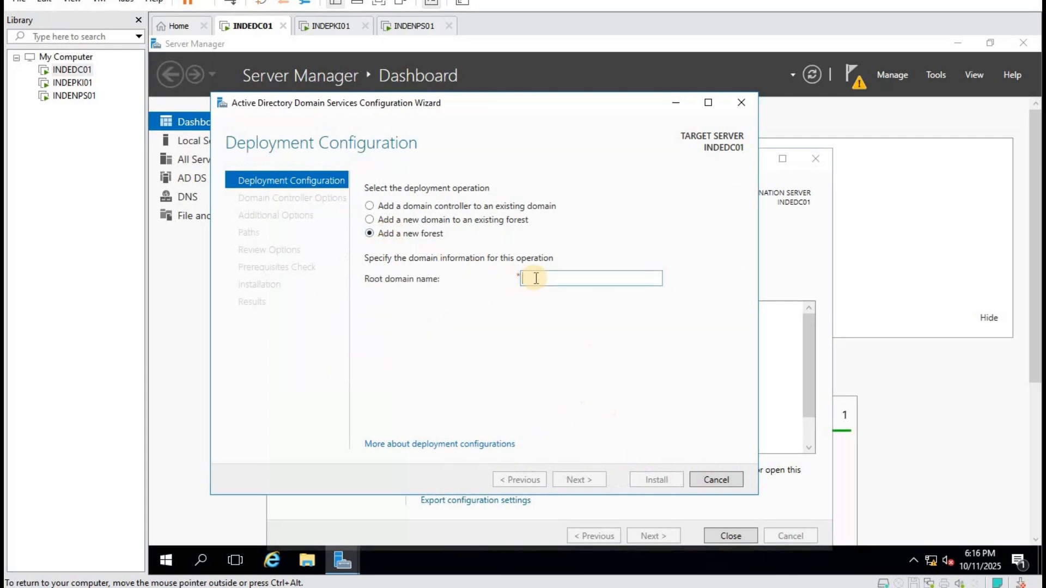
{"action": "type", "text": "s"}
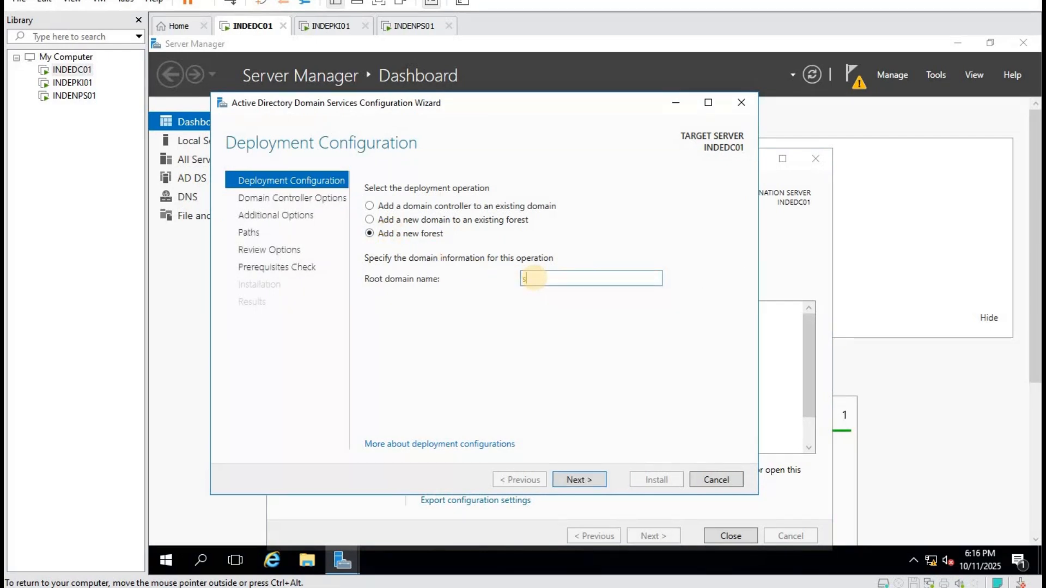
{"action": "type", "text": "hiva.lan"}
{"action": "left_click", "coordinate": [581, 482]}
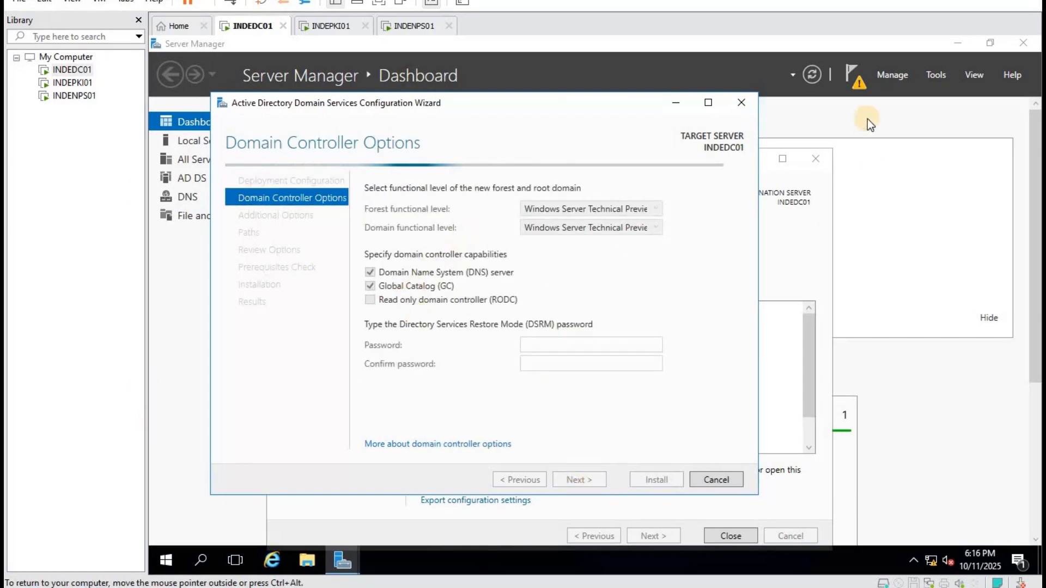
Check the pending notifications and close the completed Add Roles wizard.
{"action": "left_click", "coordinate": [864, 90]}
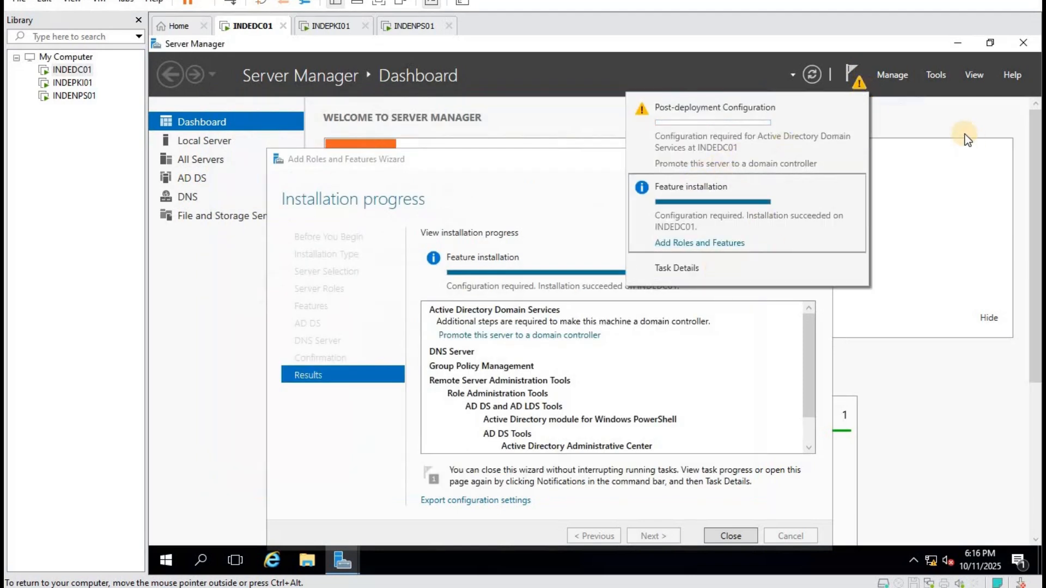
{"action": "left_click", "coordinate": [946, 120]}
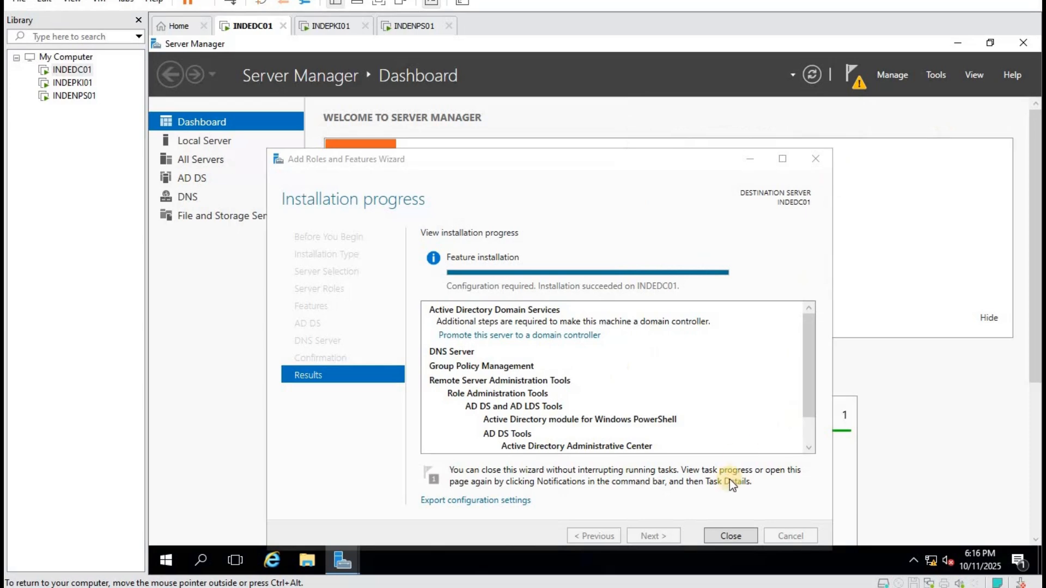
{"action": "left_click", "coordinate": [731, 537]}
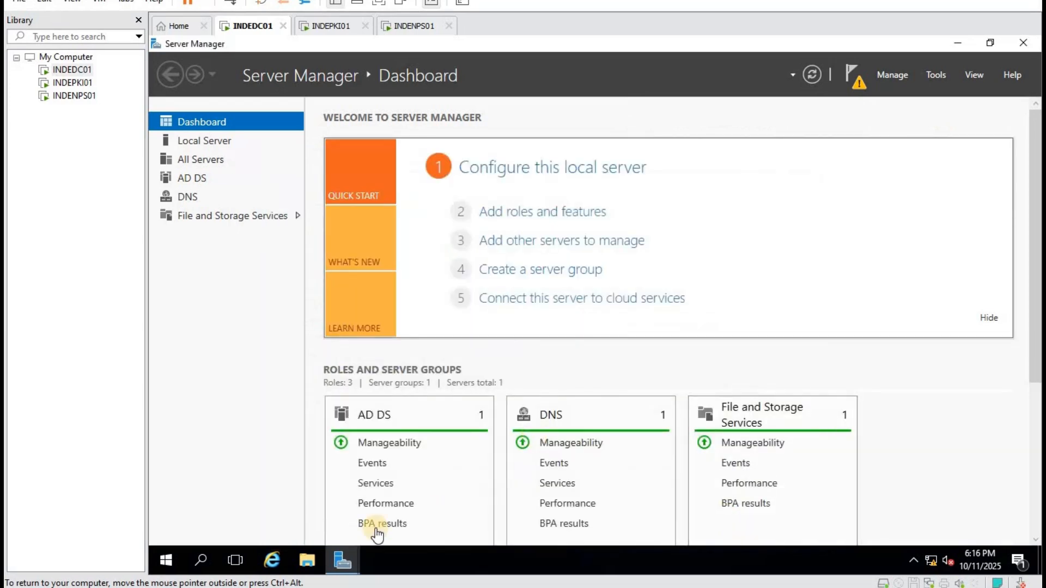
Back in the AD DS wizard, set forest and domain functional levels to Windows Server 2008 R2.
{"action": "mouse_move", "coordinate": [342, 554]}
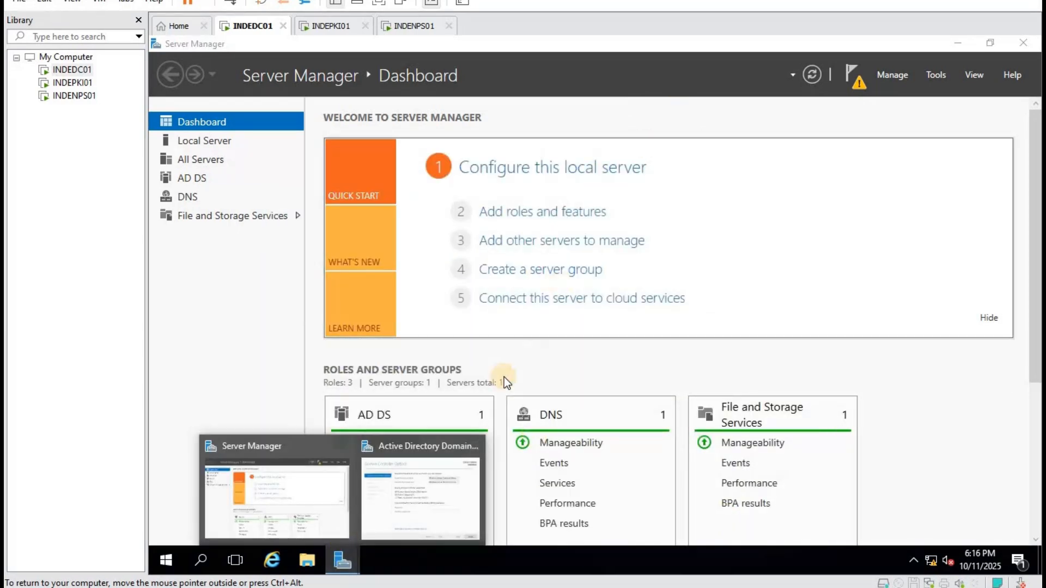
{"action": "left_click", "coordinate": [400, 449]}
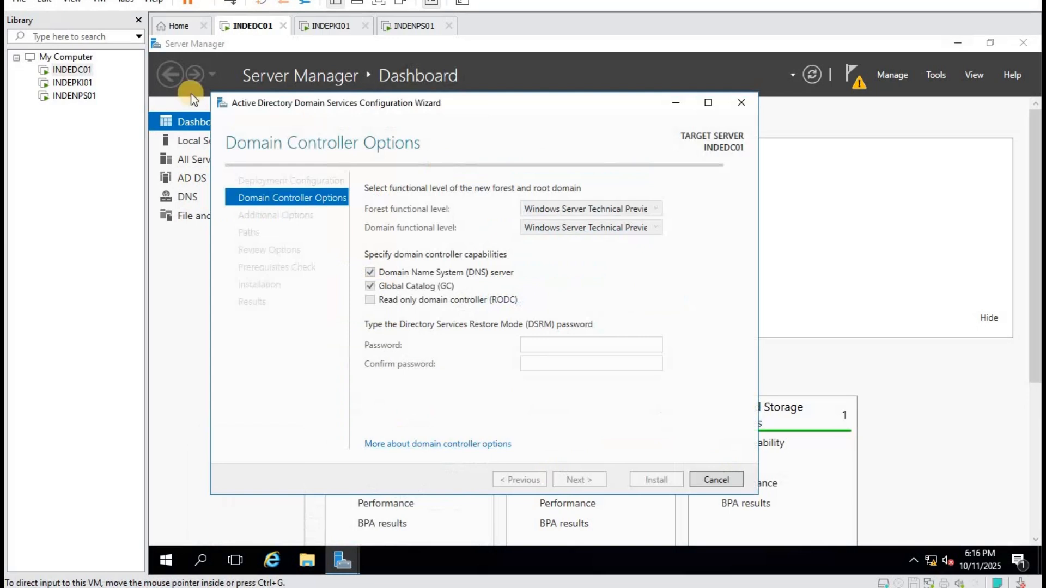
{"action": "left_click", "coordinate": [580, 207]}
{"action": "left_click", "coordinate": [600, 238]}
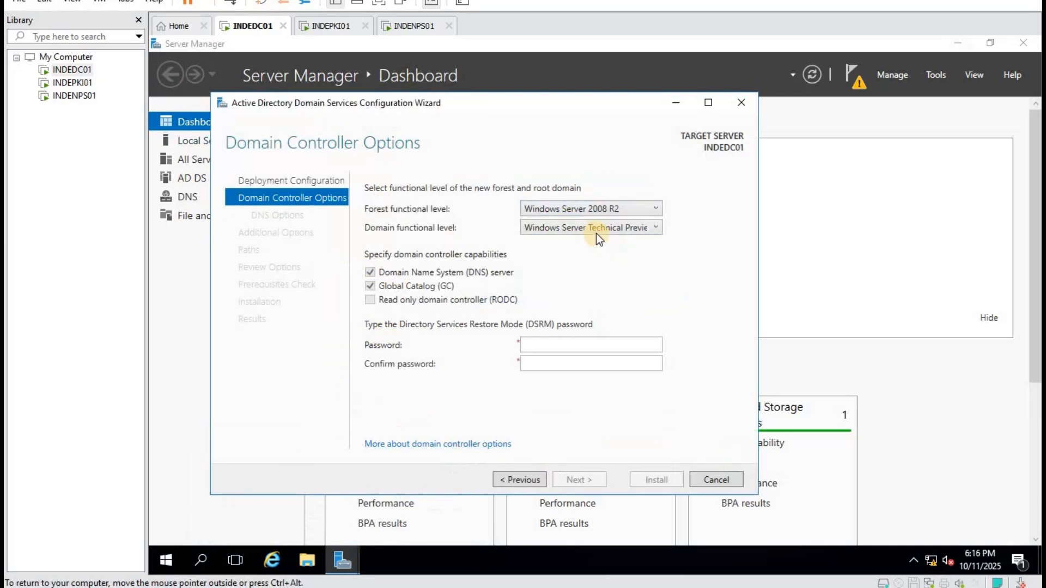
{"action": "left_click", "coordinate": [596, 228]}
{"action": "left_click", "coordinate": [606, 244]}
Enter and confirm the DSRM password, then continue past DNS options and the SHIVA NetBIOS name.
{"action": "left_click", "coordinate": [544, 346]}
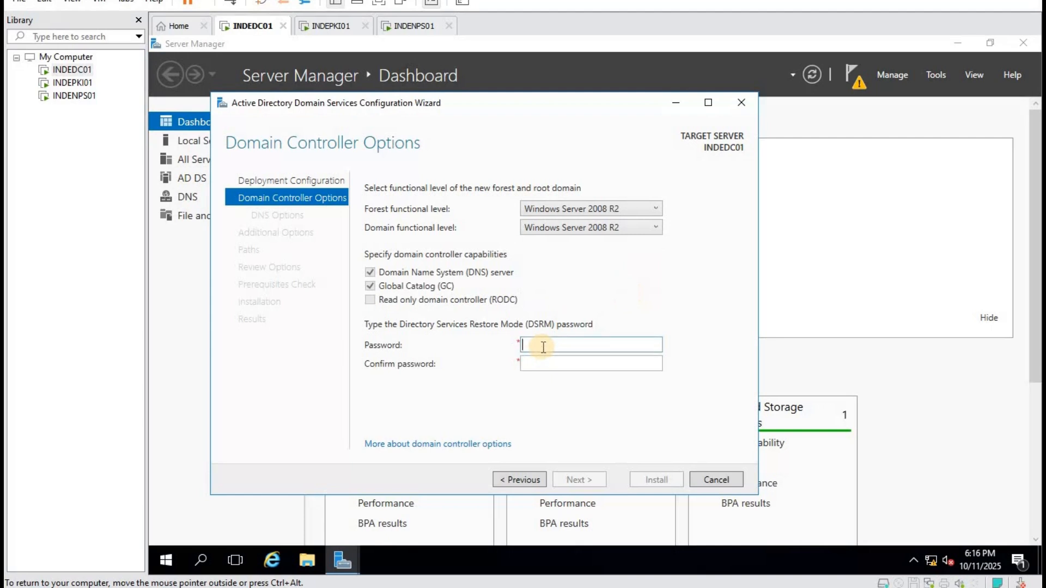
{"action": "type", "text": "********"}
{"action": "key", "text": "Tab"}
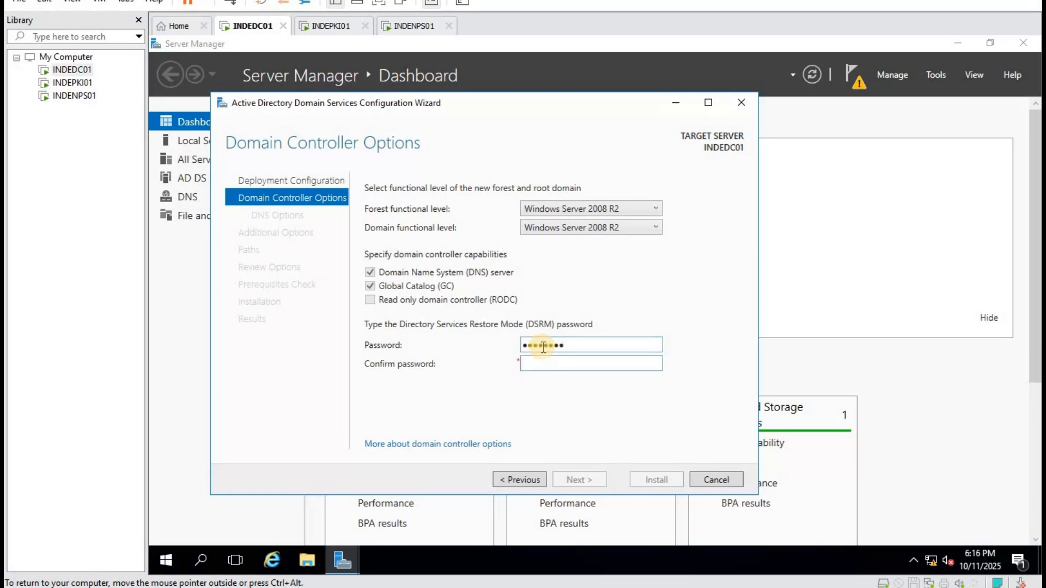
{"action": "type", "text": "******"}
{"action": "type", "text": "**"}
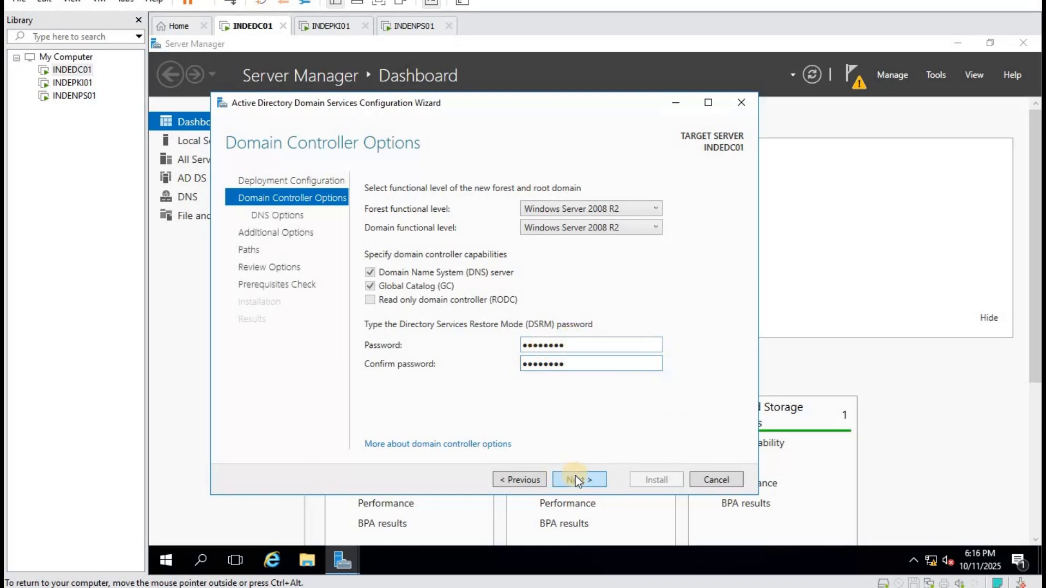
{"action": "left_click", "coordinate": [575, 476]}
{"action": "left_click", "coordinate": [576, 475]}
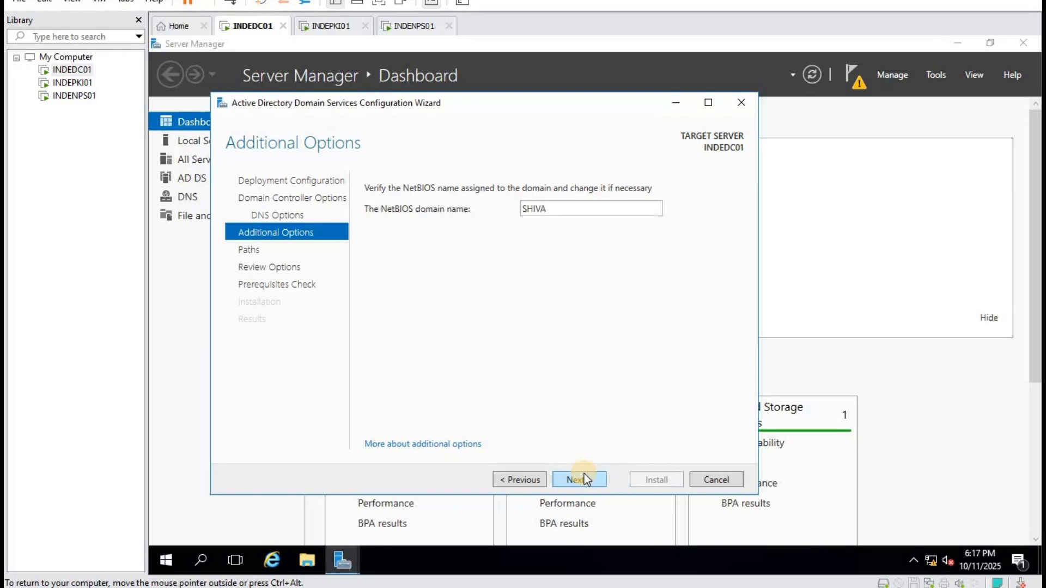
{"action": "left_click", "coordinate": [575, 479]}
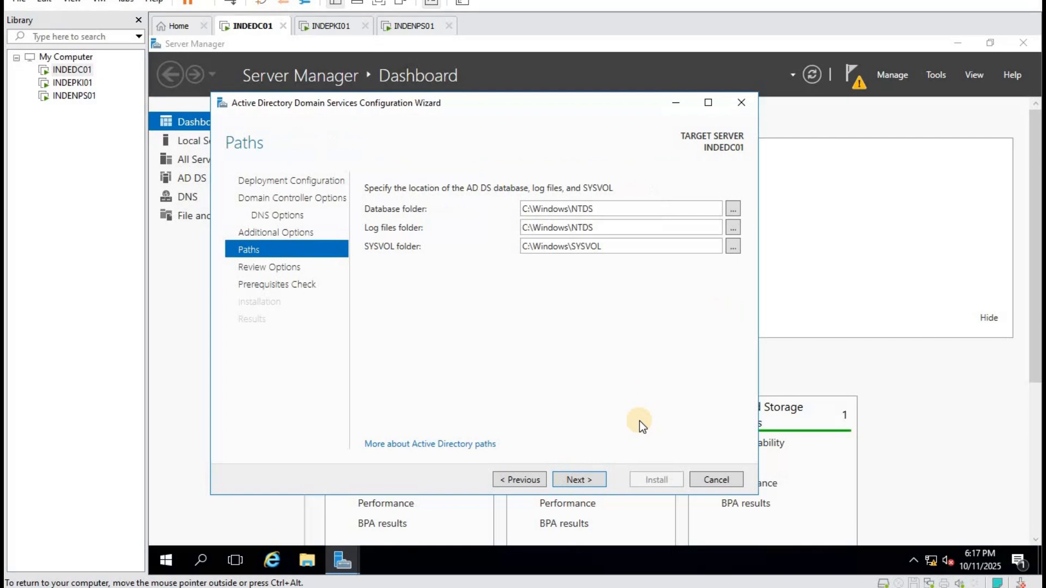
Accept the default paths and review, then start the domain controller promotion once prerequisites pass.
{"action": "left_click", "coordinate": [586, 477]}
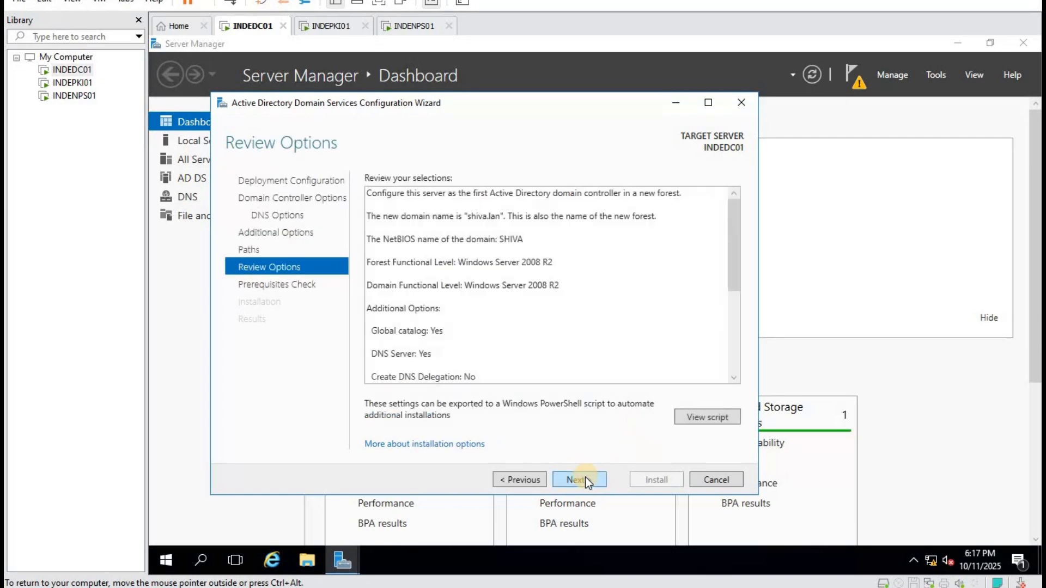
{"action": "left_click", "coordinate": [585, 479]}
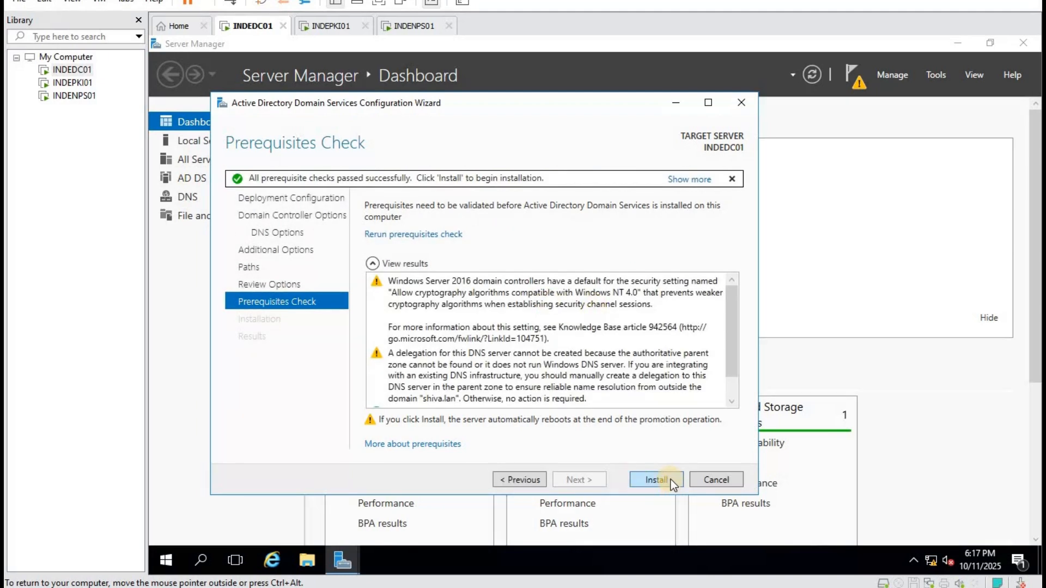
{"action": "left_click", "coordinate": [670, 480]}
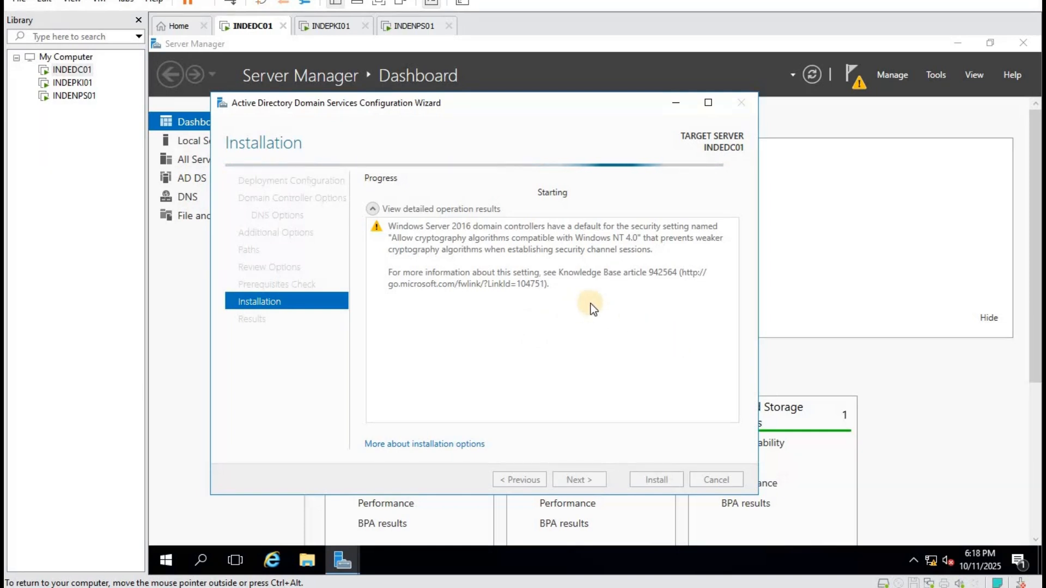
On INDEPKI01, view the computer's system properties from File Explorer.
{"action": "left_click", "coordinate": [331, 32]}
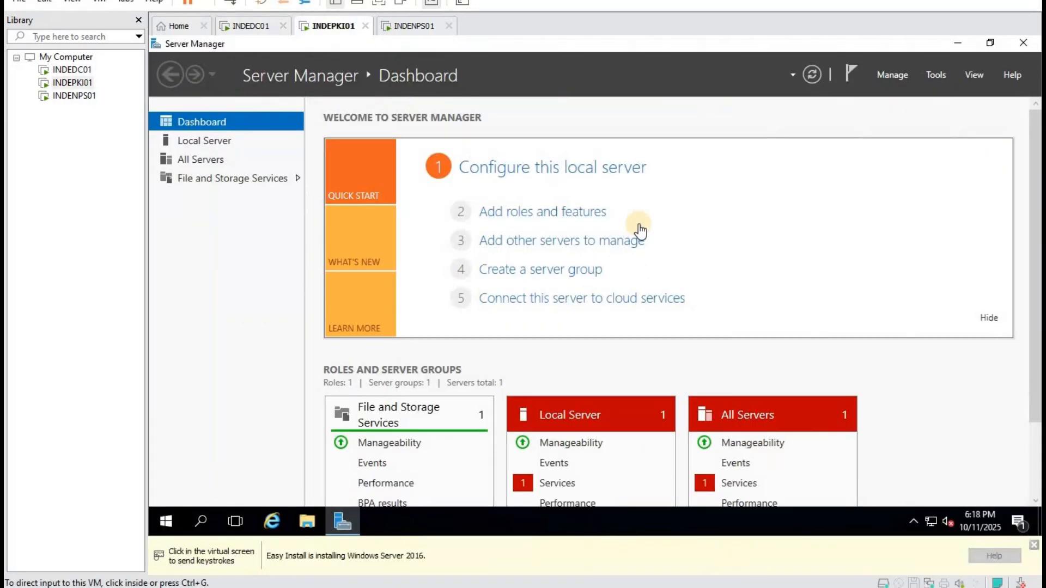
{"action": "left_click", "coordinate": [308, 522]}
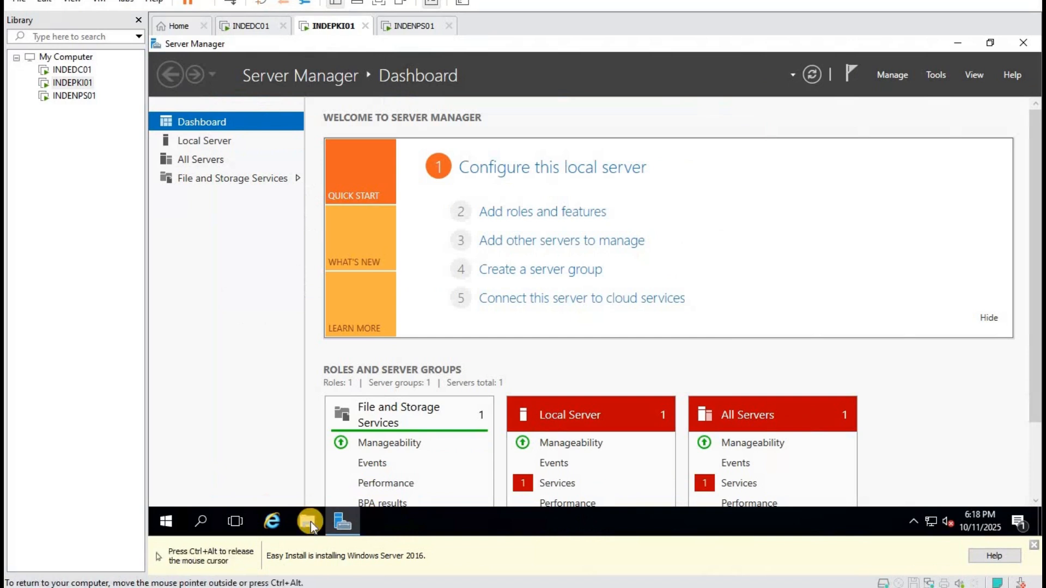
{"action": "right_click", "coordinate": [371, 247]}
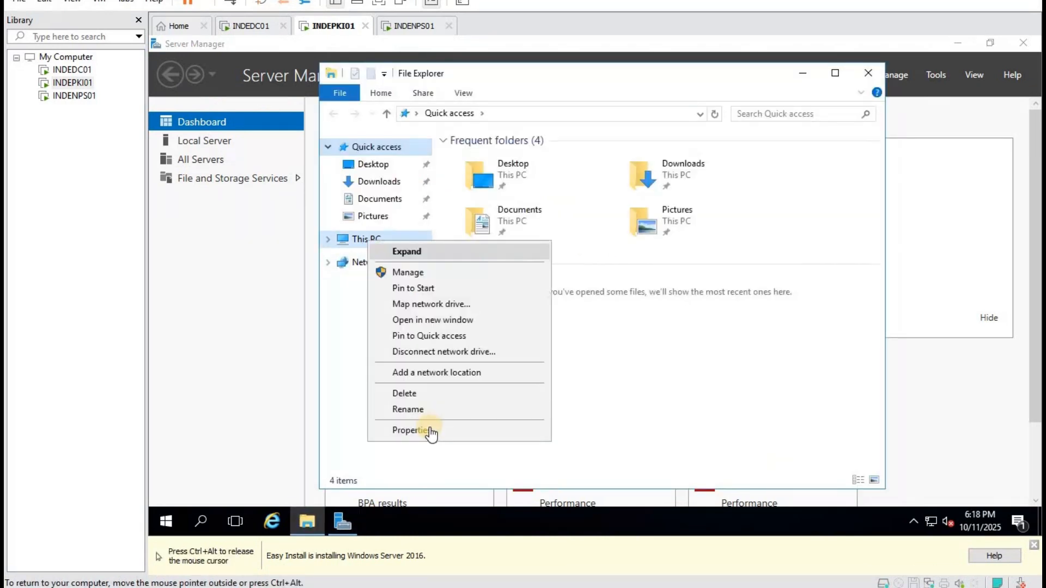
{"action": "left_click", "coordinate": [430, 429]}
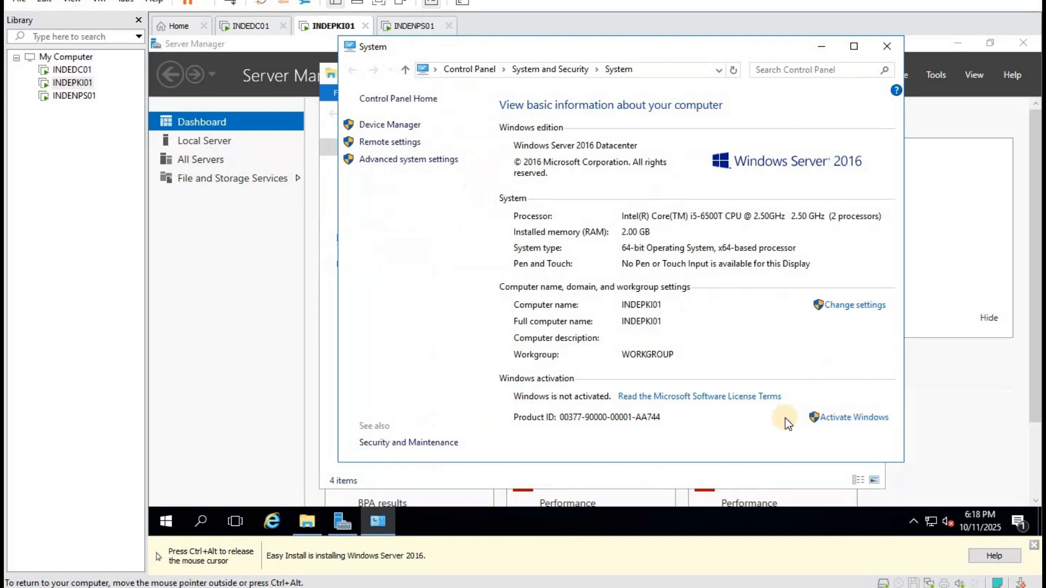
Check Ethernet0's IP configuration details, close its status dialogs, and switch to INDENPS01.
{"action": "right_click", "coordinate": [160, 524]}
{"action": "left_click", "coordinate": [208, 454]}
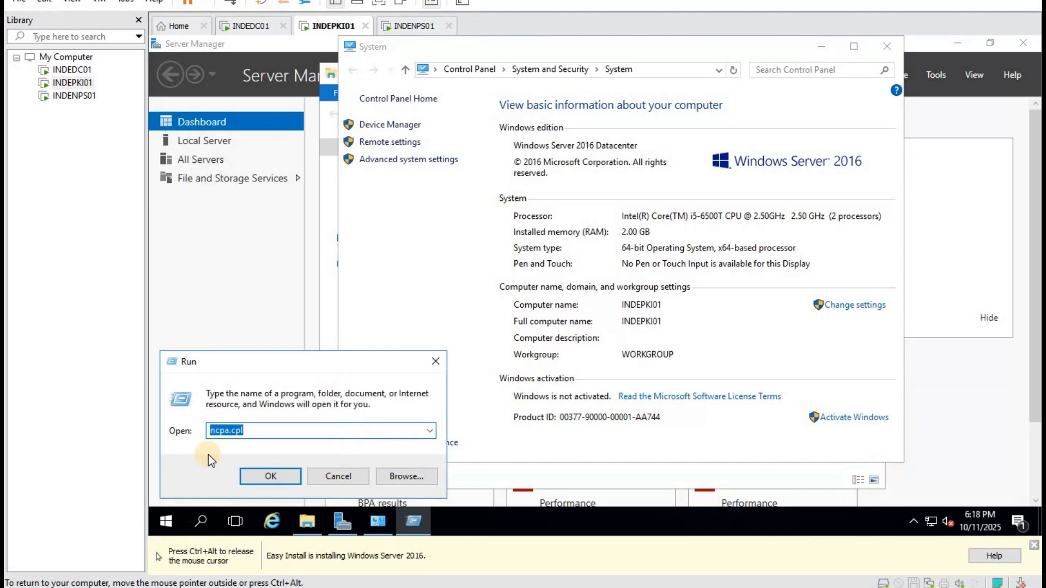
{"action": "key", "text": "Return"}
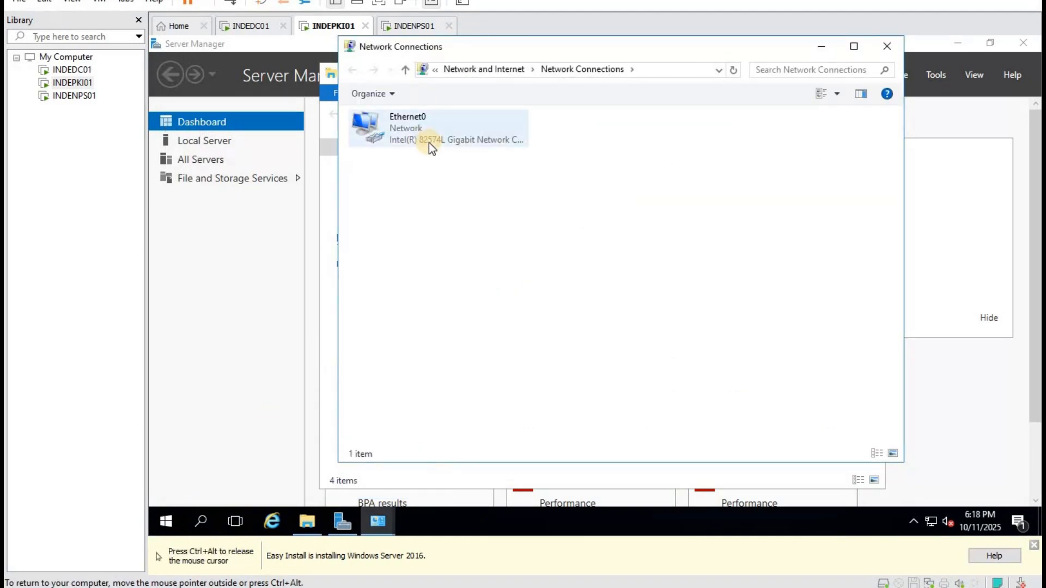
{"action": "right_click", "coordinate": [429, 142]}
{"action": "left_click", "coordinate": [467, 170]}
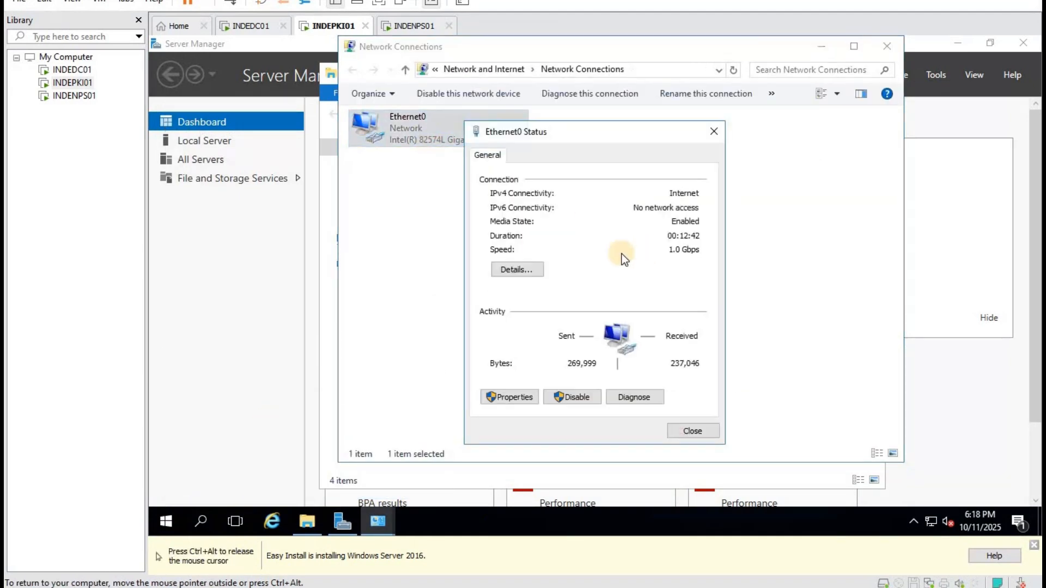
{"action": "left_click", "coordinate": [526, 270]}
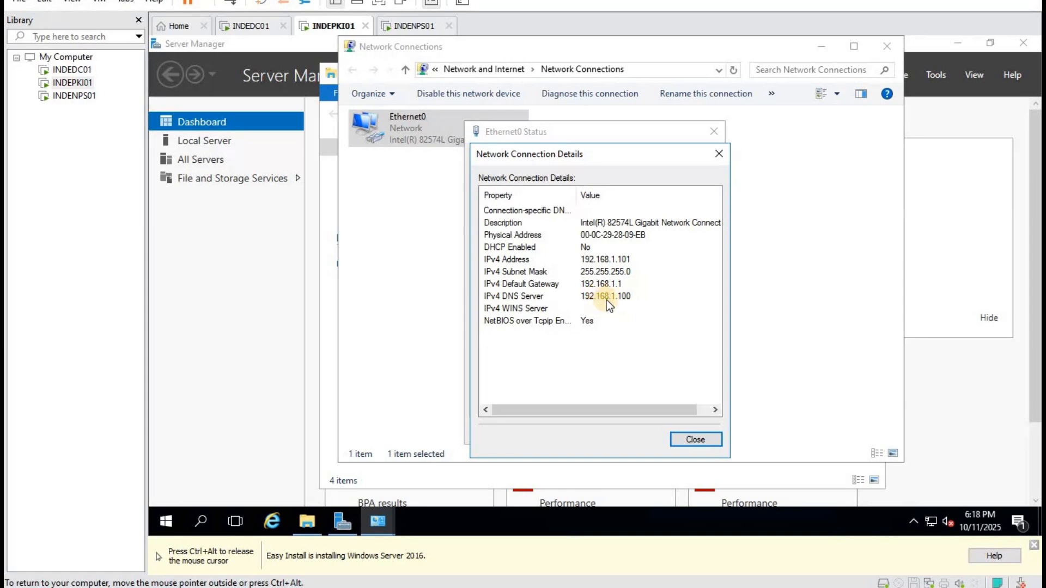
{"action": "left_click", "coordinate": [695, 439]}
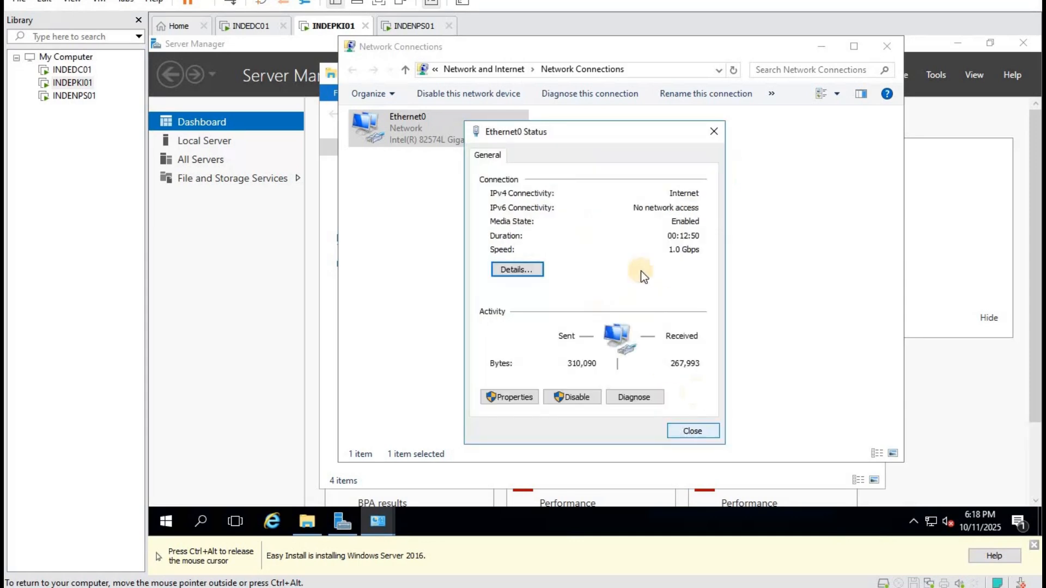
{"action": "left_click", "coordinate": [714, 131]}
{"action": "left_click", "coordinate": [410, 25]}
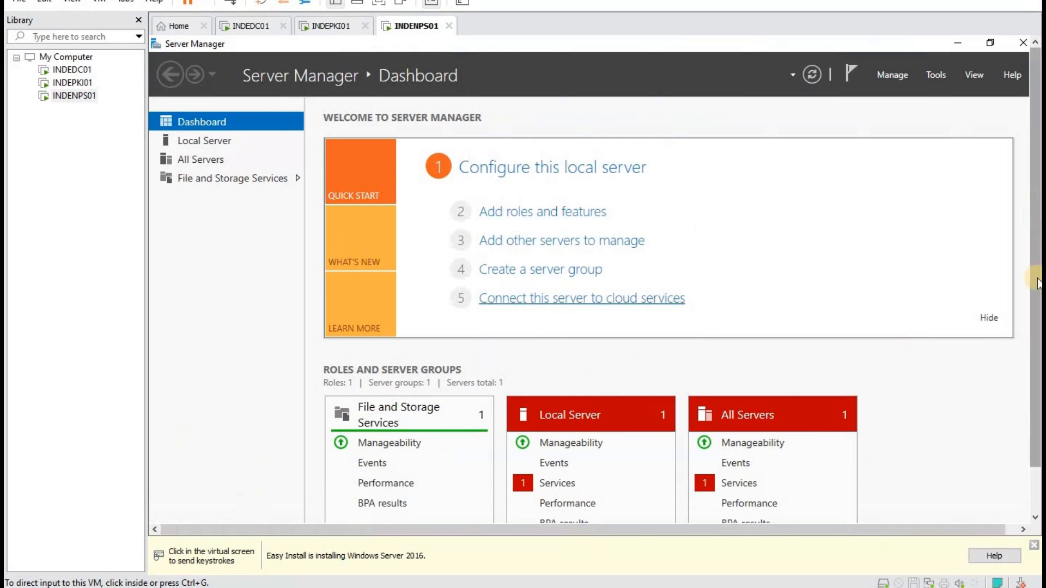
{"action": "left_click_drag", "start_coordinate": [1036, 277], "coordinate": [1035, 335]}
{"action": "left_click", "coordinate": [307, 508]}
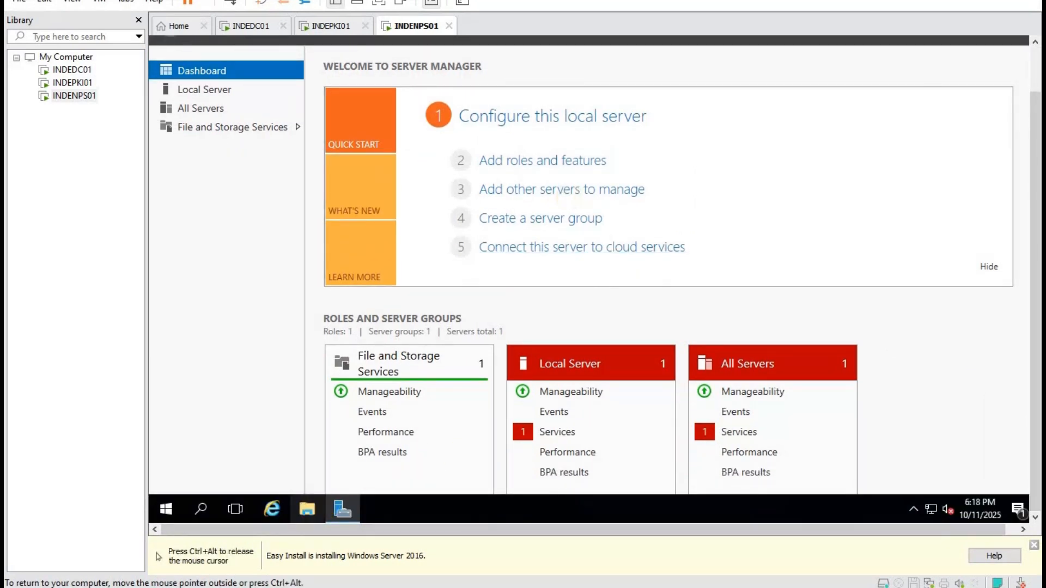
{"action": "right_click", "coordinate": [354, 208]}
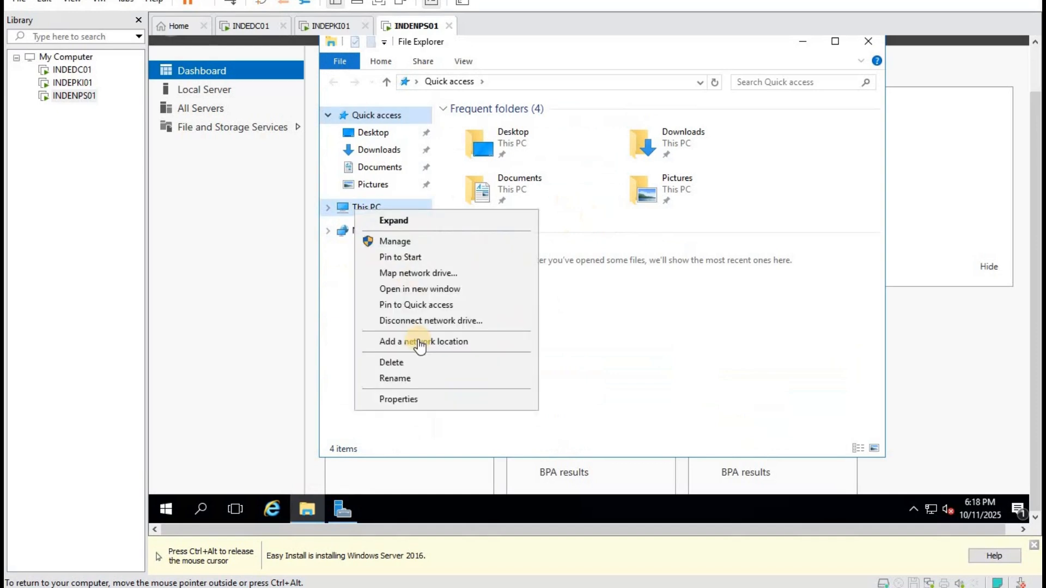
{"action": "left_click", "coordinate": [398, 399]}
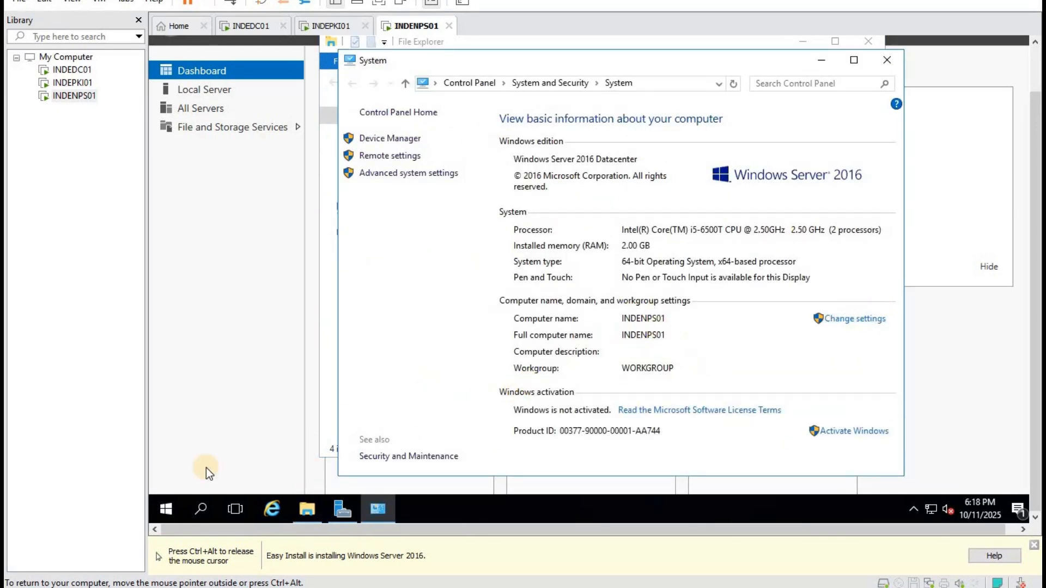
{"action": "right_click", "coordinate": [168, 511]}
{"action": "left_click", "coordinate": [240, 440]}
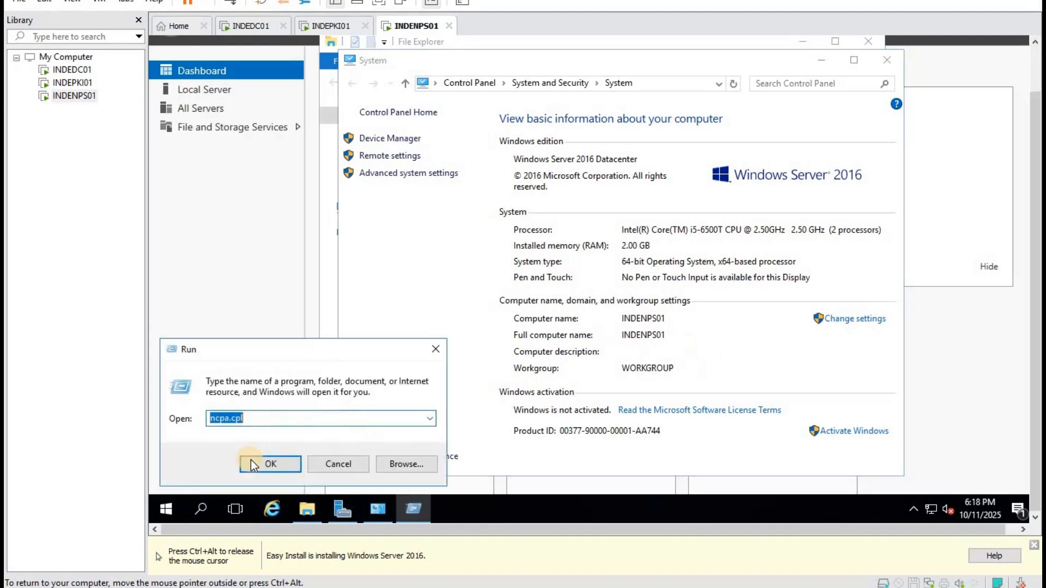
{"action": "key", "text": "Return"}
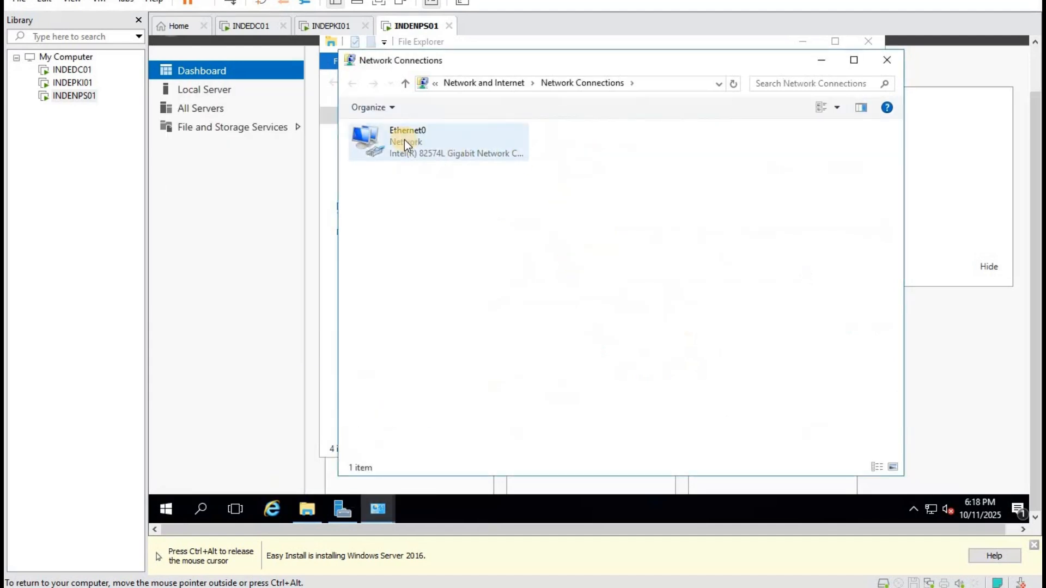
{"action": "right_click", "coordinate": [404, 140]}
{"action": "left_click", "coordinate": [485, 279]}
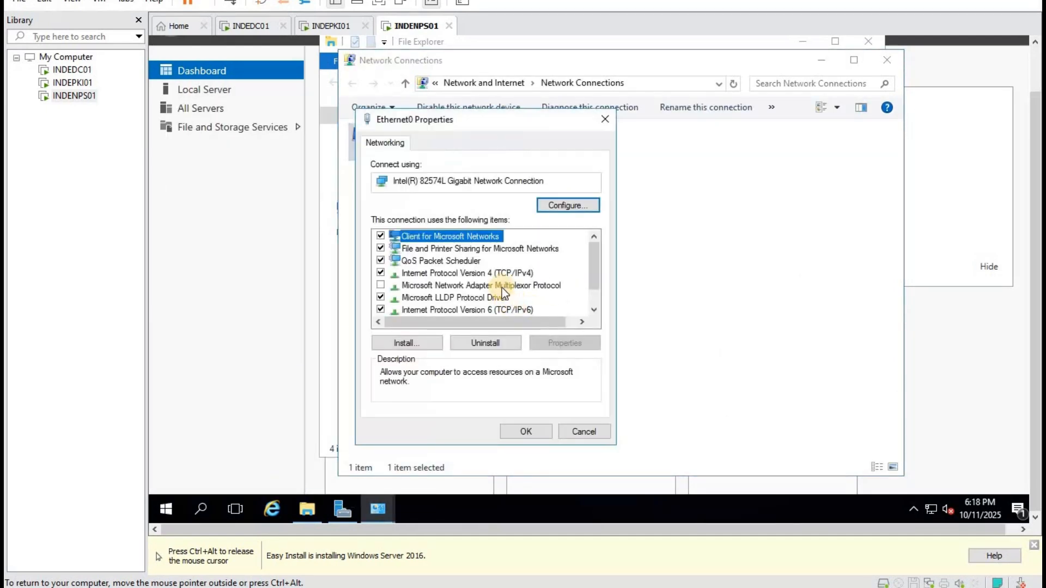
{"action": "left_click", "coordinate": [499, 273]}
{"action": "left_click", "coordinate": [564, 342]}
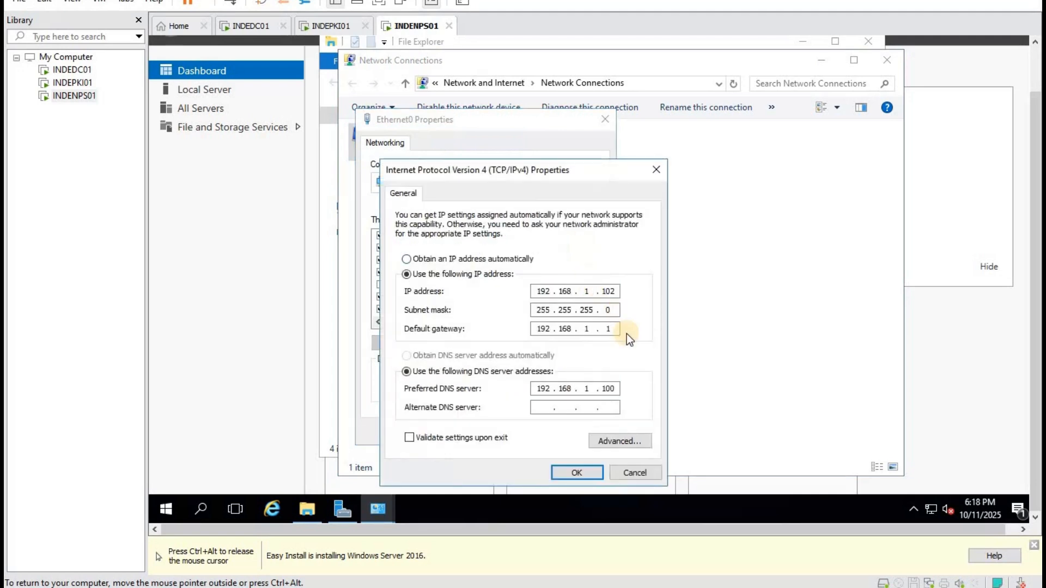
{"action": "left_click", "coordinate": [637, 473]}
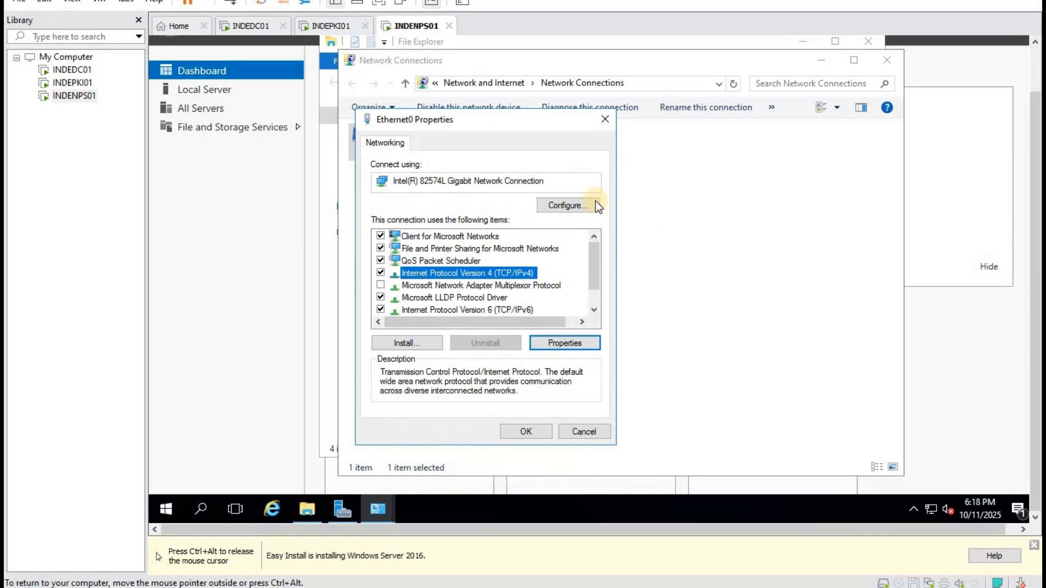
{"action": "left_click", "coordinate": [605, 119]}
{"action": "left_click", "coordinate": [893, 59]}
{"action": "left_click", "coordinate": [870, 41]}
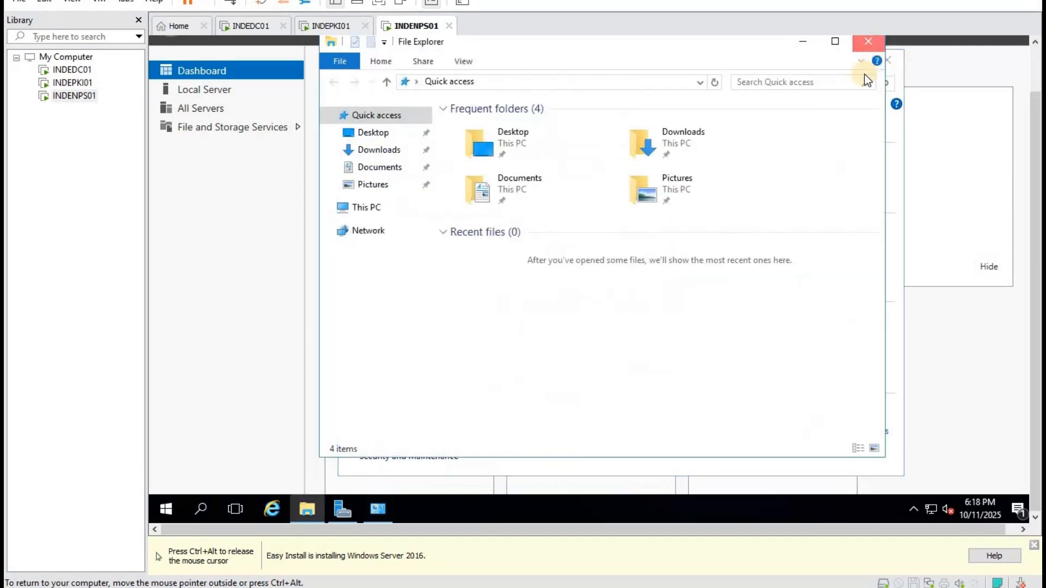
{"action": "left_click", "coordinate": [886, 60]}
{"action": "left_click", "coordinate": [531, 163]}
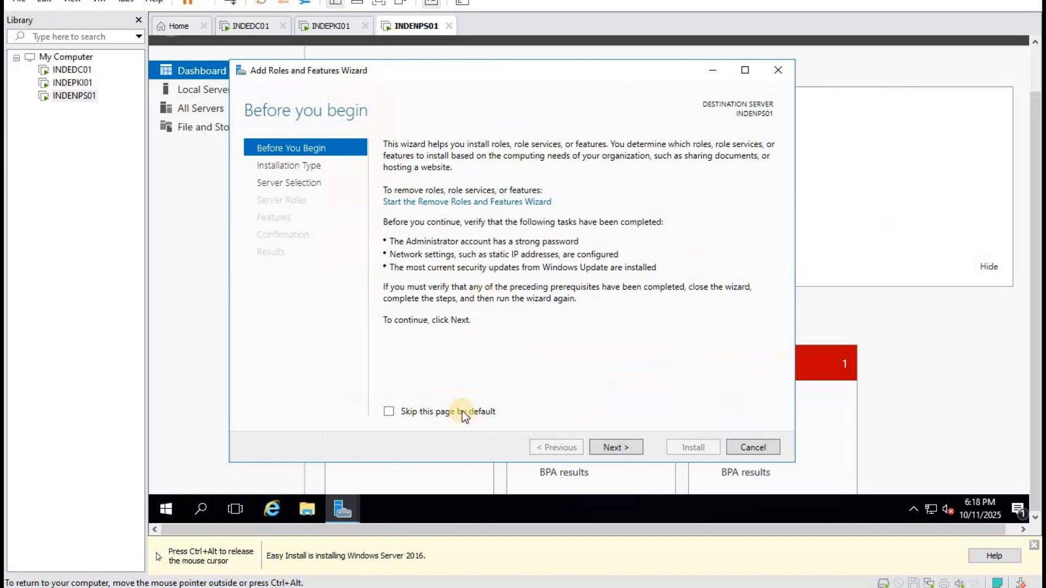
Select the Network Policy and Access Services role with its management tools for INDENPS01.
{"action": "left_click", "coordinate": [617, 449]}
{"action": "left_click", "coordinate": [616, 449]}
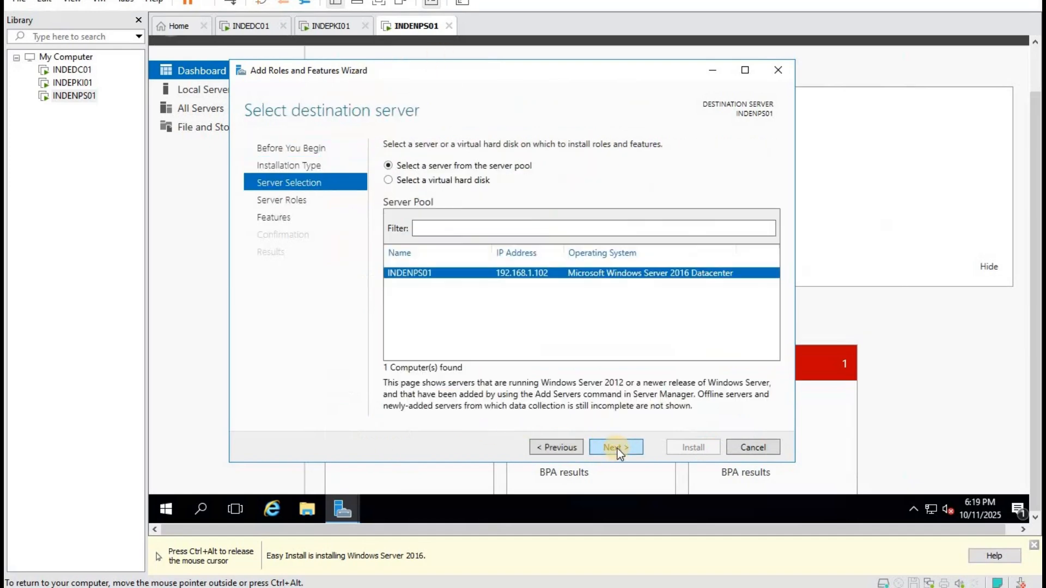
{"action": "left_click", "coordinate": [617, 449]}
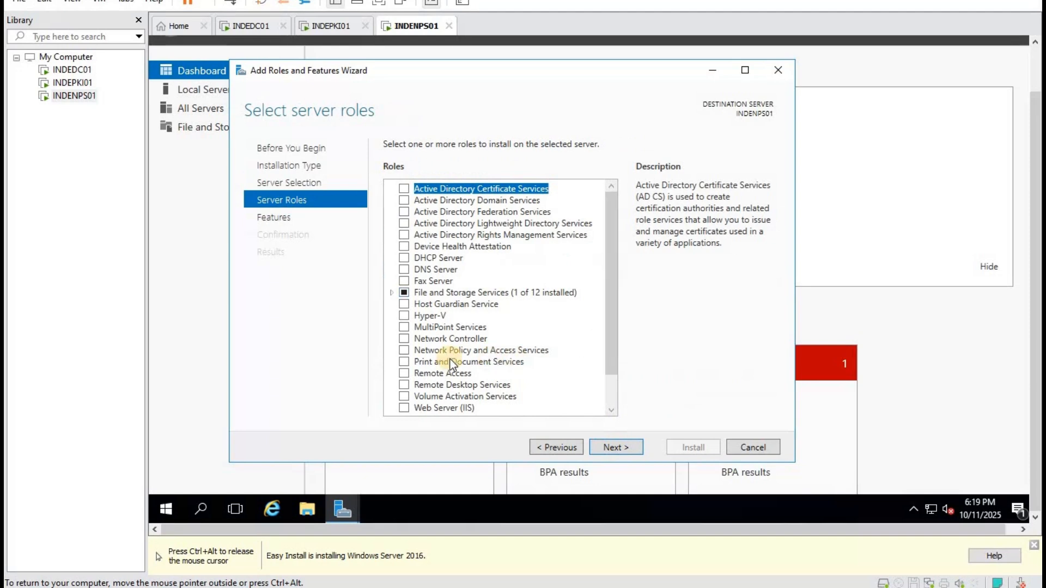
{"action": "left_click", "coordinate": [404, 350]}
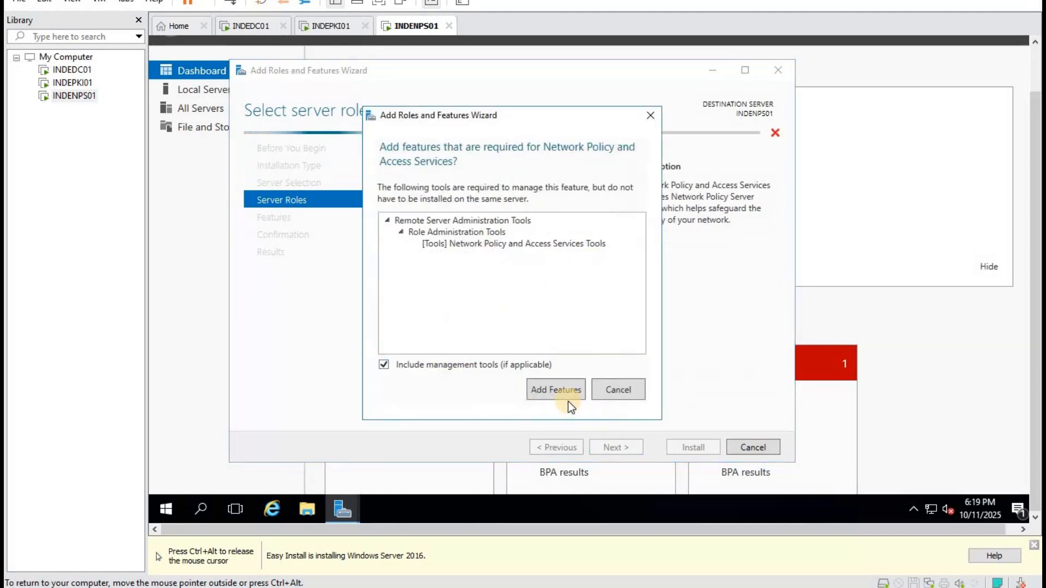
{"action": "left_click", "coordinate": [565, 393]}
Start the Network Policy and Access Services installation, then check progress on INDEDC01.
{"action": "left_click", "coordinate": [611, 448]}
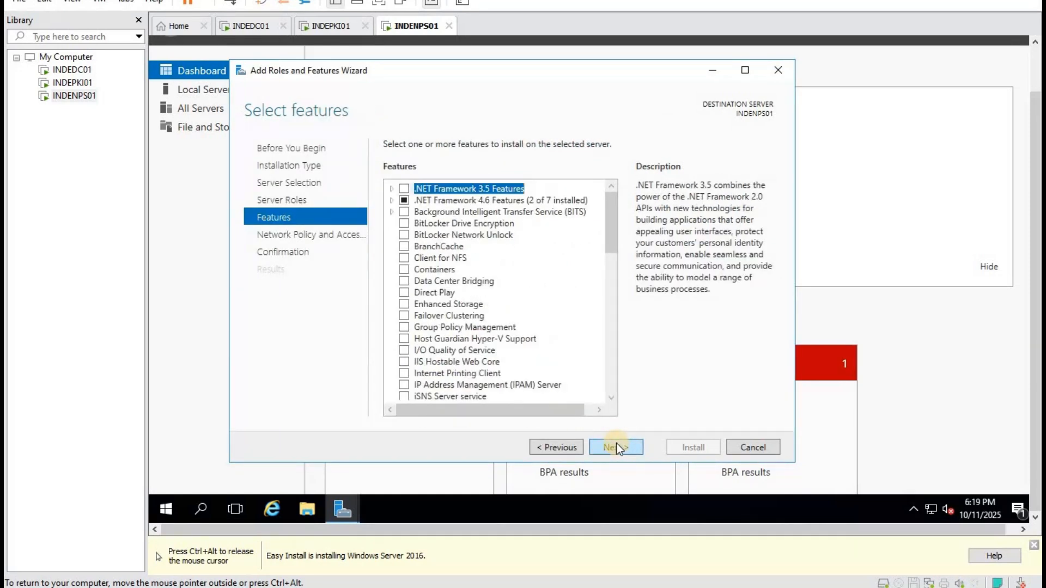
{"action": "left_click", "coordinate": [617, 444]}
{"action": "left_click", "coordinate": [616, 444]}
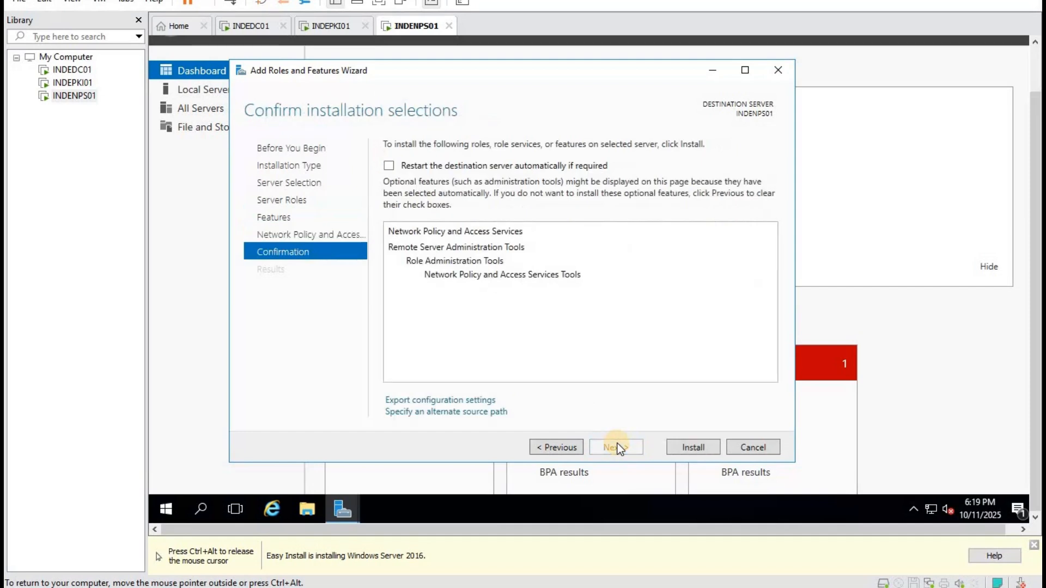
{"action": "left_click", "coordinate": [707, 446]}
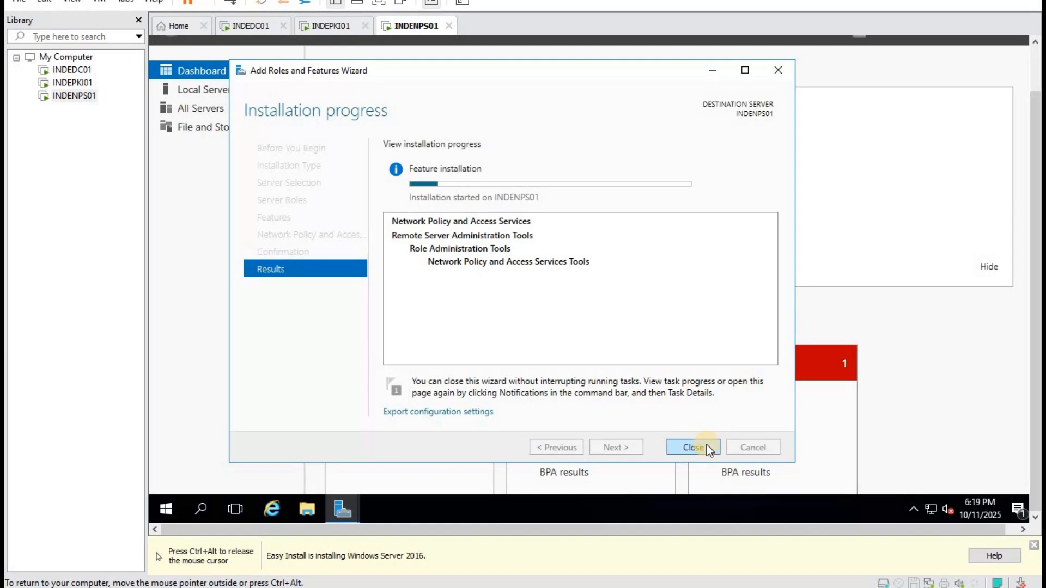
{"action": "left_click", "coordinate": [332, 27]}
{"action": "left_click", "coordinate": [242, 33]}
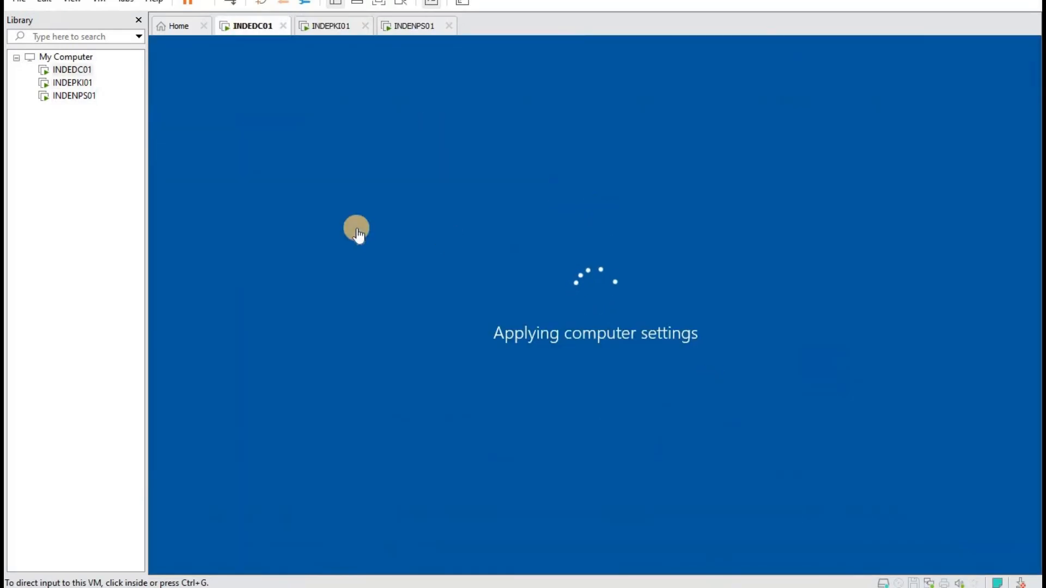
{"action": "left_click", "coordinate": [322, 30]}
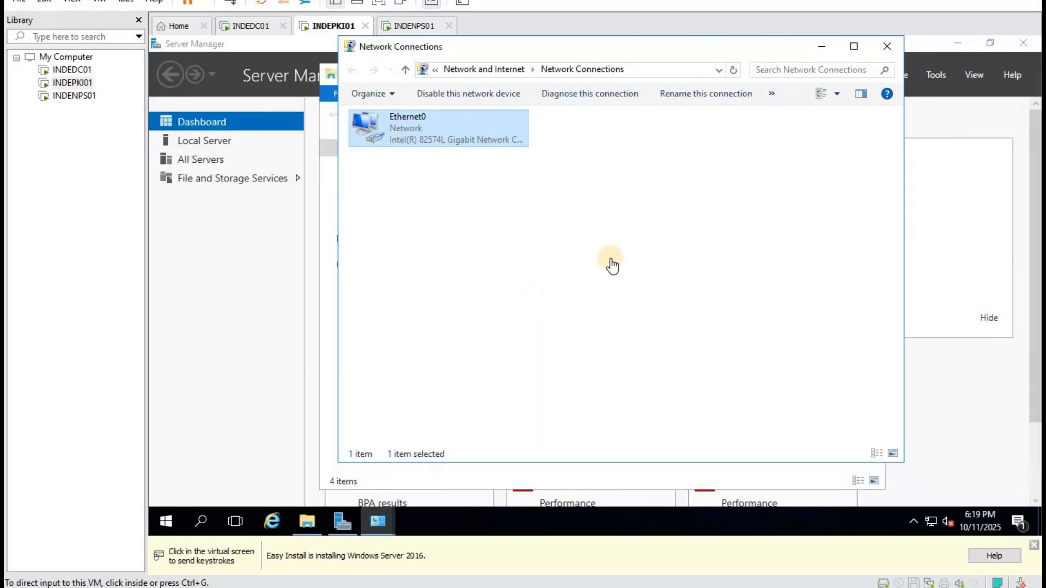
{"action": "left_click", "coordinate": [611, 264]}
{"action": "key", "text": "ctrl+alt"}
{"action": "left_click", "coordinate": [250, 28]}
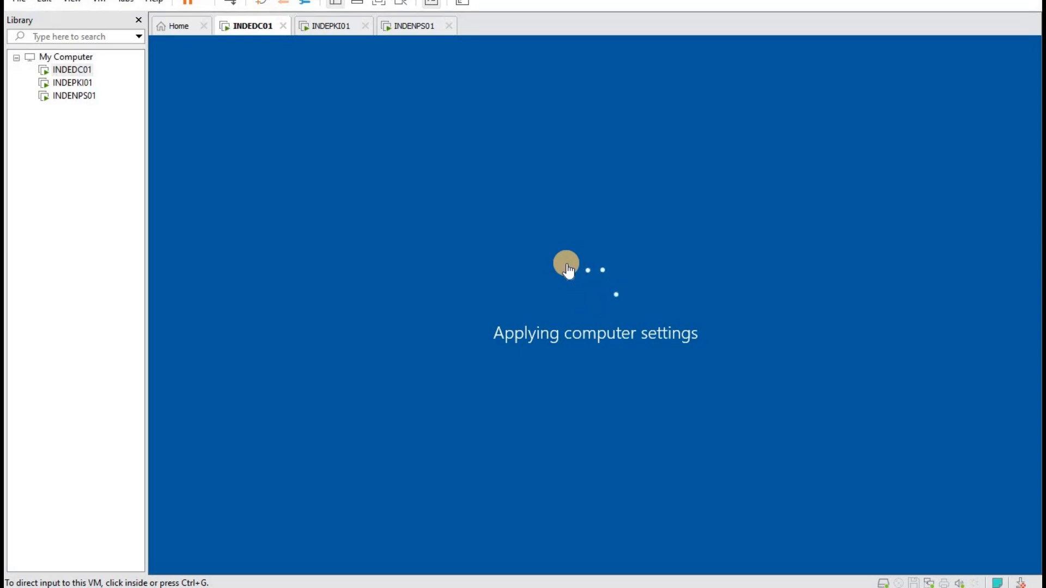
{"action": "left_click", "coordinate": [412, 27]}
Close the finished wizard and open Network Policy Server's RADIUS Clients list.
{"action": "left_click", "coordinate": [689, 496]}
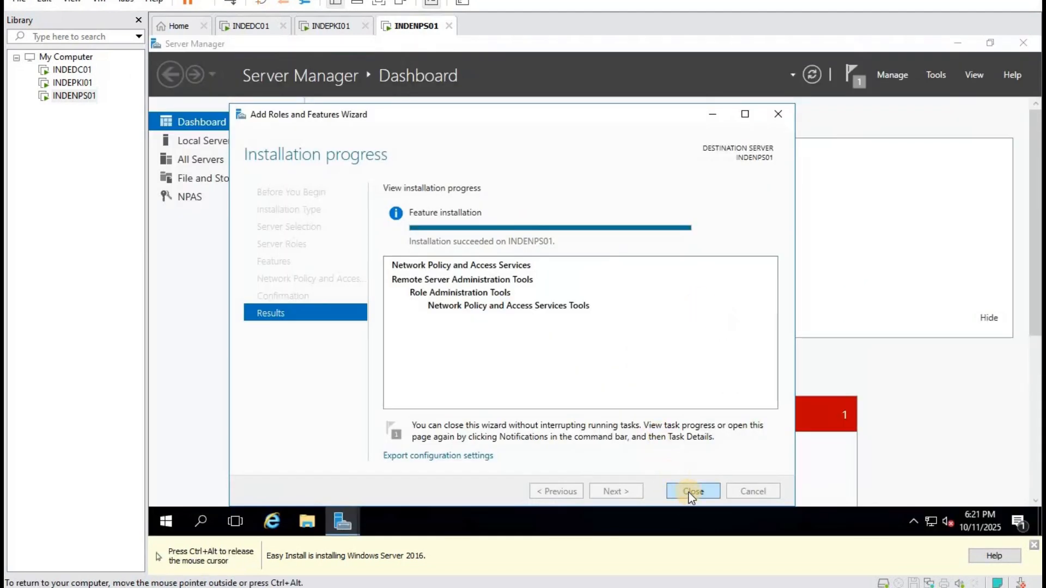
{"action": "left_click", "coordinate": [937, 73]}
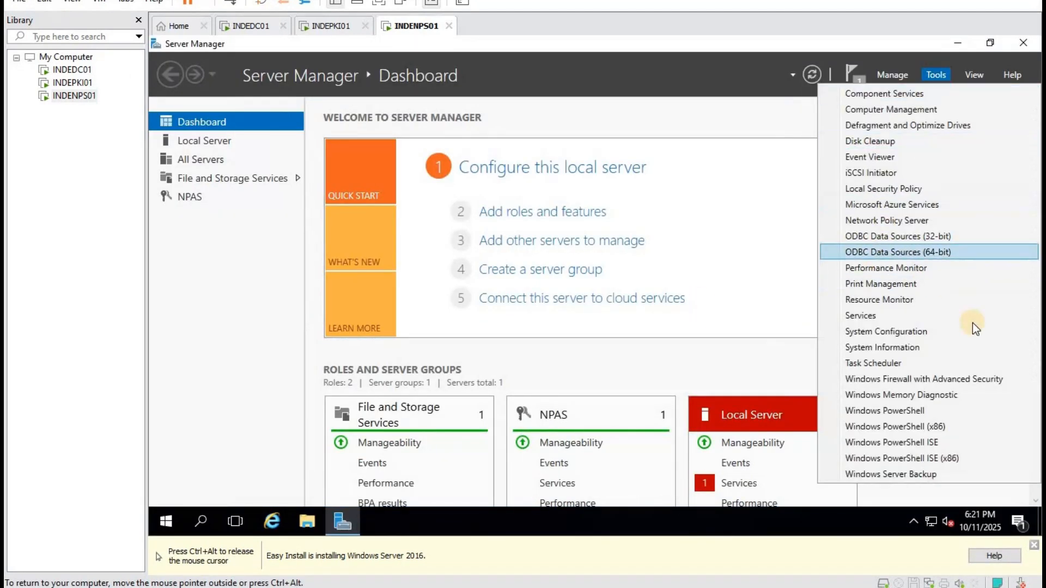
{"action": "left_click", "coordinate": [904, 224]}
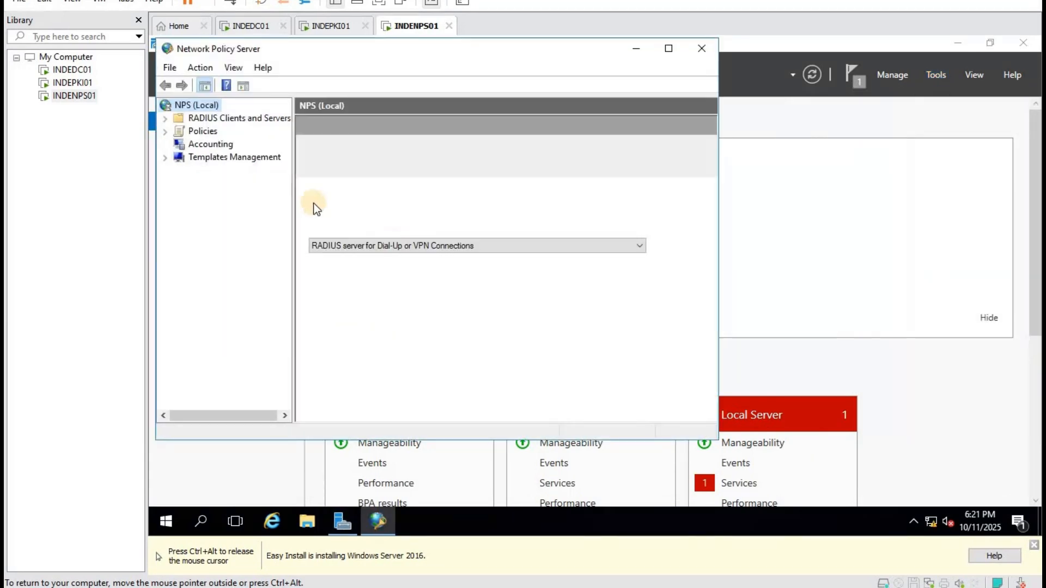
{"action": "double_click", "coordinate": [208, 119]}
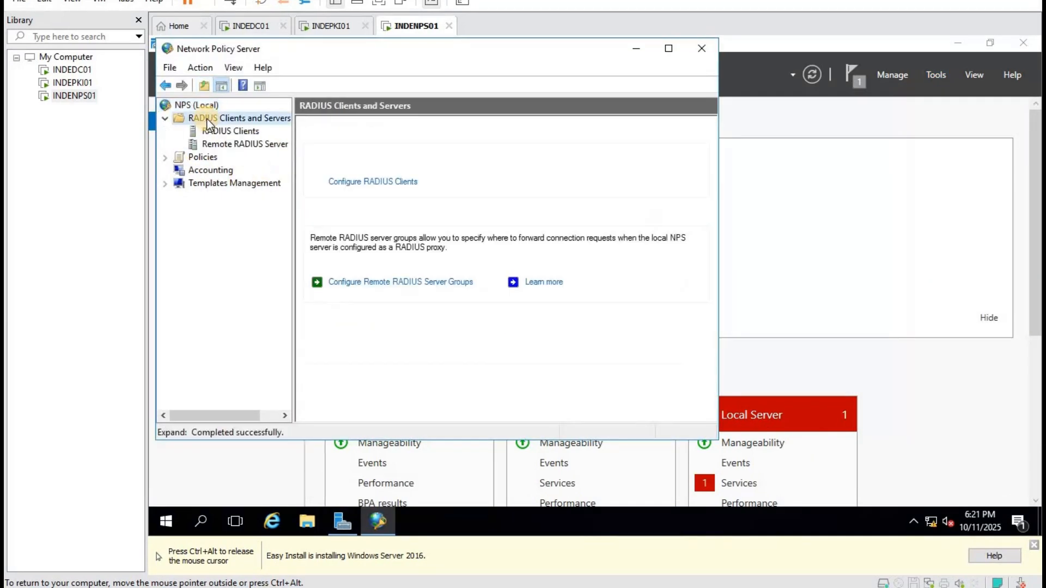
{"action": "left_click", "coordinate": [232, 131]}
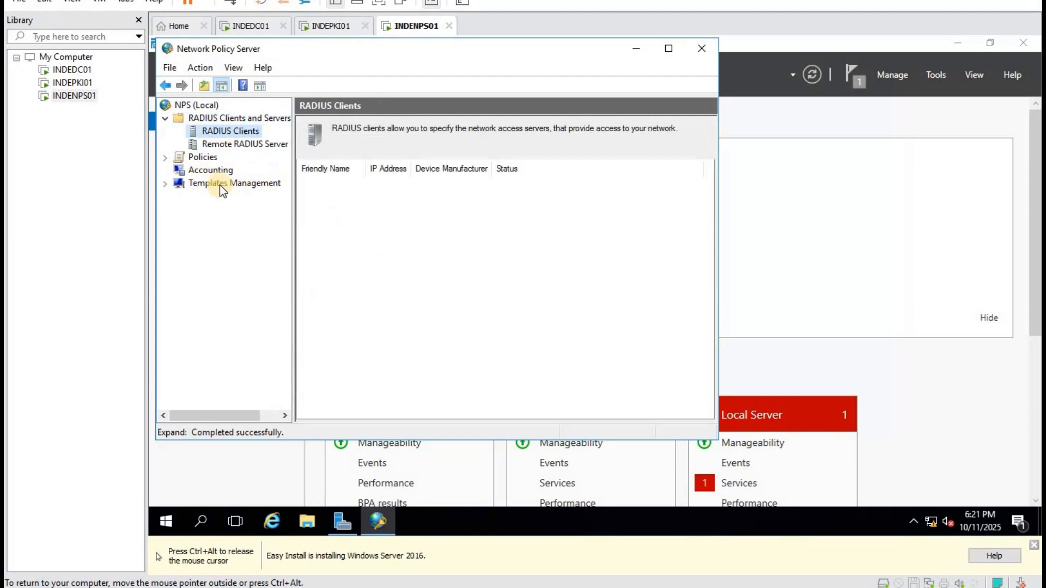
Save a new BineshTech shared secret template with a manually set secret, then return to RADIUS Clients.
{"action": "double_click", "coordinate": [220, 185]}
{"action": "left_click", "coordinate": [235, 195]}
{"action": "right_click", "coordinate": [237, 197]}
{"action": "left_click", "coordinate": [295, 205]}
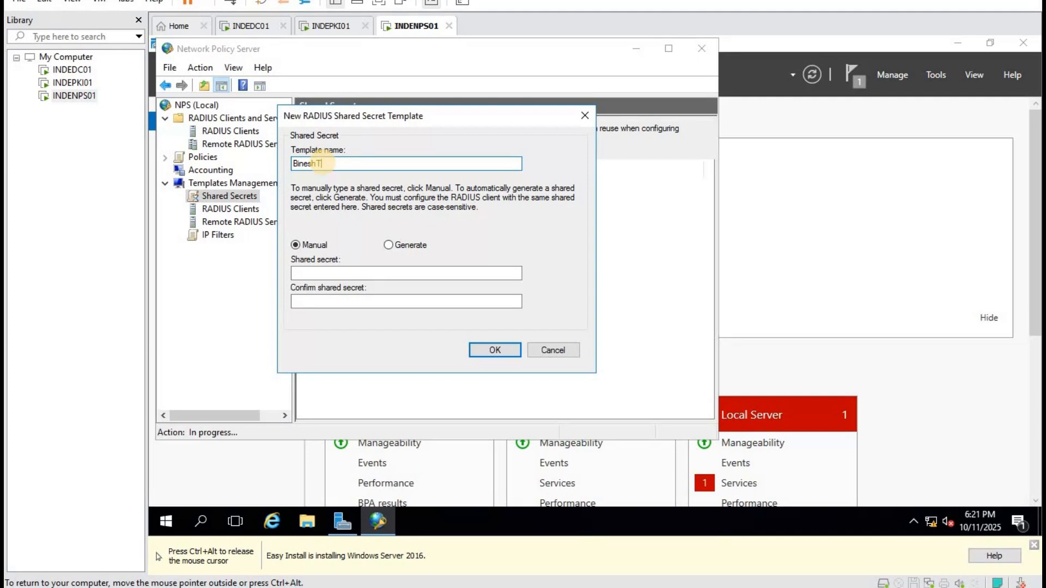
{"action": "left_click", "coordinate": [341, 274]}
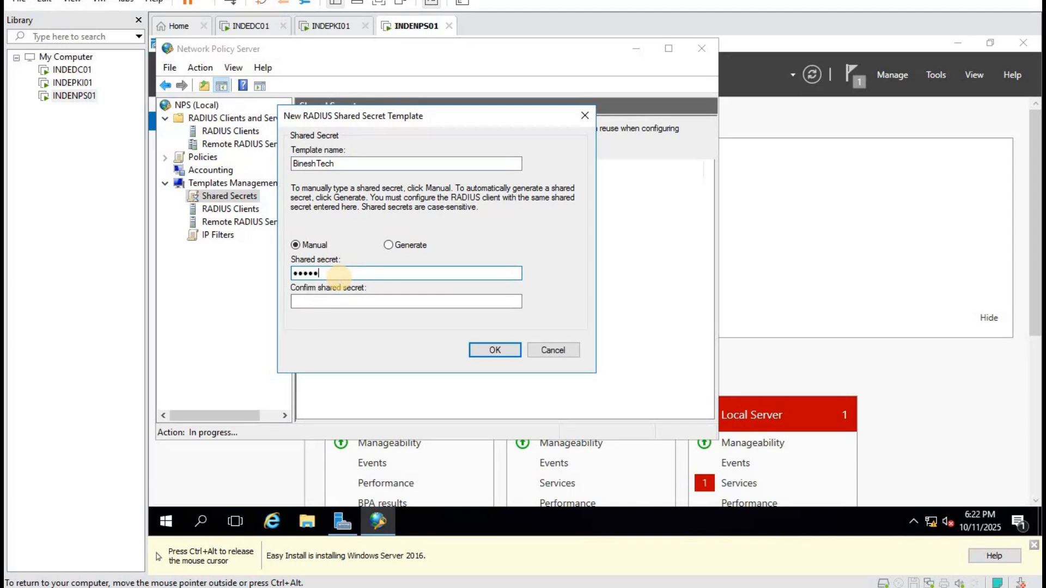
{"action": "key", "text": "Tab"}
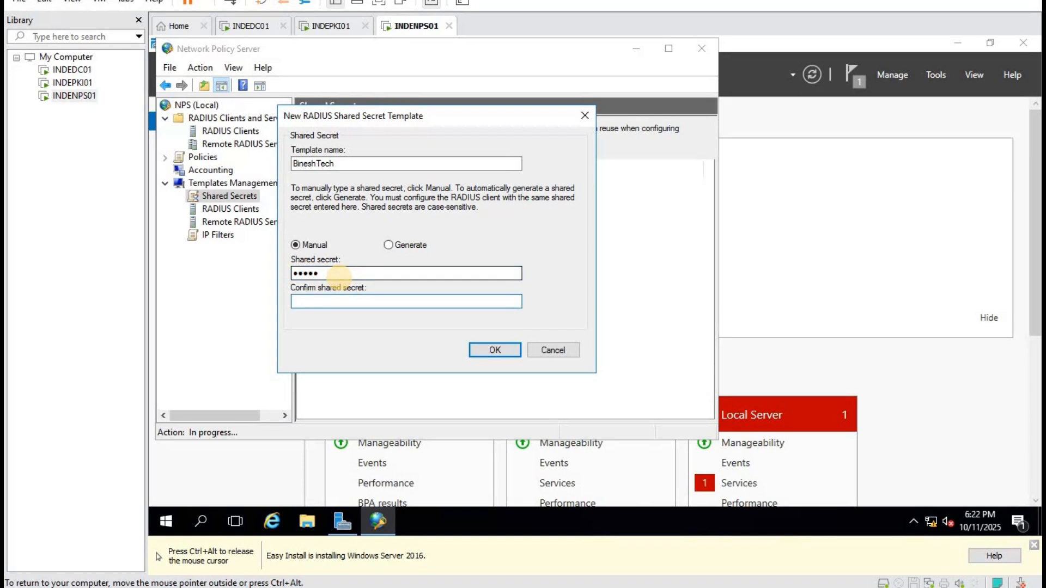
{"action": "left_click", "coordinate": [492, 349]}
{"action": "left_click", "coordinate": [230, 133]}
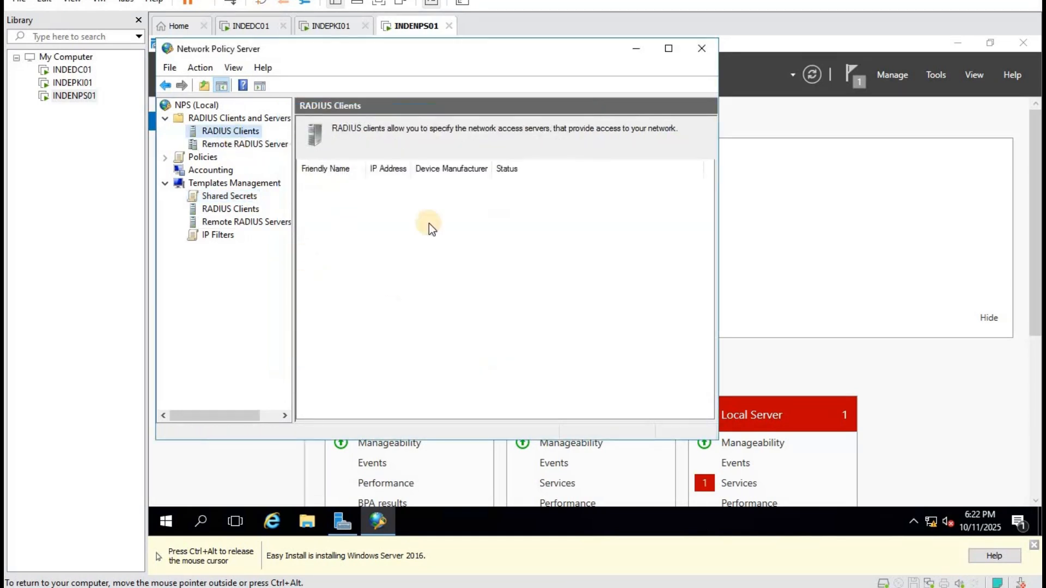
{"action": "right_click", "coordinate": [235, 129]}
Add RADIUS client Haryana at 192.168.1.254 using the BineshTech shared secret template.
{"action": "left_click", "coordinate": [299, 136]}
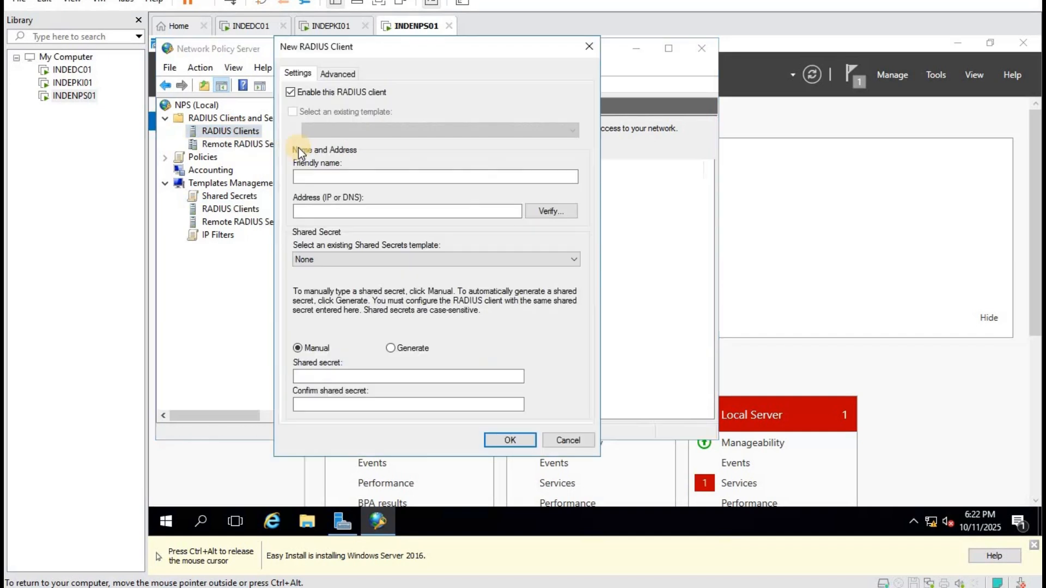
{"action": "left_click", "coordinate": [339, 177]}
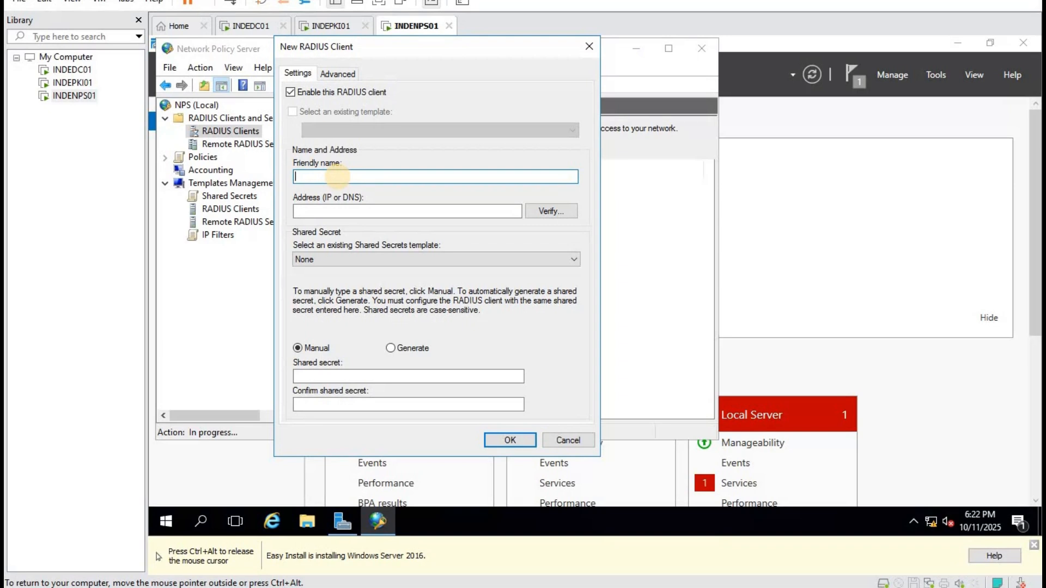
{"action": "type", "text": "Haryana"}
{"action": "left_click", "coordinate": [409, 213]}
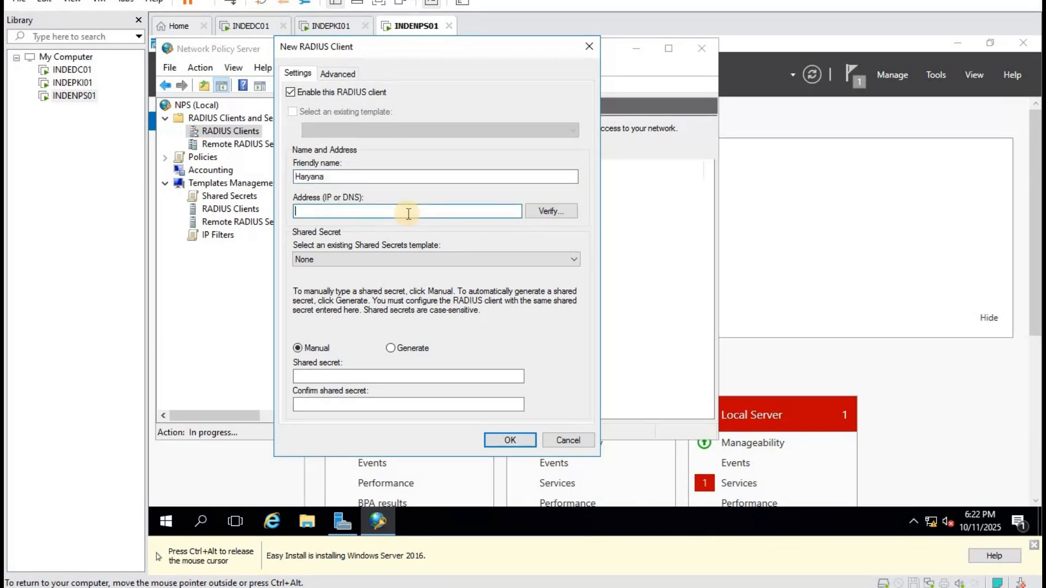
{"action": "left_click", "coordinate": [409, 376]}
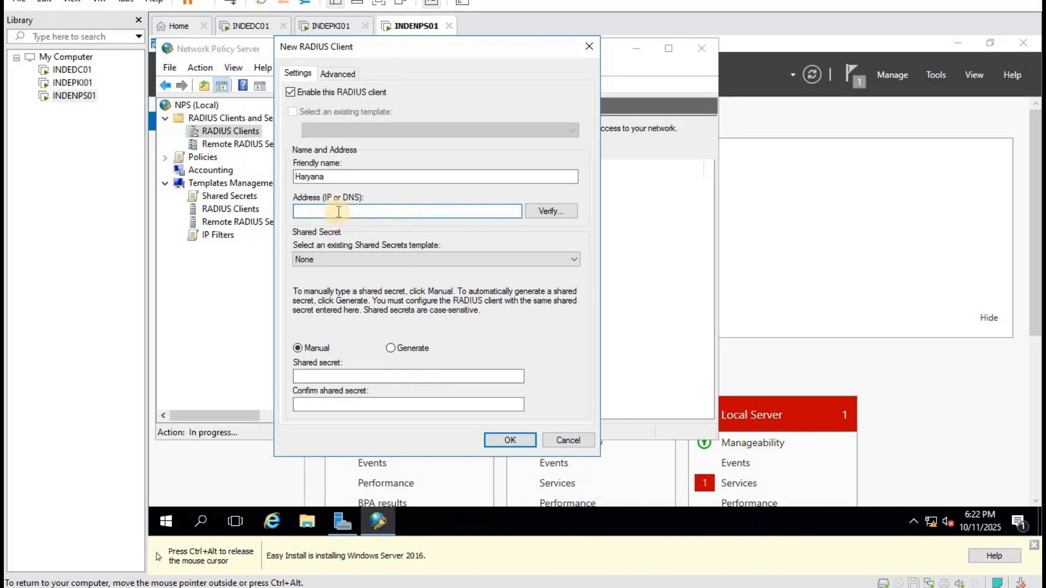
{"action": "type", "text": "192.168.1.254"}
{"action": "left_click", "coordinate": [364, 259]}
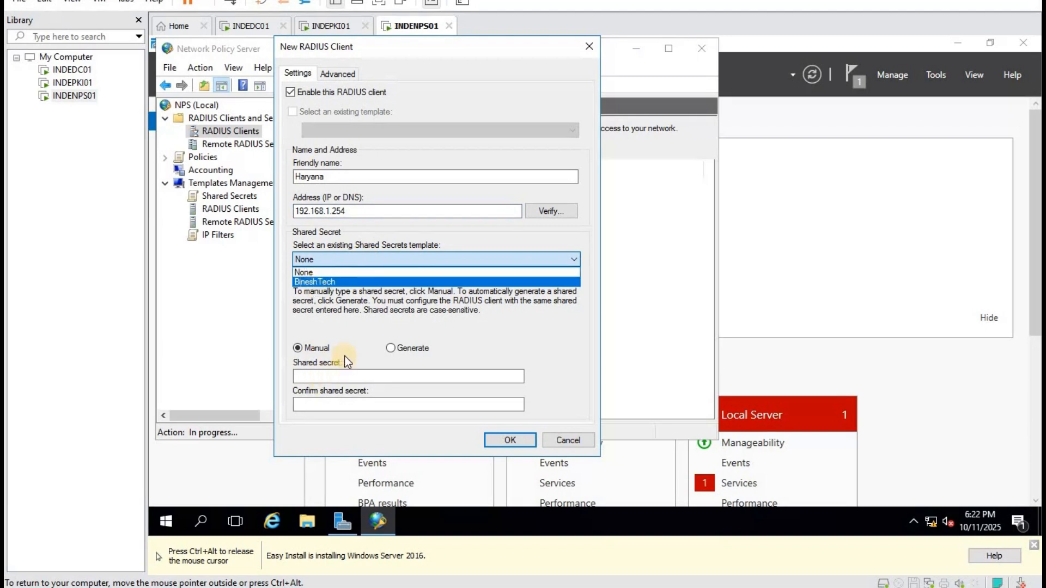
{"action": "left_click", "coordinate": [364, 376]}
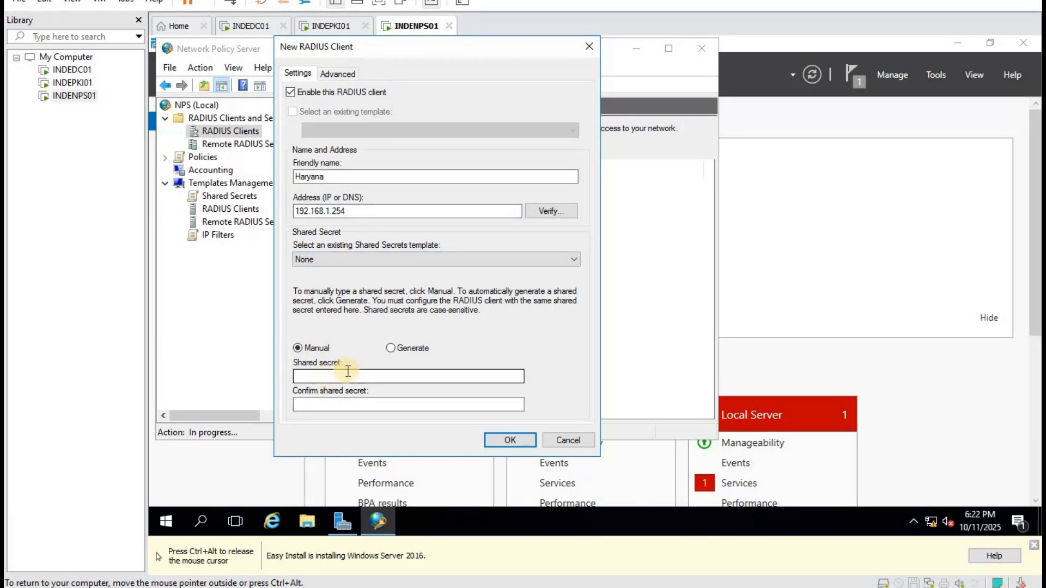
{"action": "left_click", "coordinate": [346, 260]}
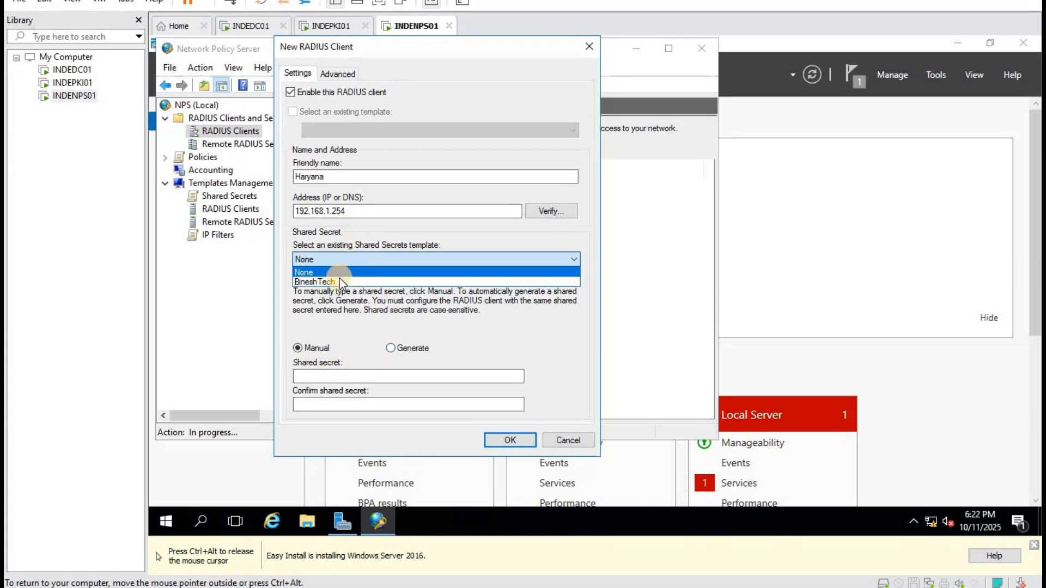
{"action": "left_click", "coordinate": [339, 278]}
{"action": "left_click", "coordinate": [511, 439]}
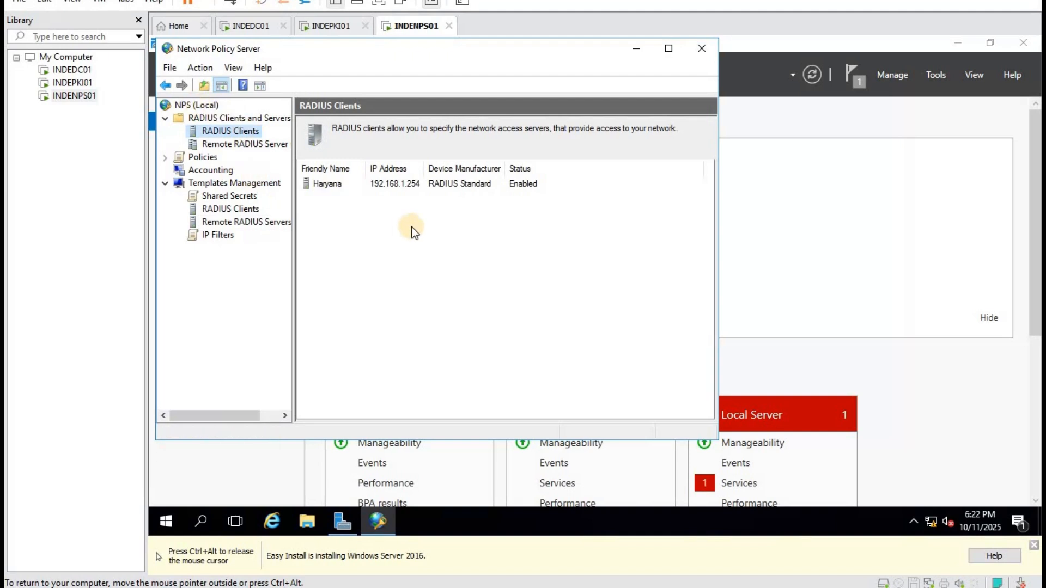
On INDEDC01, launch Active Directory Users and Computers and select the shiva.lan domain.
{"action": "left_click", "coordinate": [249, 26]}
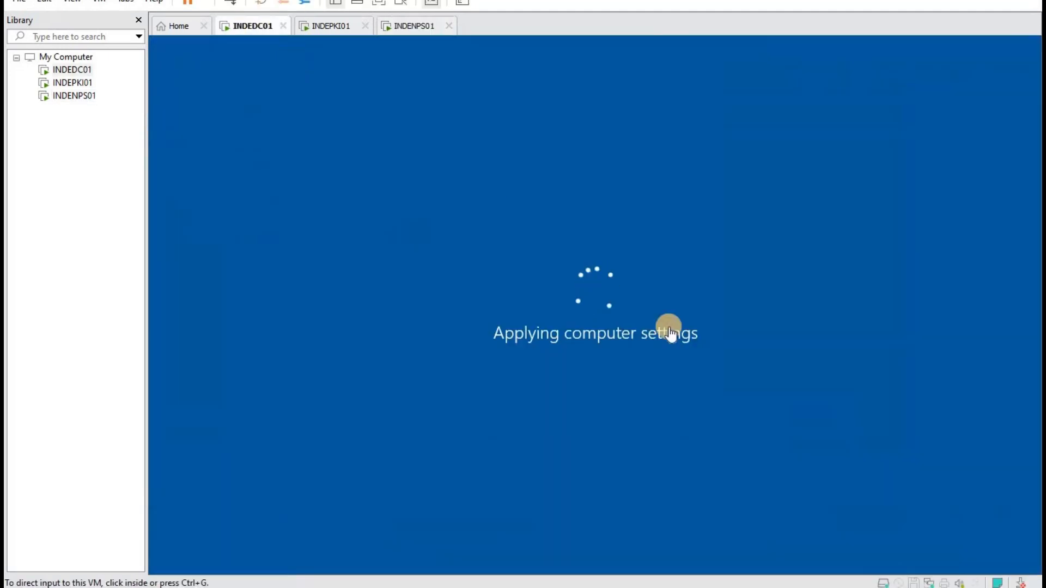
{"action": "left_click", "coordinate": [412, 26]}
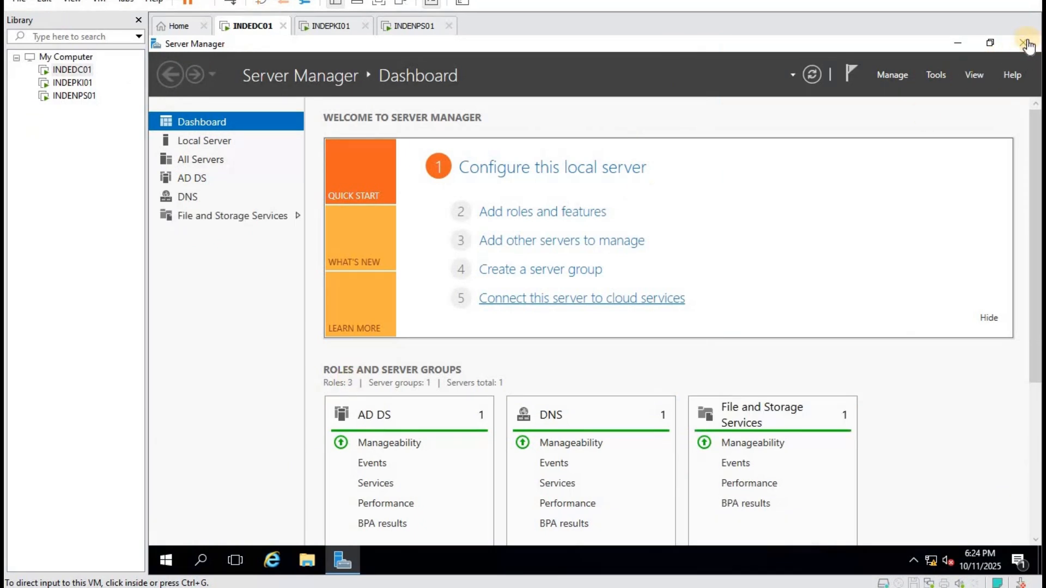
{"action": "left_click", "coordinate": [938, 73]}
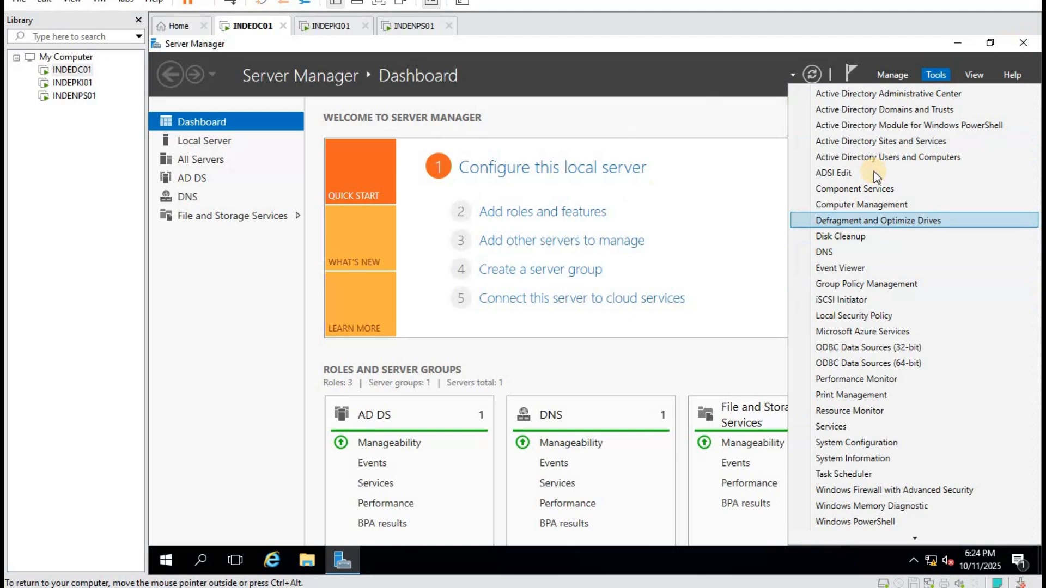
{"action": "left_click", "coordinate": [906, 159]}
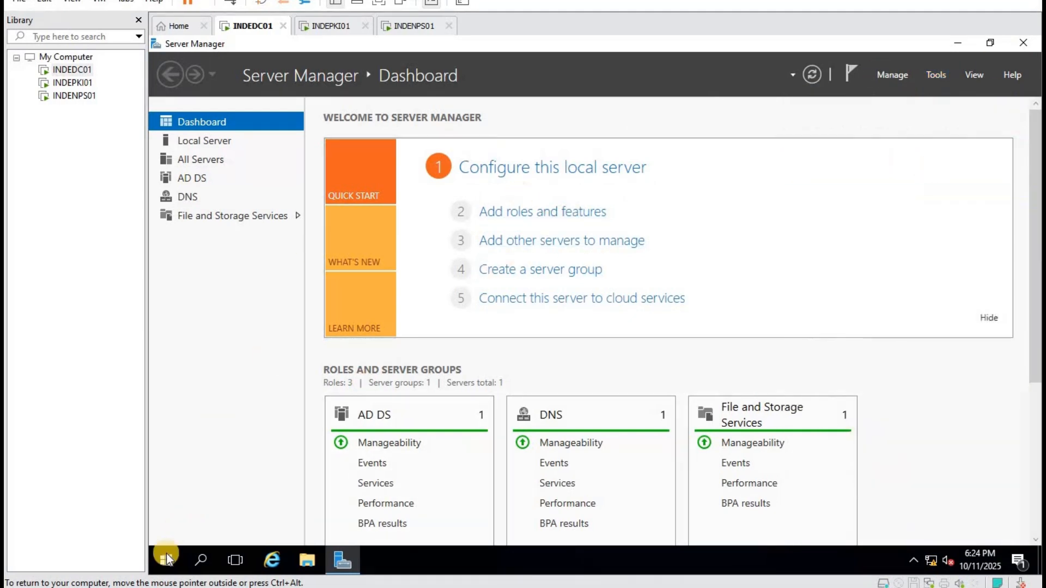
{"action": "left_click", "coordinate": [267, 192]}
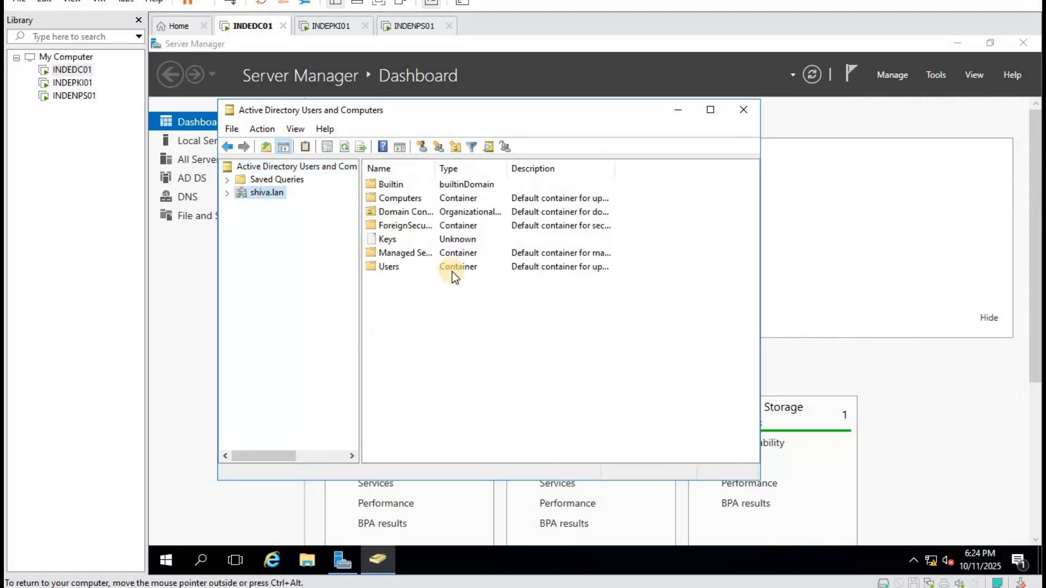
Create an organizational unit named IT in shiva.lan.
{"action": "double_click", "coordinate": [412, 213]}
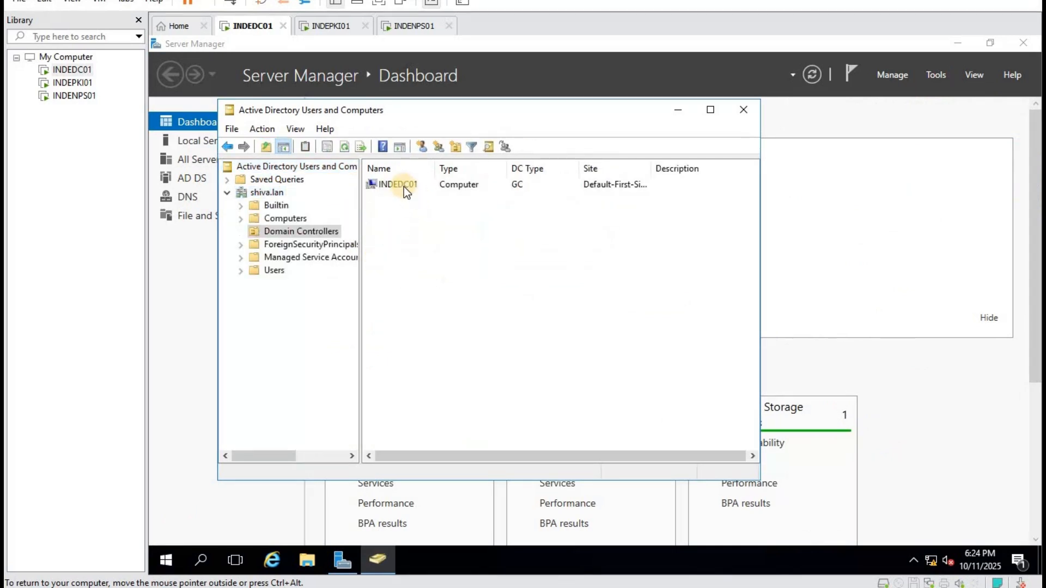
{"action": "left_click", "coordinate": [403, 185]}
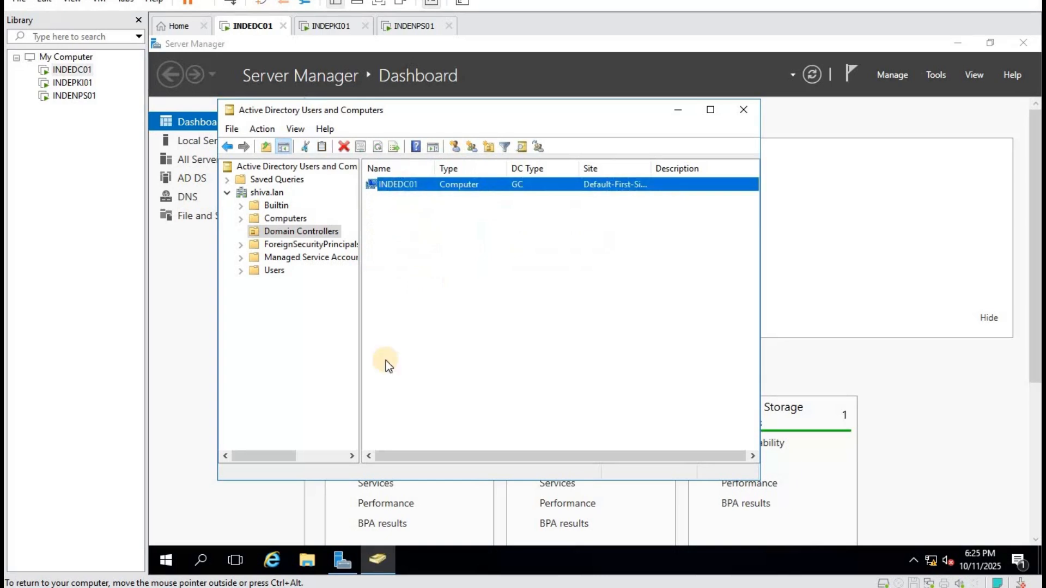
{"action": "right_click", "coordinate": [277, 194]}
{"action": "mouse_move", "coordinate": [375, 303]}
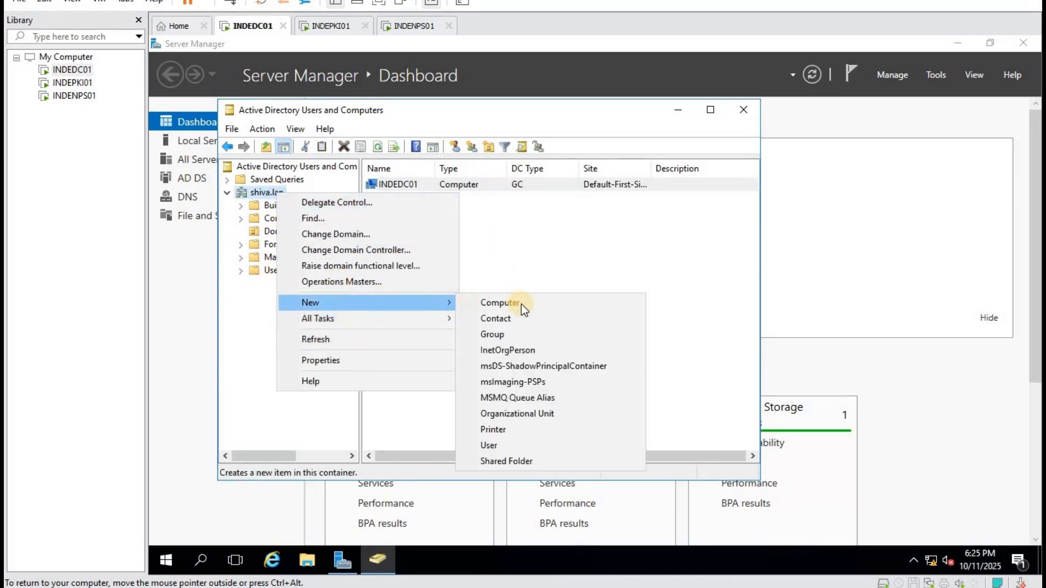
{"action": "left_click", "coordinate": [539, 411]}
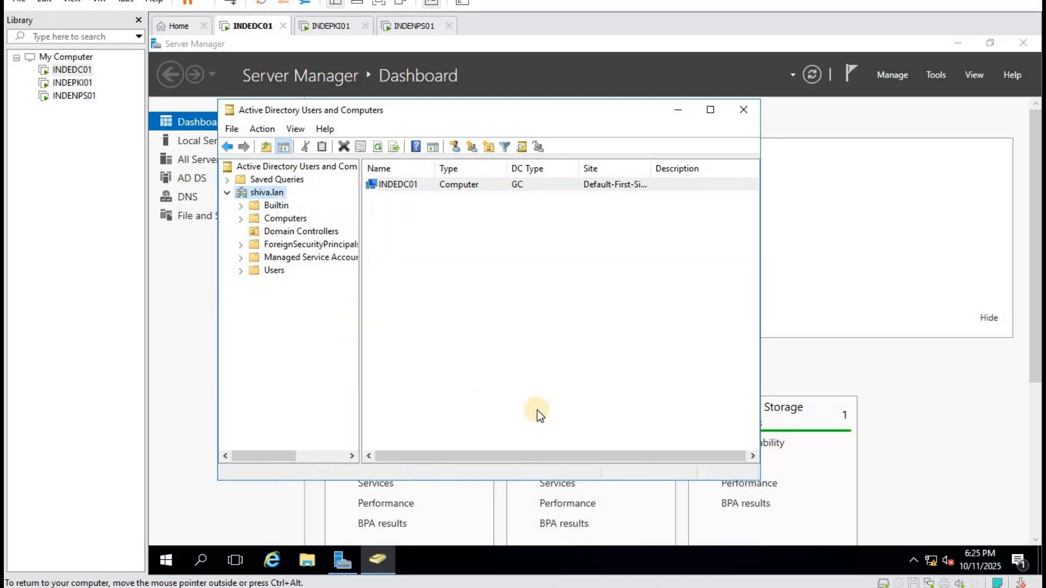
{"action": "type", "text": "IT"}
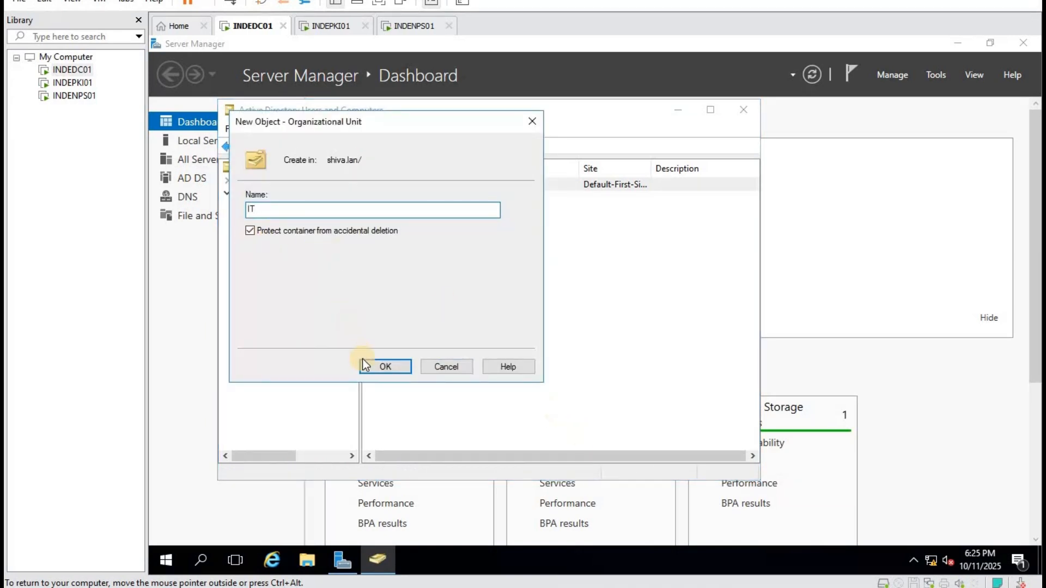
{"action": "left_click", "coordinate": [389, 367]}
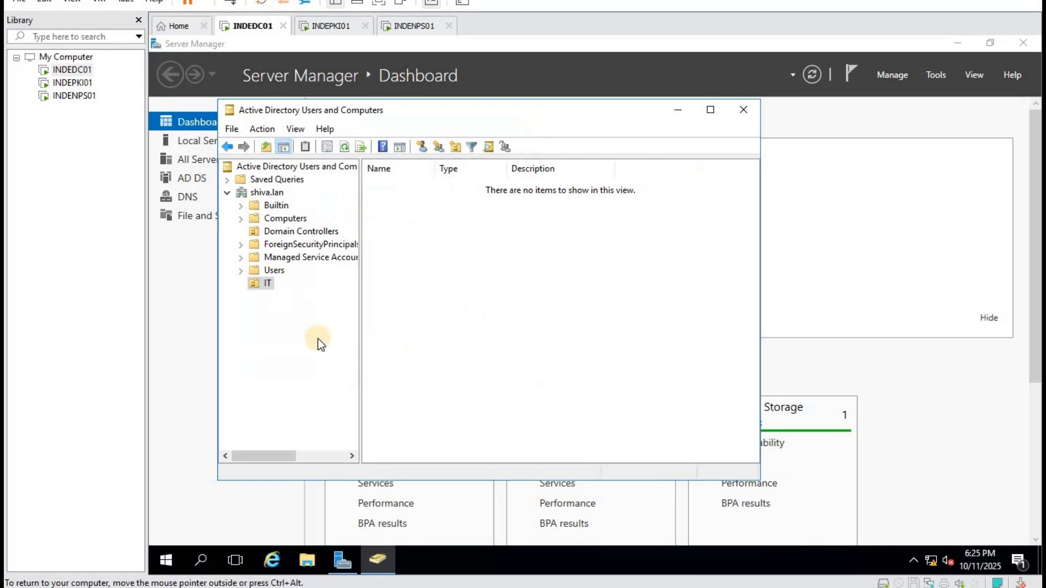
Add Users and Computers organizational units inside IT.
{"action": "right_click", "coordinate": [268, 283]}
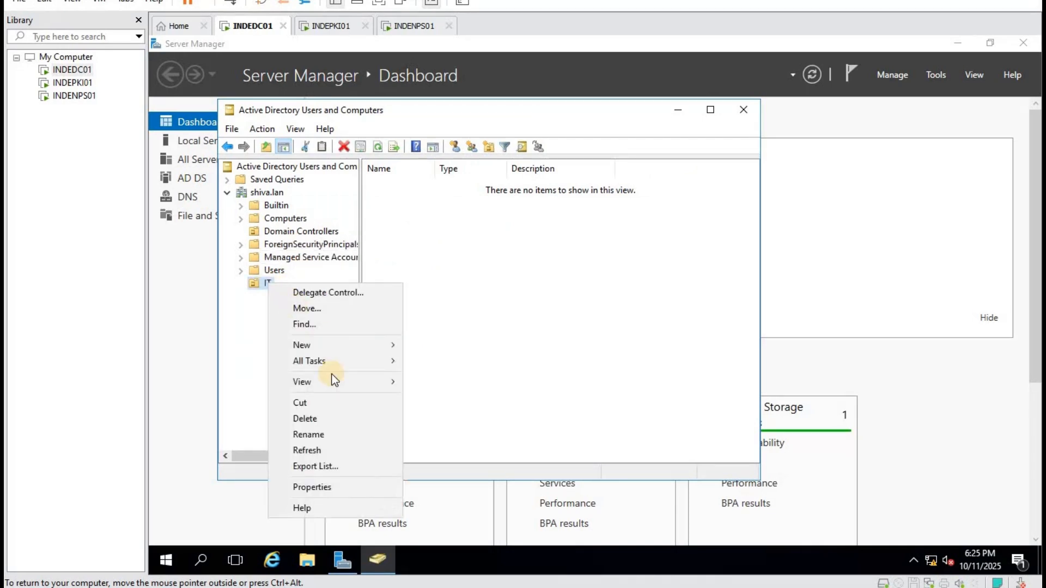
{"action": "mouse_move", "coordinate": [329, 342]}
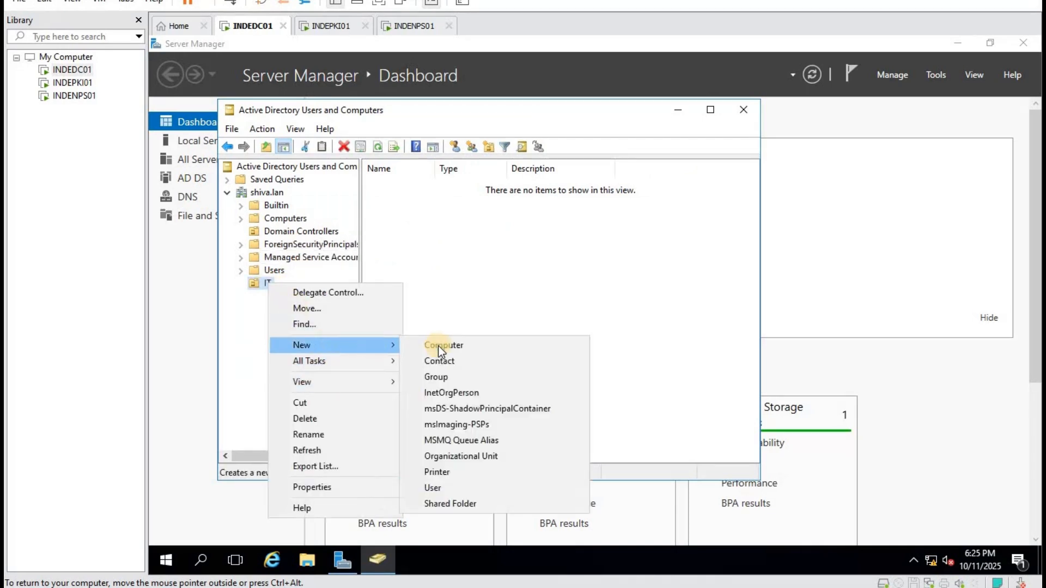
{"action": "left_click", "coordinate": [481, 456]}
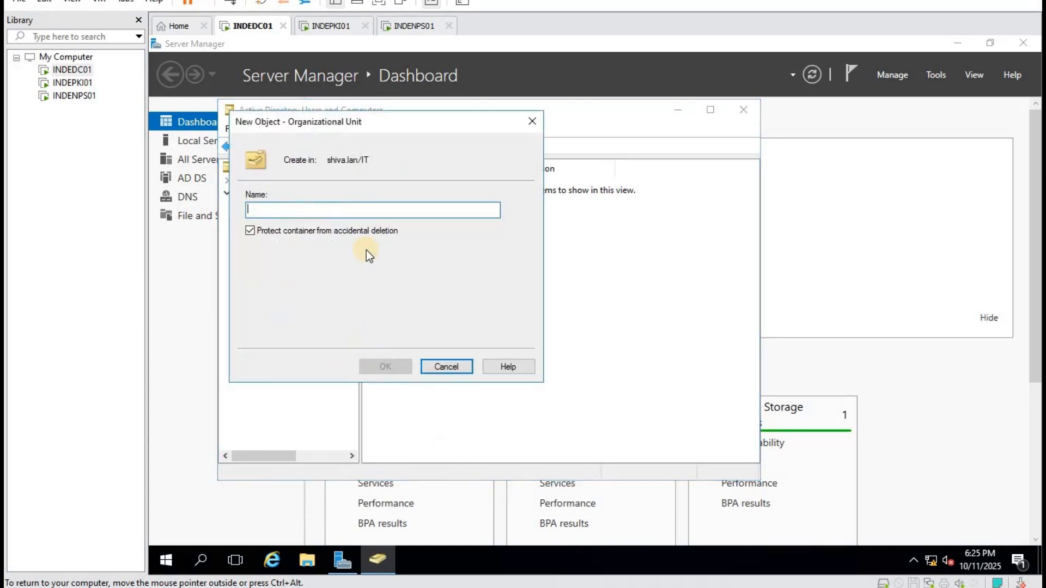
{"action": "type", "text": "Users"}
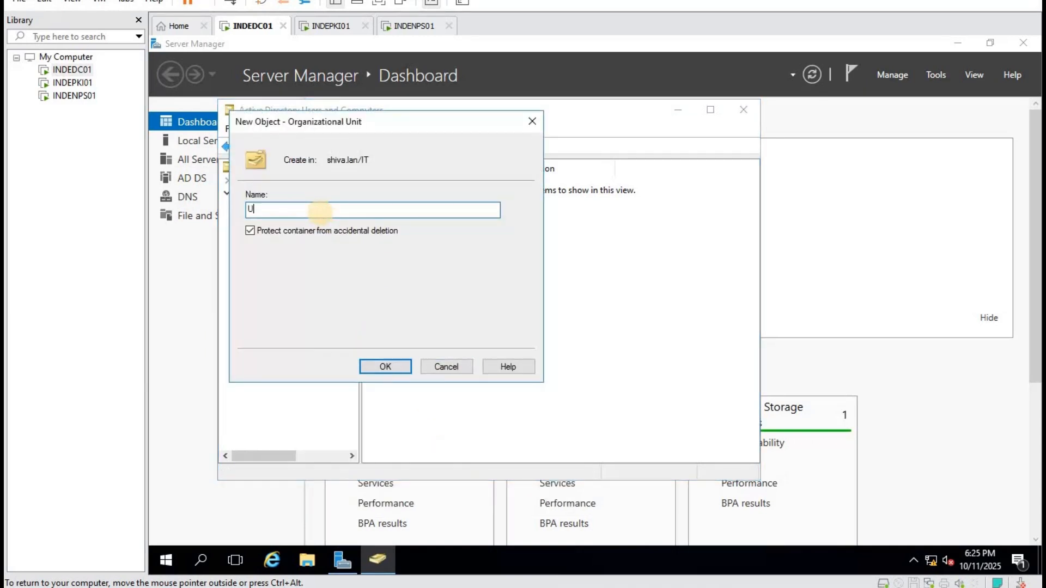
{"action": "left_click", "coordinate": [385, 367]}
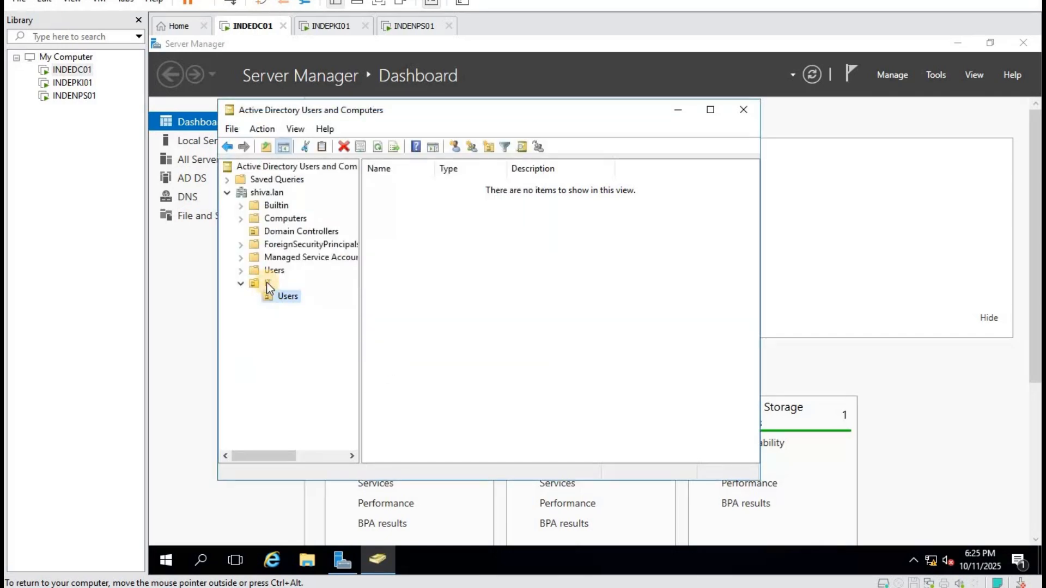
{"action": "right_click", "coordinate": [267, 283]}
{"action": "mouse_move", "coordinate": [318, 346]}
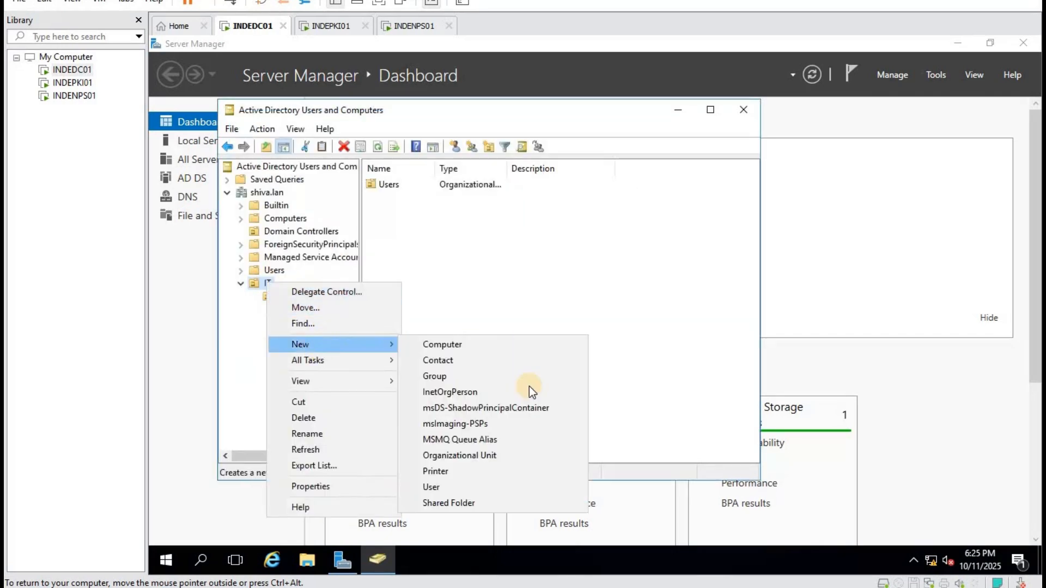
{"action": "left_click", "coordinate": [490, 456]}
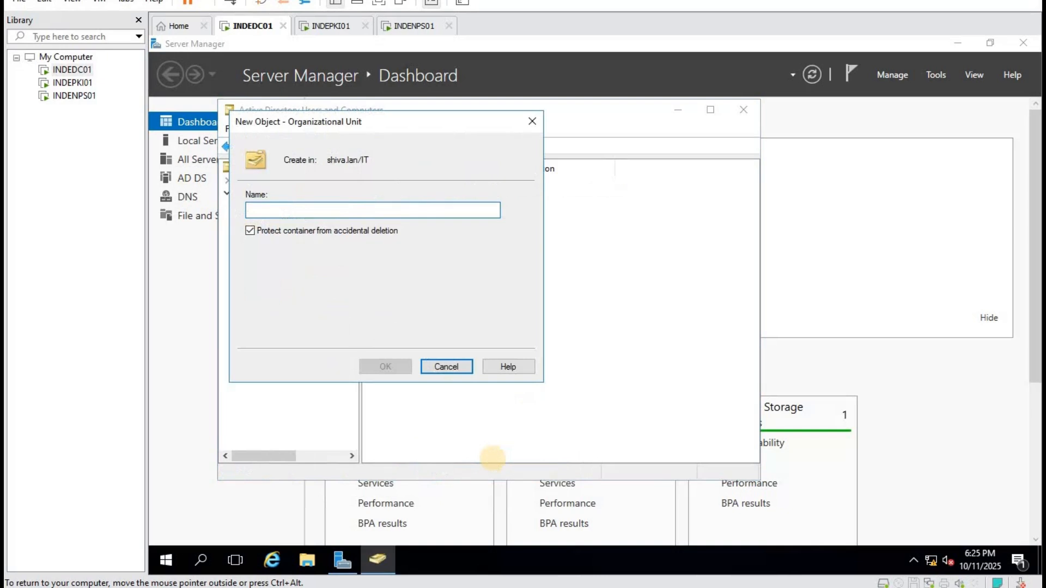
{"action": "type", "text": "Computers"}
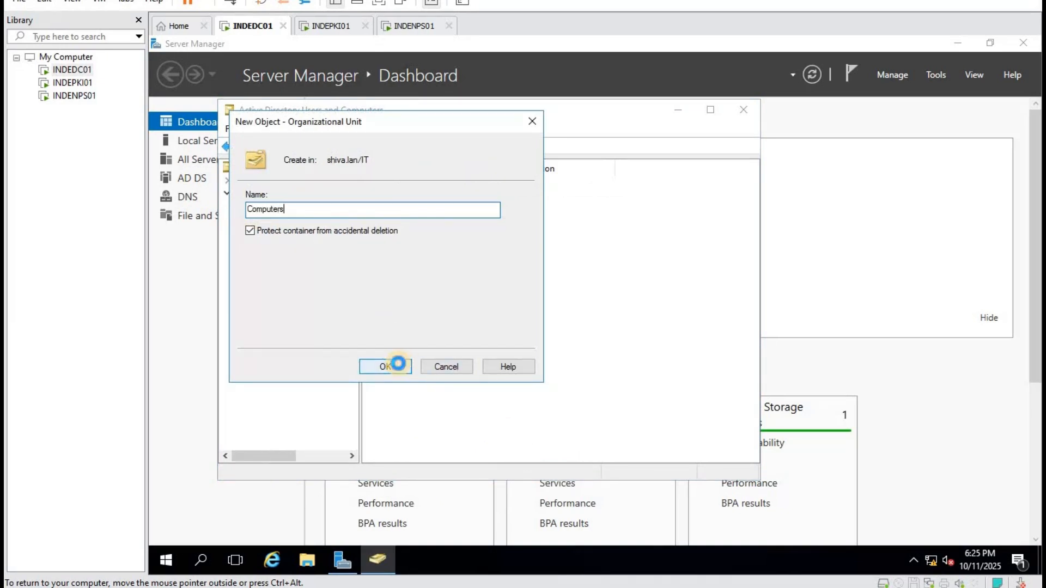
{"action": "left_click", "coordinate": [395, 365]}
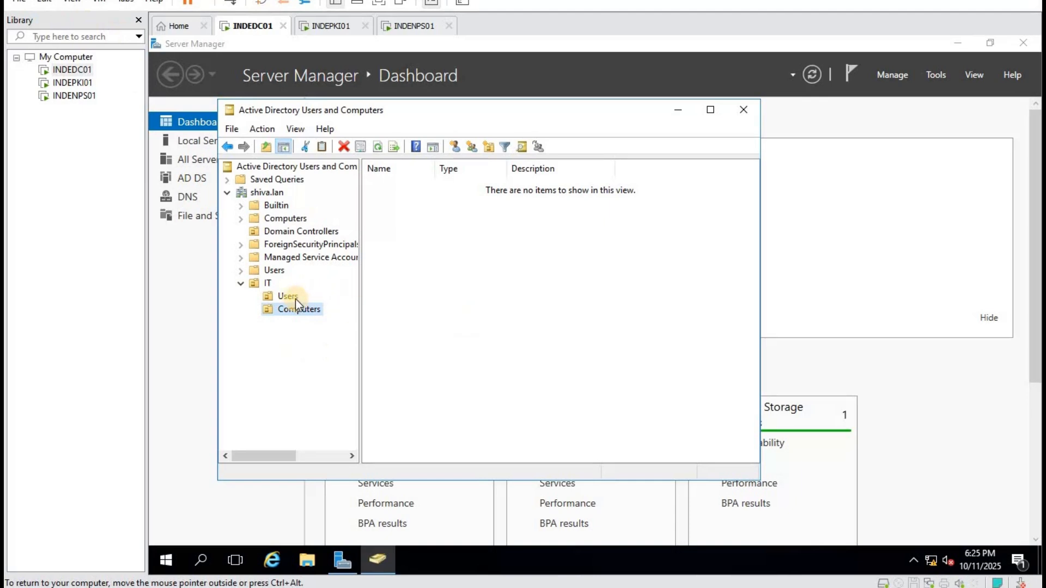
{"action": "left_click", "coordinate": [515, 315]}
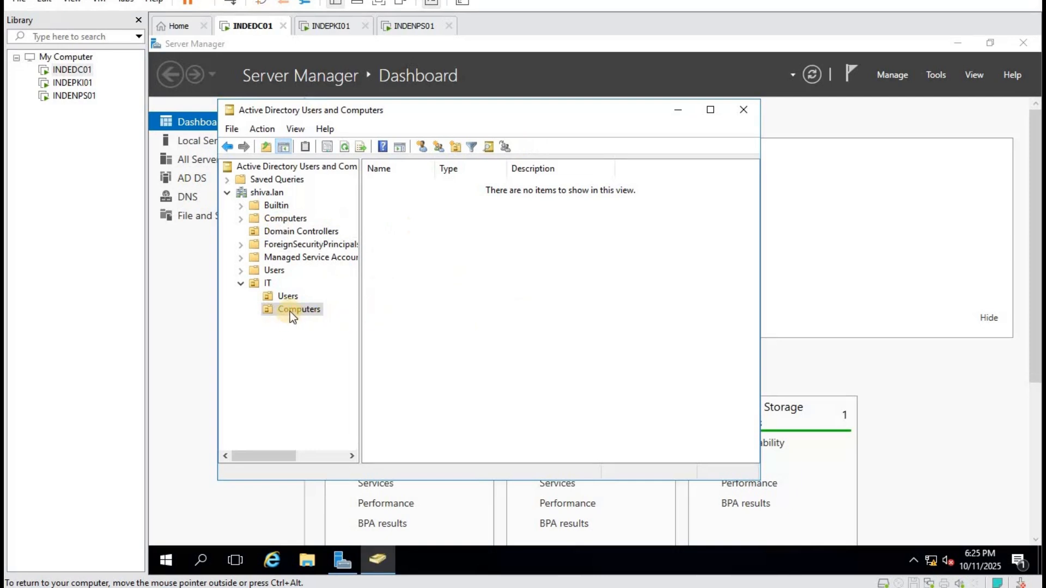
Start a new user in IT/Users with first name Mark and logon name mark.
{"action": "left_click", "coordinate": [288, 296]}
{"action": "right_click", "coordinate": [444, 246]}
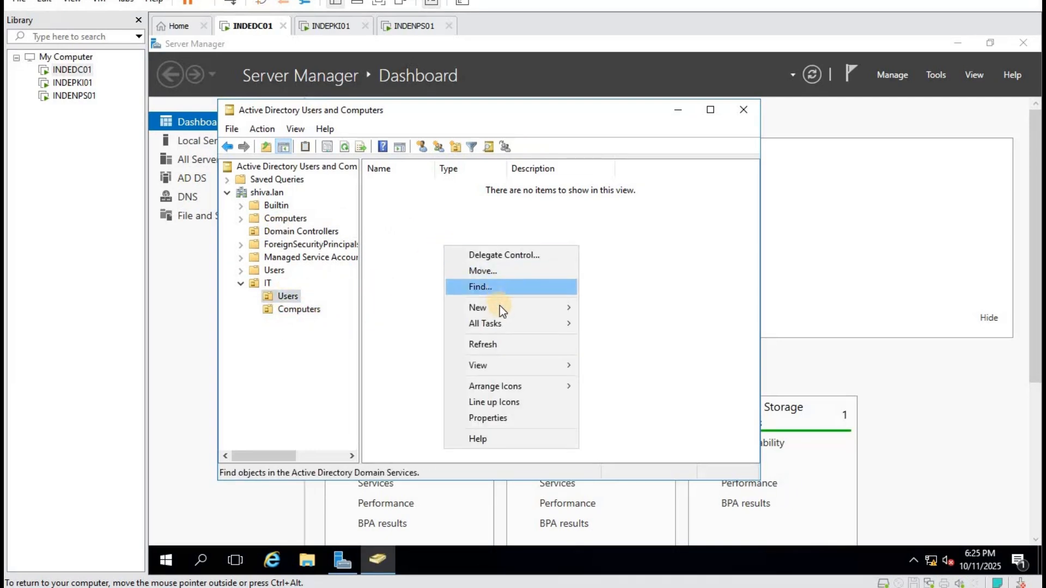
{"action": "mouse_move", "coordinate": [499, 307]}
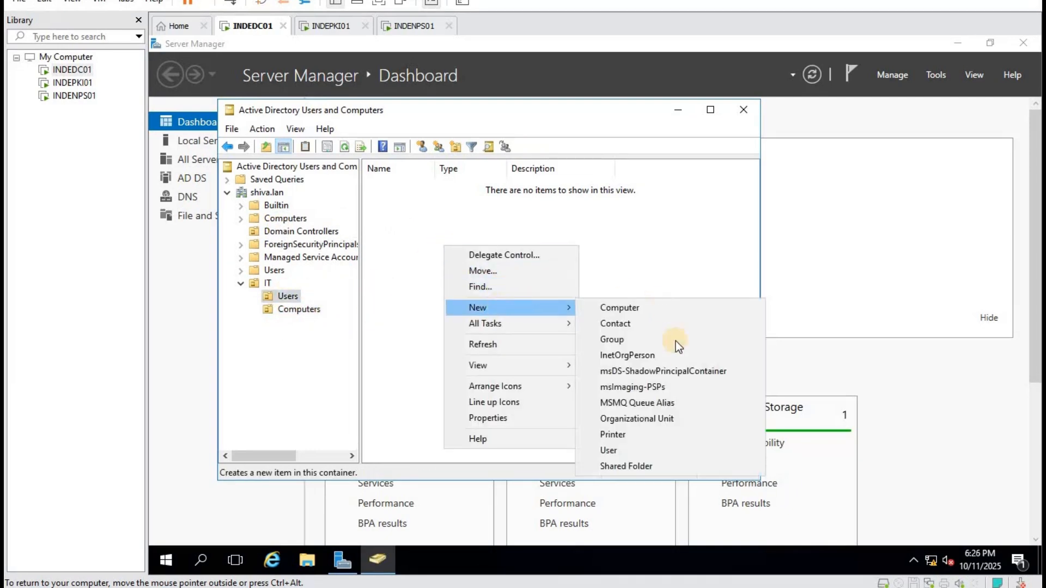
{"action": "left_click", "coordinate": [632, 450]}
{"action": "type", "text": "mark"}
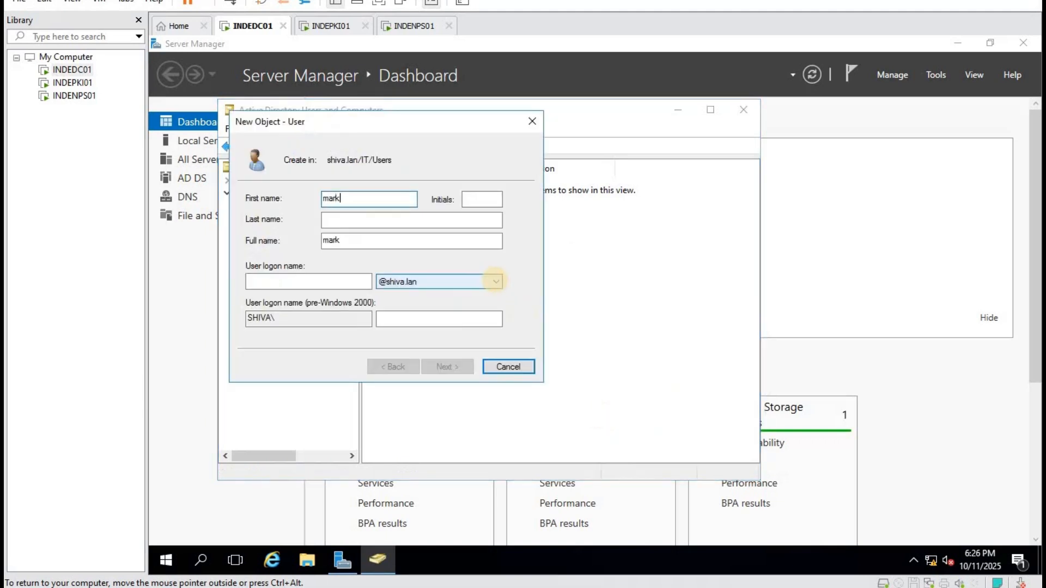
{"action": "key", "text": "Tab"}
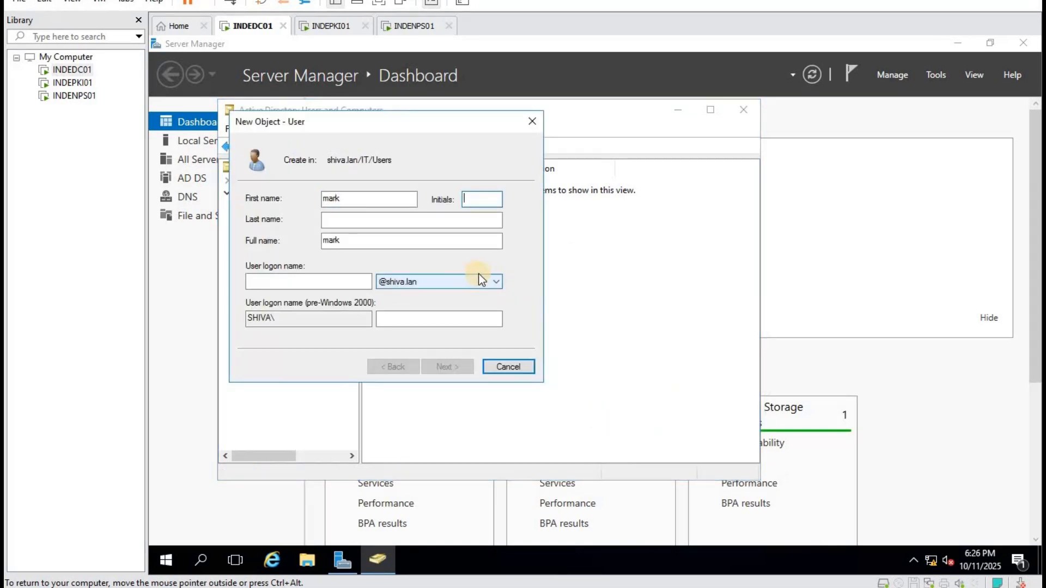
{"action": "key", "text": "shift+Tab"}
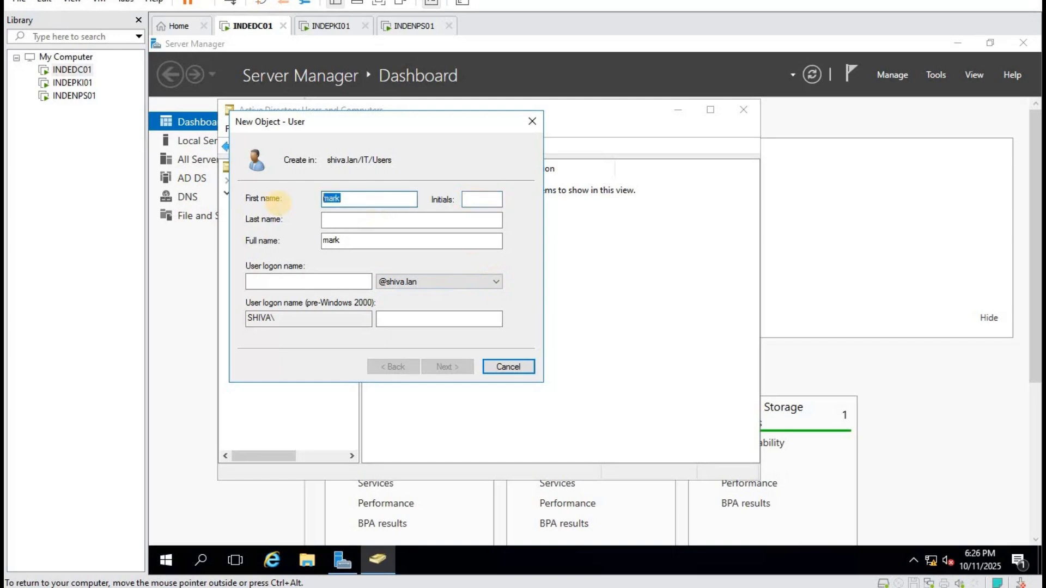
{"action": "type", "text": "MARK"}
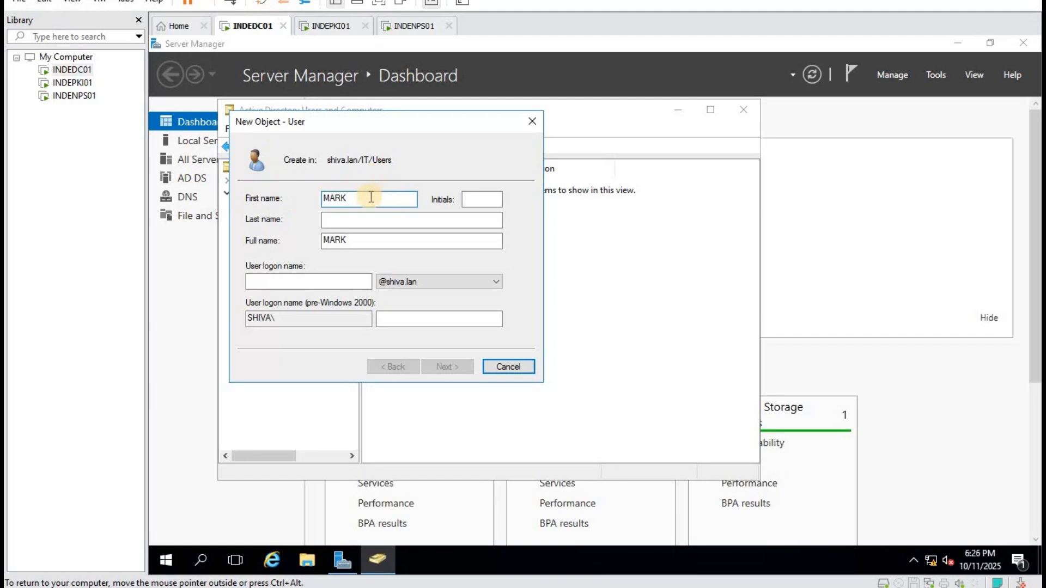
{"action": "key", "text": "BackSpace"}
{"action": "key", "text": "BackSpace"}
{"action": "key", "text": "BackSpace"}
{"action": "key", "text": "BackSpace"}
{"action": "type", "text": "Mark"}
{"action": "key", "text": "Tab"}
{"action": "key", "text": "Tab"}
{"action": "key", "text": "Tab"}
{"action": "key", "text": "Tab"}
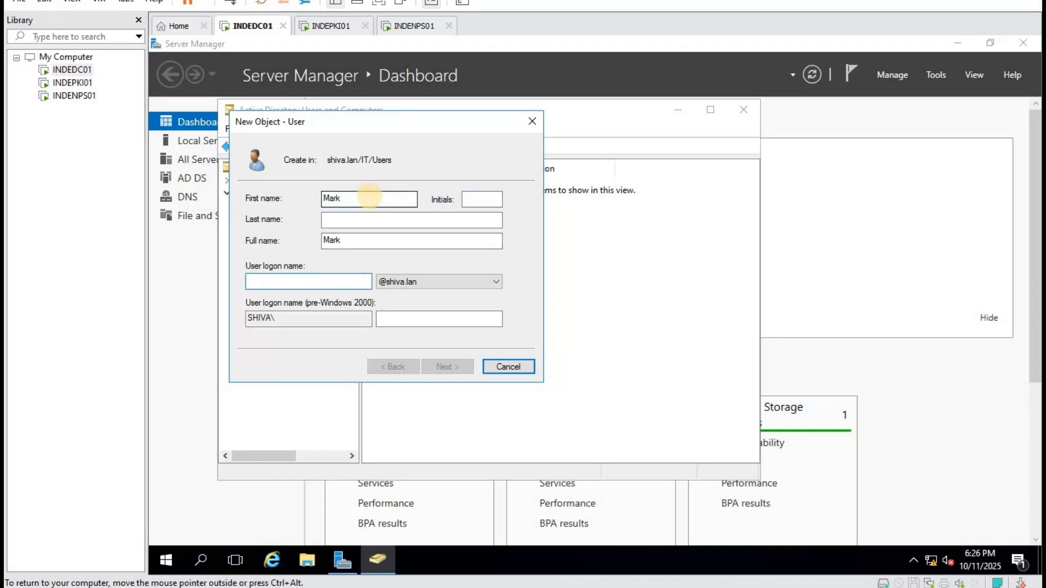
{"action": "type", "text": "mark"}
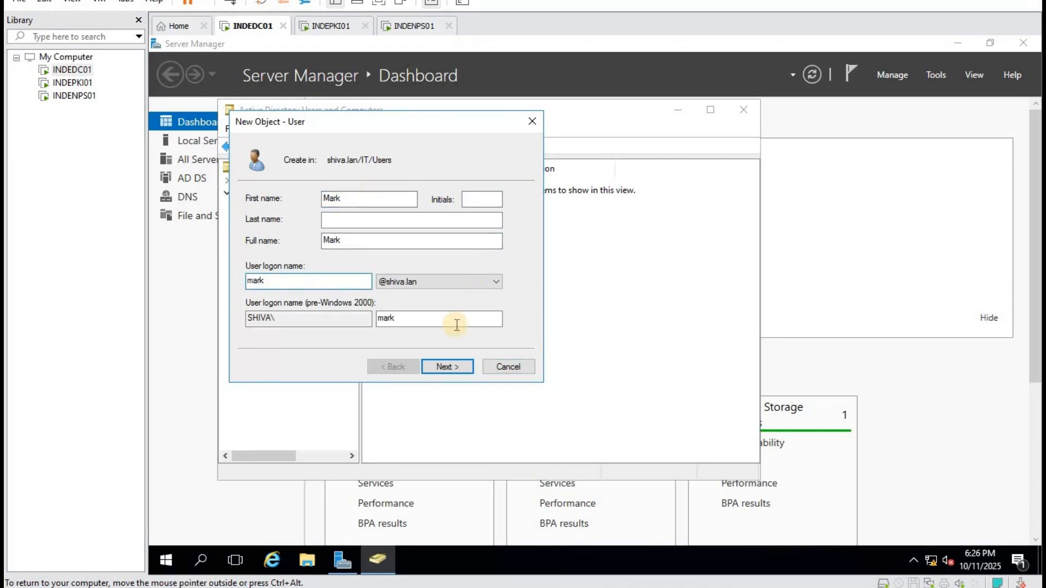
Set the account password without forced change at next logon, finish, and open Mark's properties.
{"action": "left_click", "coordinate": [446, 364]}
{"action": "left_click", "coordinate": [274, 245]}
{"action": "left_click", "coordinate": [371, 201]}
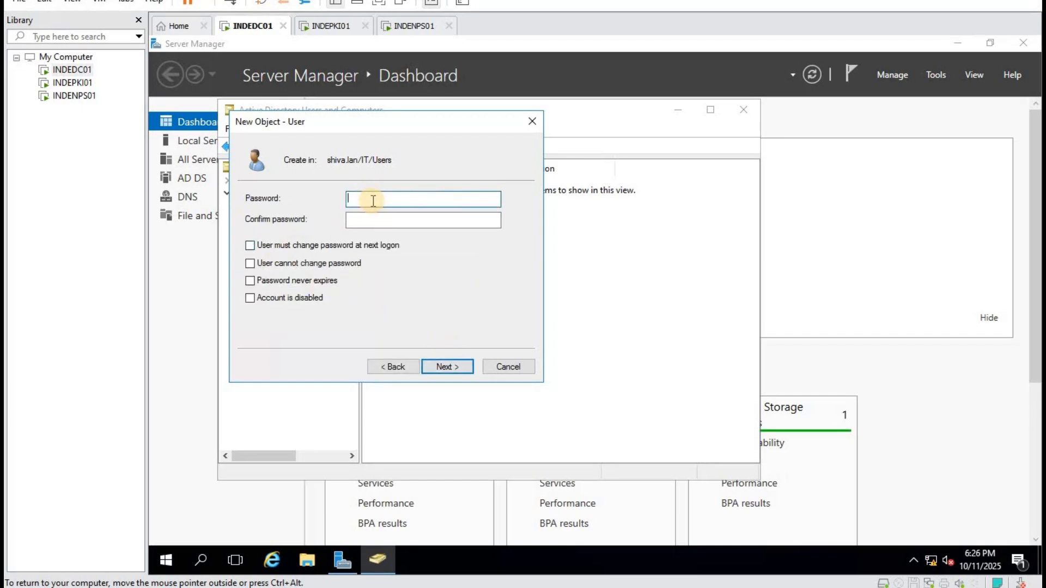
{"action": "type", "text": "P@ssw0rd"}
{"action": "key", "text": "Tab"}
{"action": "type", "text": "P@ssw0r"}
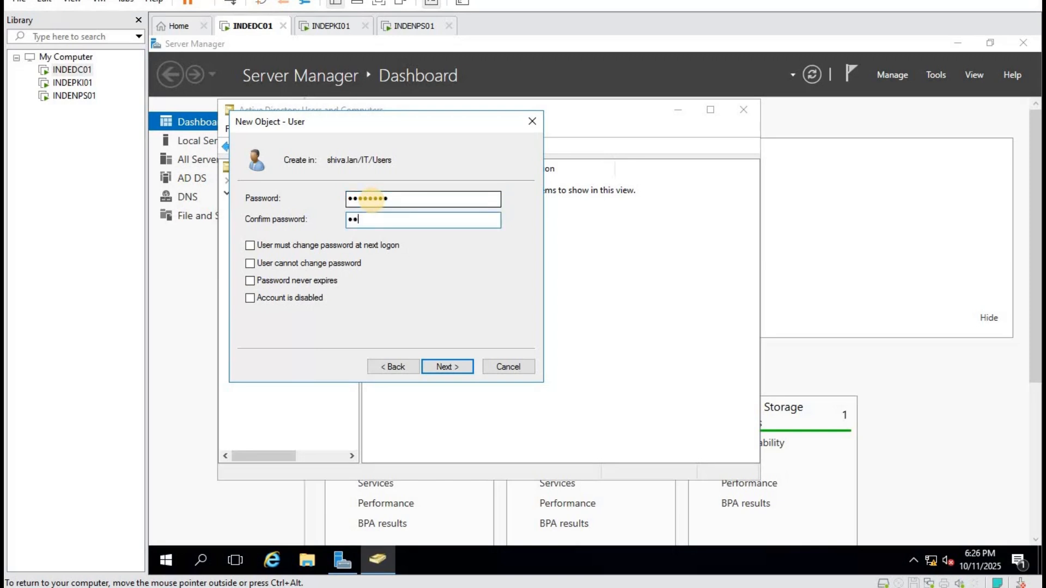
{"action": "type", "text": "d"}
{"action": "left_click", "coordinate": [448, 372]}
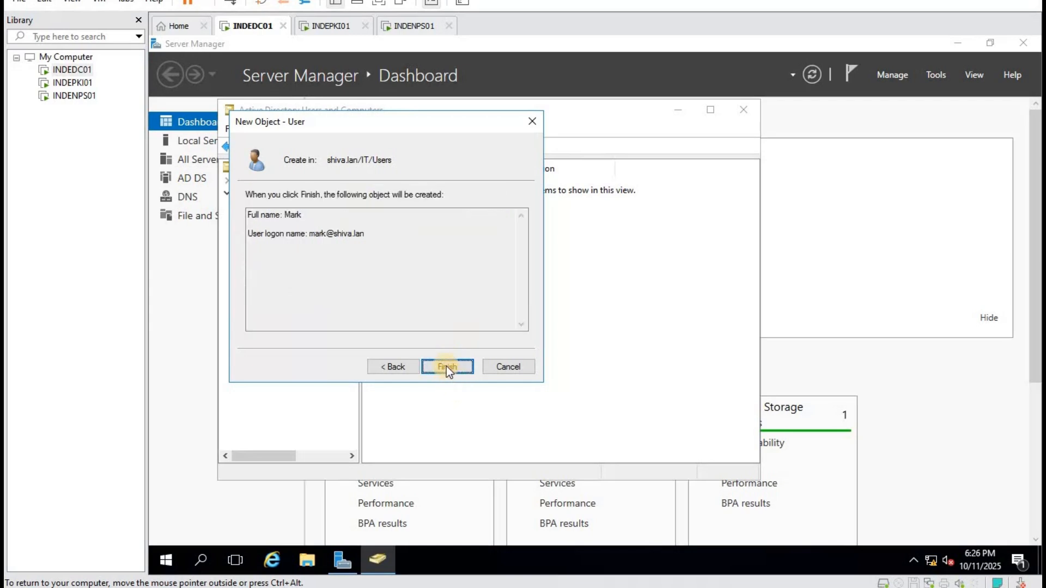
{"action": "left_click", "coordinate": [446, 366]}
{"action": "right_click", "coordinate": [433, 249]}
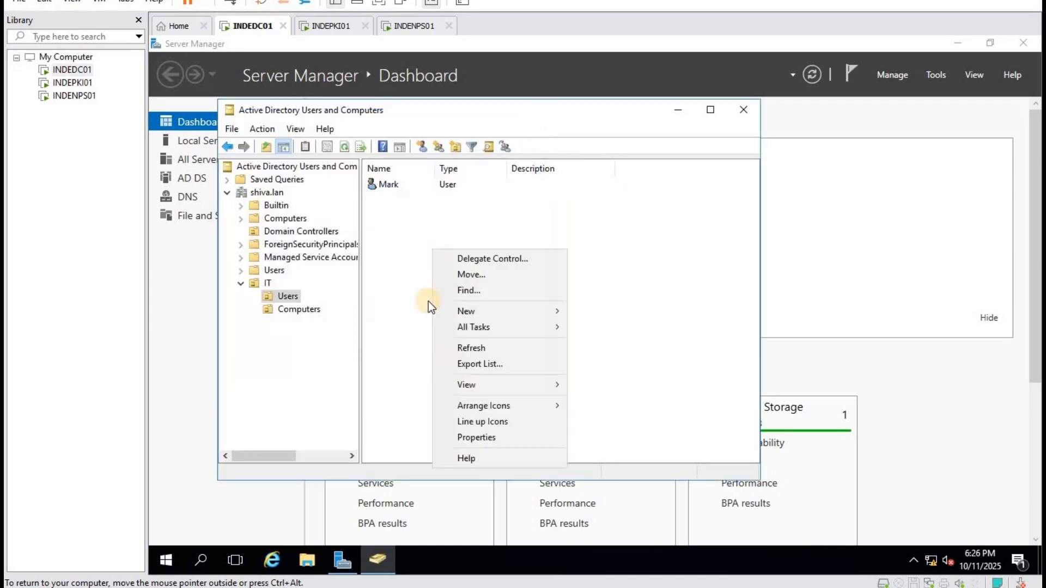
{"action": "double_click", "coordinate": [379, 184]}
Add the new user to the Domain Admins group from its Member Of tab.
{"action": "left_click", "coordinate": [388, 134]}
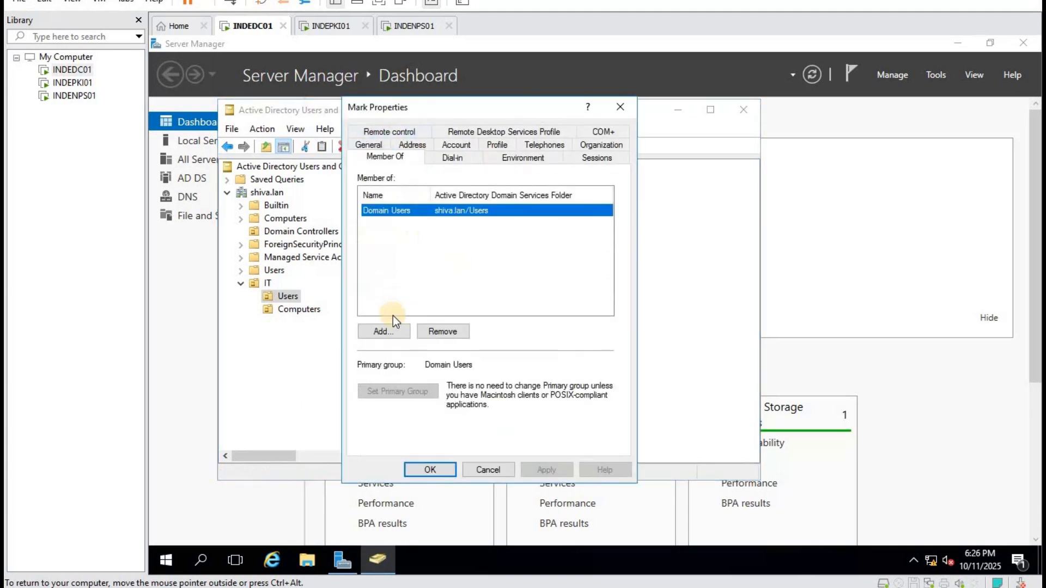
{"action": "left_click", "coordinate": [397, 328]}
{"action": "type", "text": "d"}
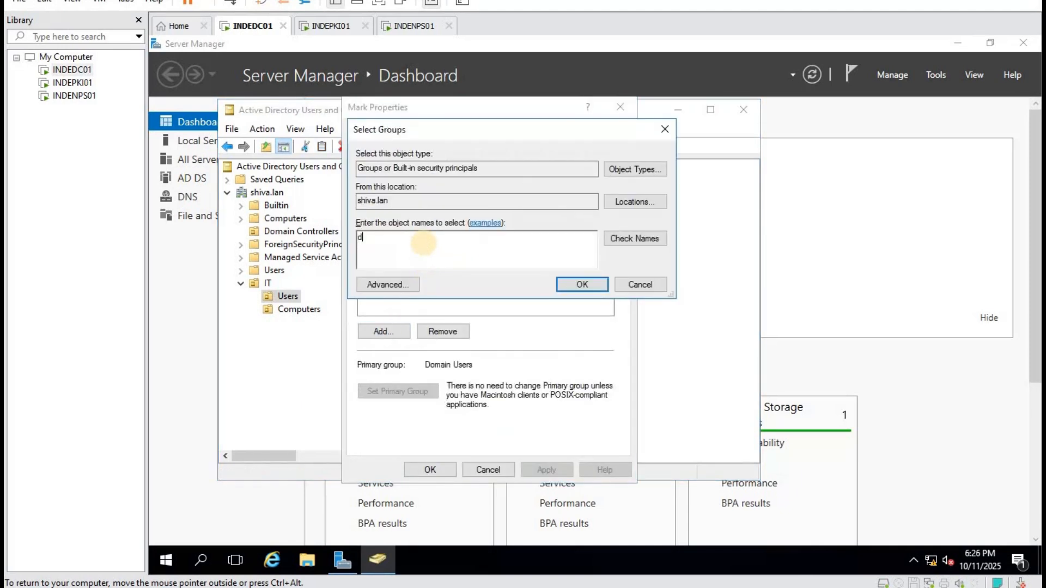
{"action": "type", "text": "omain"}
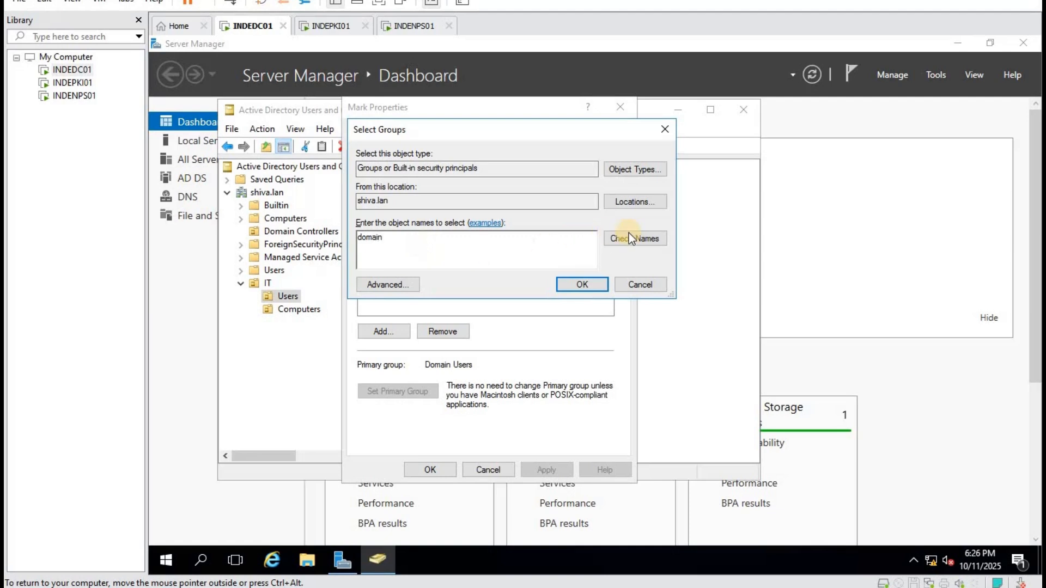
{"action": "left_click", "coordinate": [631, 237]}
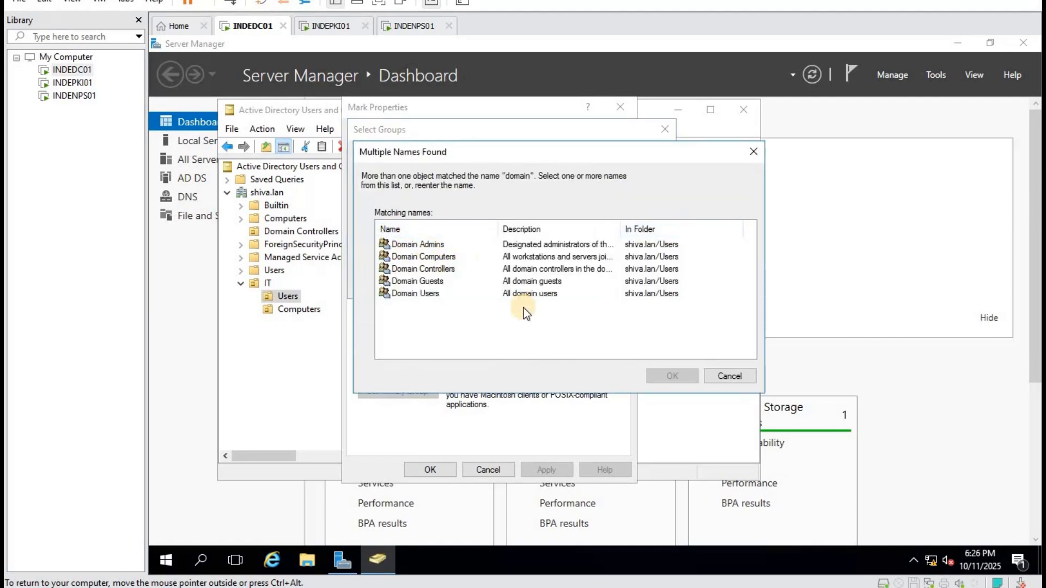
{"action": "left_click", "coordinate": [523, 244]}
{"action": "left_click", "coordinate": [668, 376]}
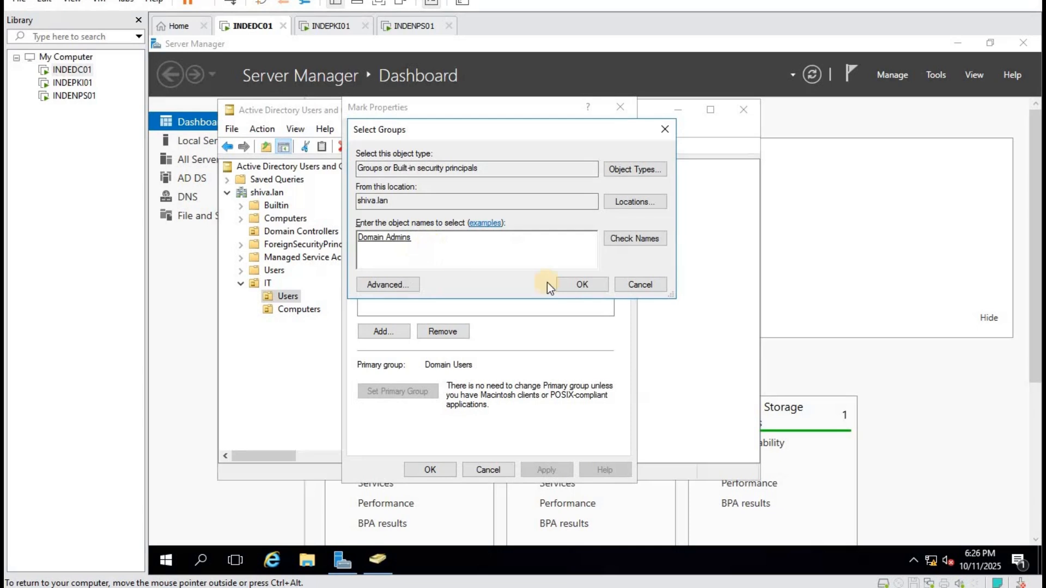
{"action": "left_click", "coordinate": [576, 283]}
Add the user to Enterprise Admins as well, then apply and close the properties.
{"action": "left_click", "coordinate": [389, 330]}
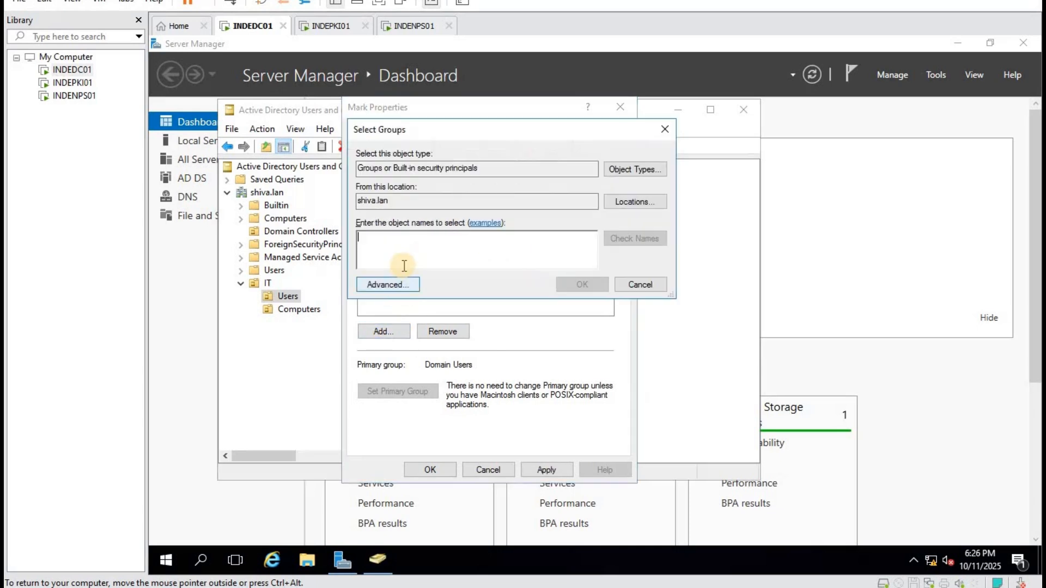
{"action": "type", "text": "ent"}
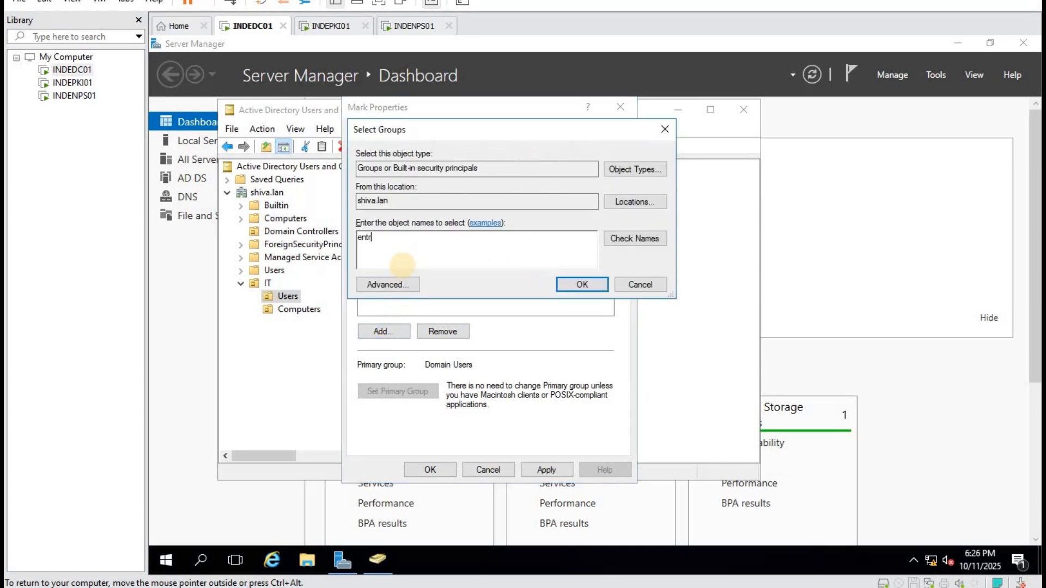
{"action": "type", "text": "erprise"}
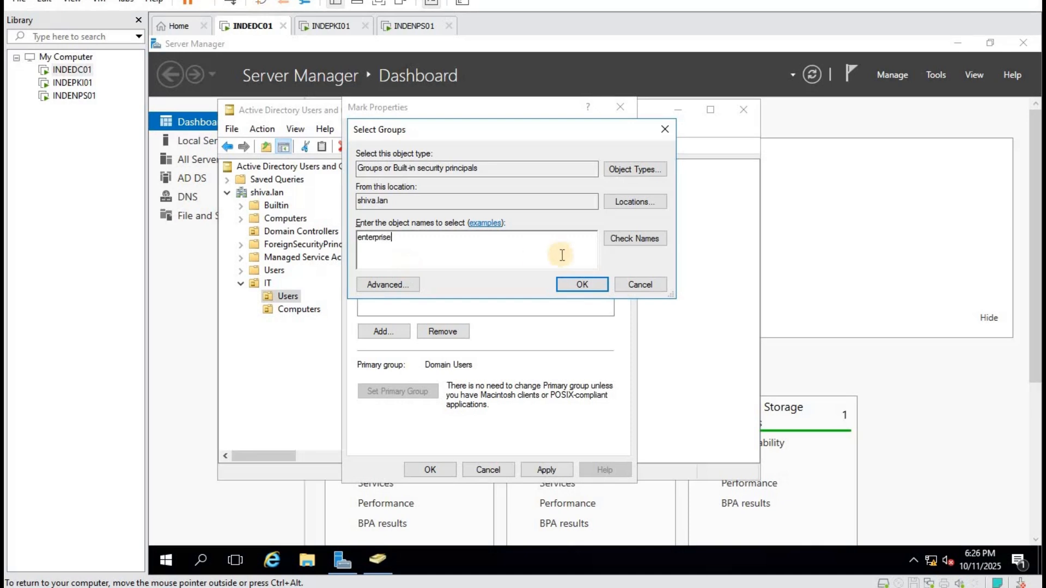
{"action": "left_click", "coordinate": [633, 238]}
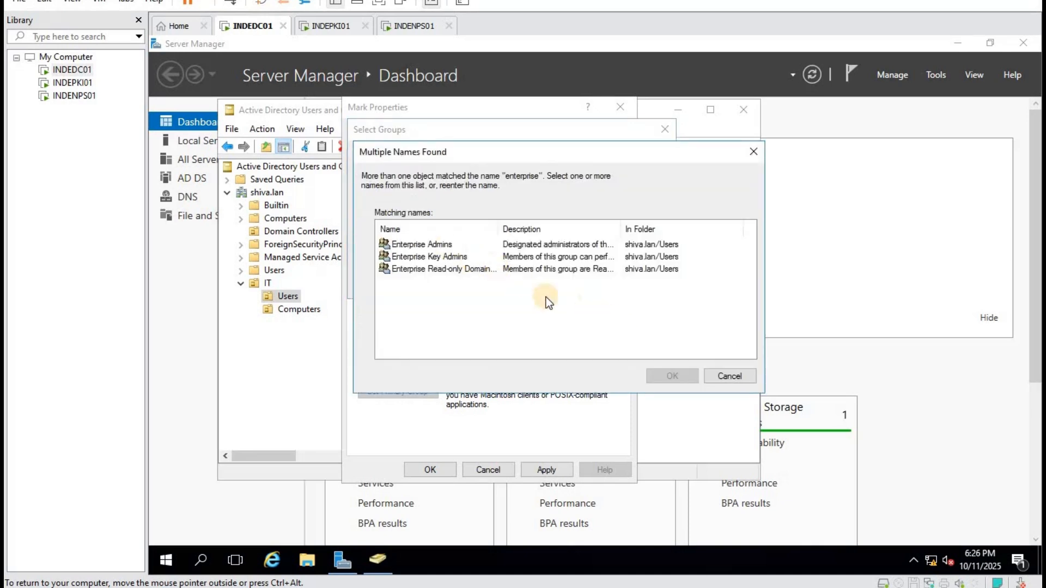
{"action": "left_click", "coordinate": [545, 245]}
{"action": "left_click", "coordinate": [671, 375]}
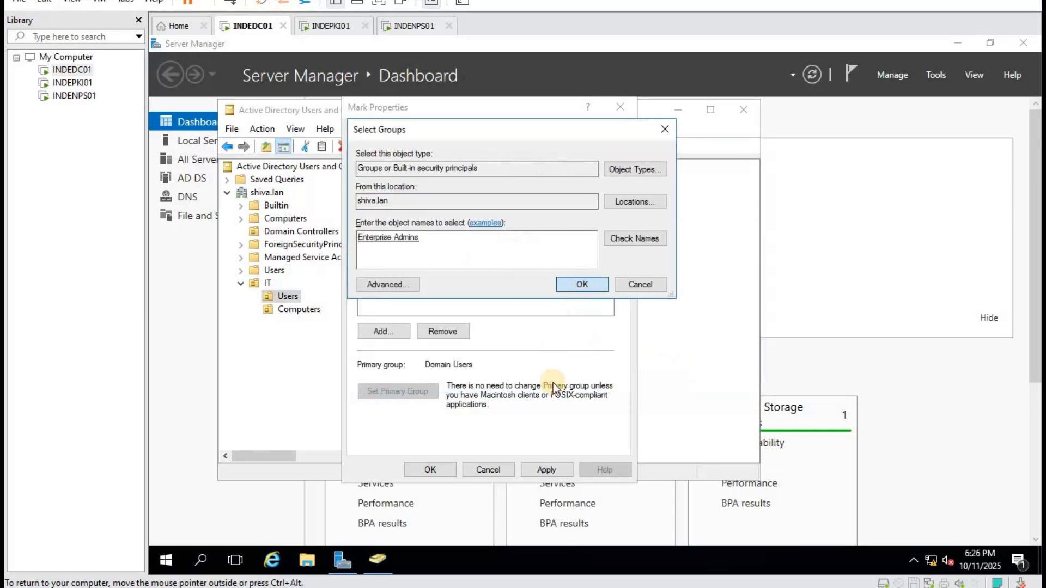
{"action": "key", "text": "Return"}
{"action": "left_click", "coordinate": [545, 470]}
{"action": "left_click", "coordinate": [430, 470]}
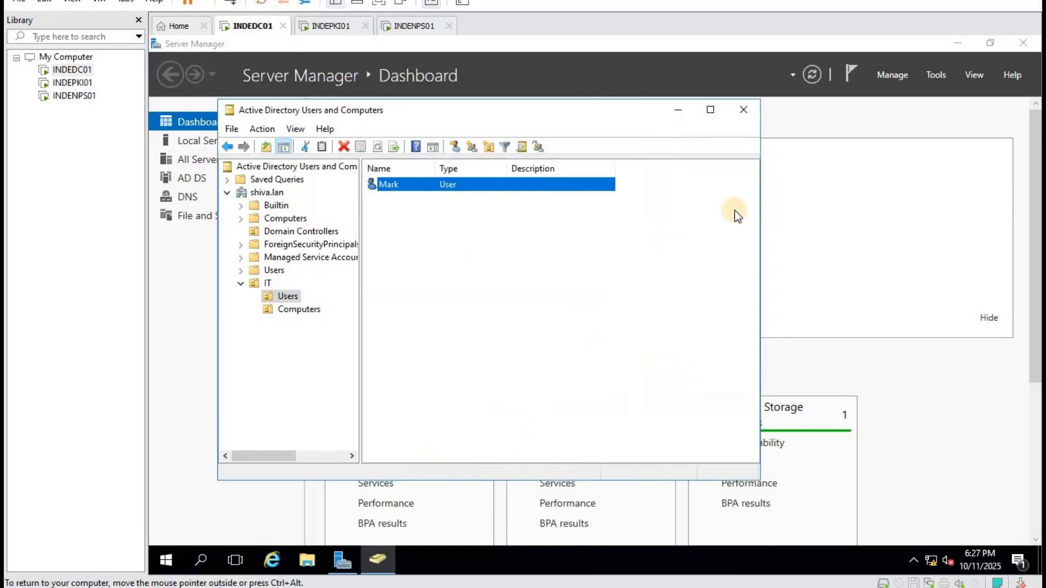
Open DNS Manager and expand INDEDC01's Reverse Lookup Zones.
{"action": "right_click", "coordinate": [596, 270]}
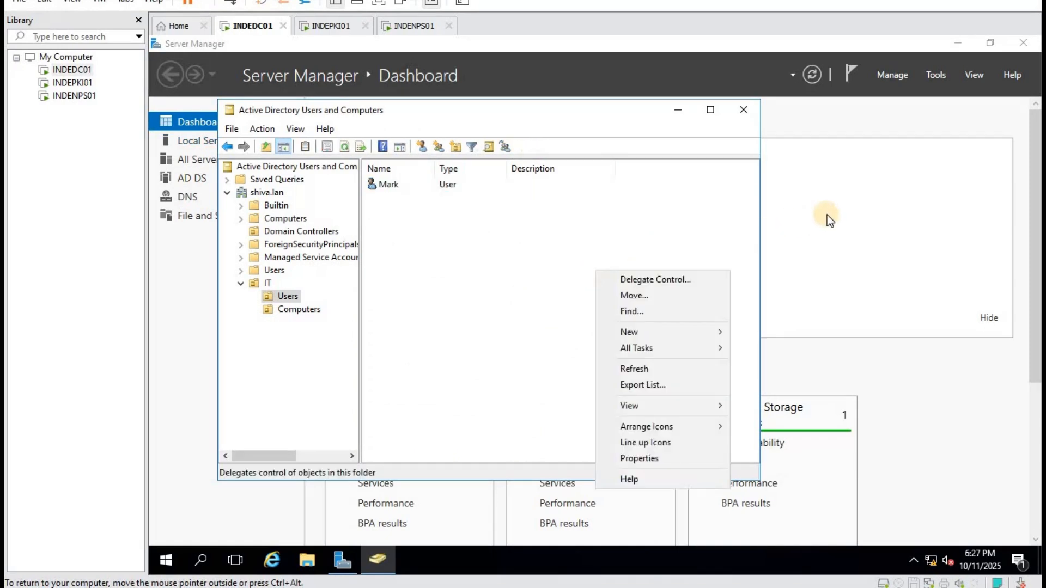
{"action": "left_click", "coordinate": [827, 215]}
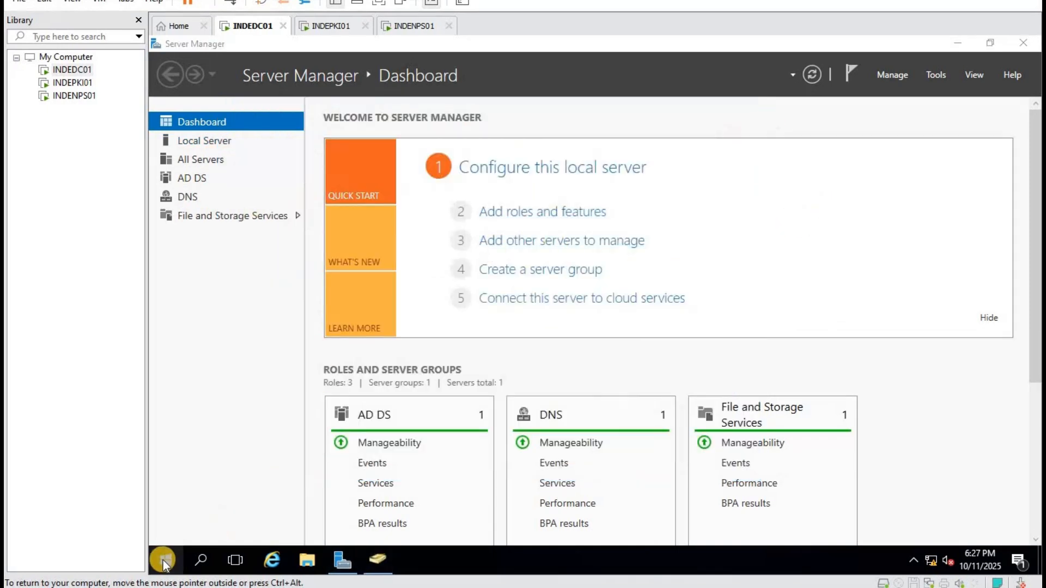
{"action": "right_click", "coordinate": [164, 564]}
{"action": "left_click", "coordinate": [621, 303]}
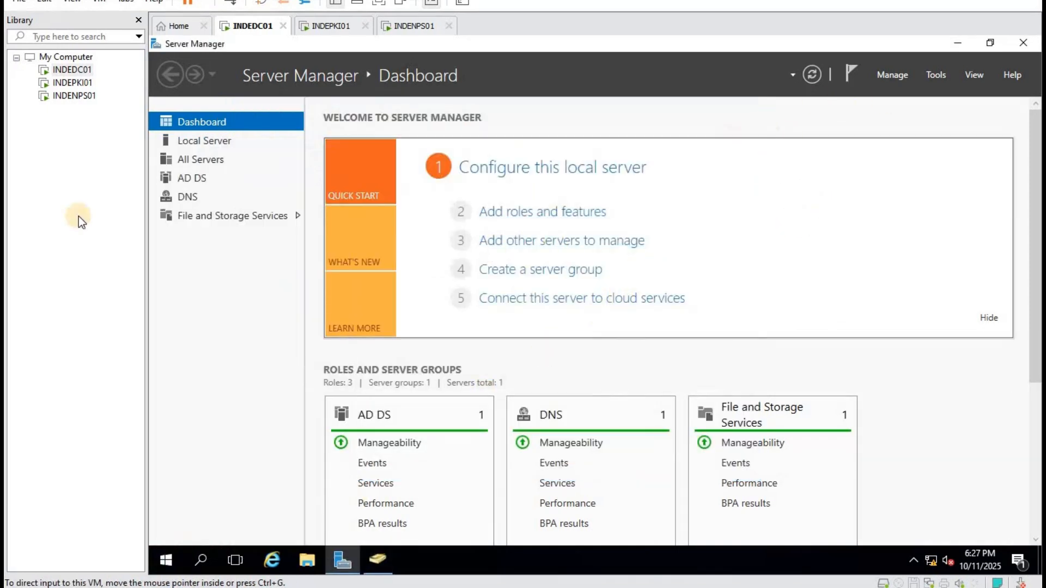
{"action": "left_click", "coordinate": [382, 559]}
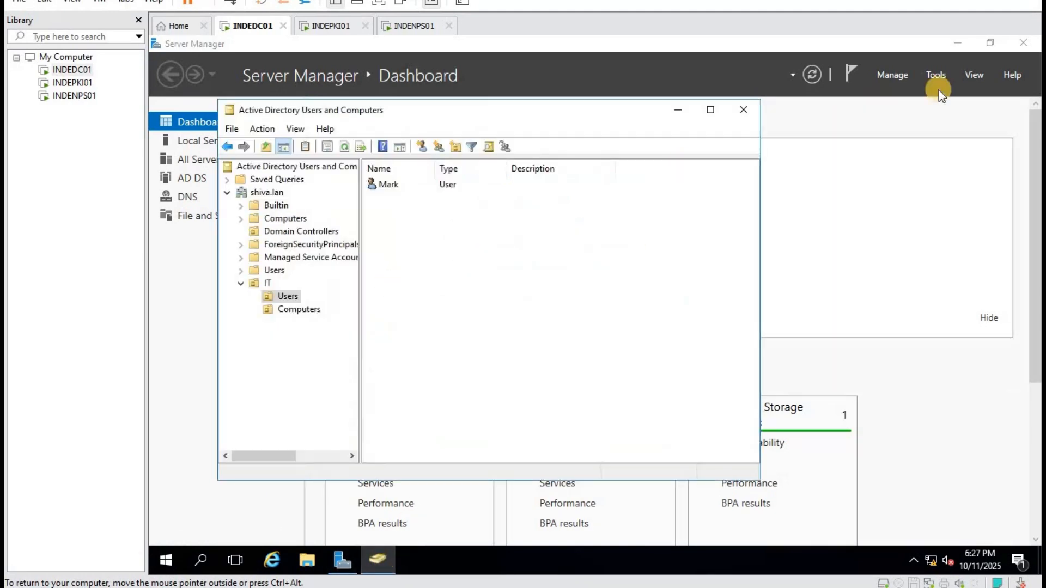
{"action": "left_click", "coordinate": [946, 73]}
{"action": "left_click", "coordinate": [847, 244]}
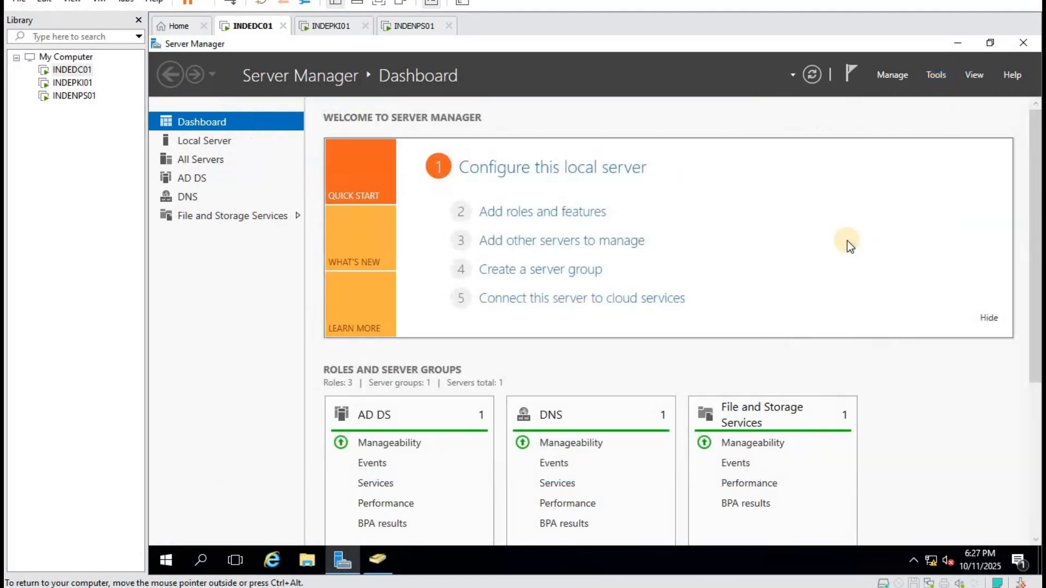
{"action": "left_click", "coordinate": [240, 149]}
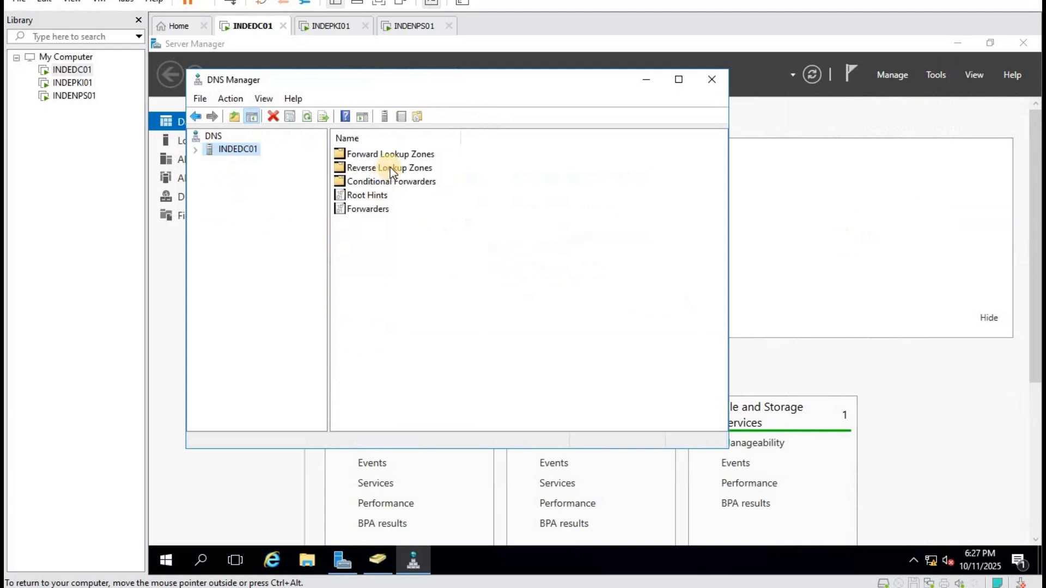
{"action": "double_click", "coordinate": [401, 168]}
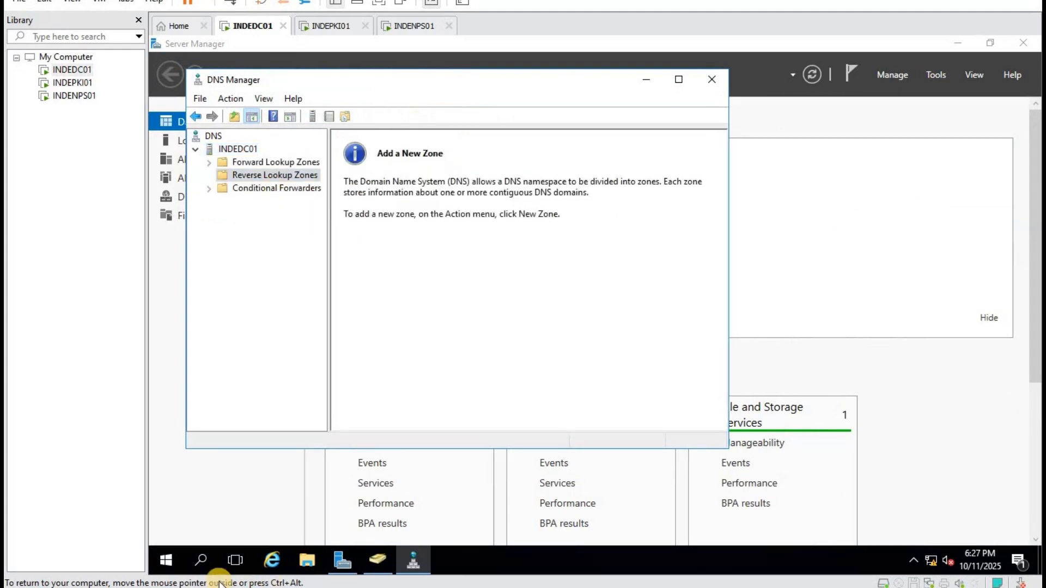
Open an elevated Command Prompt (Admin), accepting the UAC prompt.
{"action": "right_click", "coordinate": [166, 561]}
{"action": "left_click", "coordinate": [256, 366]}
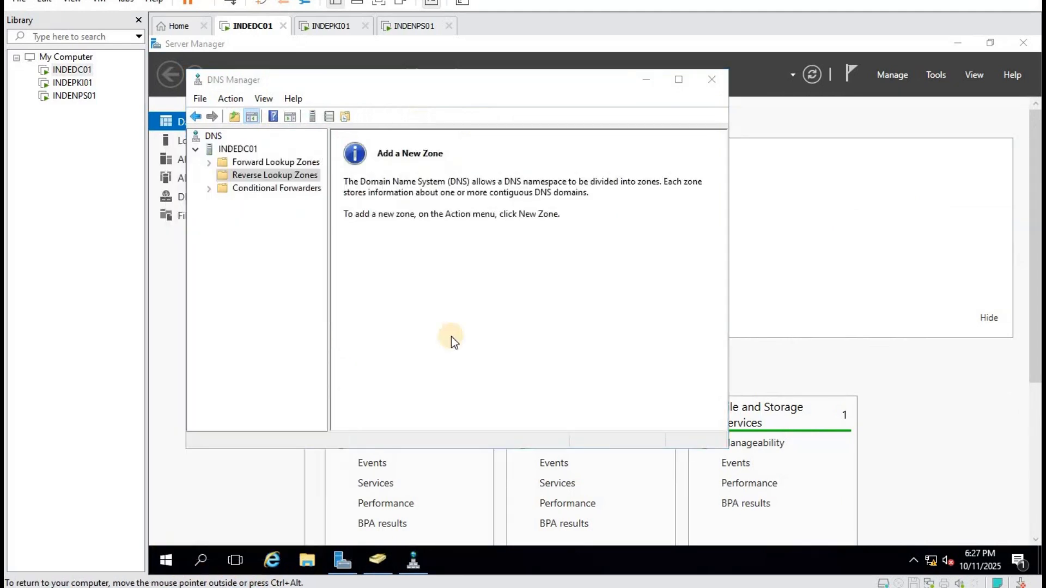
{"action": "left_click", "coordinate": [521, 381]}
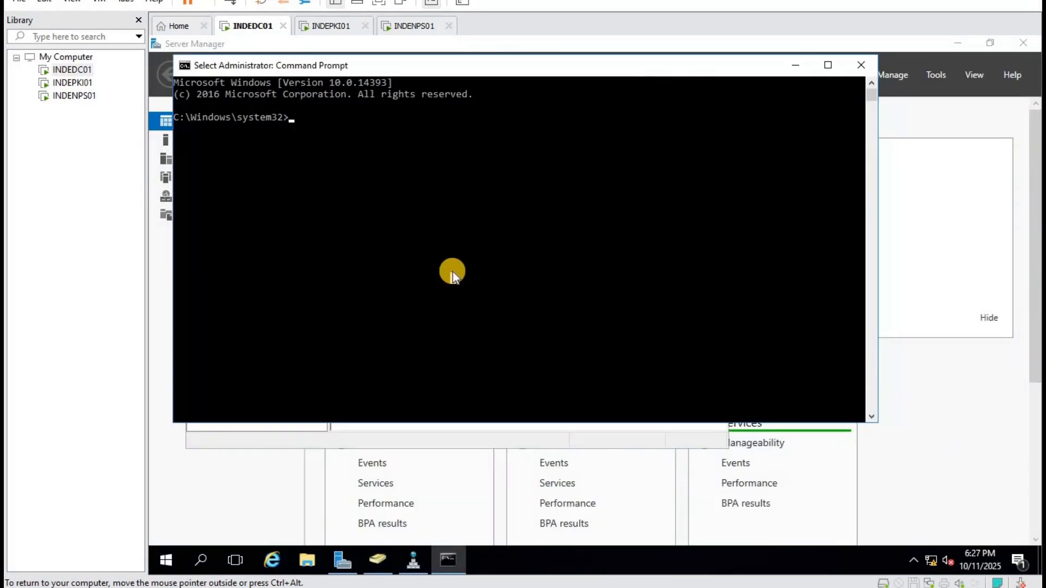
Run nslookup indedc01, then launch ncpa.cpl to show the network connections.
{"action": "type", "text": "nslooku"}
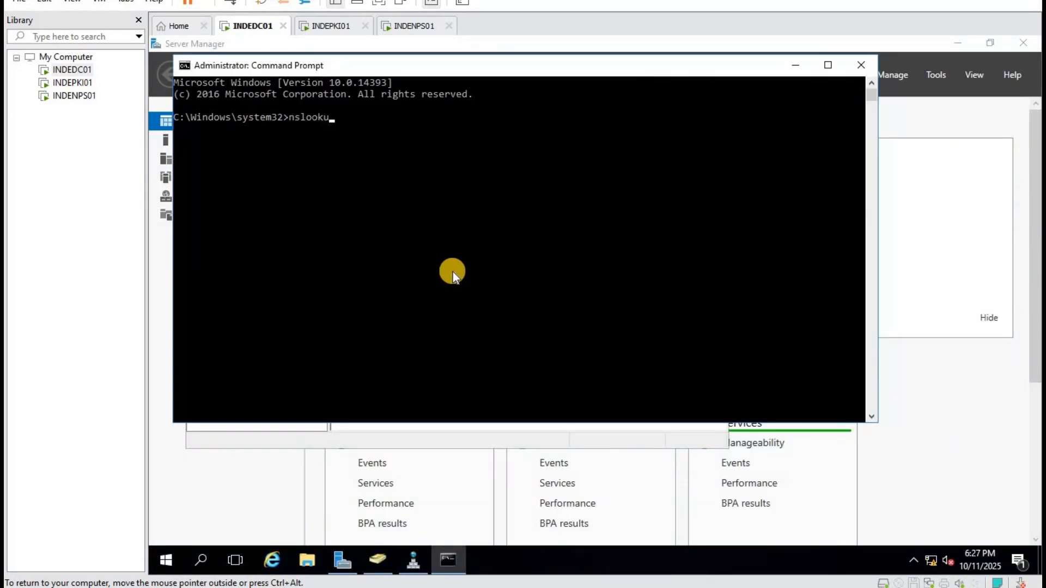
{"action": "type", "text": "p indeedc01"}
{"action": "key", "text": "BackSpace"}
{"action": "key", "text": "BackSpace"}
{"action": "key", "text": "BackSpace"}
{"action": "key", "text": "BackSpace"}
{"action": "key", "text": "BackSpace"}
{"action": "type", "text": "ed"}
{"action": "key", "text": "BackSpace"}
{"action": "key", "text": "BackSpace"}
{"action": "key", "text": "BackSpace"}
{"action": "key", "text": "BackSpace"}
{"action": "type", "text": "edc01"}
{"action": "key", "text": "Return"}
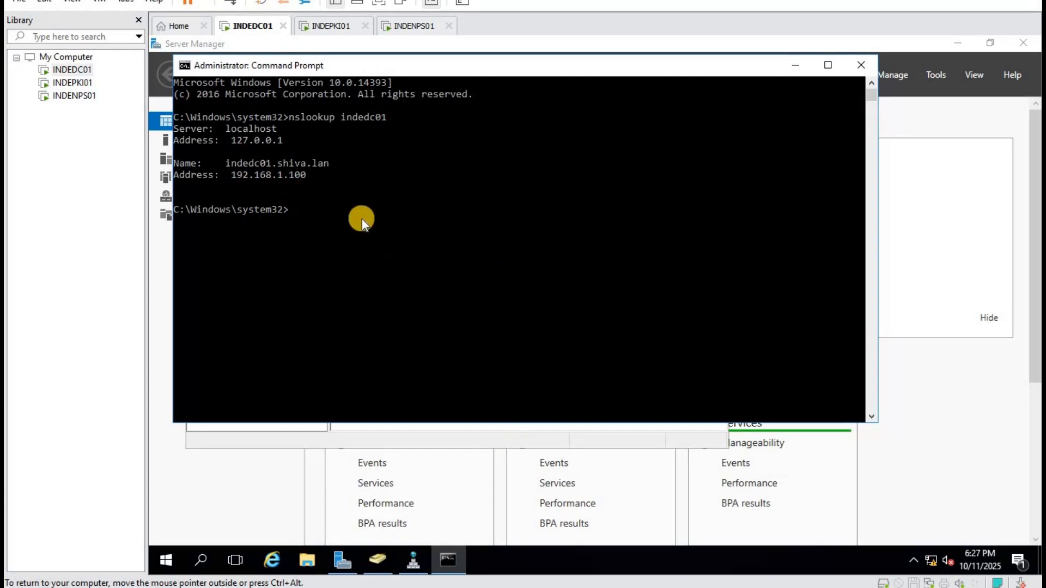
{"action": "type", "text": "ncpa.cpl"}
{"action": "key", "text": "Return"}
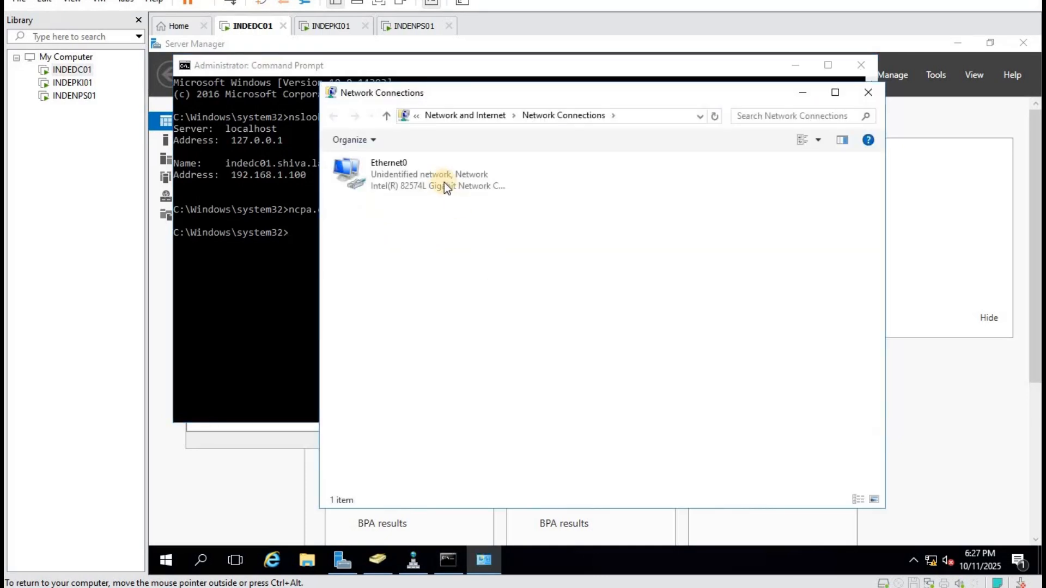
Change Ethernet0's IPv4 preferred DNS server from 127.0.0.1 to 192.168.1.100.
{"action": "right_click", "coordinate": [439, 181]}
{"action": "left_click", "coordinate": [481, 317]}
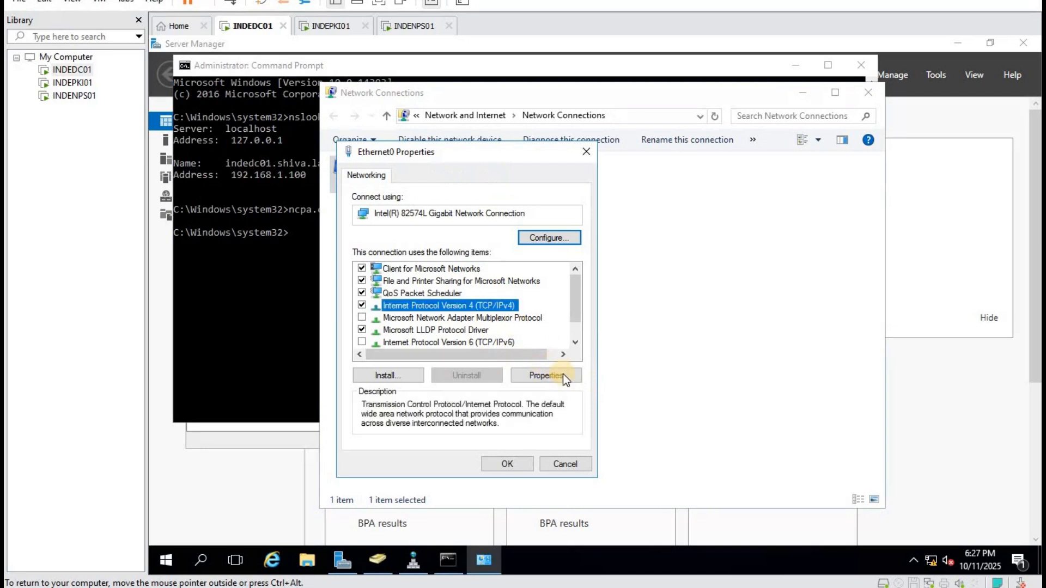
{"action": "left_click", "coordinate": [546, 376]}
{"action": "left_click", "coordinate": [594, 426]}
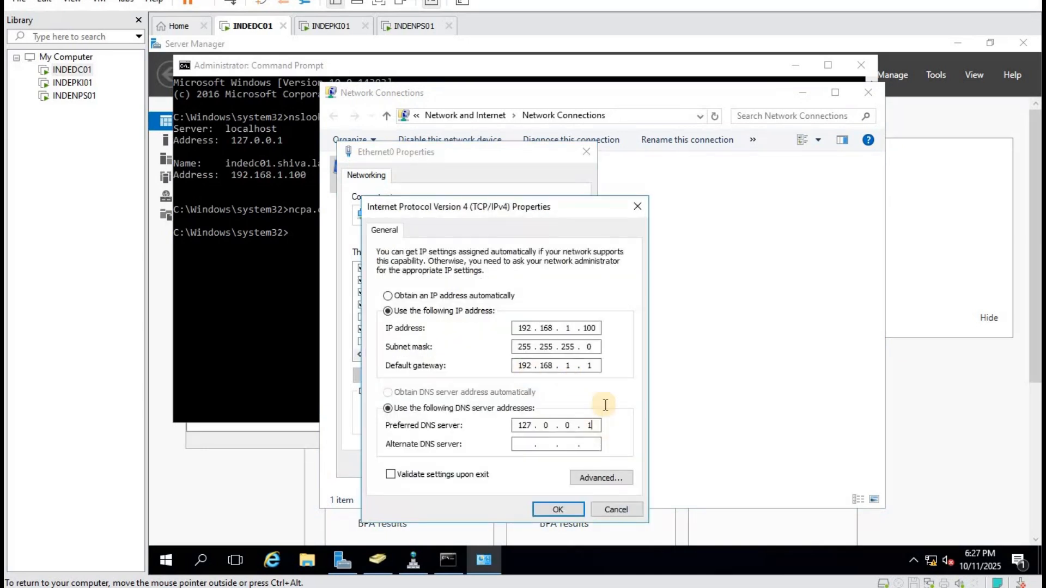
{"action": "key", "text": "BackSpace"}
{"action": "key", "text": "BackSpace"}
{"action": "key", "text": "BackSpace"}
{"action": "type", "text": "192.168.1.100"}
{"action": "left_click", "coordinate": [569, 507]}
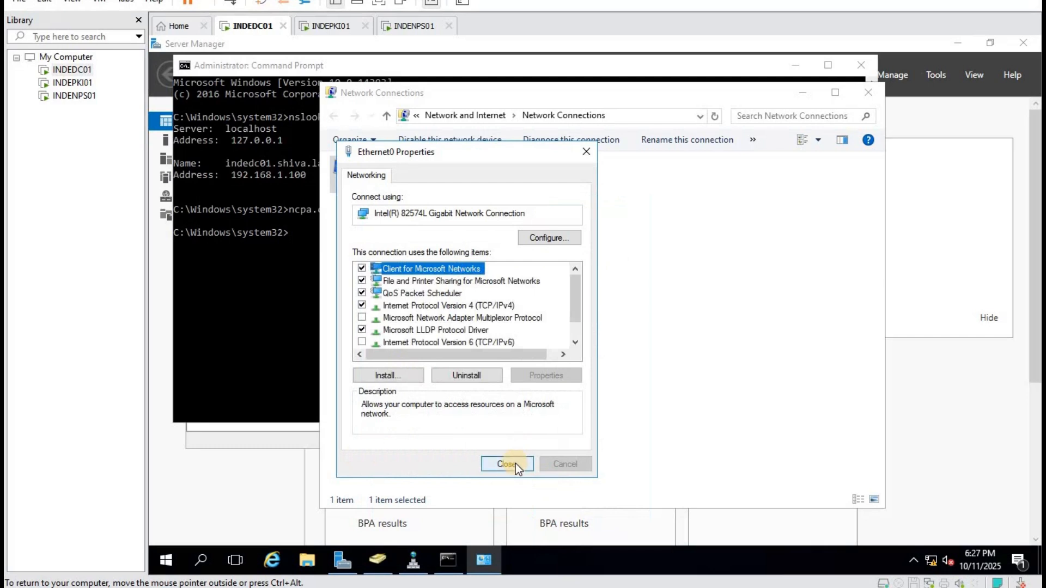
{"action": "left_click", "coordinate": [515, 463]}
Rerun nslookup indedc01 in the Command Prompt to check resolution via 192.168.1.100.
{"action": "left_click", "coordinate": [267, 299]}
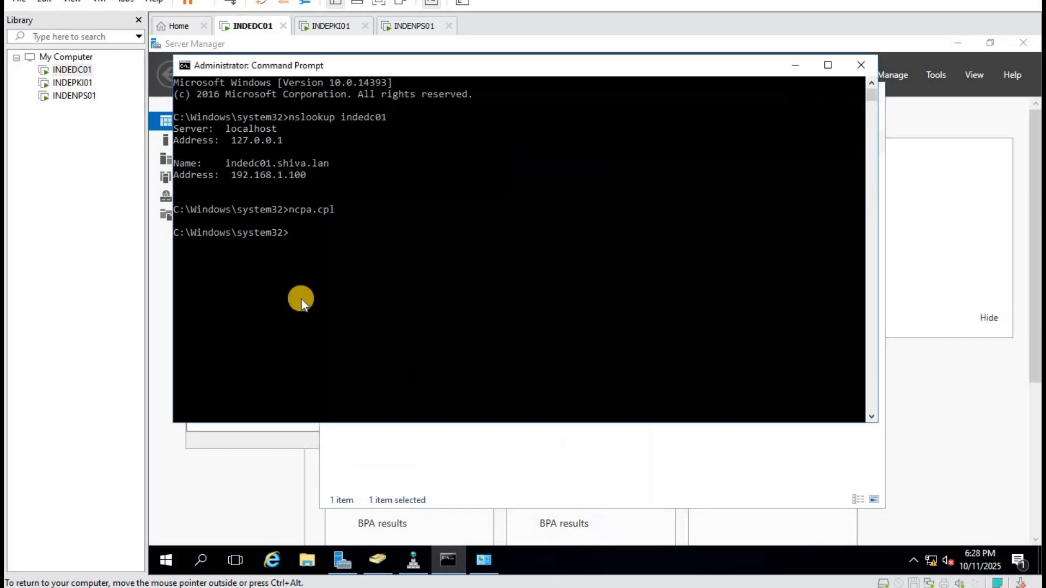
{"action": "key", "text": "Up"}
{"action": "key", "text": "Return"}
{"action": "left_click", "coordinate": [290, 300]}
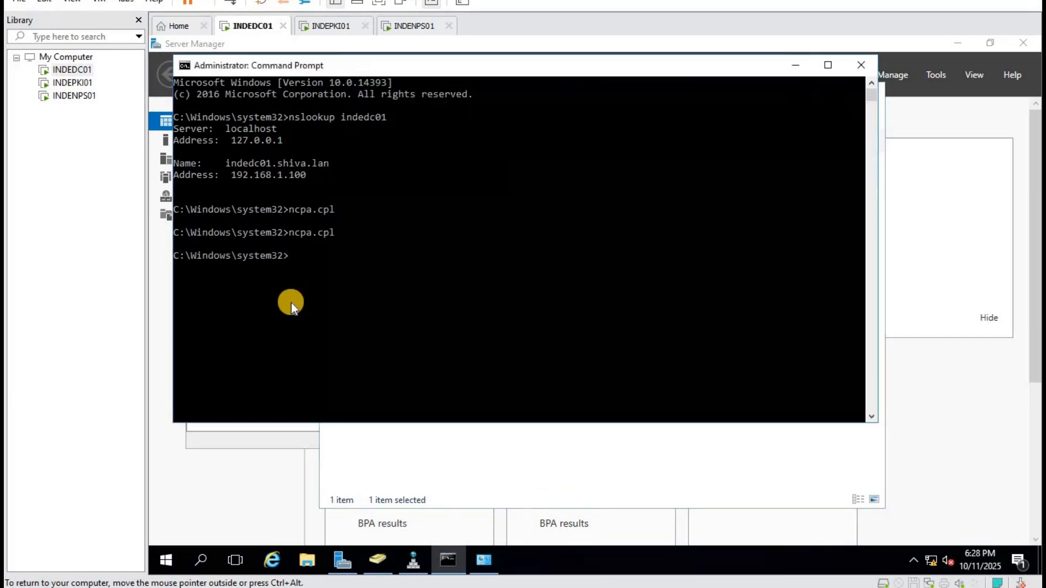
{"action": "key", "text": "Up"}
{"action": "key", "text": "Up"}
{"action": "key", "text": "Return"}
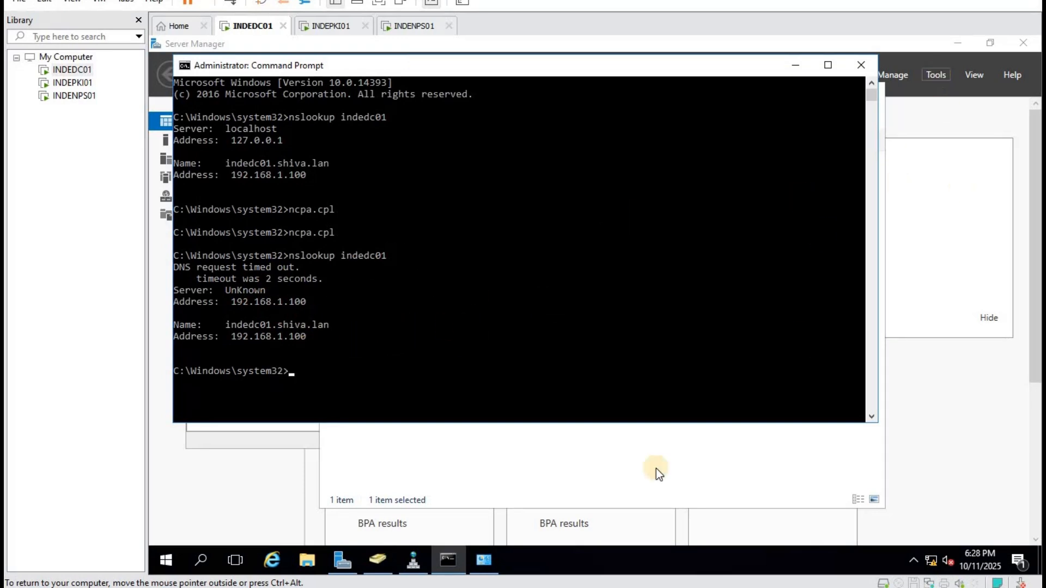
Create an IPv4 reverse lookup zone for network ID 192.168.1 with secure dynamic updates.
{"action": "left_click", "coordinate": [604, 454]}
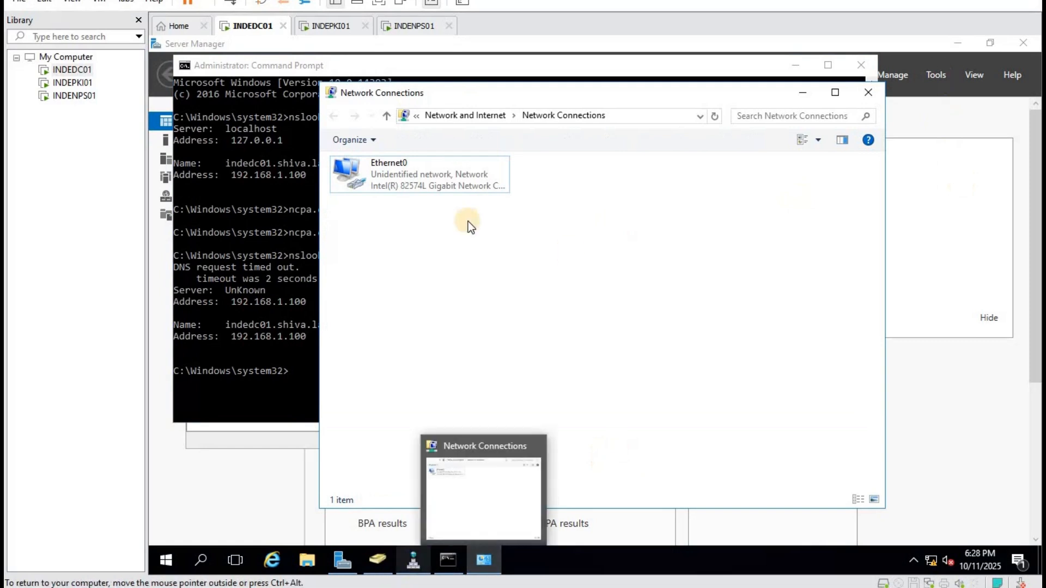
{"action": "left_click", "coordinate": [417, 571]}
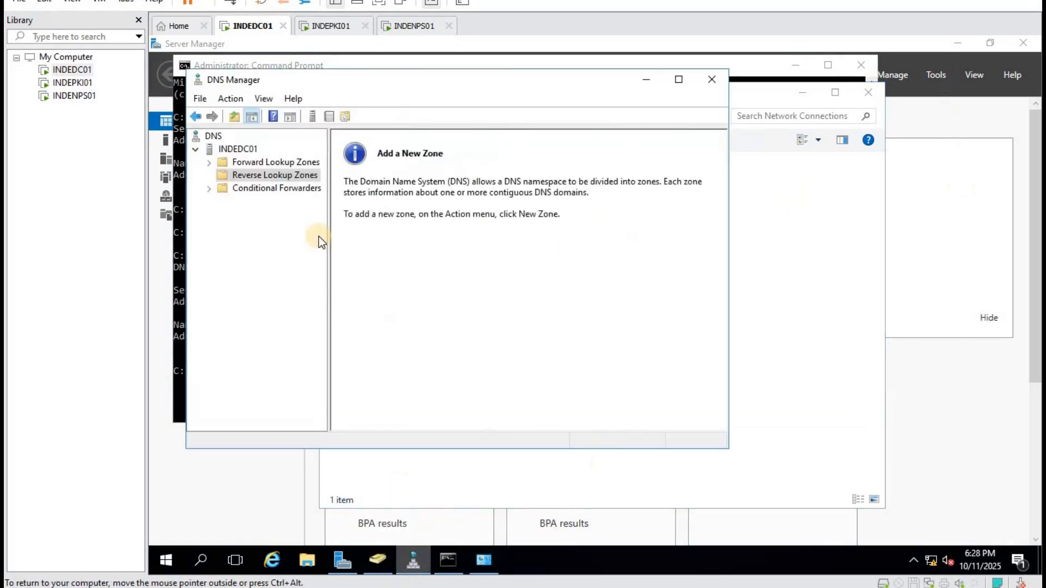
{"action": "right_click", "coordinate": [259, 178]}
{"action": "left_click", "coordinate": [307, 185]}
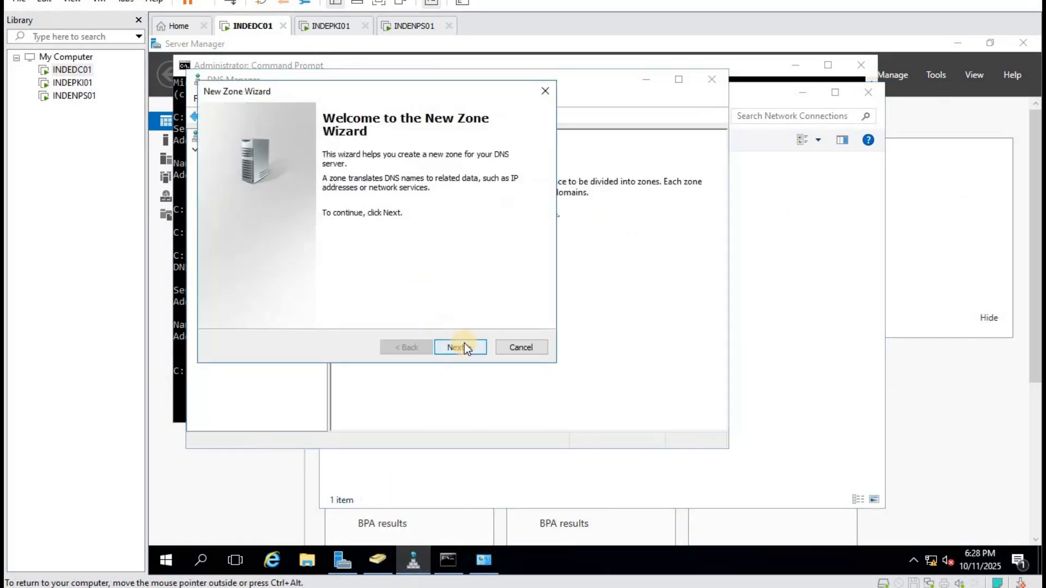
{"action": "left_click", "coordinate": [460, 346]}
{"action": "left_click", "coordinate": [460, 347]}
{"action": "left_click", "coordinate": [460, 347]}
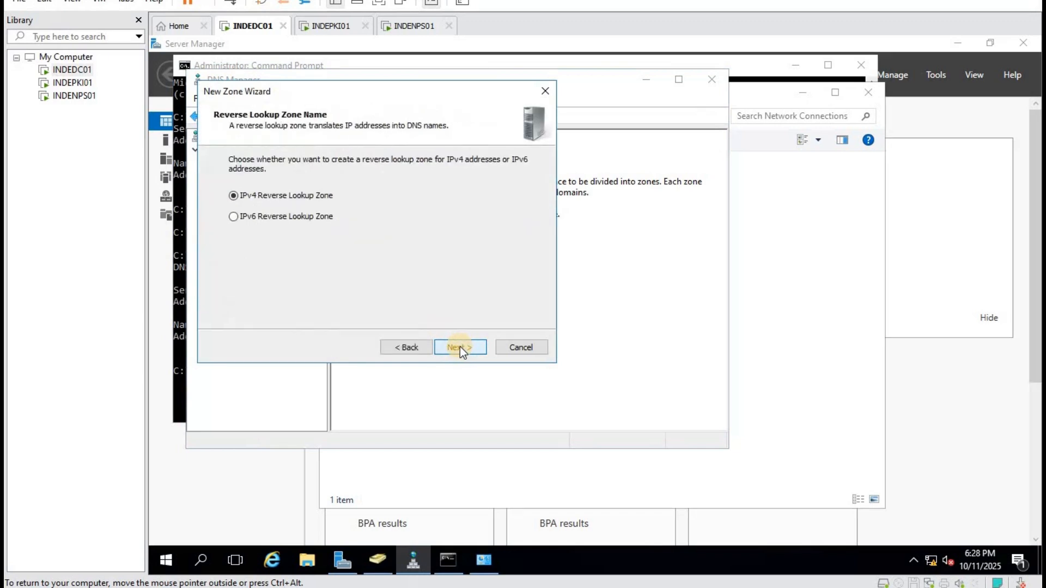
{"action": "left_click", "coordinate": [460, 347]}
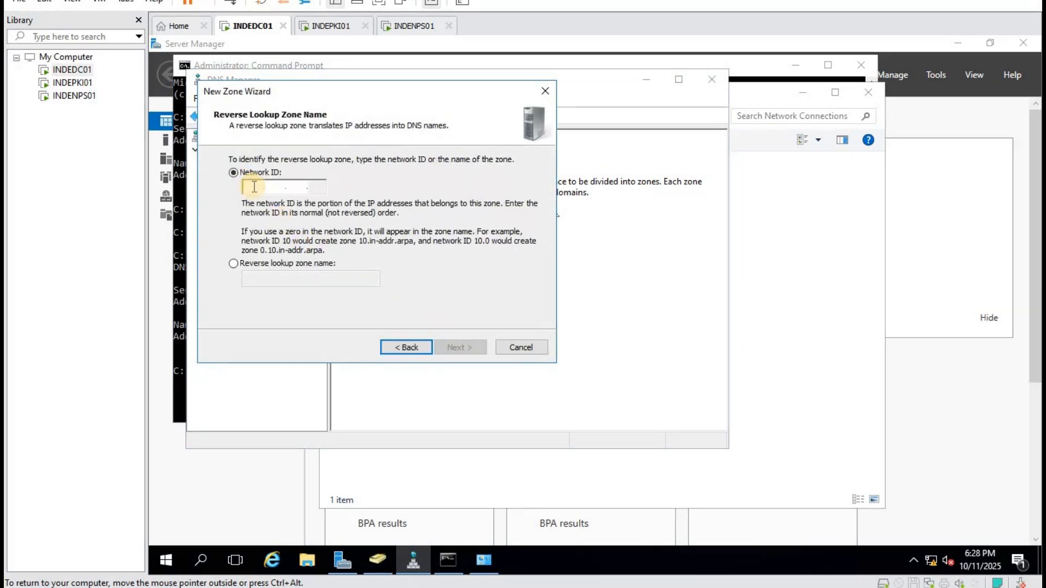
{"action": "type", "text": "192.168."}
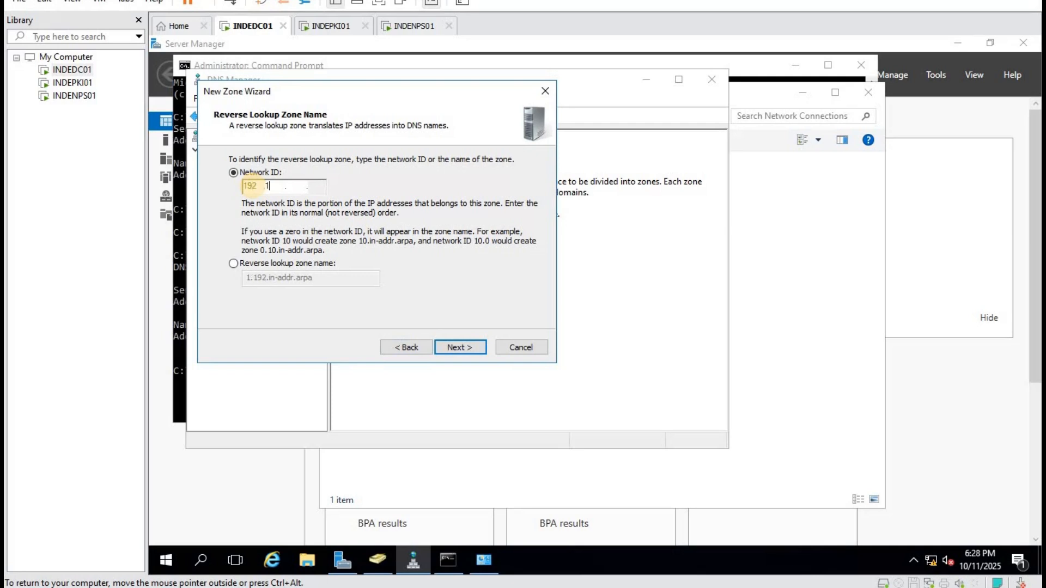
{"action": "type", "text": "1"}
{"action": "left_click", "coordinate": [476, 345]}
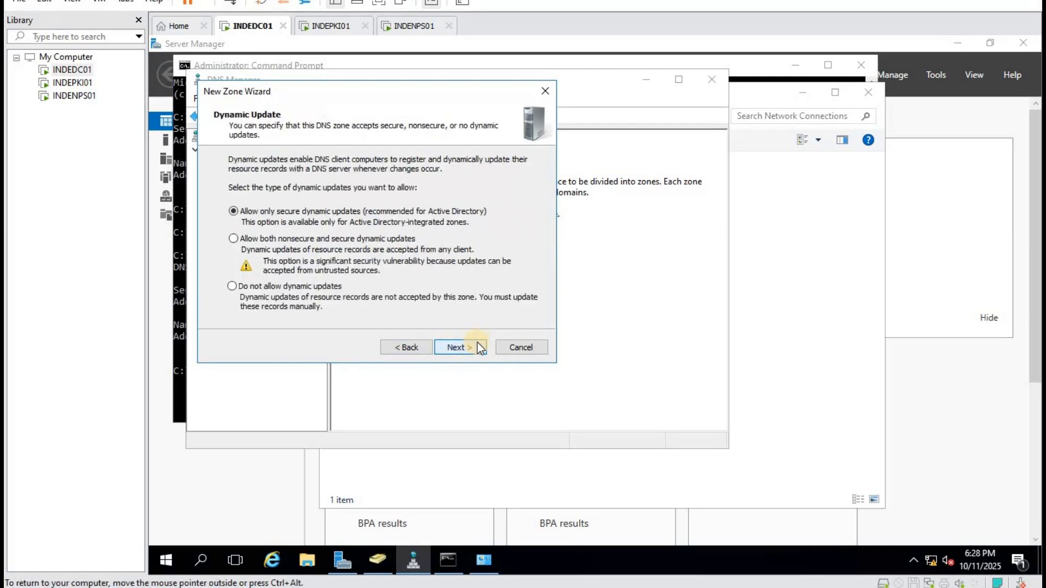
{"action": "left_click", "coordinate": [477, 343]}
{"action": "left_click", "coordinate": [478, 344]}
Add a PTR record in 1.168.192.in-addr.arpa mapping 192.168.1.100 to indedc01.shiva.lan.
{"action": "right_click", "coordinate": [446, 288]}
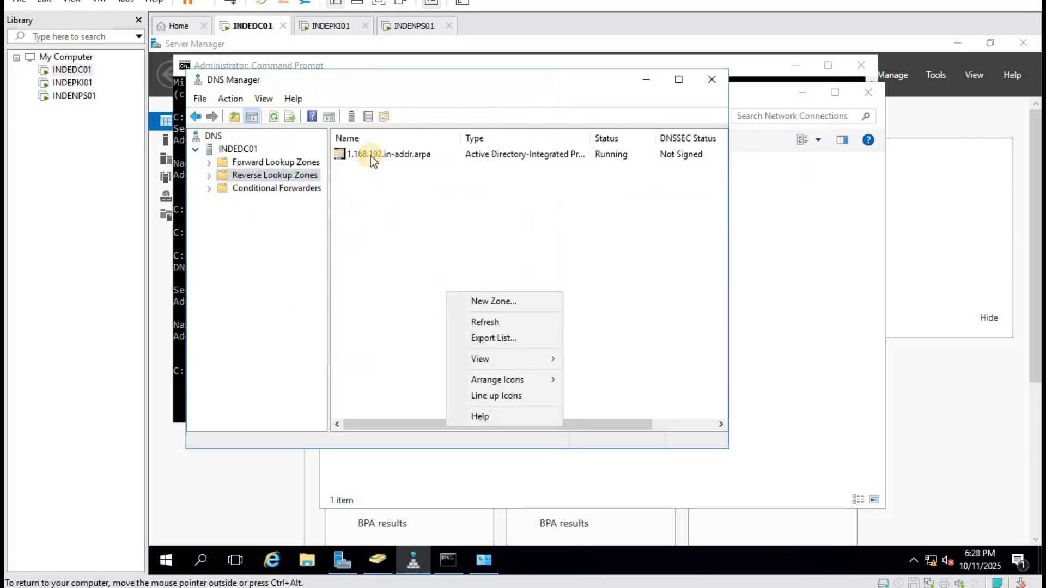
{"action": "double_click", "coordinate": [371, 156]}
{"action": "right_click", "coordinate": [422, 238]}
{"action": "left_click", "coordinate": [490, 276]}
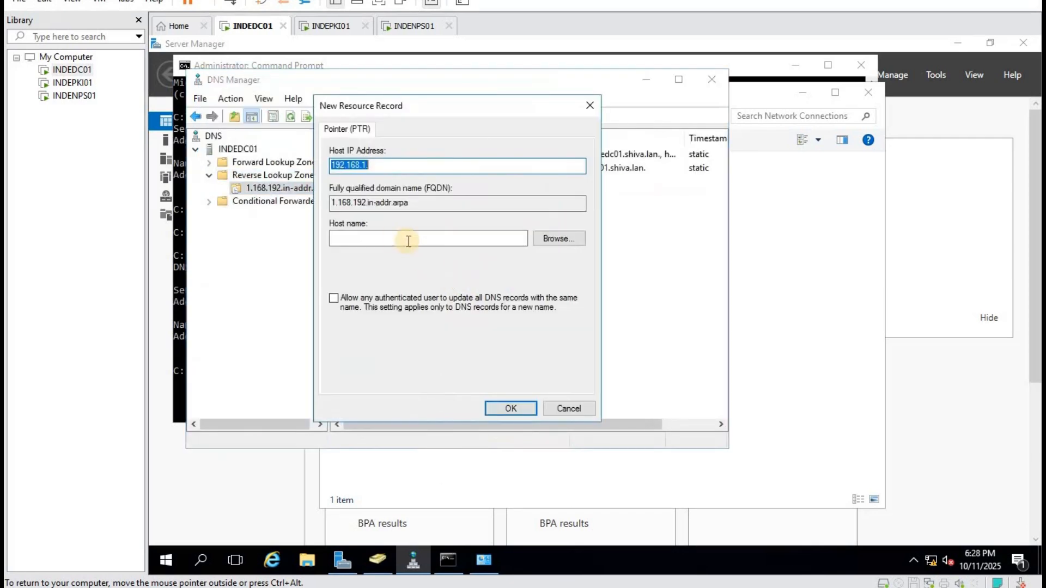
{"action": "left_click", "coordinate": [390, 166]}
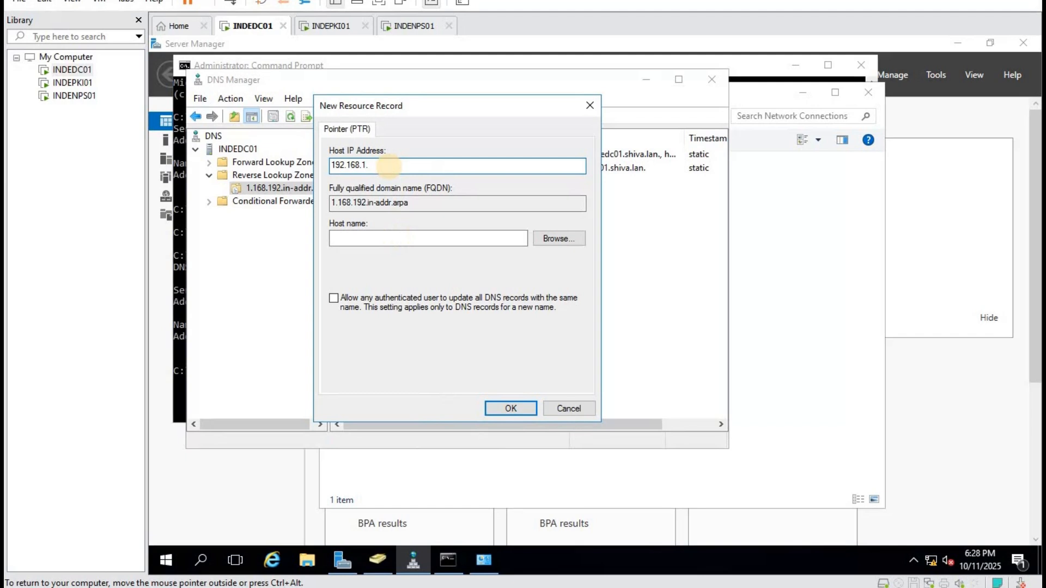
{"action": "type", "text": "100"}
{"action": "left_click", "coordinate": [557, 240]}
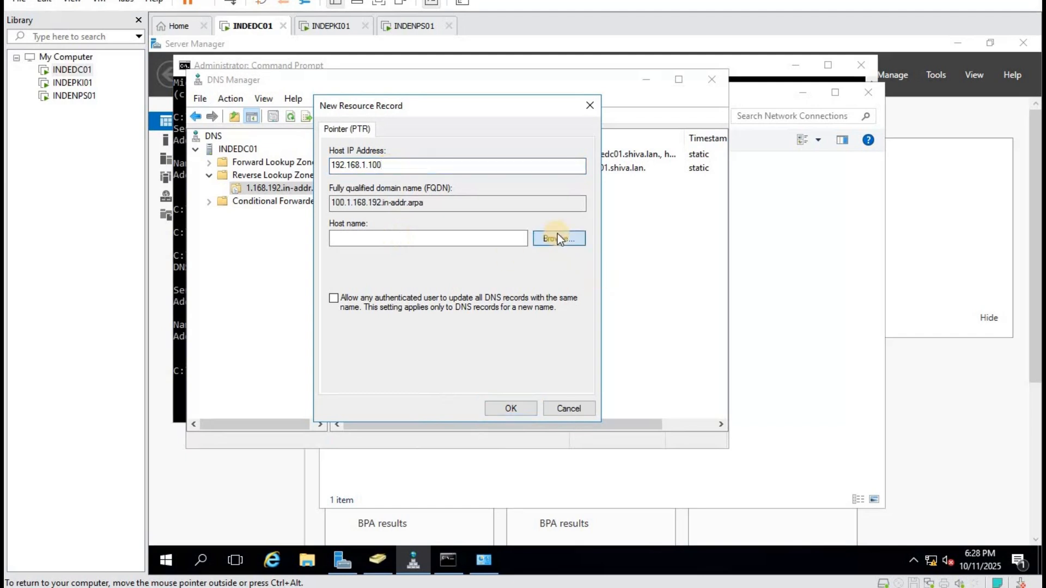
{"action": "double_click", "coordinate": [367, 221]}
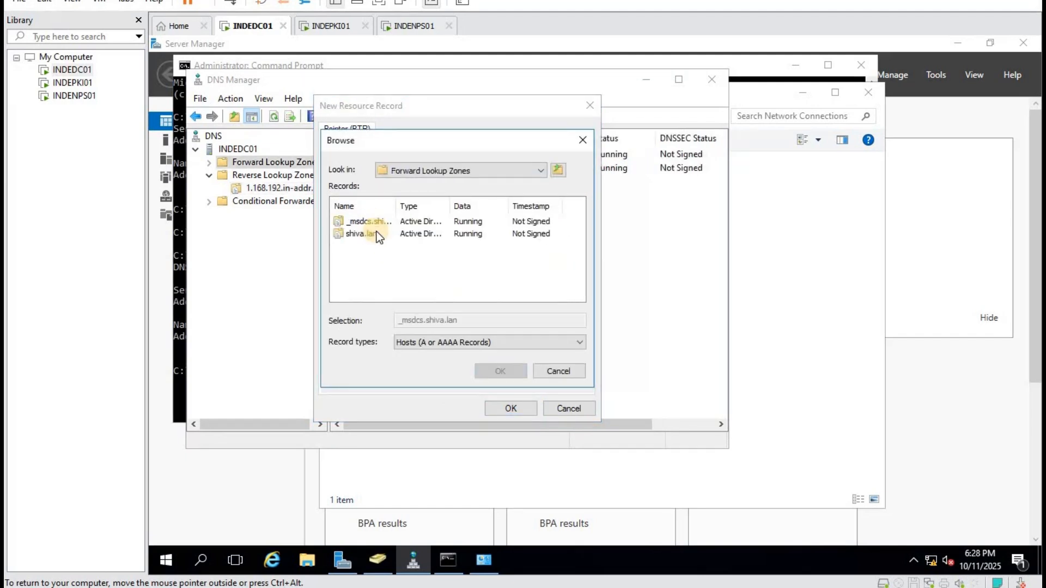
{"action": "double_click", "coordinate": [376, 233]}
{"action": "scroll", "coordinate": [431, 260], "scroll_direction": "down", "scroll_amount": 1}
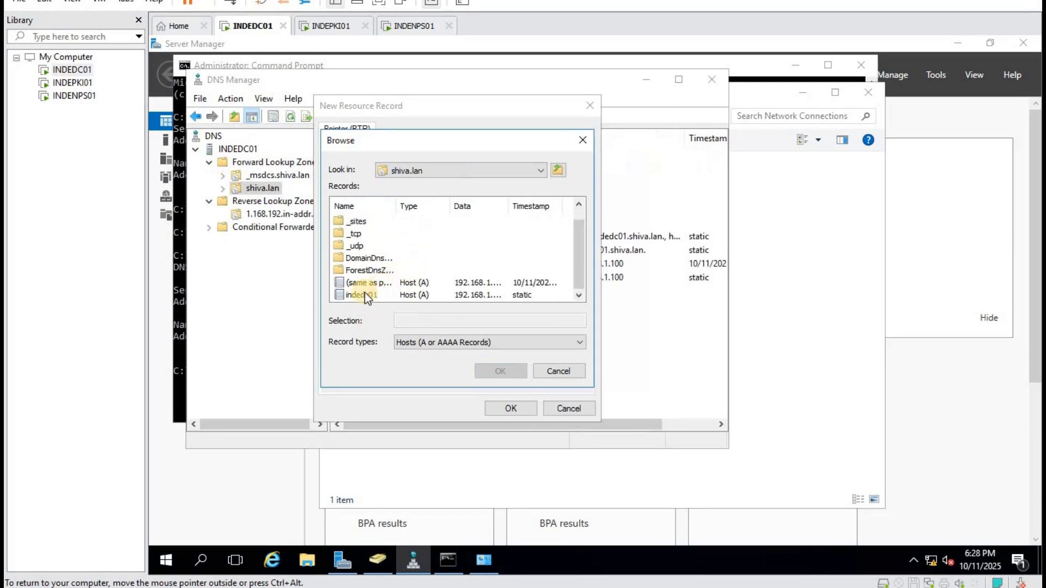
{"action": "left_click", "coordinate": [365, 292]}
{"action": "left_click", "coordinate": [499, 377]}
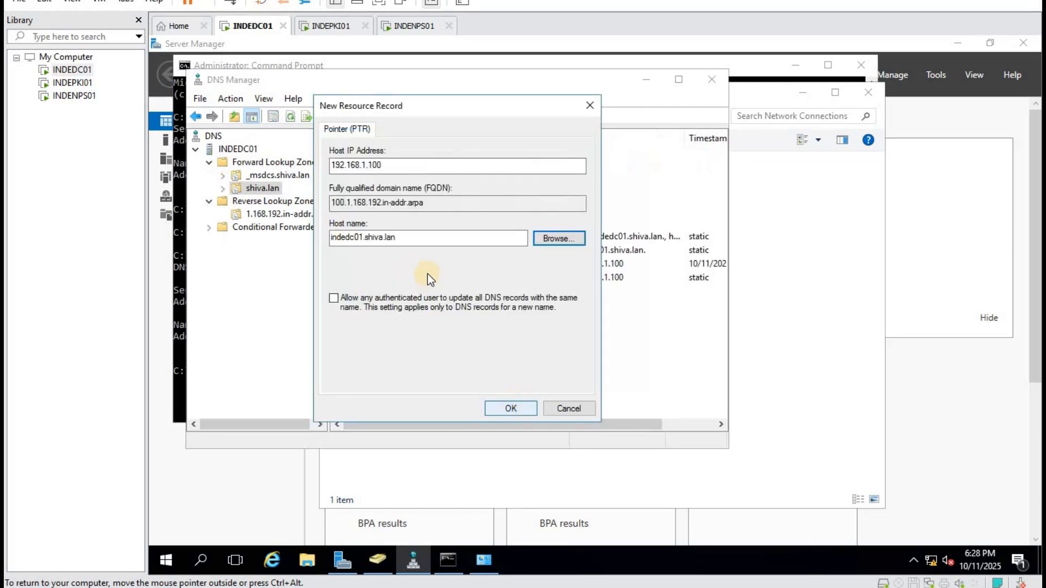
{"action": "left_click", "coordinate": [504, 406]}
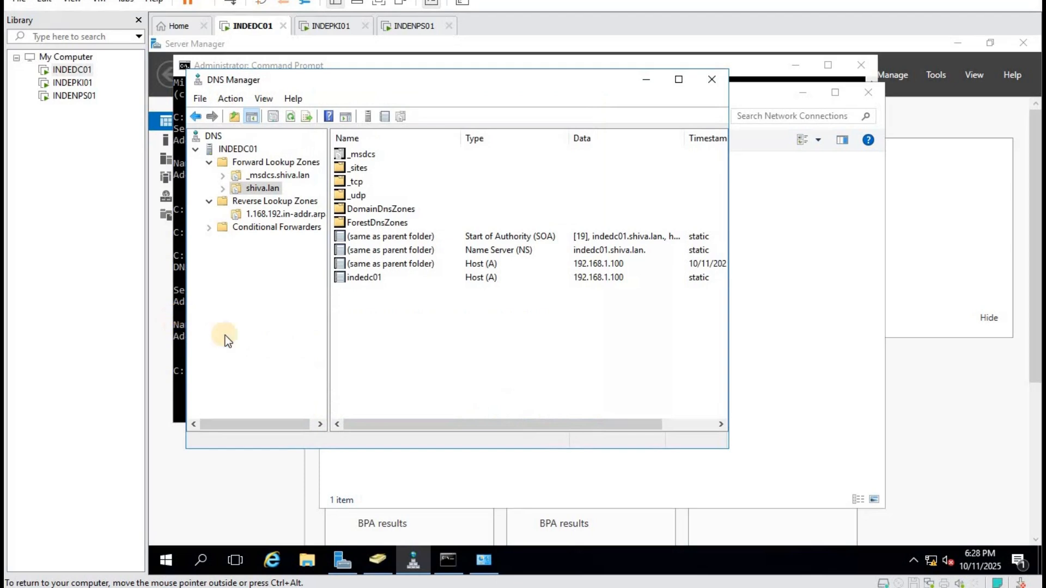
Rerun nslookup to verify reverse resolution, then close Command Prompt, DNS Manager and Network Connections.
{"action": "key", "text": "alt+Tab"}
{"action": "left_click", "coordinate": [316, 384]}
{"action": "key", "text": "Up"}
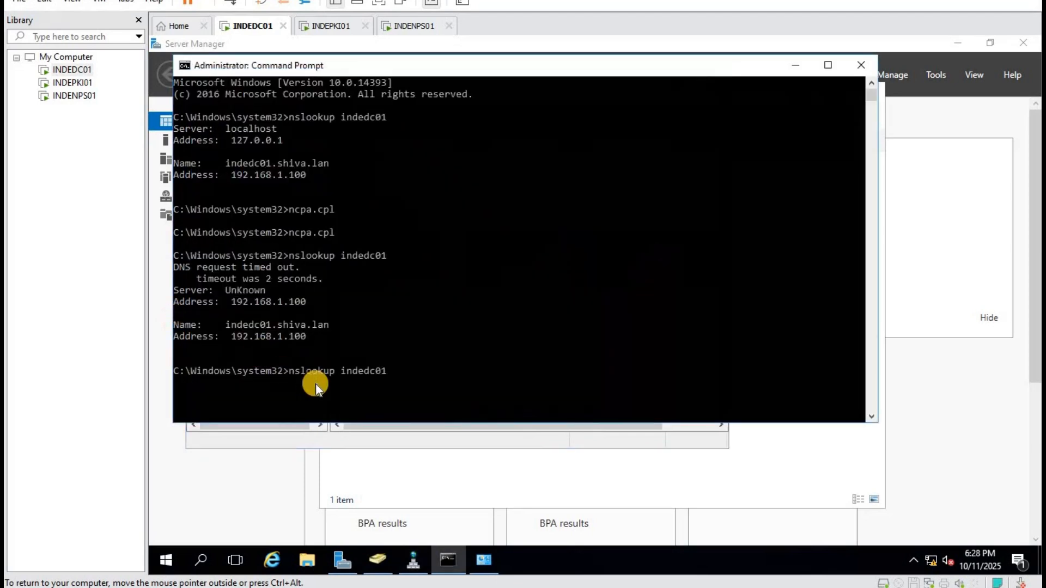
{"action": "key", "text": "Return"}
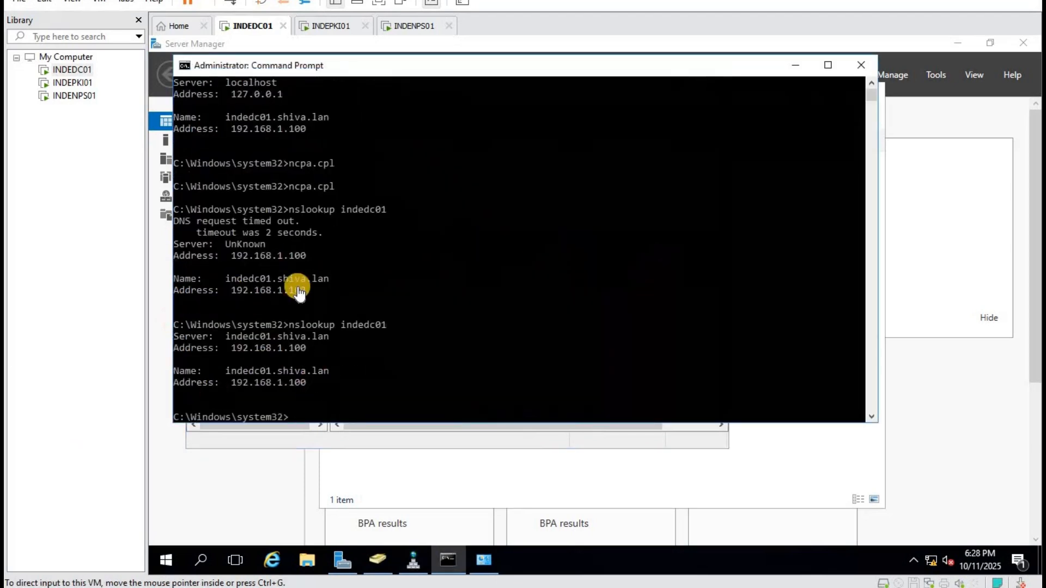
{"action": "left_click", "coordinate": [860, 64]}
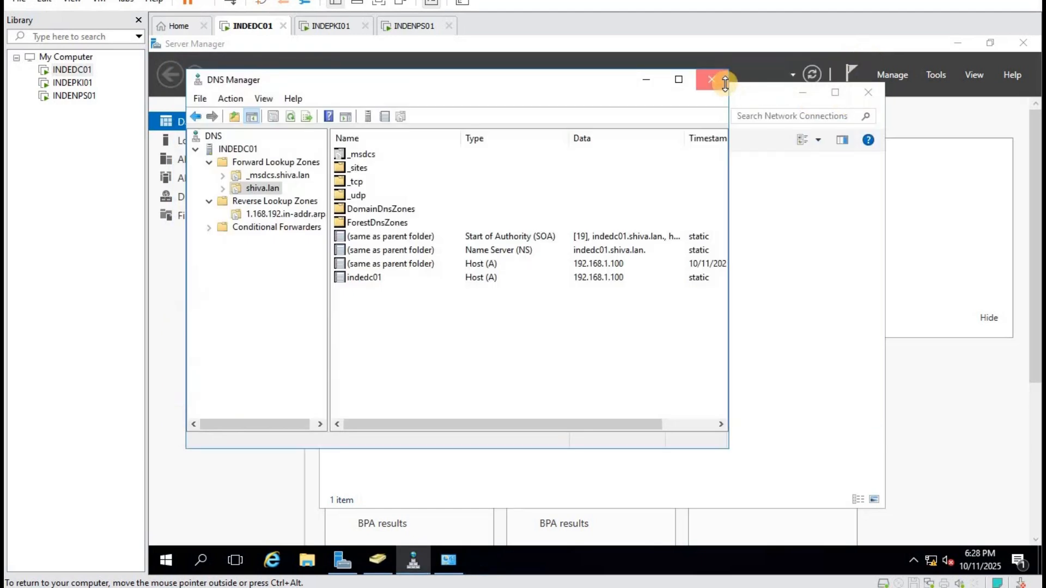
{"action": "left_click", "coordinate": [721, 81]}
{"action": "left_click", "coordinate": [872, 94]}
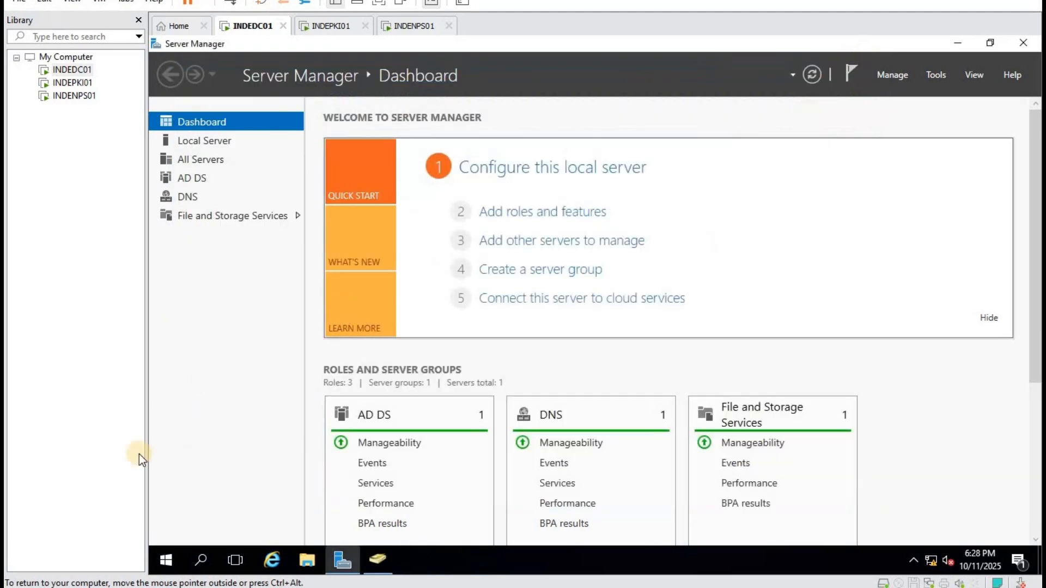
Sign out of the INDEDC01 domain controller.
{"action": "right_click", "coordinate": [167, 560]}
{"action": "mouse_move", "coordinate": [250, 514]}
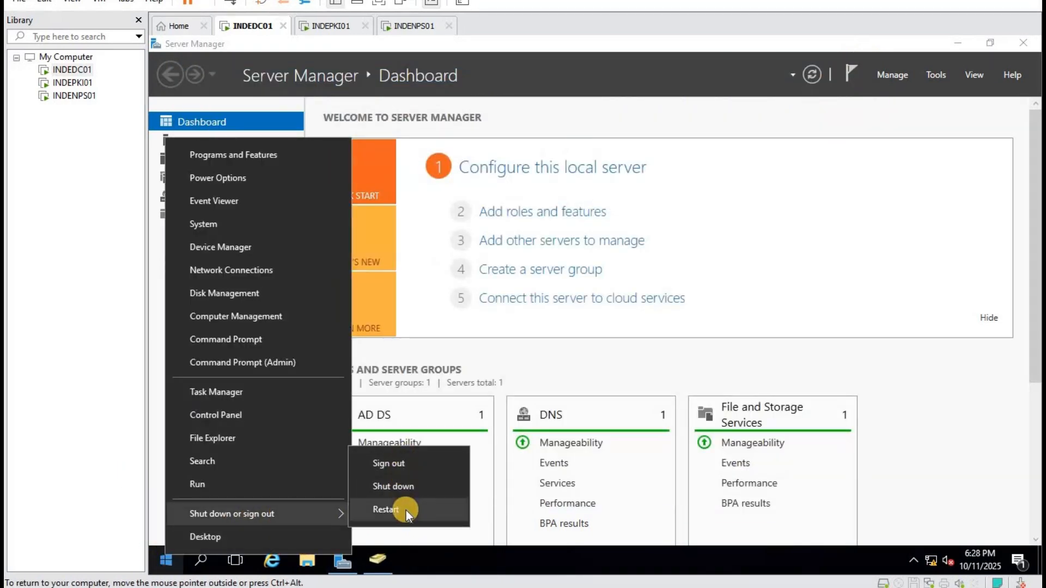
{"action": "left_click", "coordinate": [400, 465]}
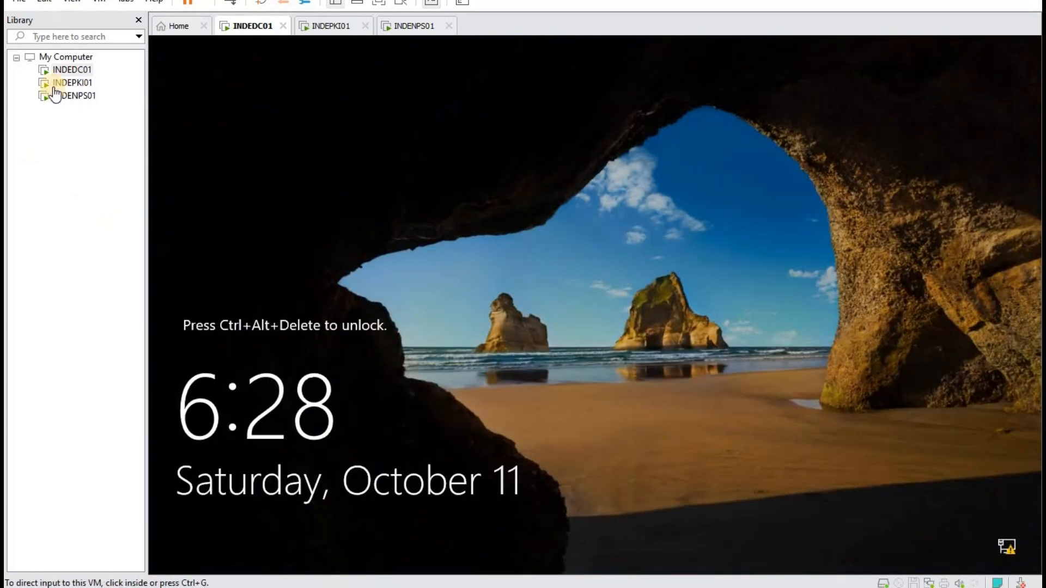
Sign back in to INDEDC01 as the new domain admin user and release input from the VM.
{"action": "right_click", "coordinate": [72, 76]}
{"action": "left_click", "coordinate": [188, 220]}
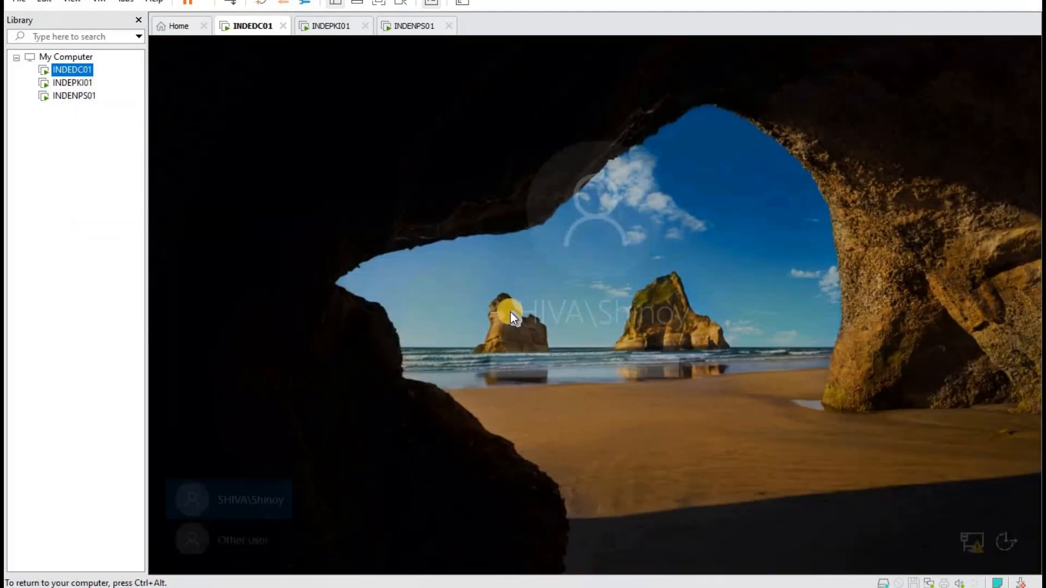
{"action": "left_click", "coordinate": [245, 534]}
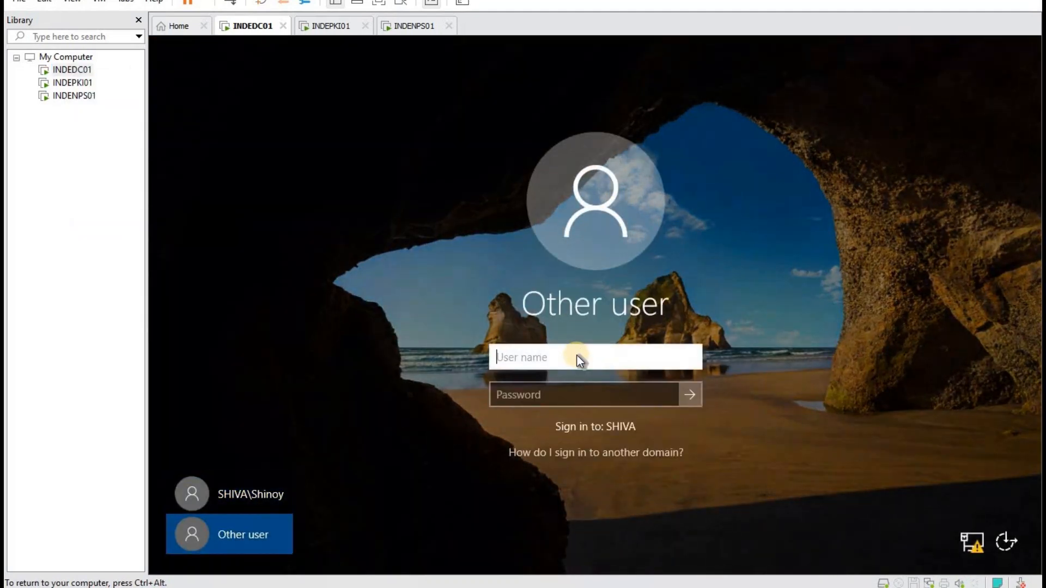
{"action": "type", "text": "mark"}
{"action": "key", "text": "Tab"}
{"action": "type", "text": "•••••"}
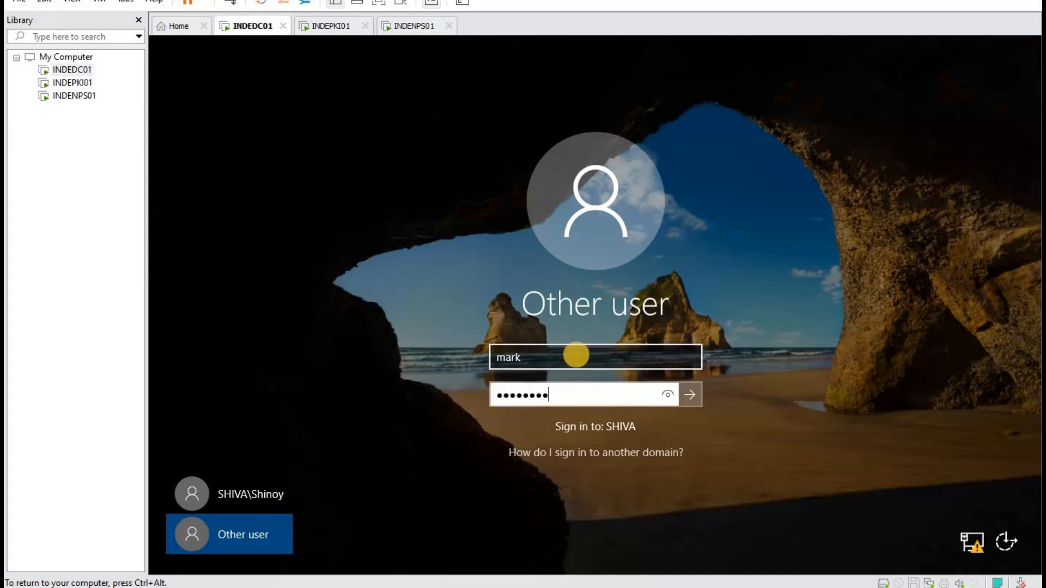
{"action": "type", "text": "••••"}
{"action": "key", "text": "Return"}
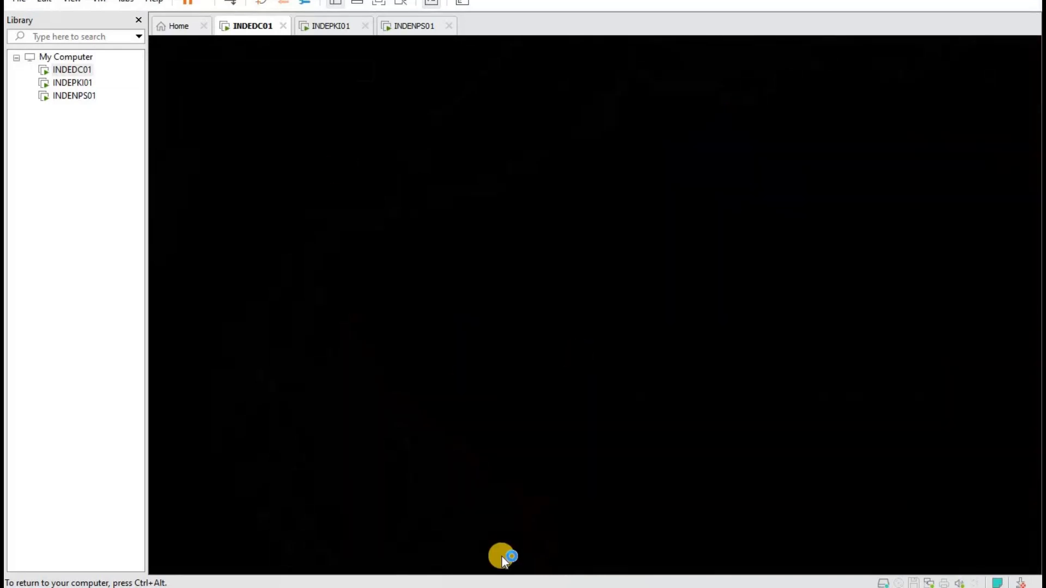
{"action": "key", "text": "ctrl+alt"}
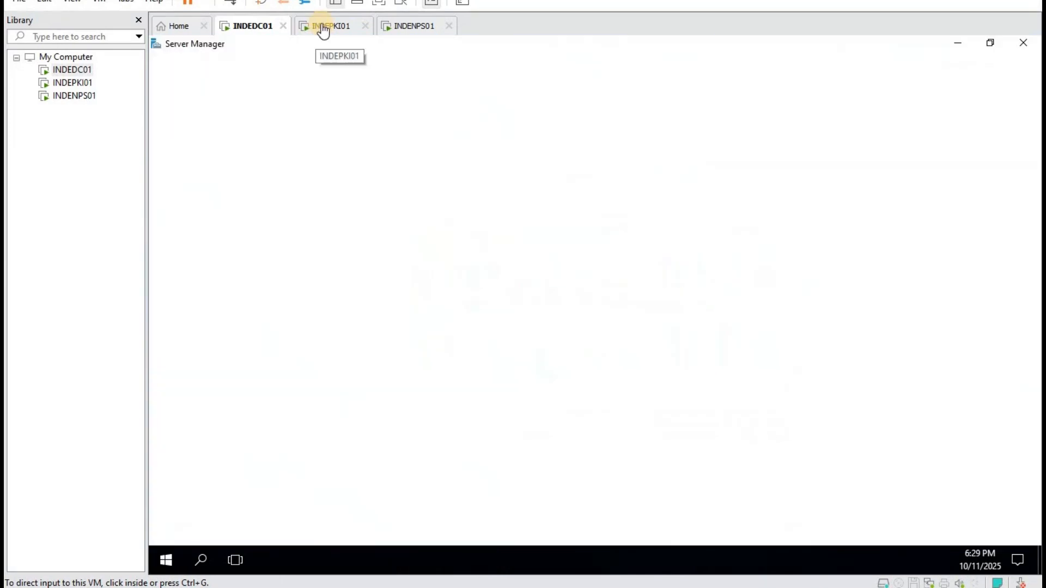
On INDEPKI01, set the computer to join the shiva.lan domain in System Properties.
{"action": "left_click", "coordinate": [318, 27]}
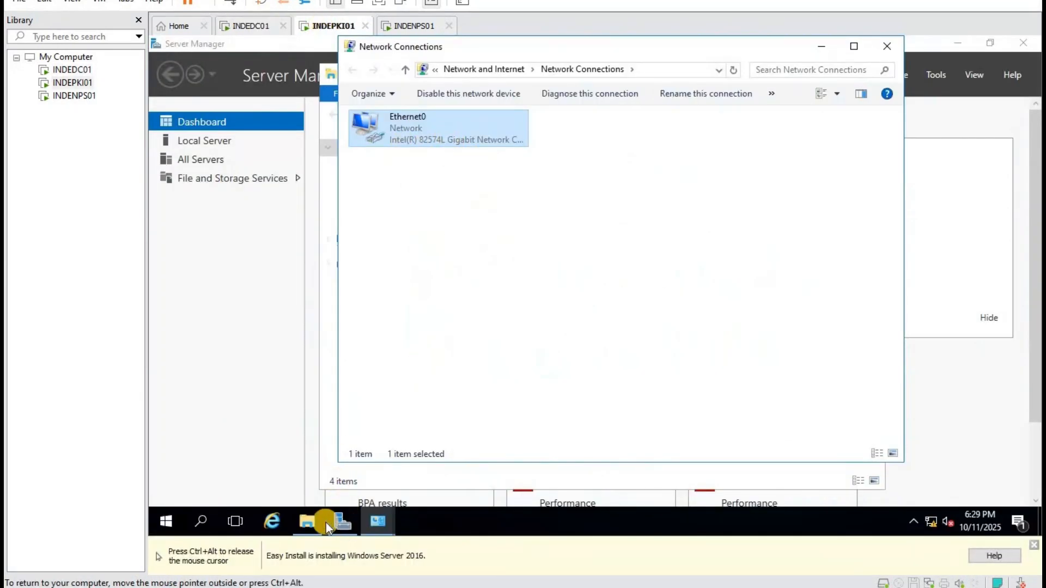
{"action": "left_click", "coordinate": [312, 525]}
{"action": "right_click", "coordinate": [366, 242]}
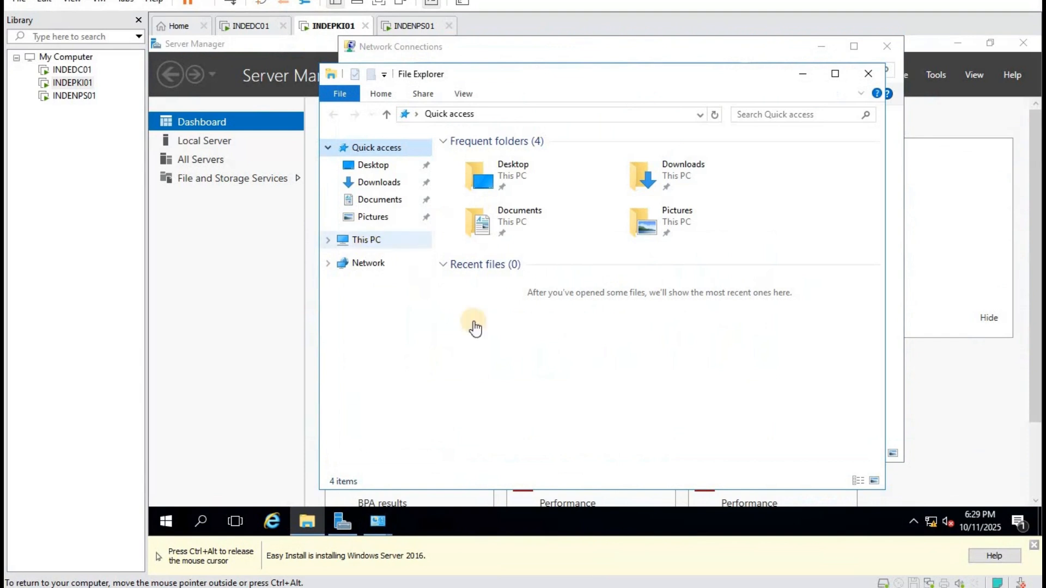
{"action": "left_click", "coordinate": [453, 432]}
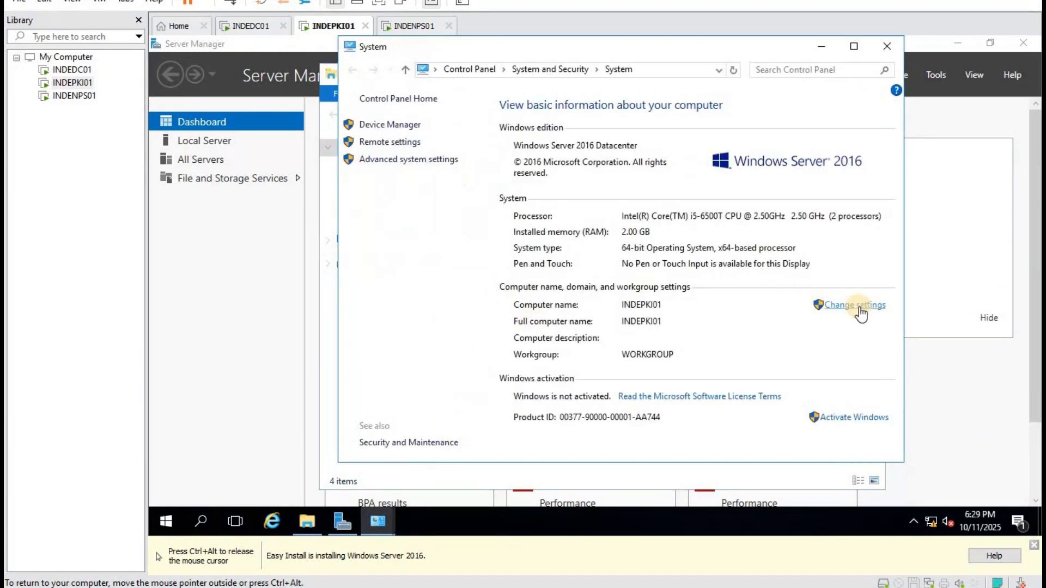
{"action": "left_click", "coordinate": [855, 305]}
{"action": "left_click", "coordinate": [493, 305]}
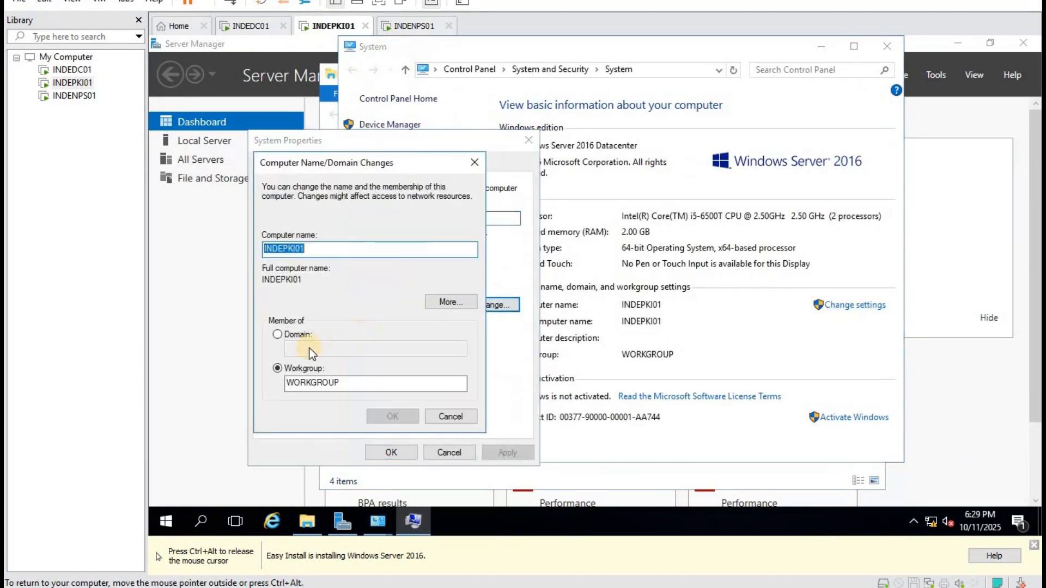
{"action": "left_click", "coordinate": [336, 348]}
{"action": "type", "text": "shiva.lan"}
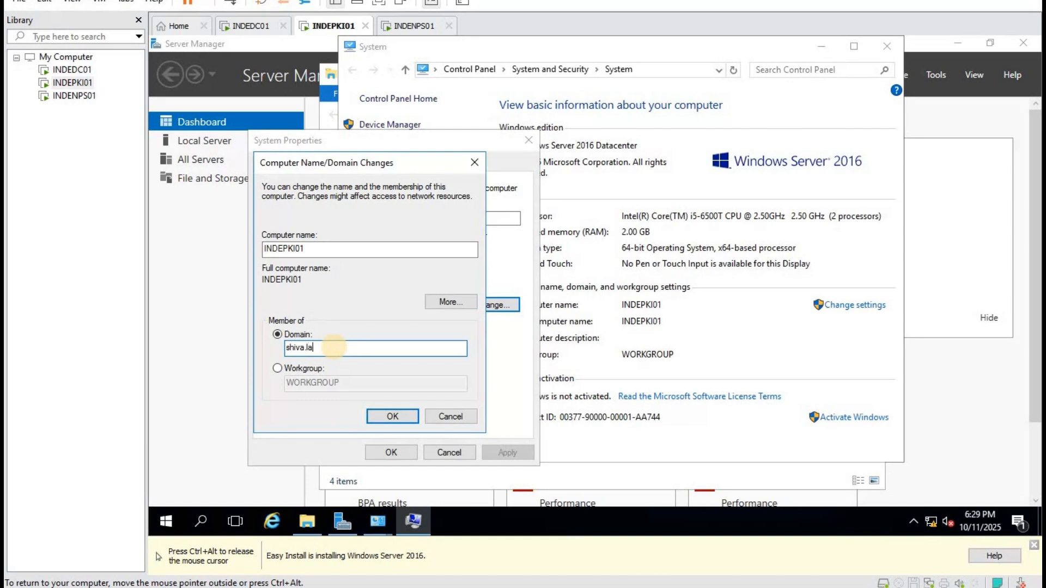
{"action": "left_click", "coordinate": [392, 416]}
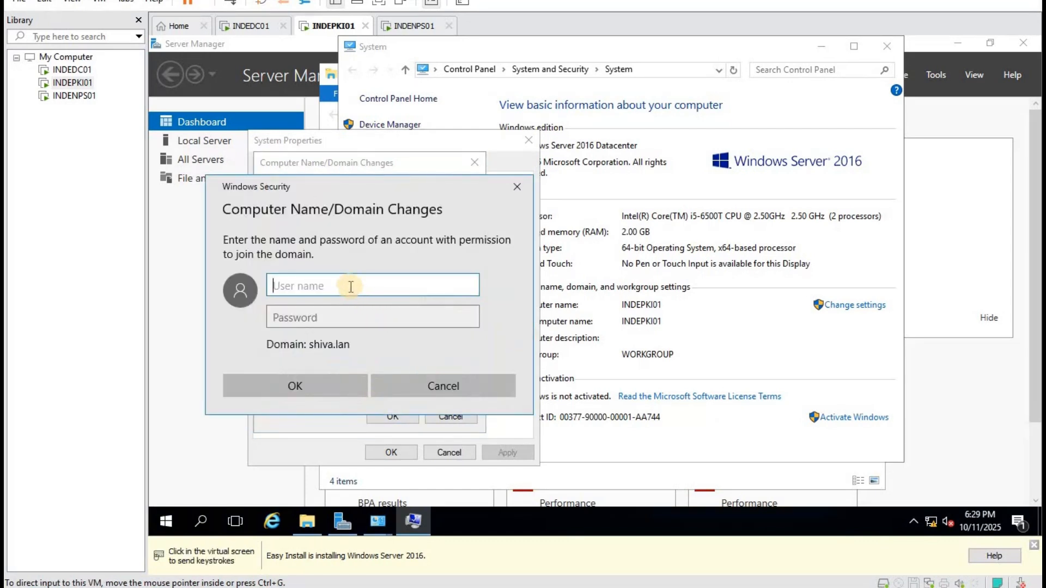
Enter the domain admin credentials, acknowledge the welcome and restart notices, and restart INDEPKI01.
{"action": "type", "text": "mar"}
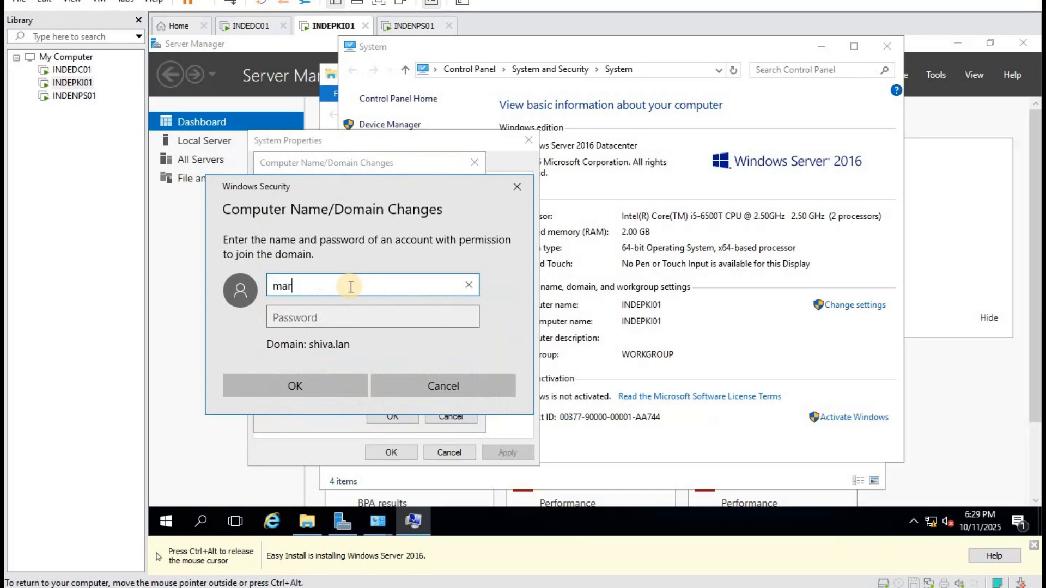
{"action": "type", "text": "k"}
{"action": "key", "text": "Tab"}
{"action": "type", "text": "*****"}
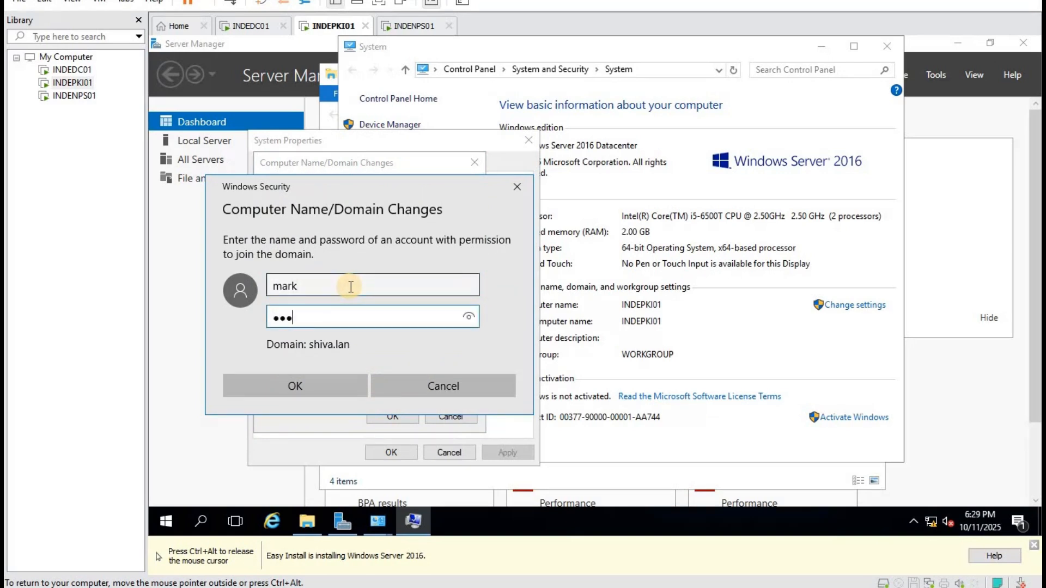
{"action": "type", "text": "***"}
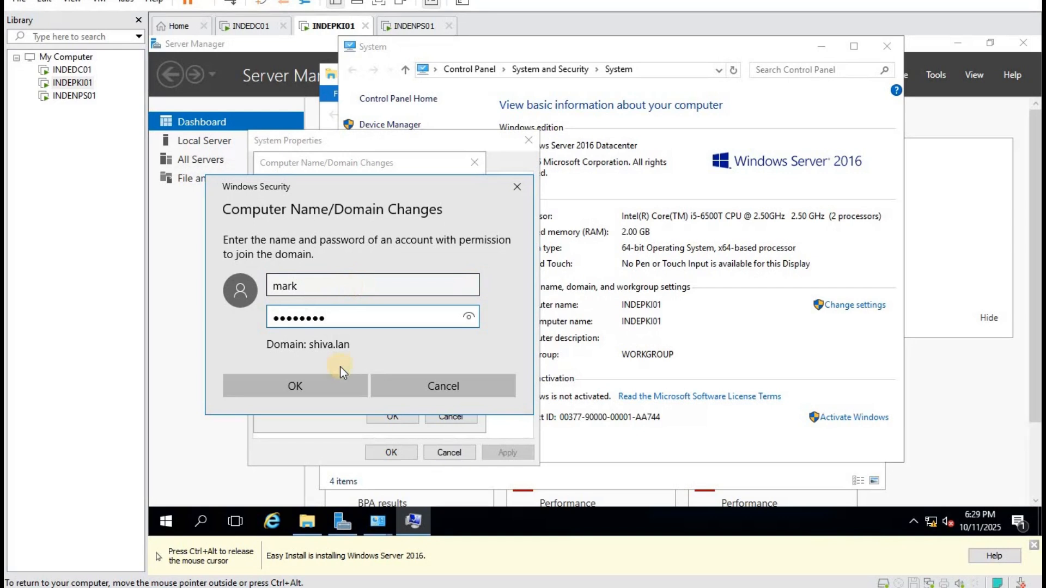
{"action": "left_click", "coordinate": [322, 386]}
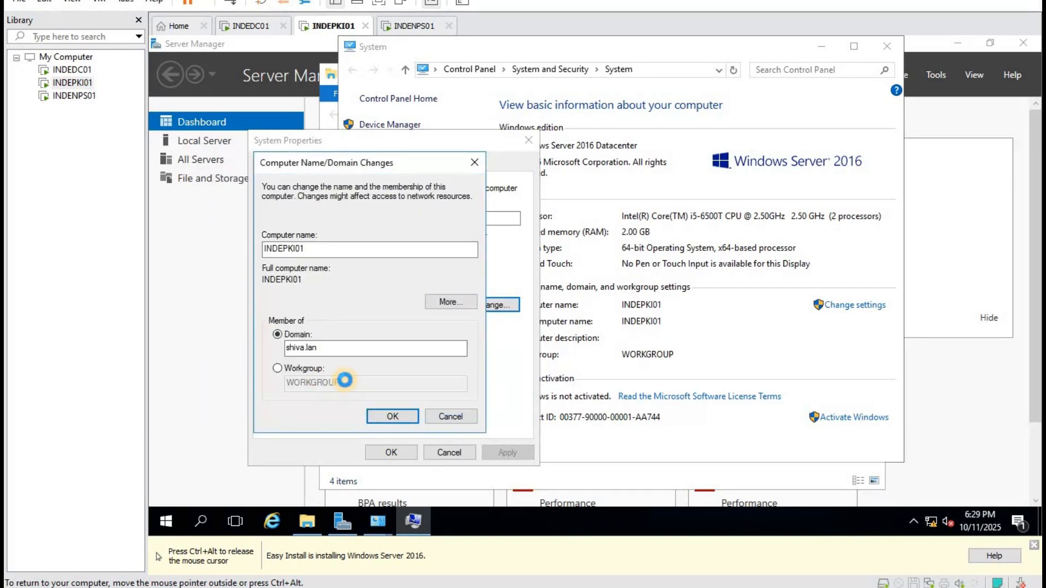
{"action": "left_click", "coordinate": [658, 332]}
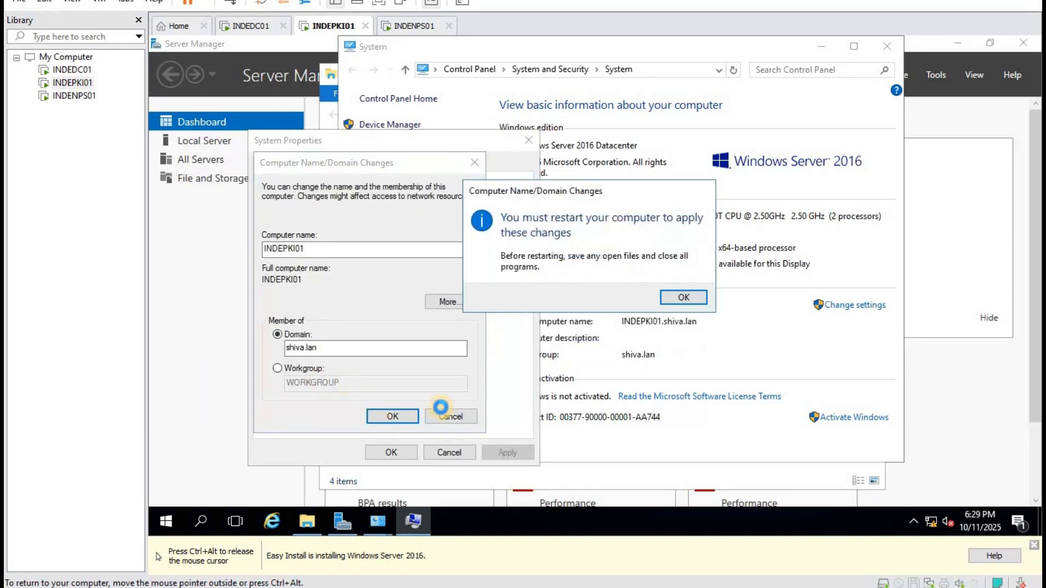
{"action": "left_click", "coordinate": [684, 296]}
{"action": "left_click", "coordinate": [390, 453]}
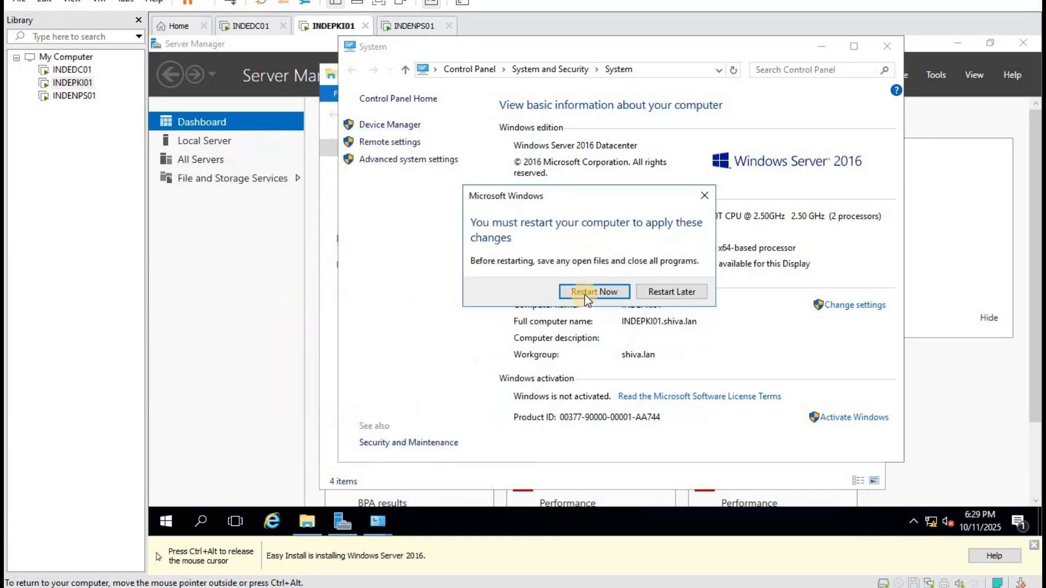
{"action": "left_click", "coordinate": [584, 292]}
{"action": "left_click", "coordinate": [416, 26]}
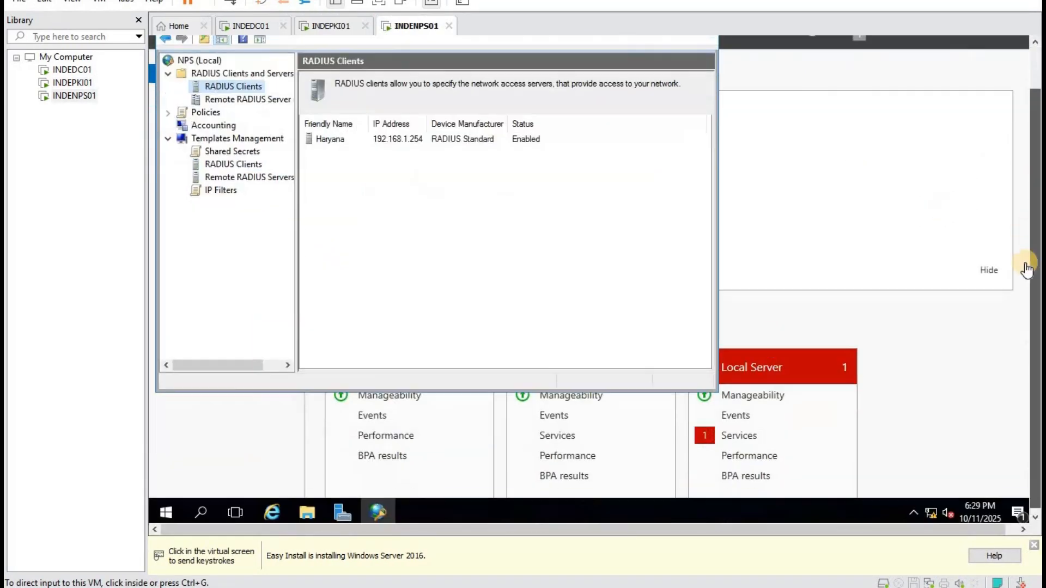
On INDENPS01, set the domain to shiva.lan, retrying after the domain-controller-not-found error.
{"action": "right_click", "coordinate": [165, 509]}
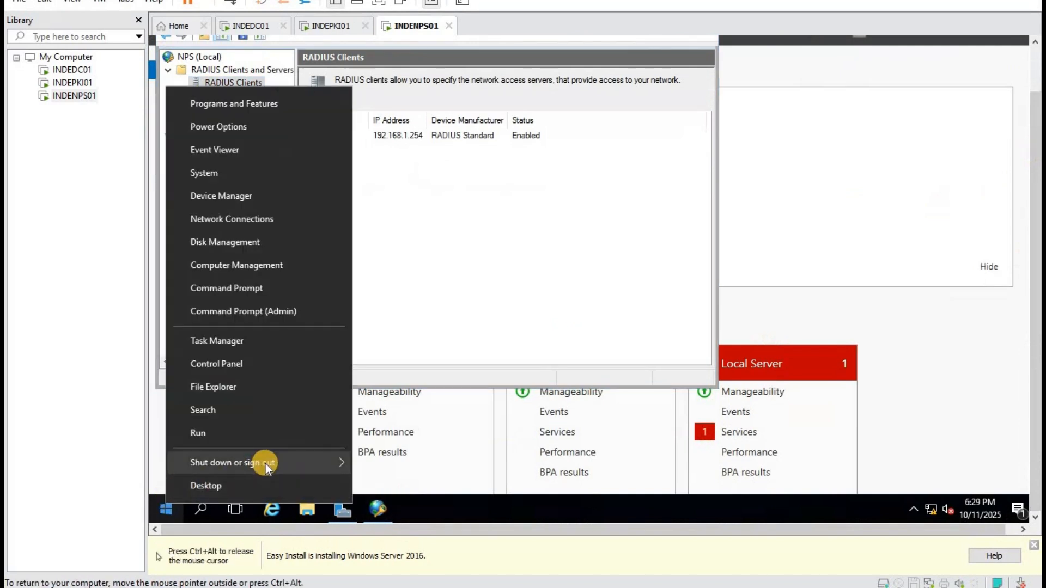
{"action": "left_click", "coordinate": [310, 511]}
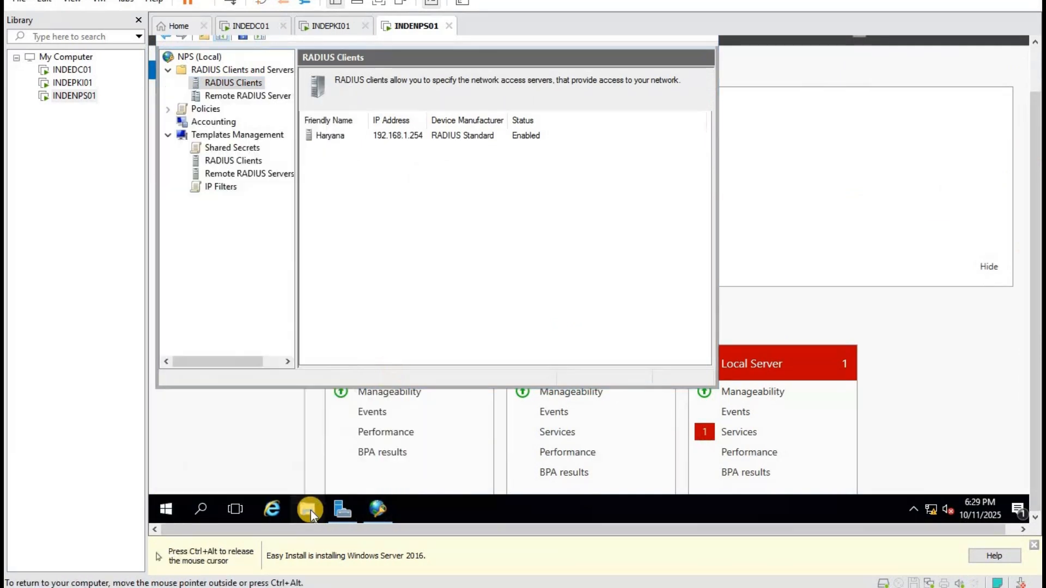
{"action": "right_click", "coordinate": [356, 207]}
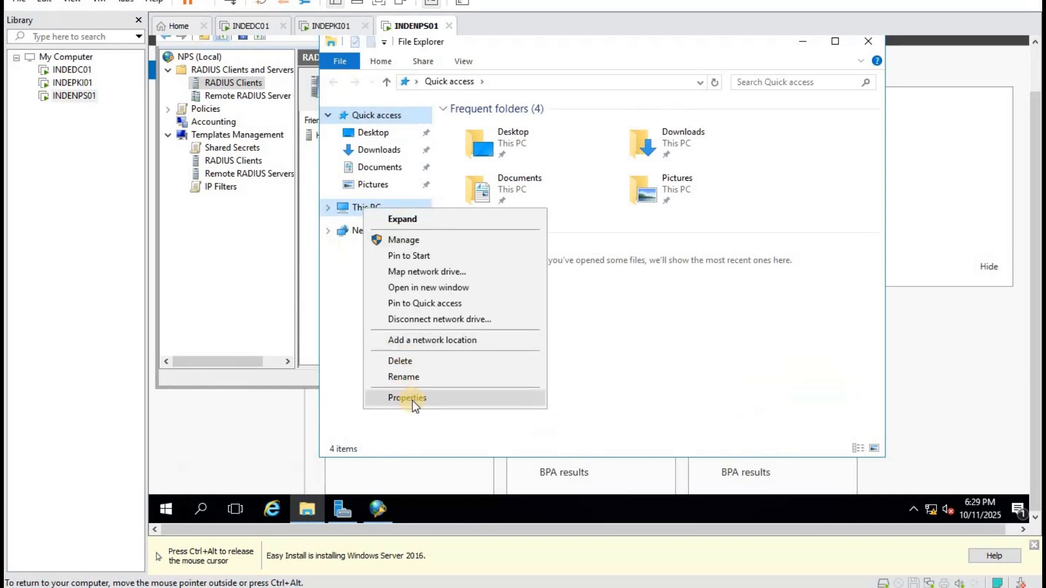
{"action": "left_click", "coordinate": [413, 398]}
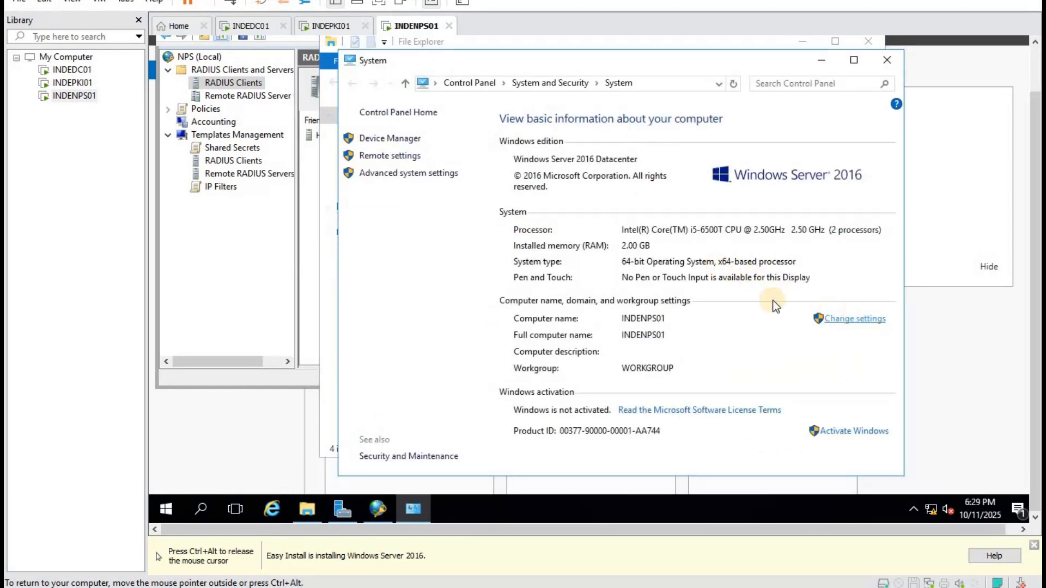
{"action": "left_click", "coordinate": [852, 319]}
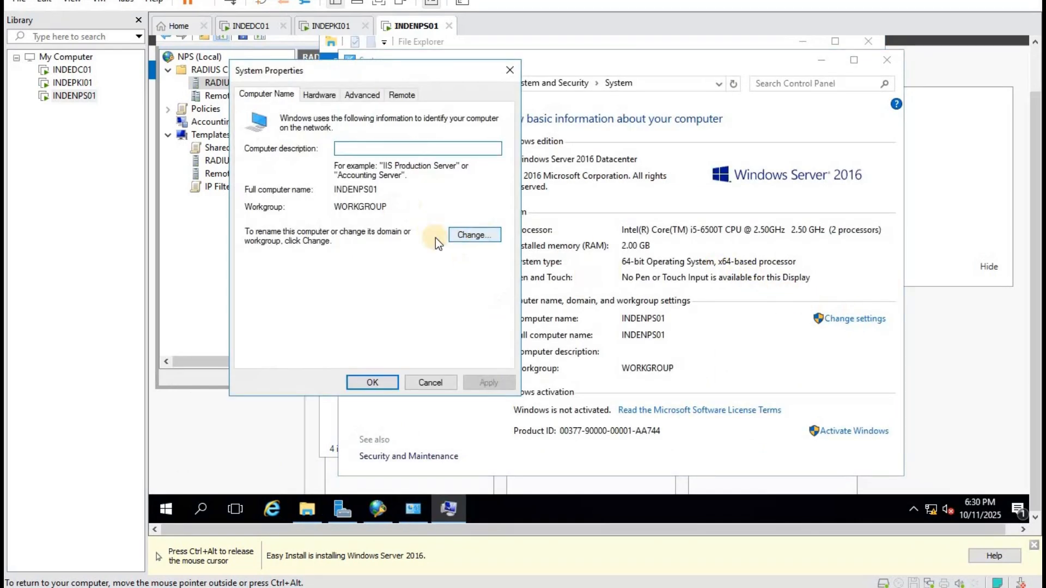
{"action": "left_click", "coordinate": [471, 237]}
{"action": "left_click", "coordinate": [293, 281]}
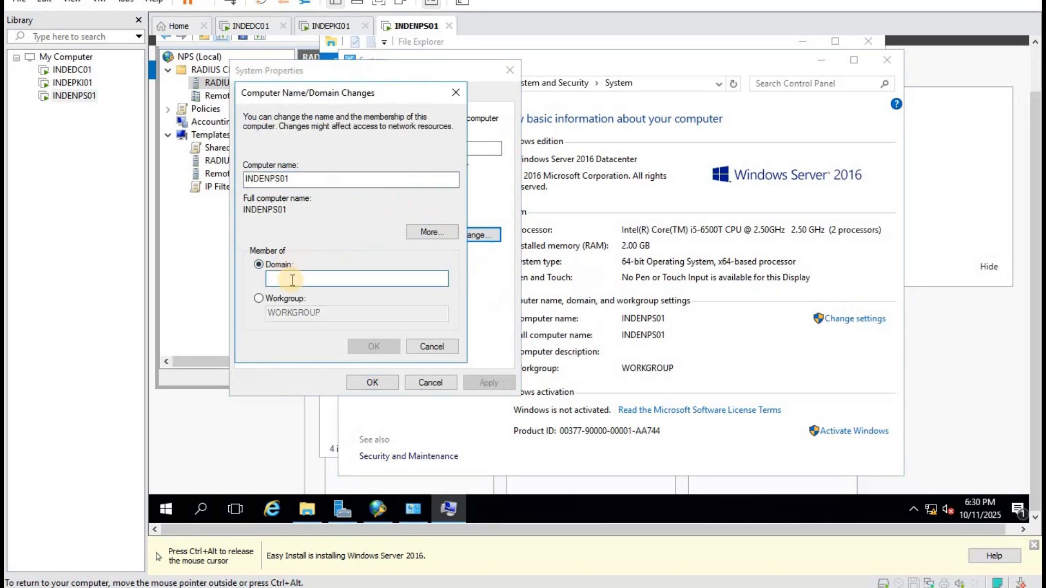
{"action": "type", "text": "shiva.lan"}
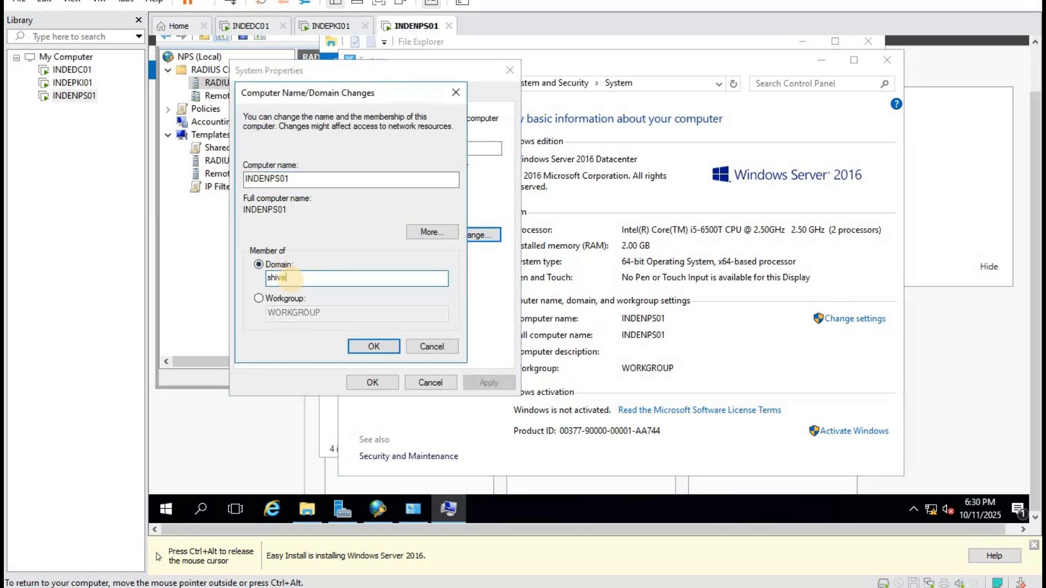
{"action": "left_click", "coordinate": [374, 346]}
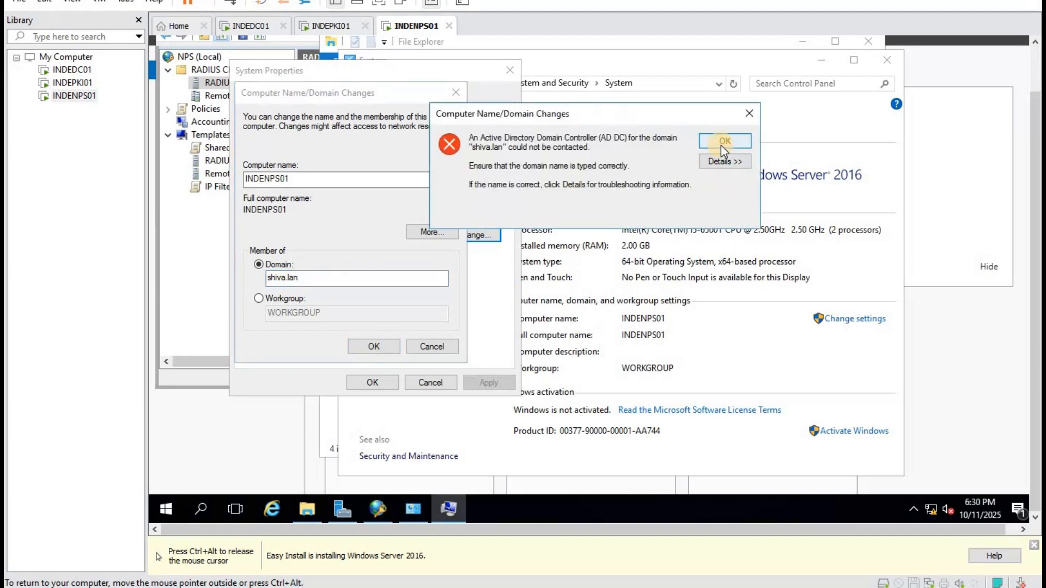
{"action": "left_click", "coordinate": [724, 141]}
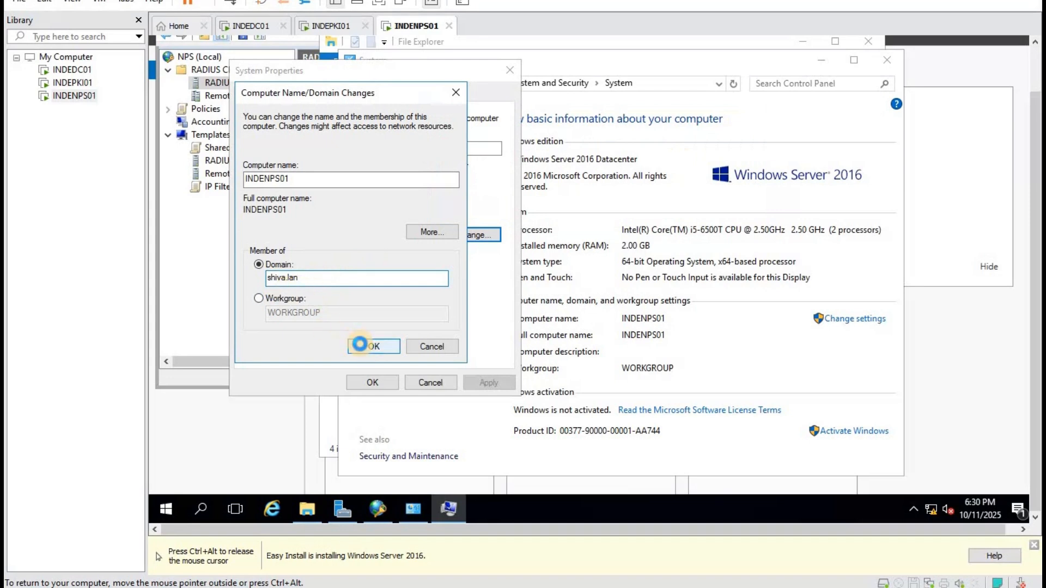
{"action": "left_click", "coordinate": [361, 346]}
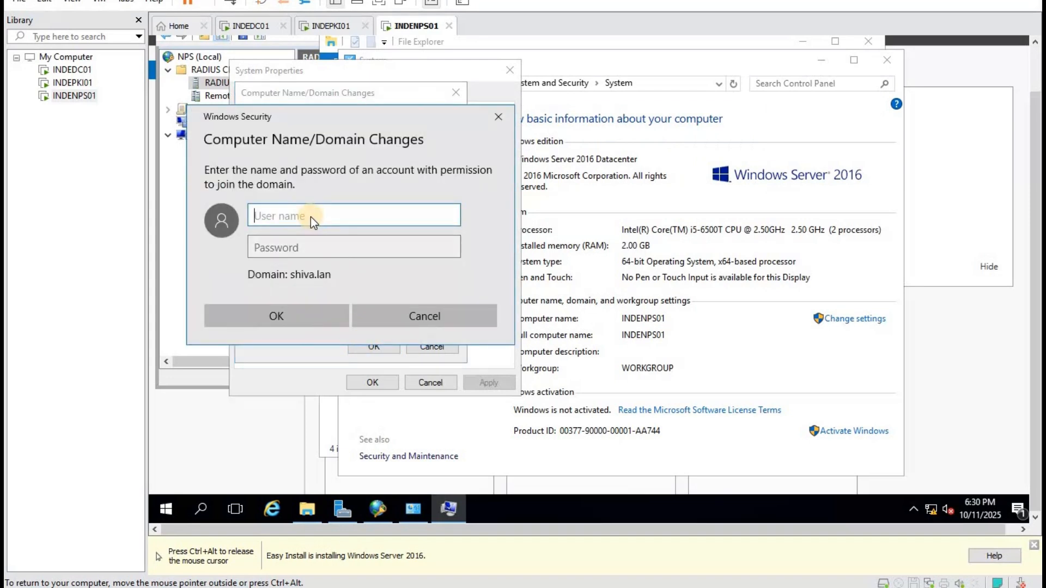
Enter the domain admin credentials, acknowledge the welcome and restart notices, and restart INDENPS01.
{"action": "type", "text": "mark"}
{"action": "key", "text": "Tab"}
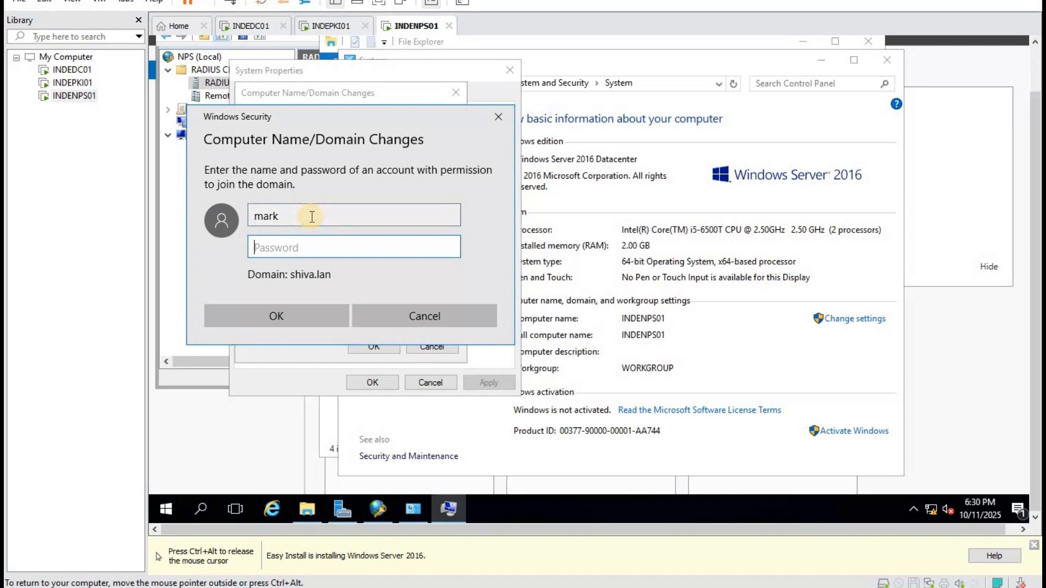
{"action": "type", "text": "Pa$$w0rd"}
{"action": "left_click", "coordinate": [282, 323]}
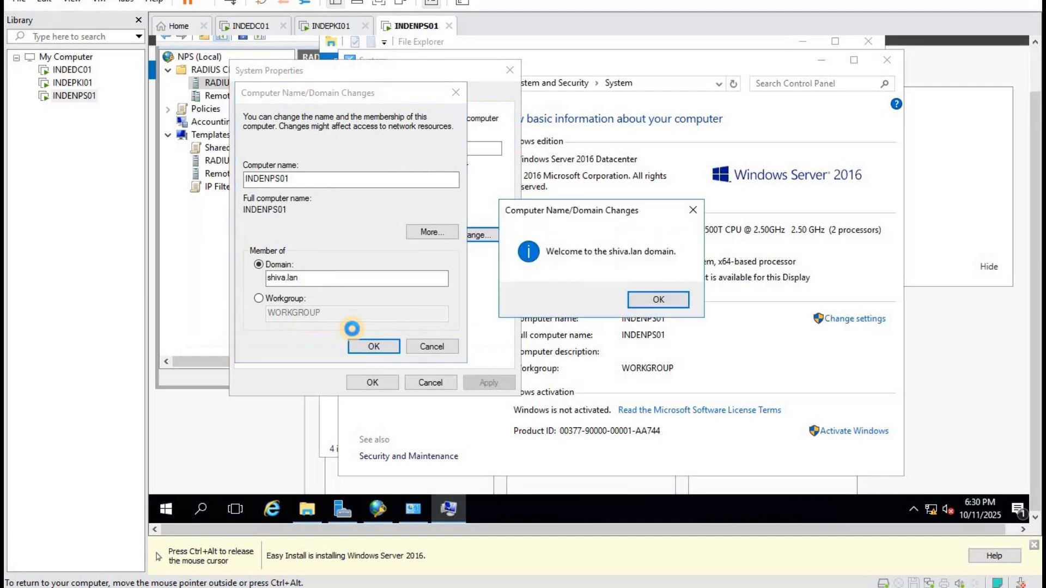
{"action": "left_click", "coordinate": [654, 299]}
{"action": "left_click", "coordinate": [679, 267]}
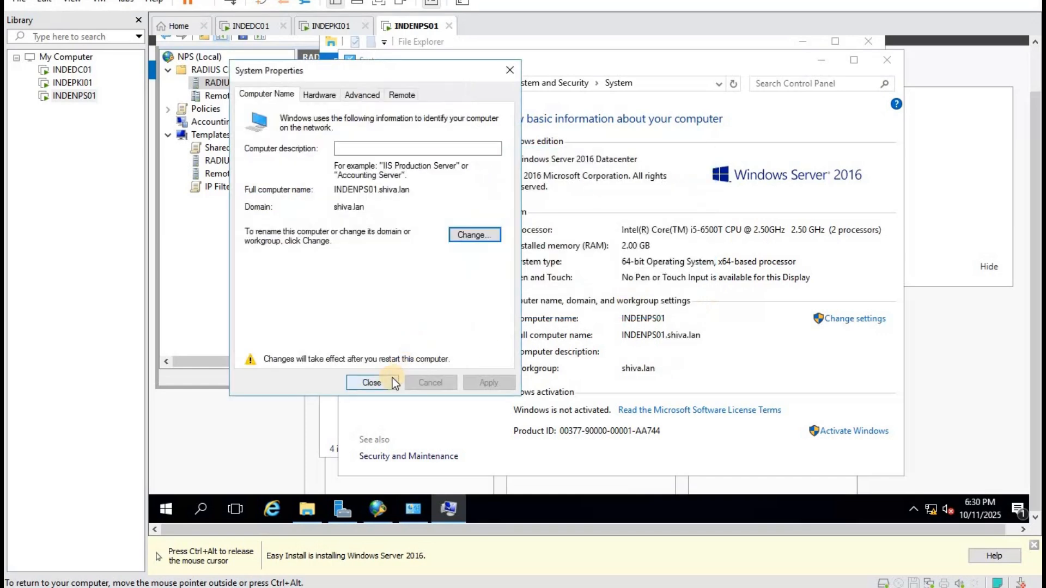
{"action": "left_click", "coordinate": [392, 379]}
{"action": "left_click", "coordinate": [570, 259]}
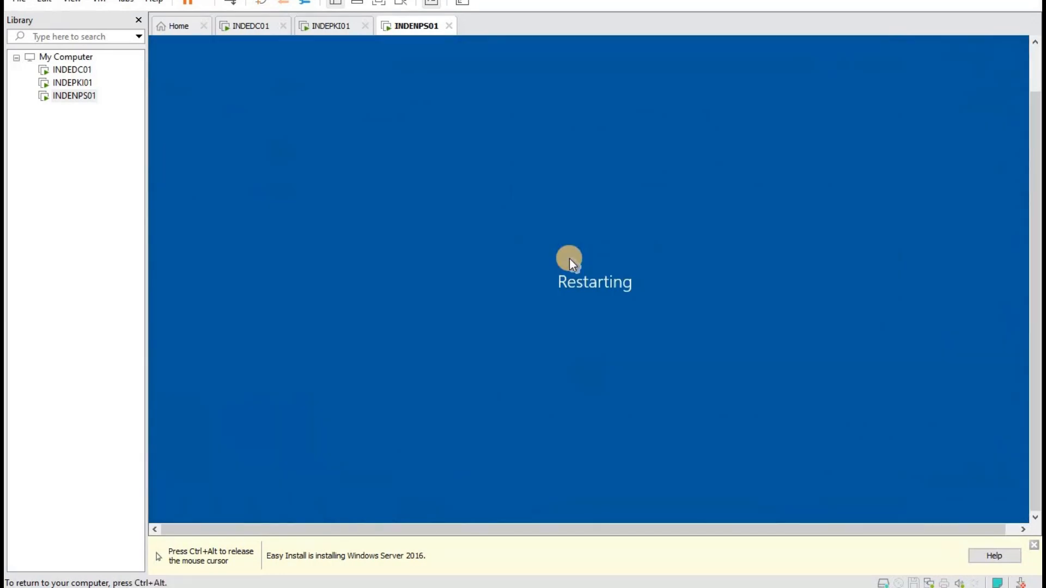
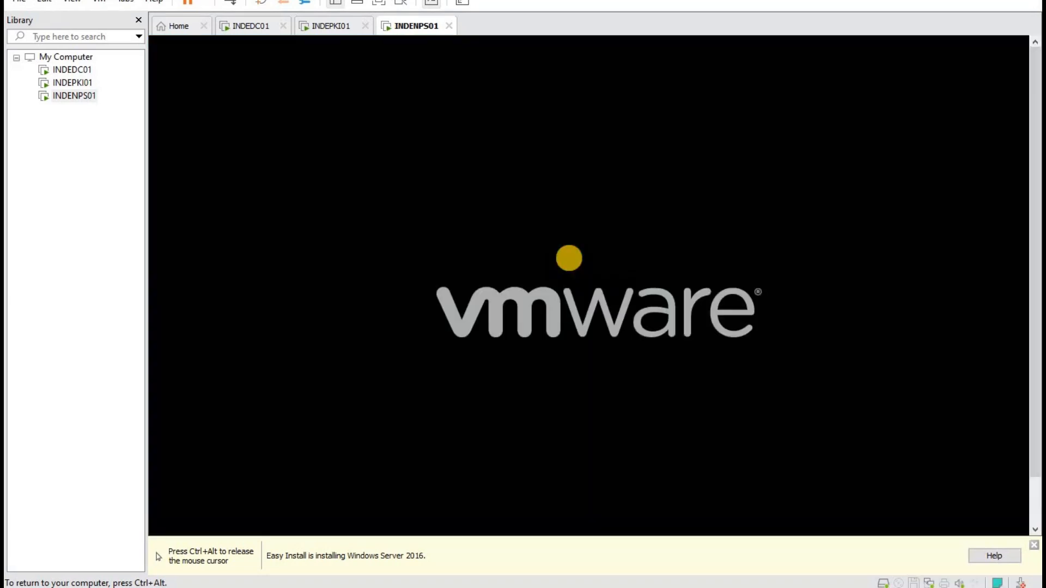
Release input from the restarting INDENPS01 virtual machine.
{"action": "key", "text": "ctrl+alt"}
Switch to INDEPKI01, send Ctrl+Alt+Del and sign in with the local account password.
{"action": "left_click", "coordinate": [327, 26]}
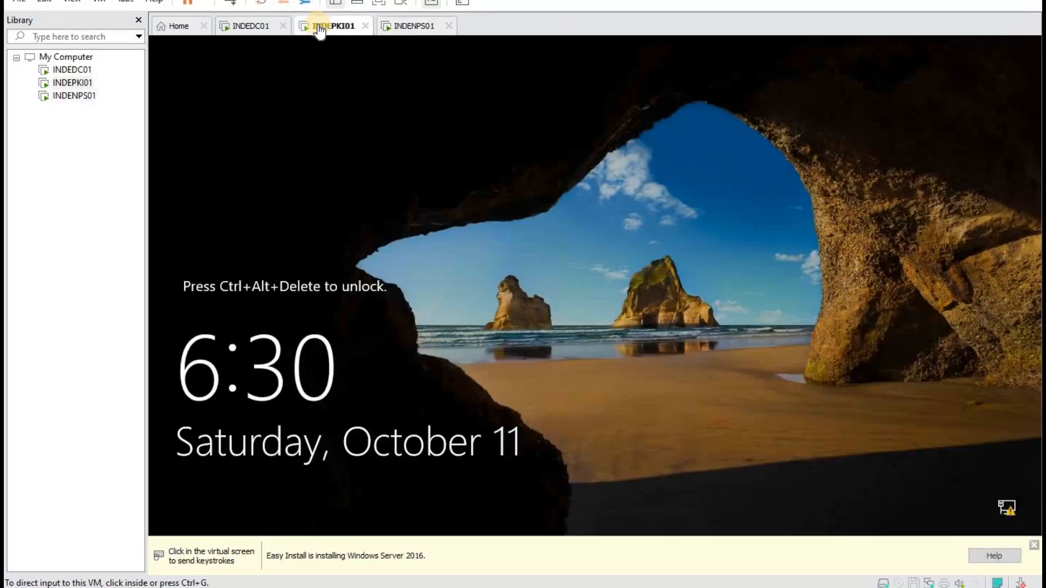
{"action": "right_click", "coordinate": [77, 84]}
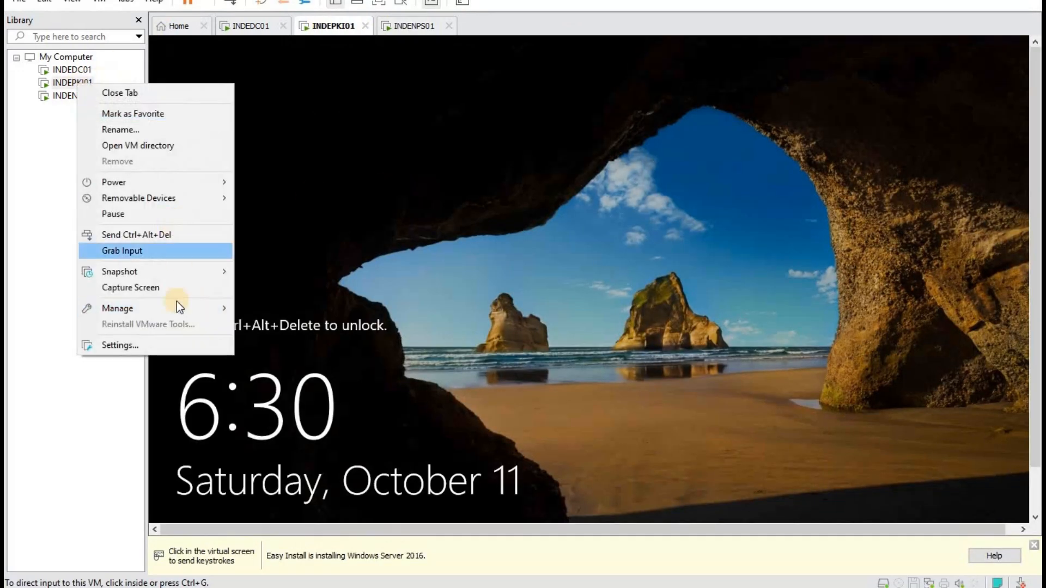
{"action": "left_click", "coordinate": [165, 241]}
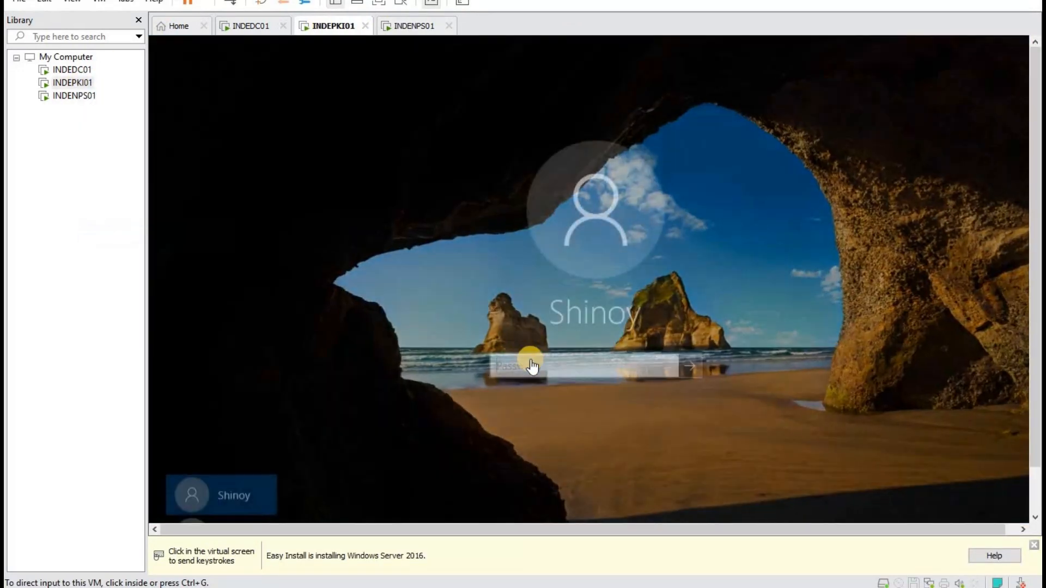
{"action": "left_click", "coordinate": [531, 360]}
{"action": "type", "text": "***"}
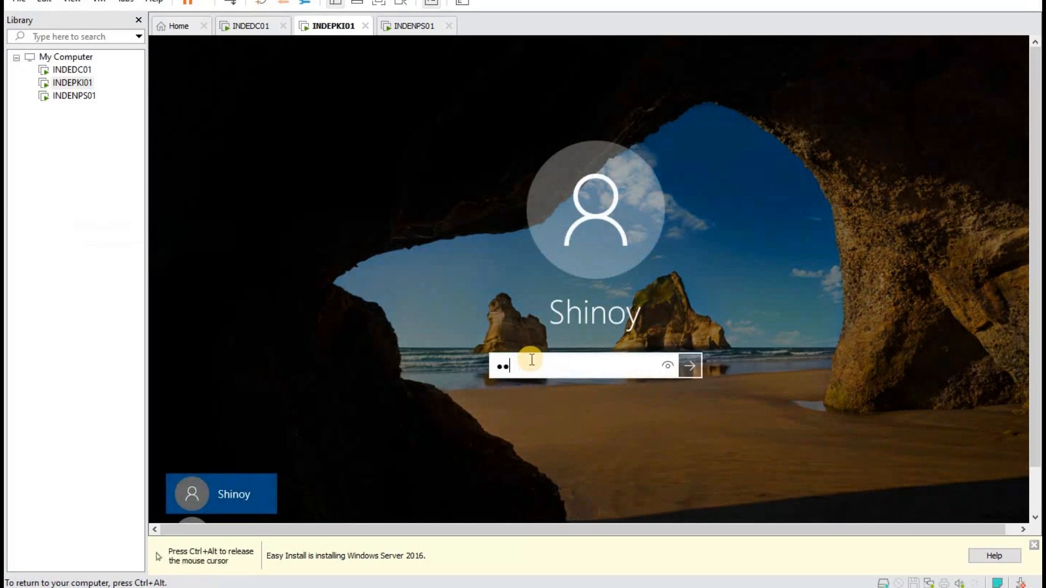
{"action": "type", "text": "**"}
{"action": "left_click", "coordinate": [690, 366]}
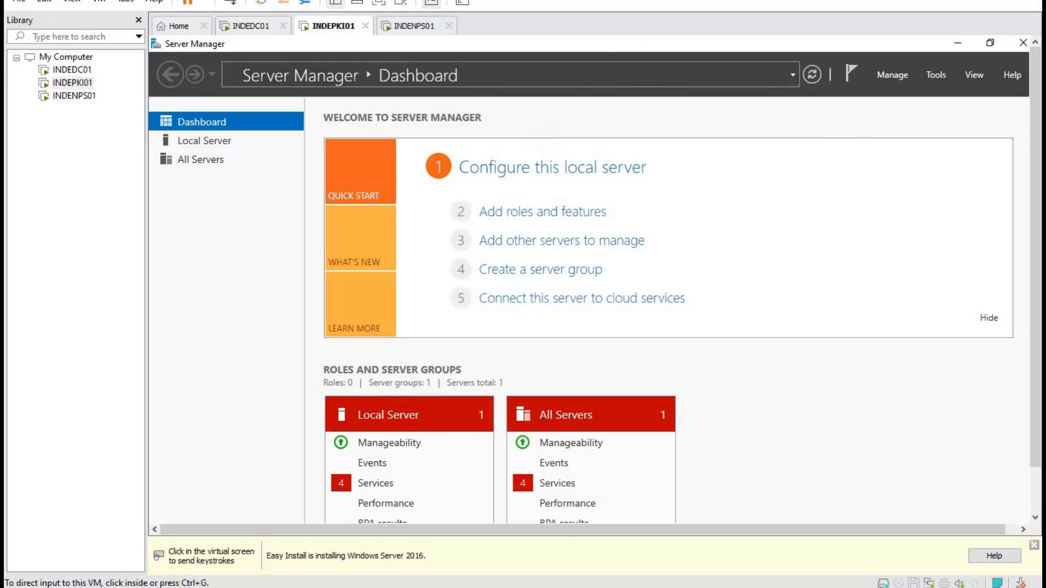
On INDEPKI01, start Add Roles and Features with role-based installation targeting this server.
{"action": "left_click", "coordinate": [422, 27]}
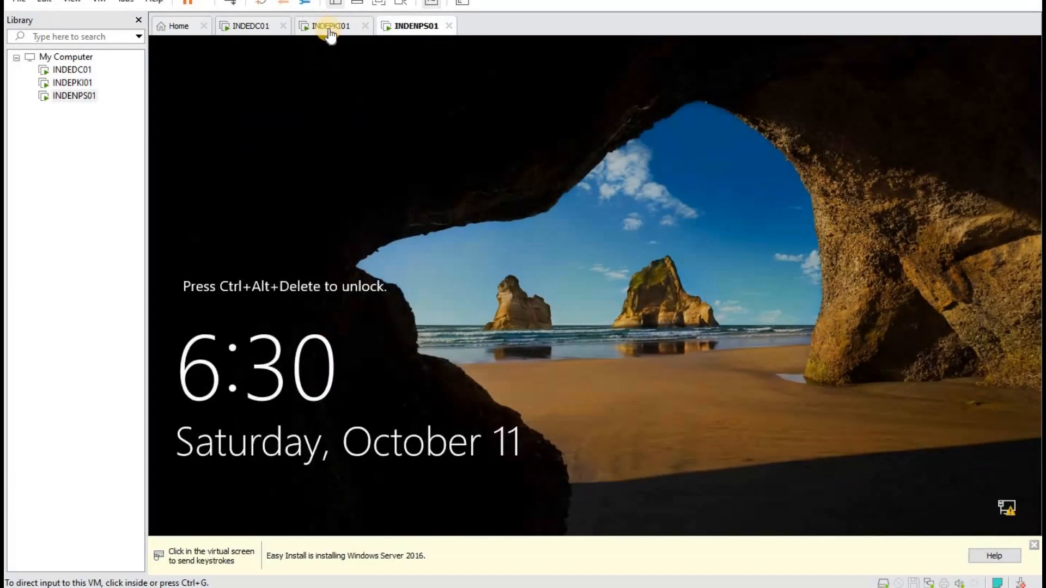
{"action": "left_click", "coordinate": [329, 26]}
{"action": "left_click", "coordinate": [940, 72]}
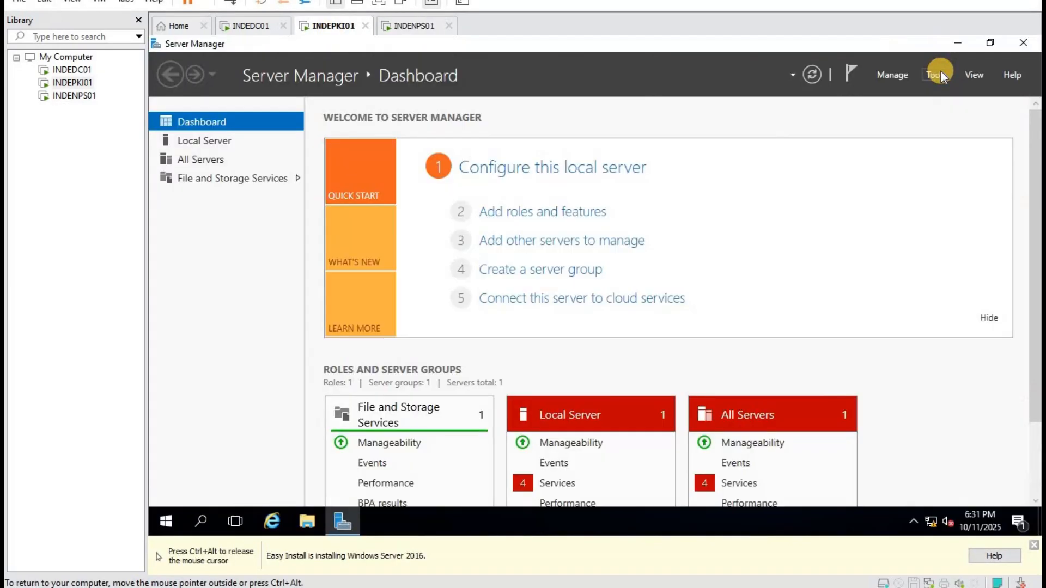
{"action": "left_click", "coordinate": [941, 72]}
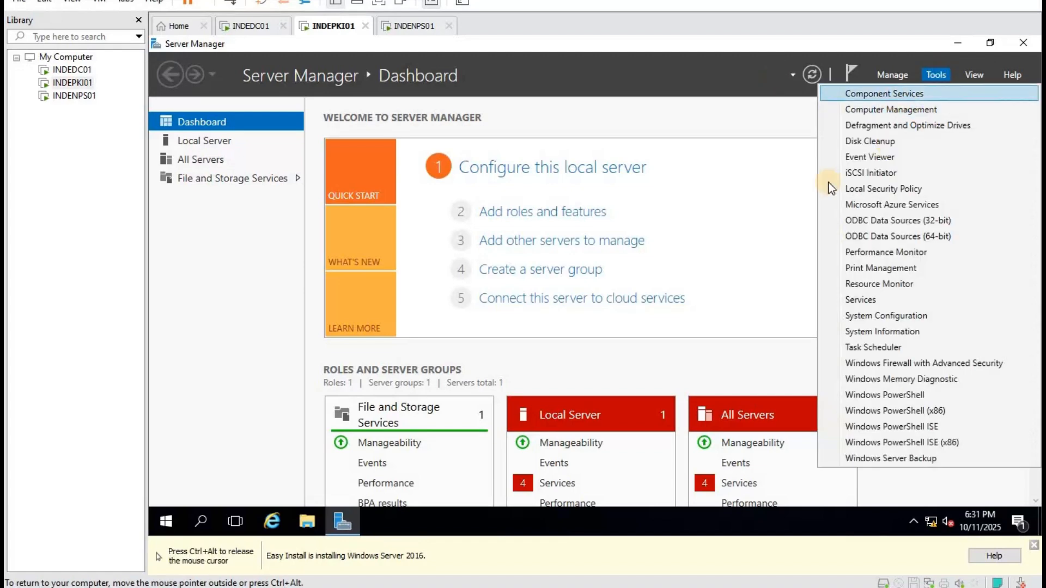
{"action": "left_click", "coordinate": [573, 214]}
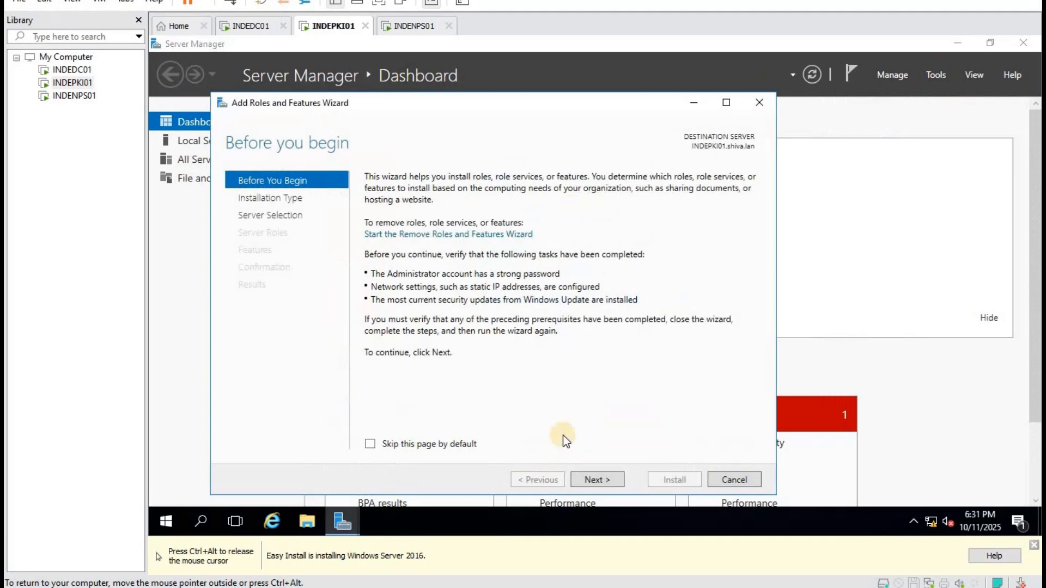
{"action": "left_click", "coordinate": [597, 480]}
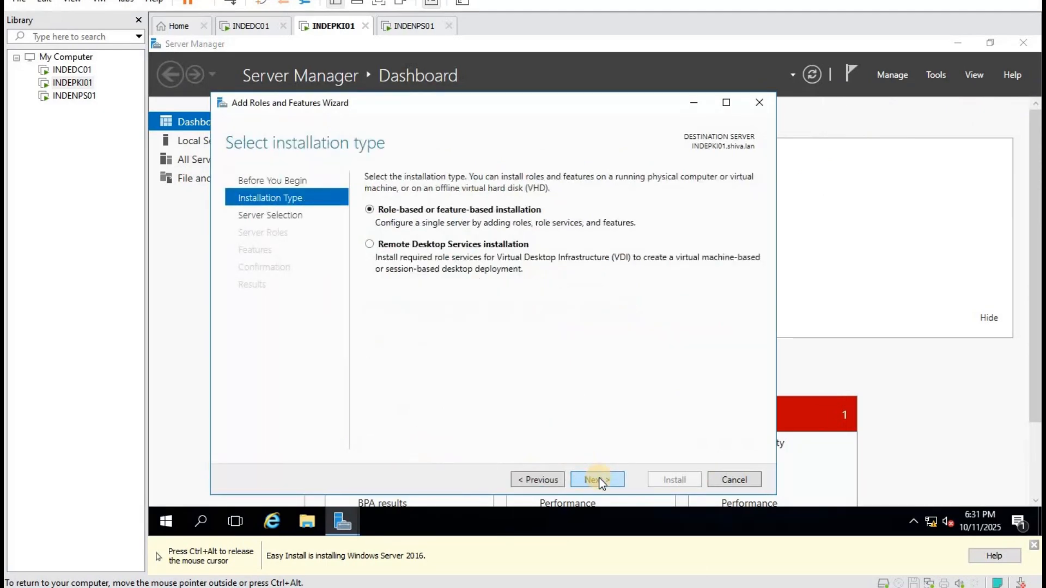
{"action": "left_click", "coordinate": [598, 480]}
{"action": "left_click", "coordinate": [598, 479]}
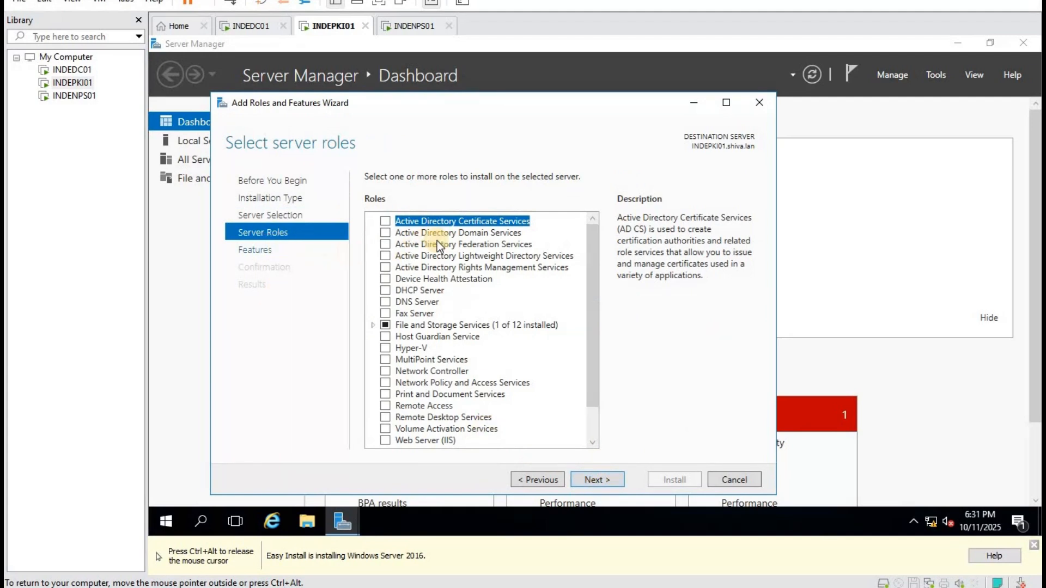
Install Active Directory Certificate Services with Certification Authority, then launch the AD CS configuration.
{"action": "left_click", "coordinate": [385, 222]}
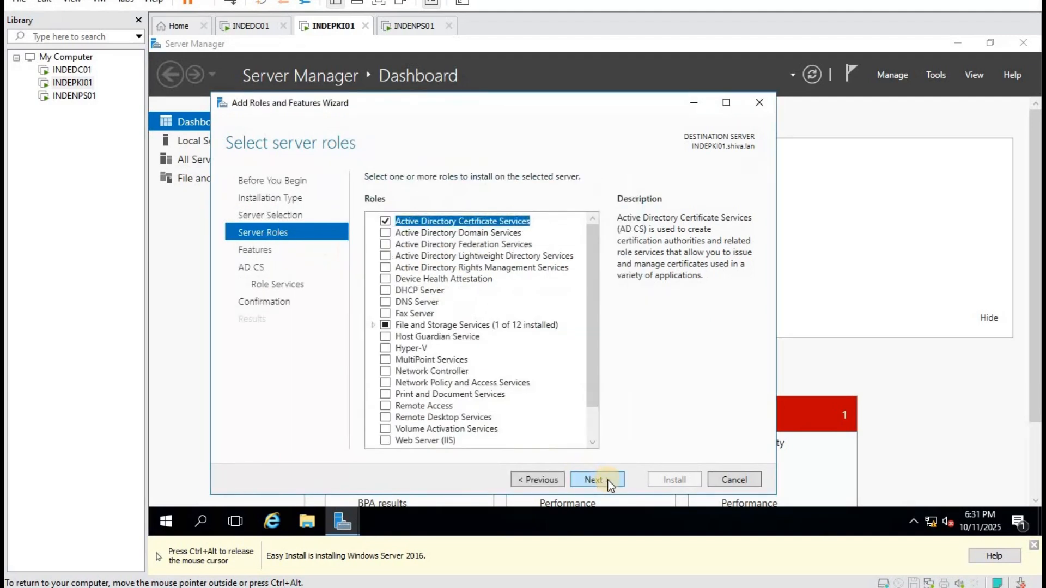
{"action": "left_click", "coordinate": [607, 479]}
{"action": "left_click", "coordinate": [607, 480]}
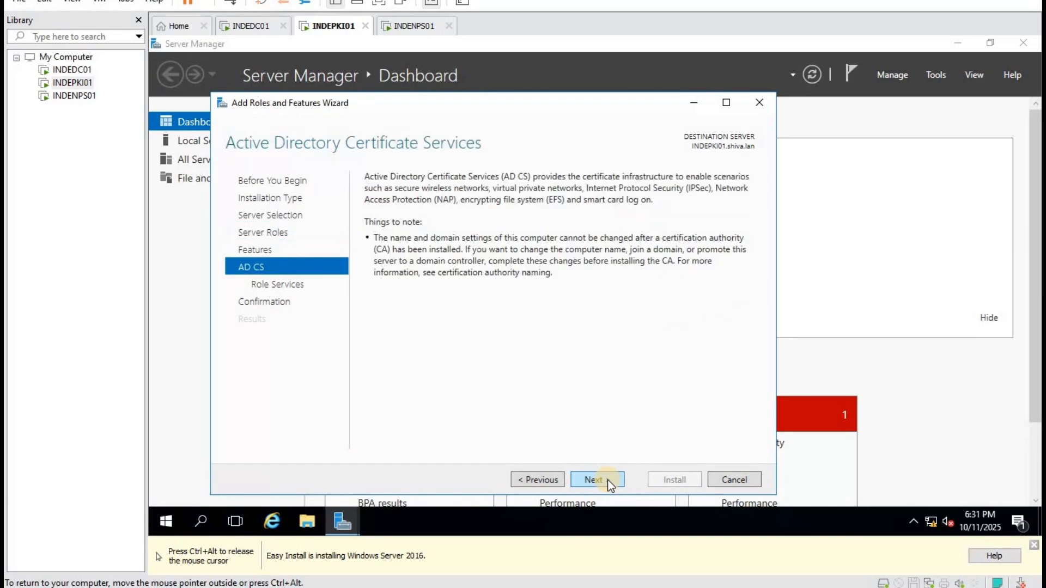
{"action": "left_click", "coordinate": [607, 479]}
{"action": "left_click", "coordinate": [607, 480]}
{"action": "left_click", "coordinate": [544, 480]}
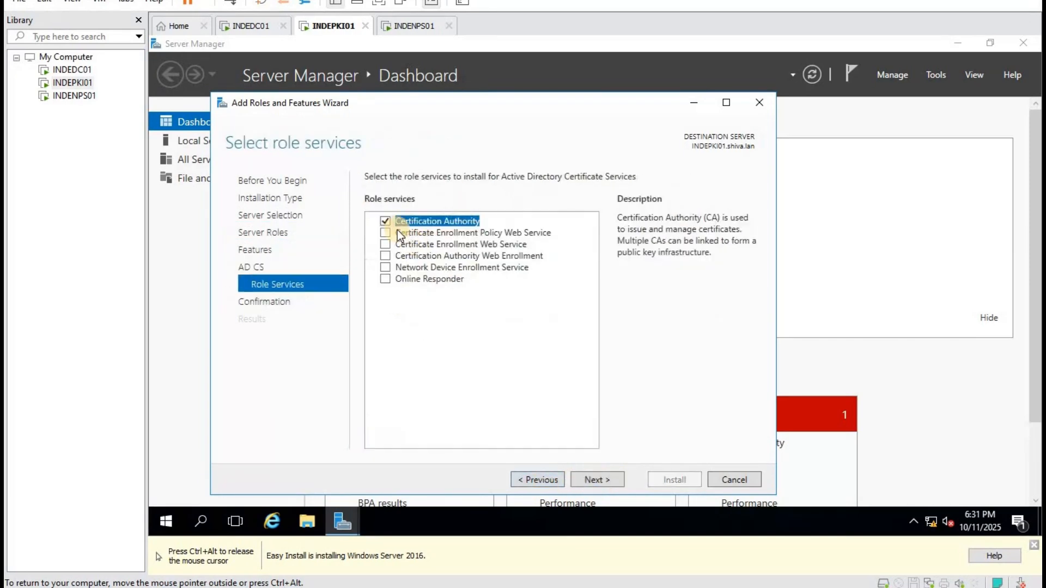
{"action": "left_click", "coordinate": [616, 478]}
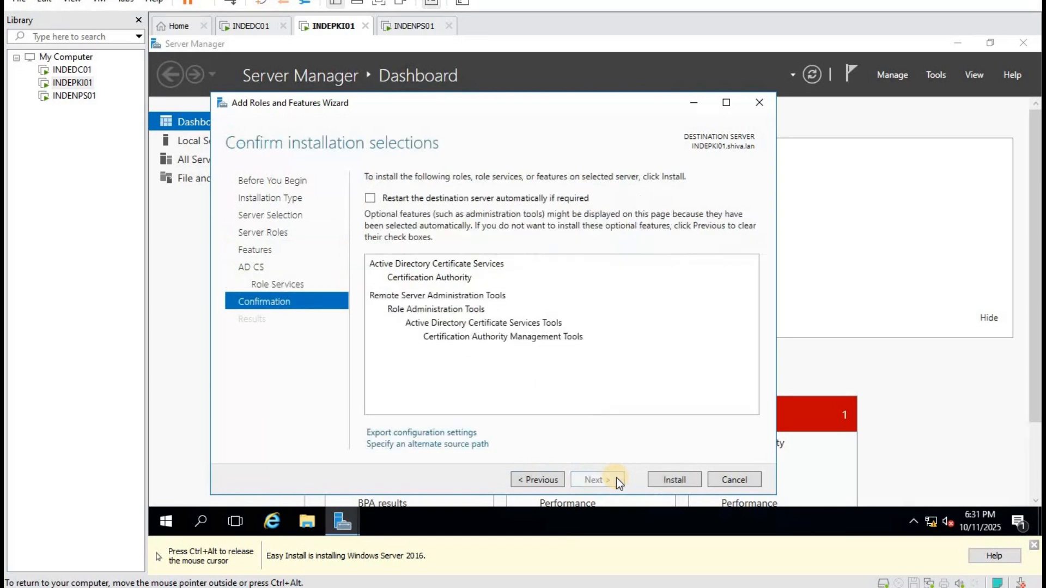
{"action": "left_click", "coordinate": [668, 478]}
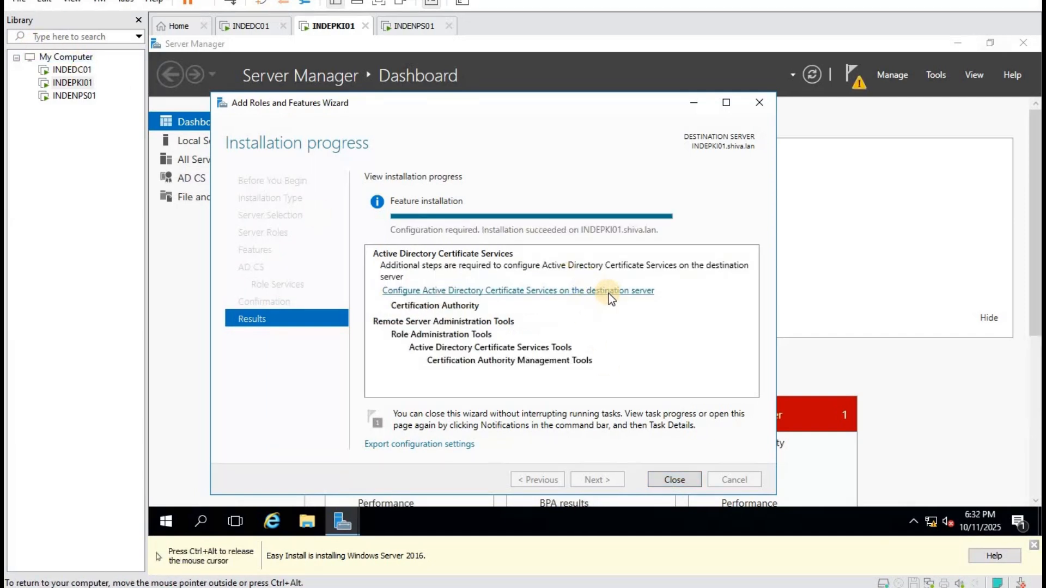
{"action": "left_click", "coordinate": [602, 292]}
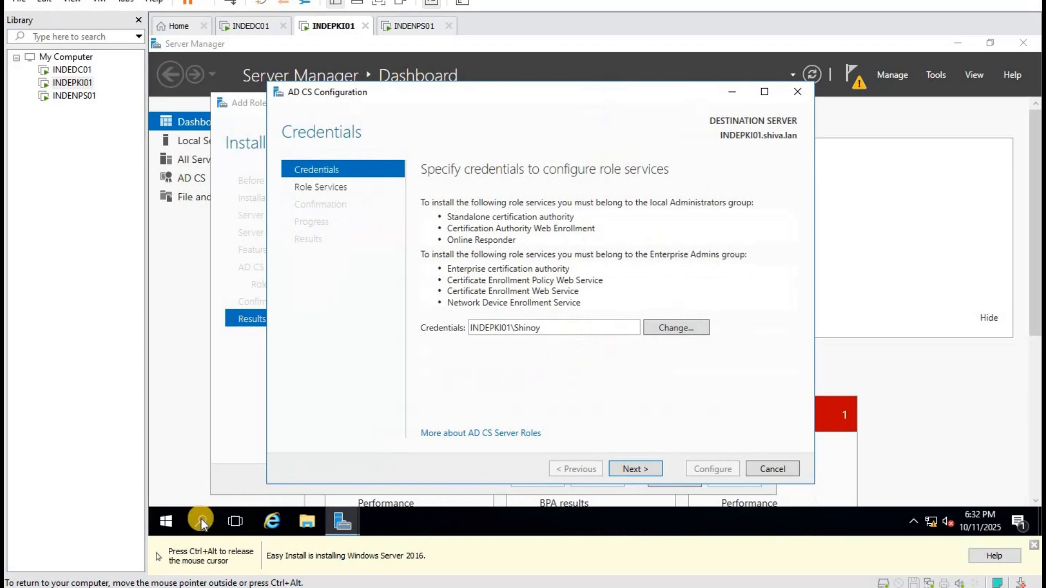
Sign out of the local account on INDEPKI01.
{"action": "right_click", "coordinate": [165, 524]}
{"action": "mouse_move", "coordinate": [312, 473]}
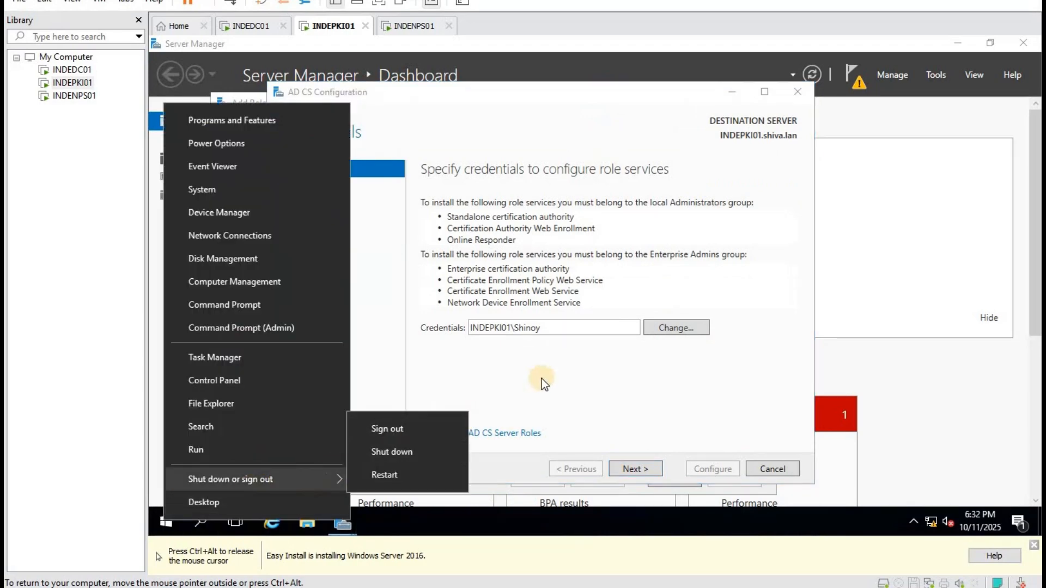
{"action": "left_click", "coordinate": [407, 430]}
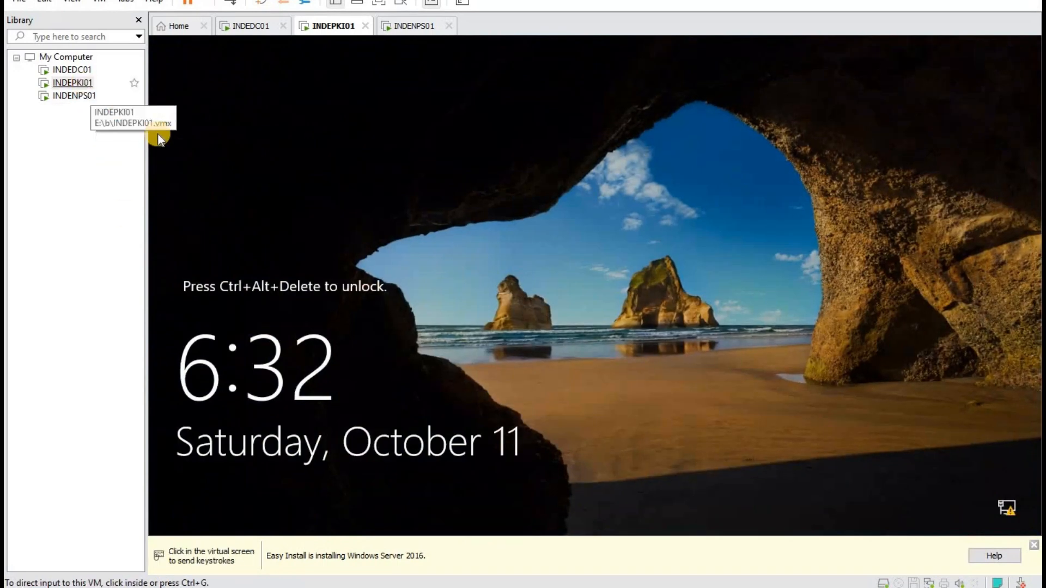
Send Ctrl+Alt+Del and sign in as Other user with the SHIVA domain account and its password.
{"action": "right_click", "coordinate": [81, 83]}
{"action": "left_click", "coordinate": [232, 234]}
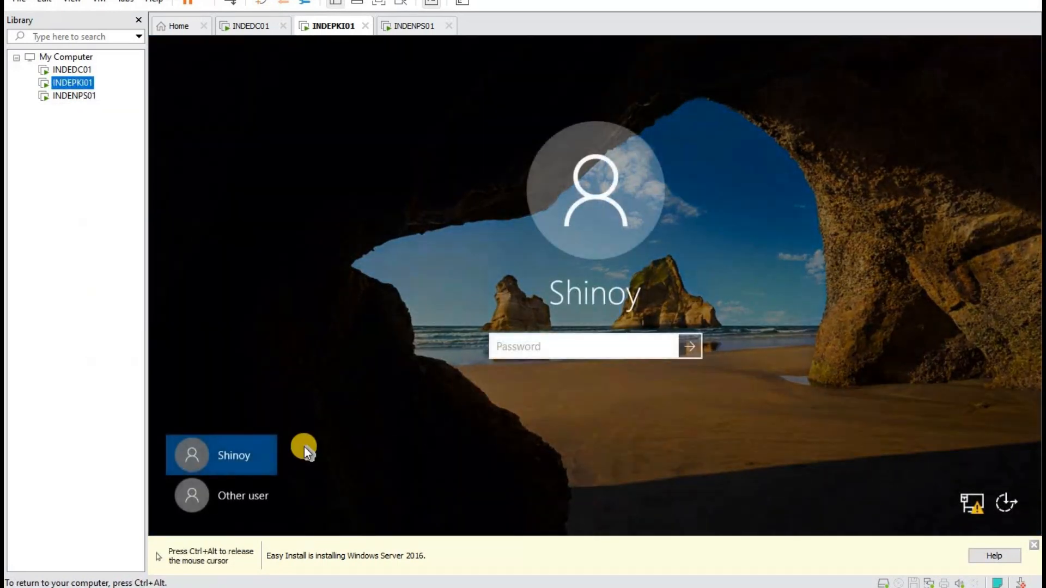
{"action": "left_click", "coordinate": [276, 495]}
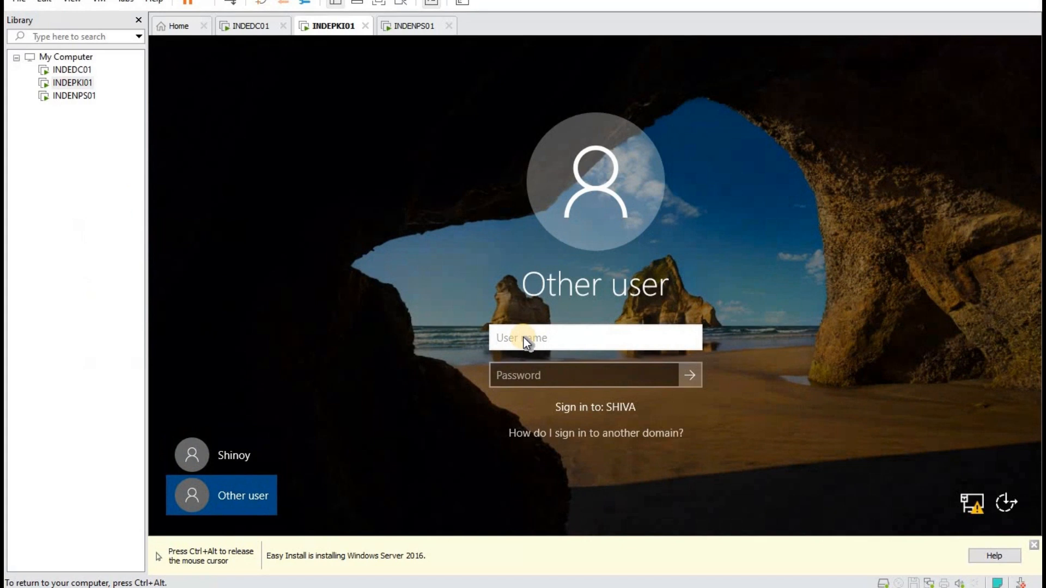
{"action": "type", "text": "mark"}
{"action": "key", "text": "Tab"}
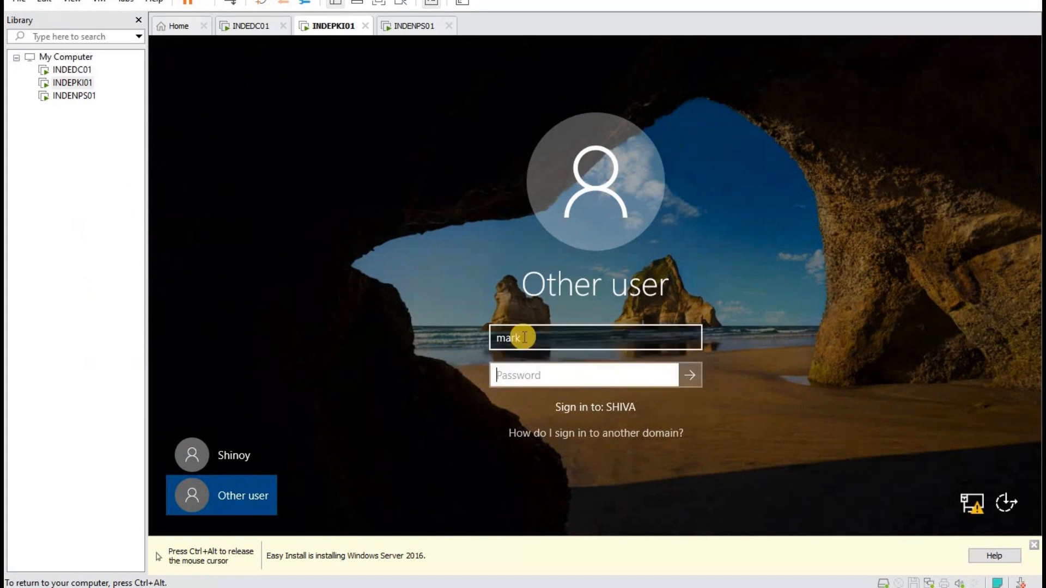
{"action": "type", "text": "********"}
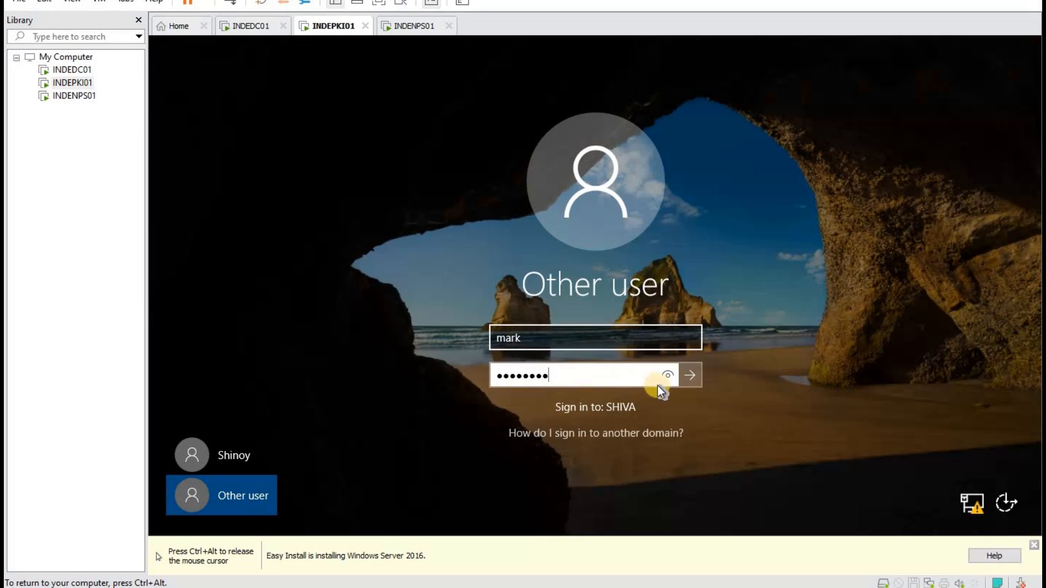
{"action": "left_click", "coordinate": [681, 373]}
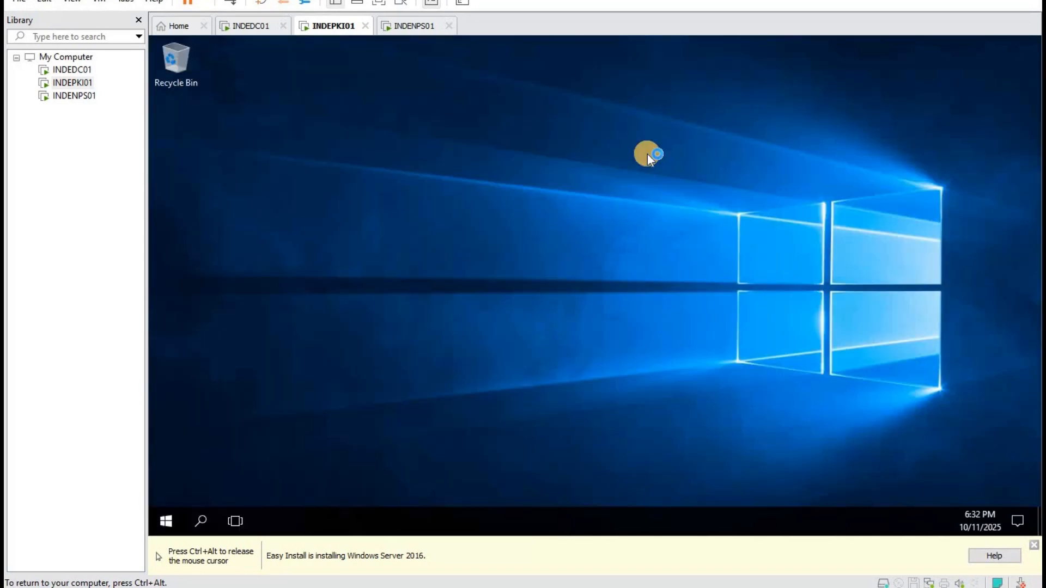
From the post-deployment notice, launch the AD CS configuration and accept the domain credentials.
{"action": "right_click", "coordinate": [163, 521]}
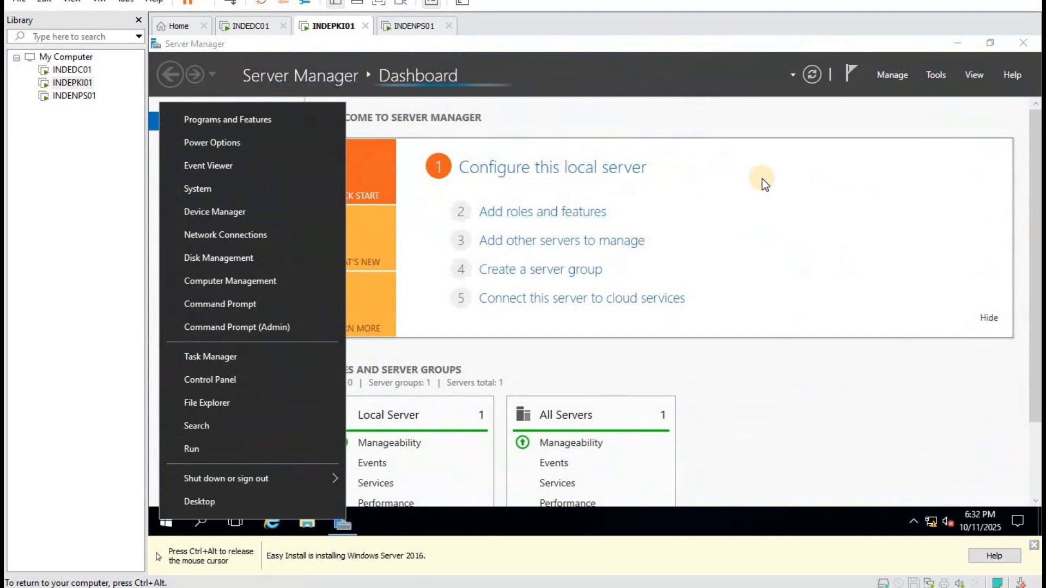
{"action": "left_click", "coordinate": [926, 97]}
{"action": "left_click", "coordinate": [941, 69]}
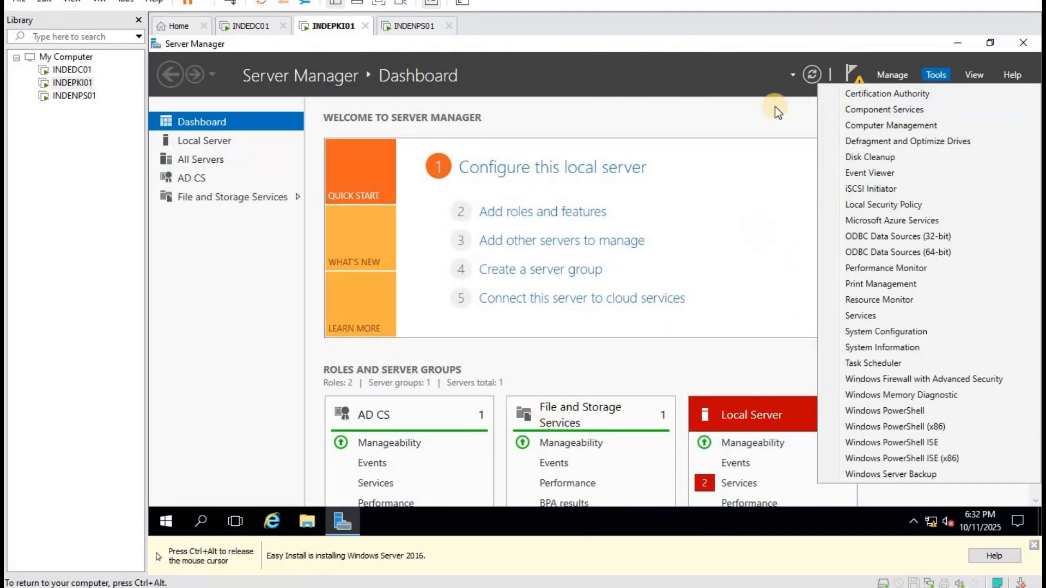
{"action": "left_click", "coordinate": [866, 93]}
{"action": "left_click", "coordinate": [860, 86]}
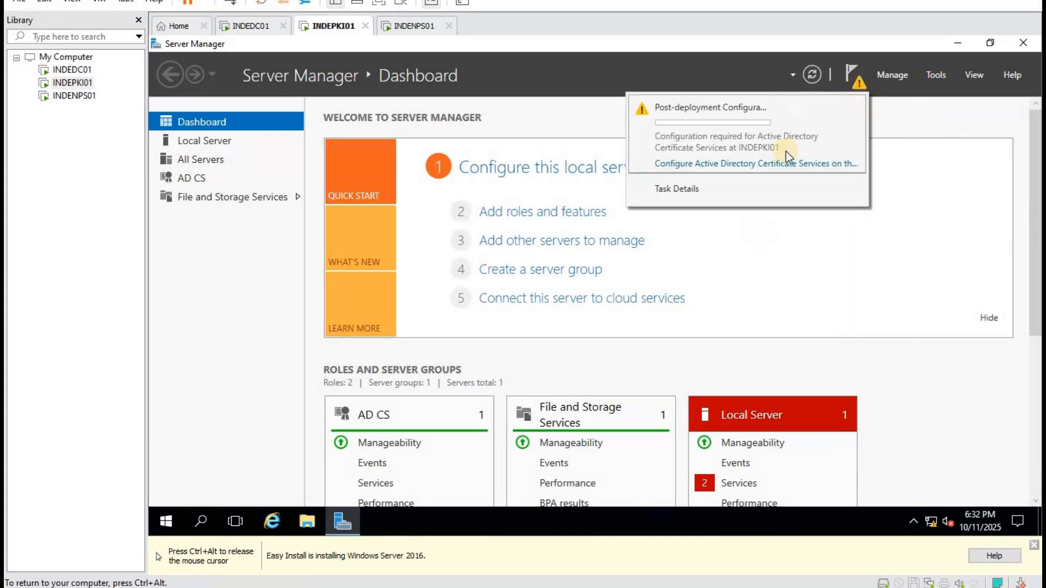
{"action": "left_click", "coordinate": [738, 164]}
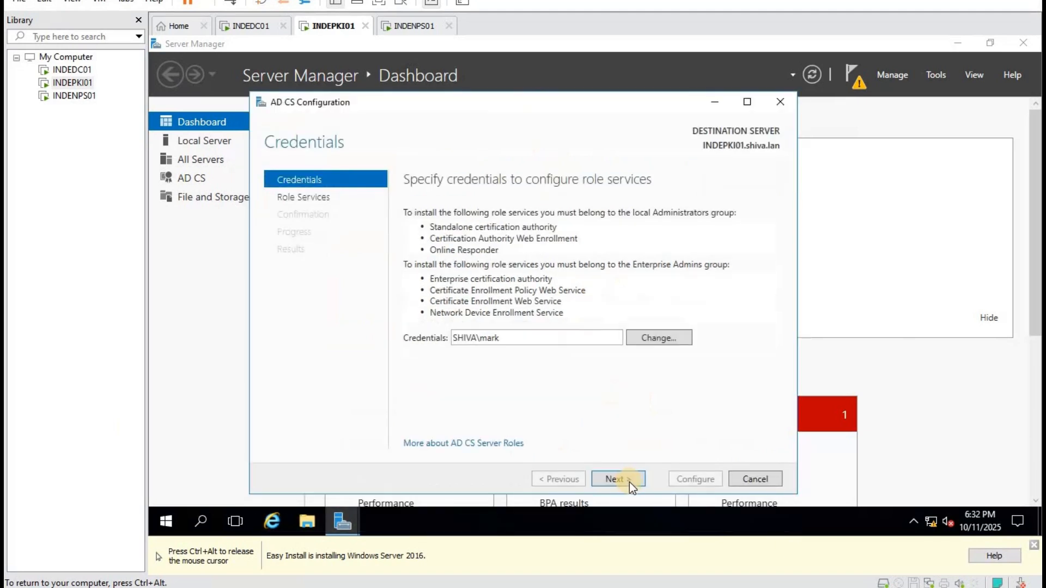
{"action": "left_click", "coordinate": [623, 480]}
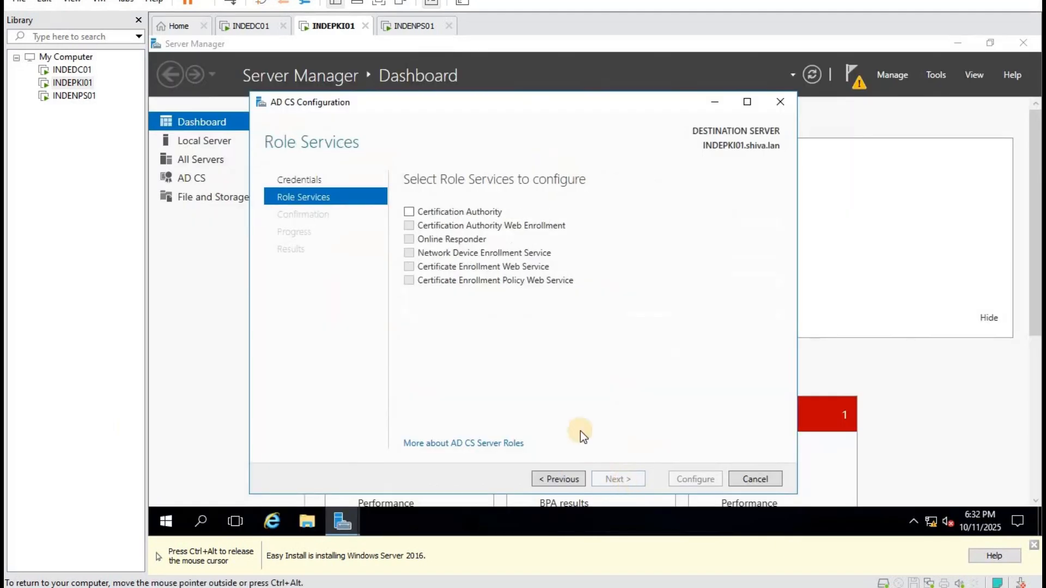
Select the Certification Authority role service, accepting default setup type, CA type, new private key and cryptography.
{"action": "left_click", "coordinate": [409, 212]}
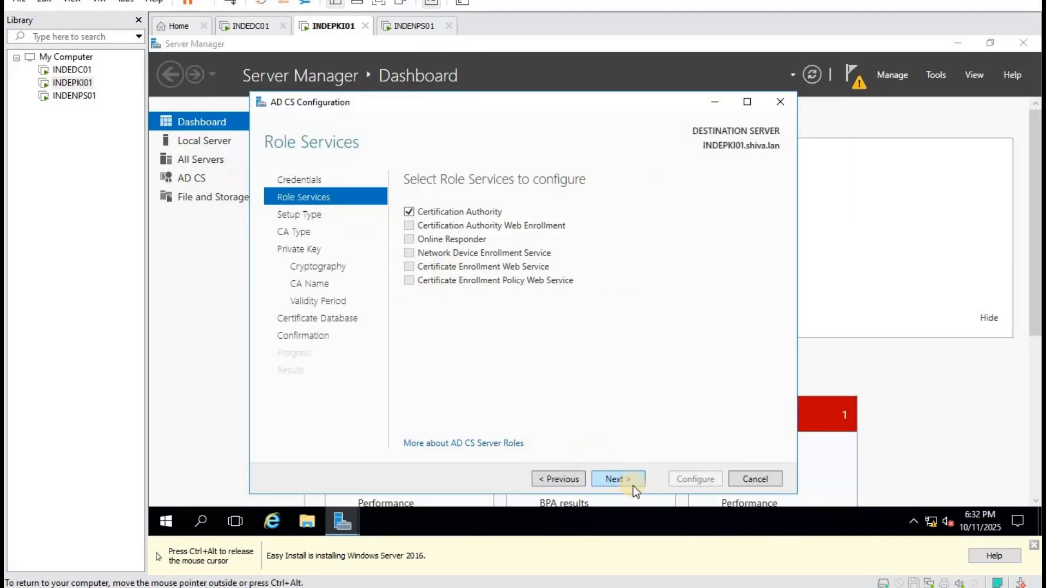
{"action": "left_click", "coordinate": [622, 482]}
{"action": "left_click", "coordinate": [622, 481]}
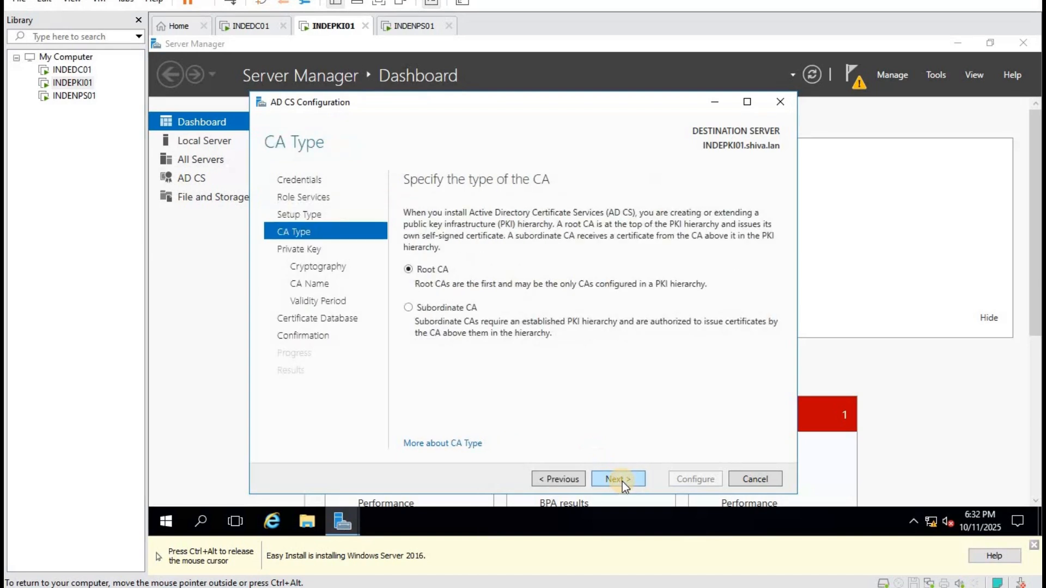
{"action": "left_click", "coordinate": [622, 482]}
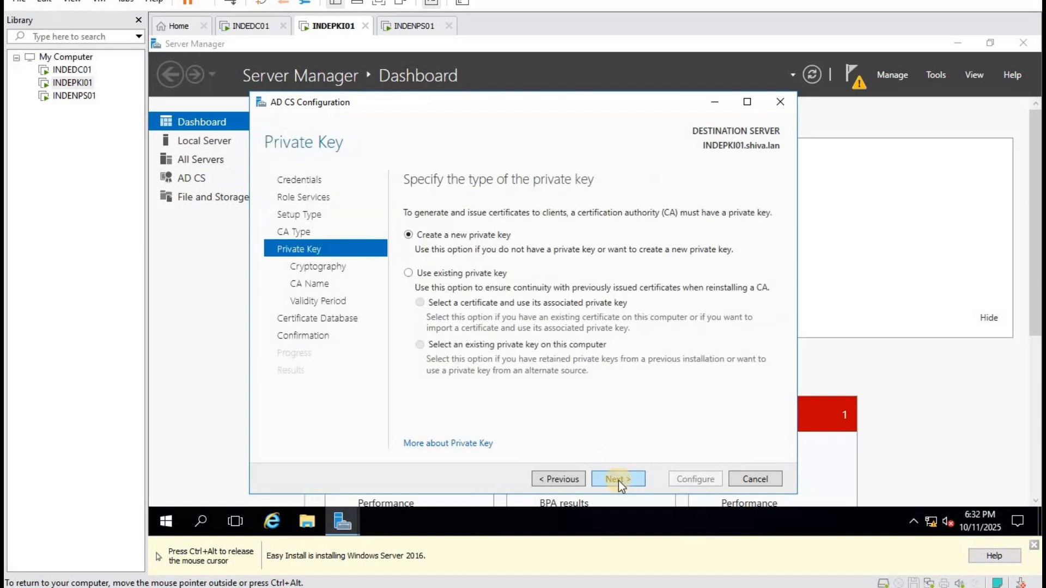
{"action": "left_click", "coordinate": [619, 480]}
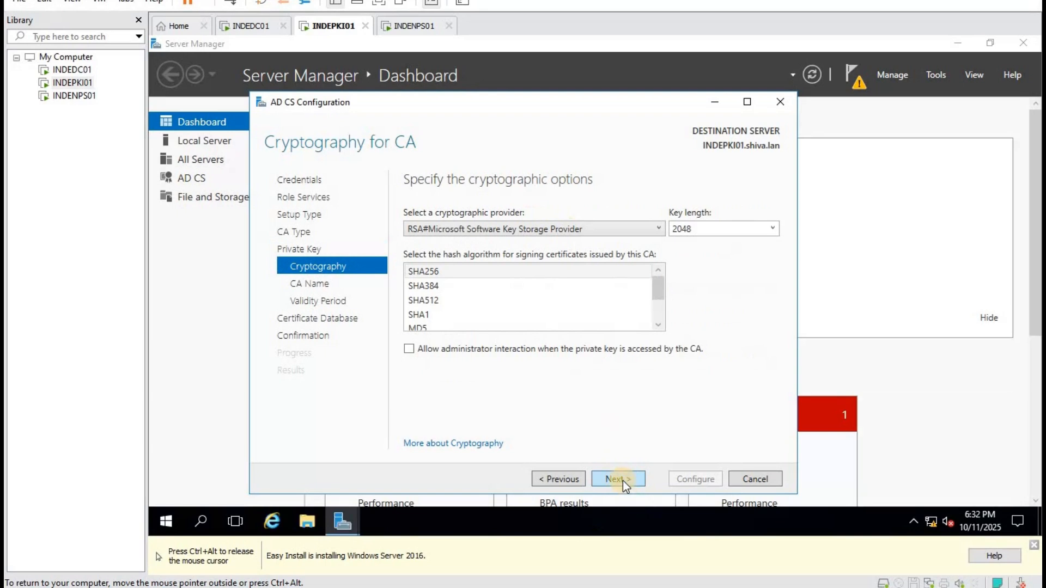
{"action": "left_click", "coordinate": [623, 481]}
Keep the default CA name, 5-year validity and database locations, then configure the CA and close.
{"action": "left_click", "coordinate": [623, 481]}
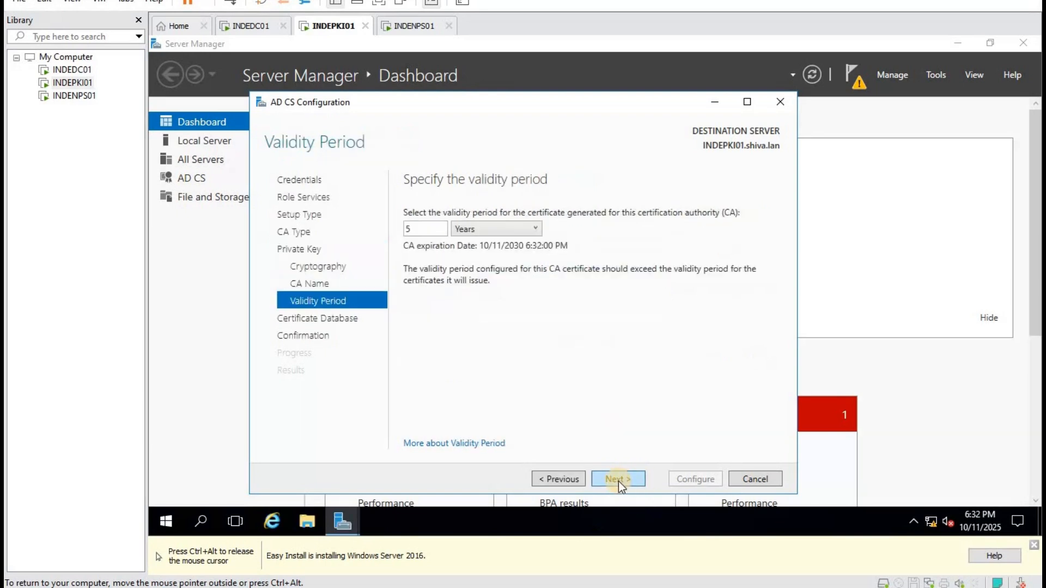
{"action": "left_click", "coordinate": [619, 481]}
{"action": "left_click", "coordinate": [619, 482]}
{"action": "left_click", "coordinate": [689, 478]}
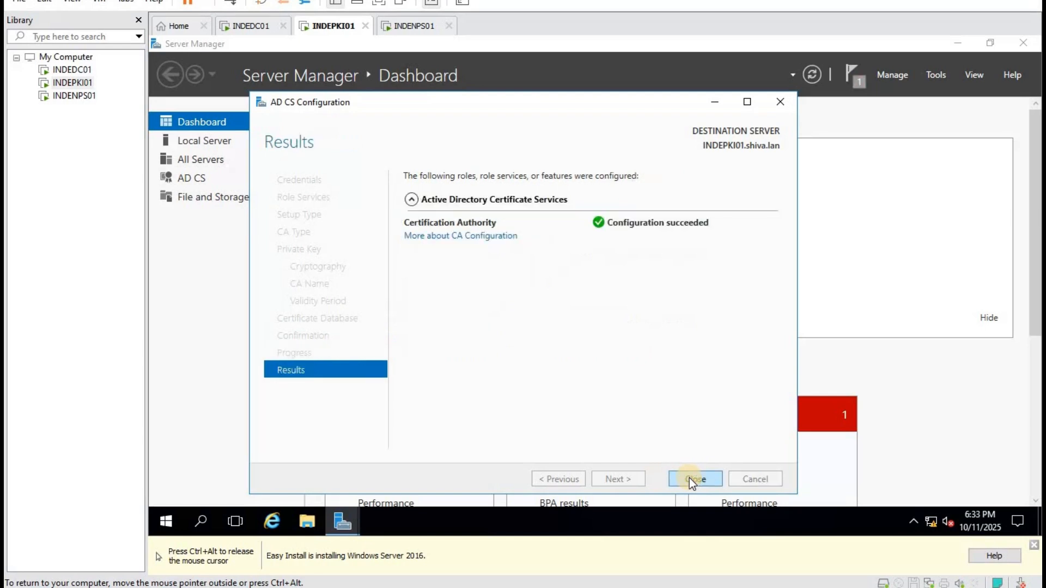
{"action": "left_click", "coordinate": [689, 478]}
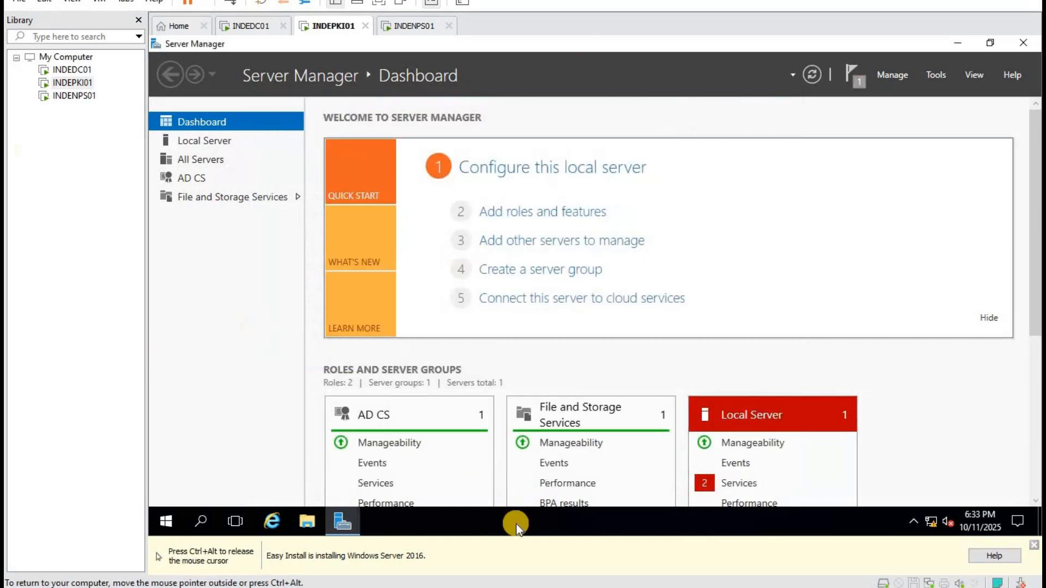
{"action": "left_click", "coordinate": [463, 587]}
Review the EAP TLS notes in Notepad, then switch back to the INDEPKI01 screen.
{"action": "left_click", "coordinate": [346, 276]}
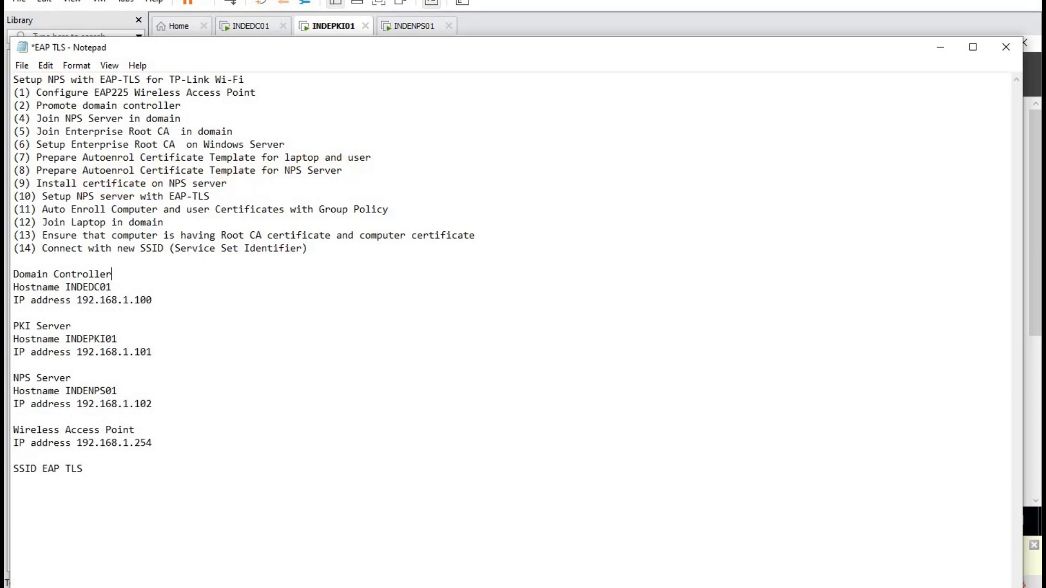
{"action": "left_click", "coordinate": [617, 587]}
{"action": "left_click", "coordinate": [698, 501]}
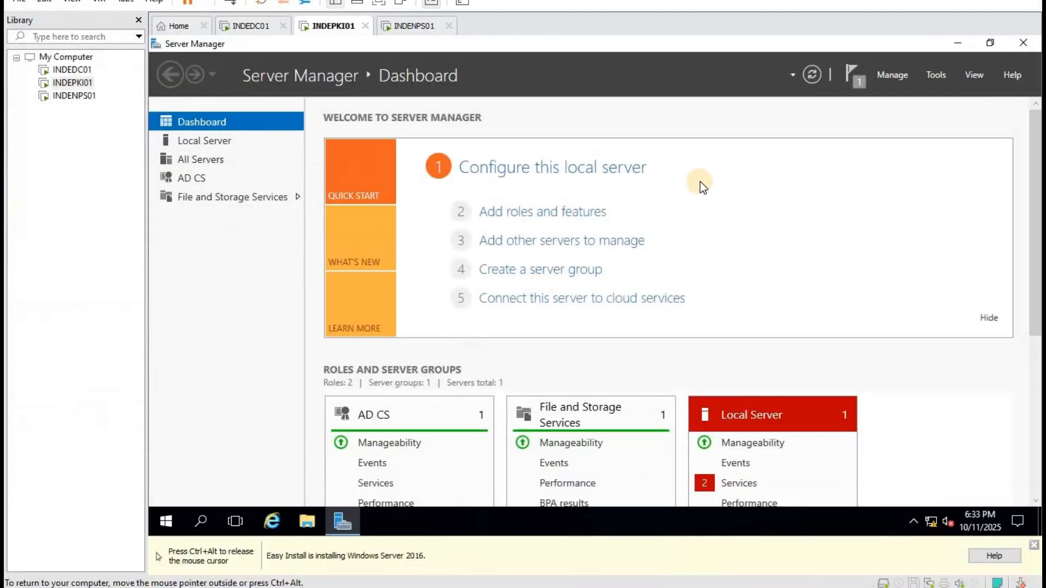
Open the Certification Authority console, manage Certificate Templates, and select the RAS and IAS Server template.
{"action": "left_click", "coordinate": [945, 74]}
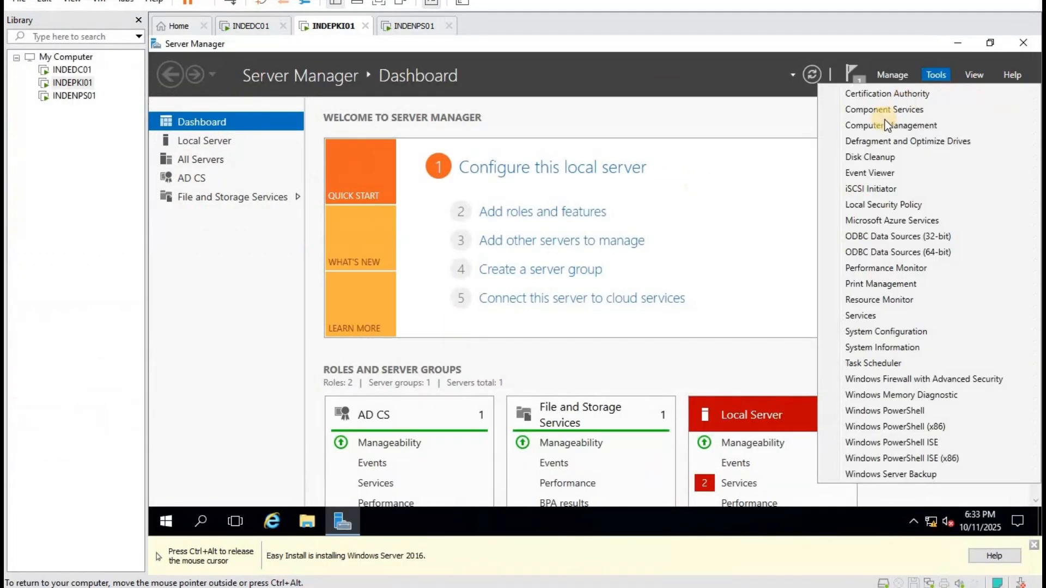
{"action": "left_click", "coordinate": [885, 91]}
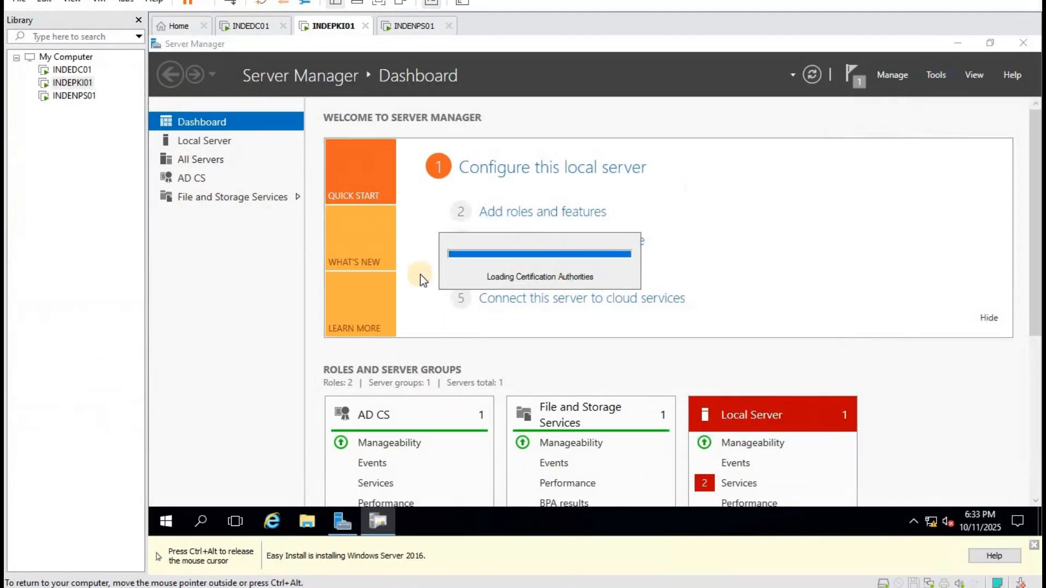
{"action": "double_click", "coordinate": [345, 203]}
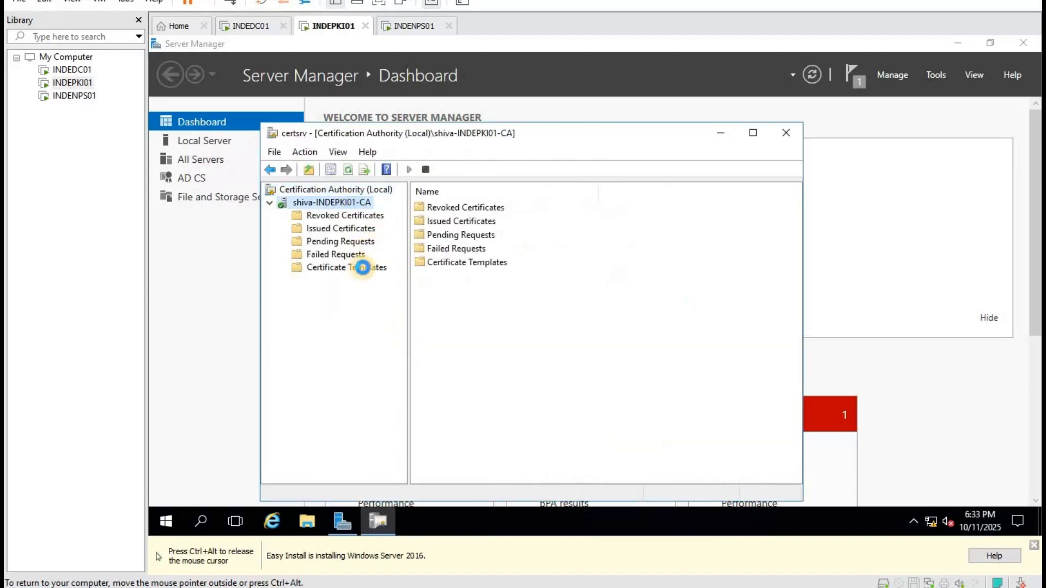
{"action": "left_click", "coordinate": [355, 267]}
{"action": "right_click", "coordinate": [357, 274]}
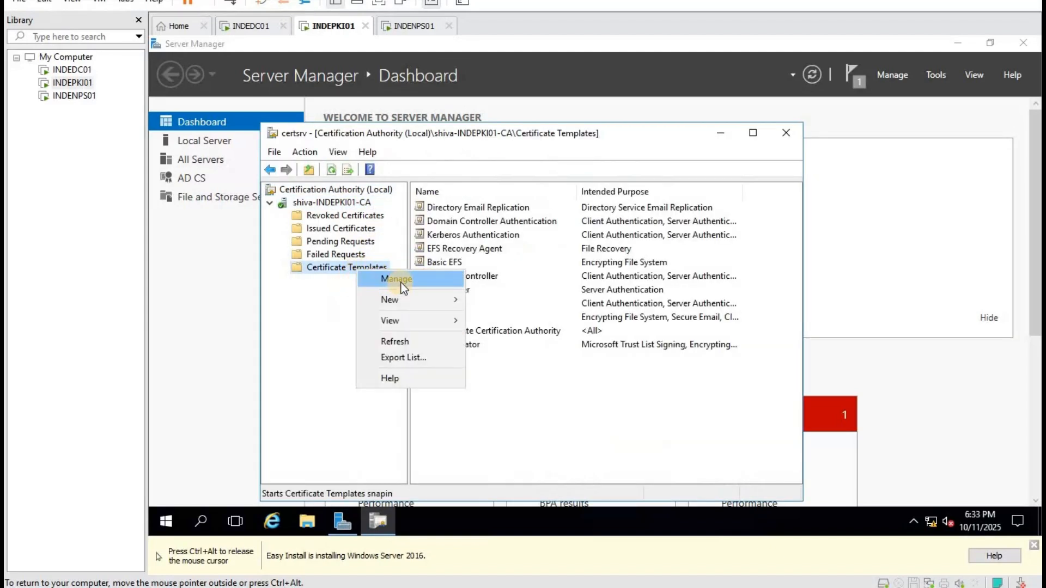
{"action": "left_click", "coordinate": [427, 280]}
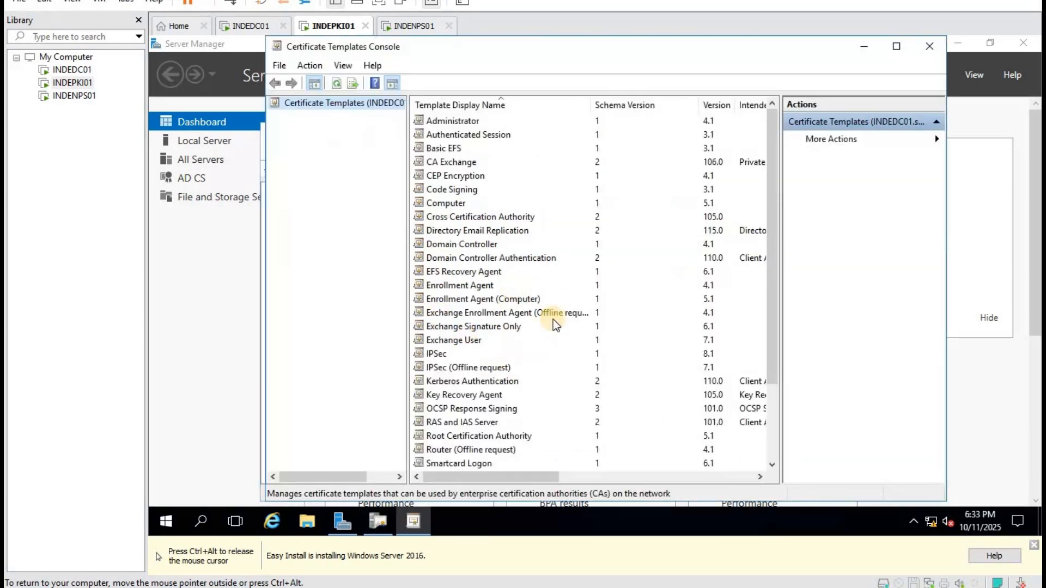
{"action": "scroll", "coordinate": [554, 319], "scroll_direction": "down", "scroll_amount": 3}
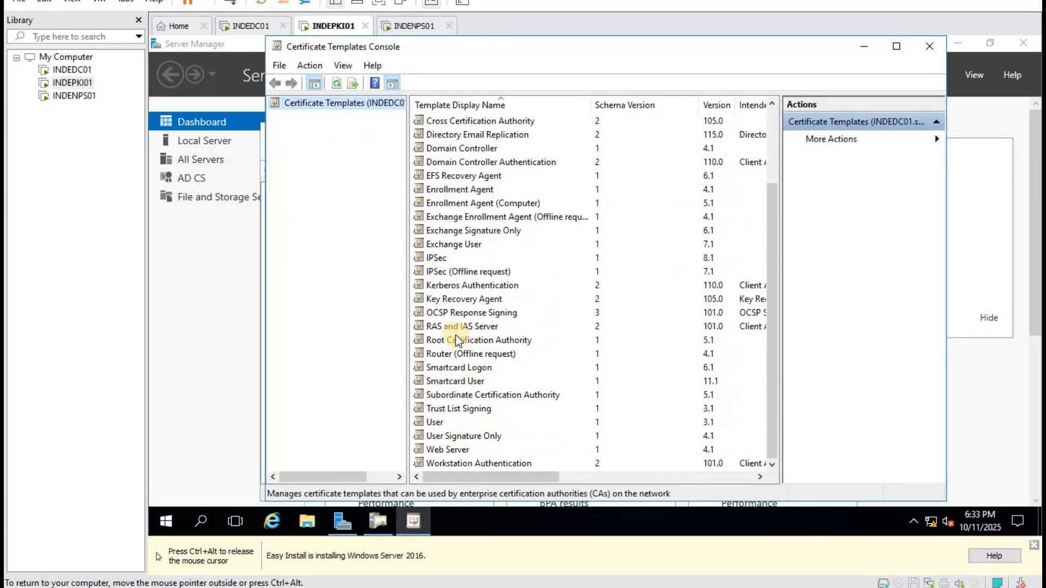
{"action": "left_click", "coordinate": [445, 326]}
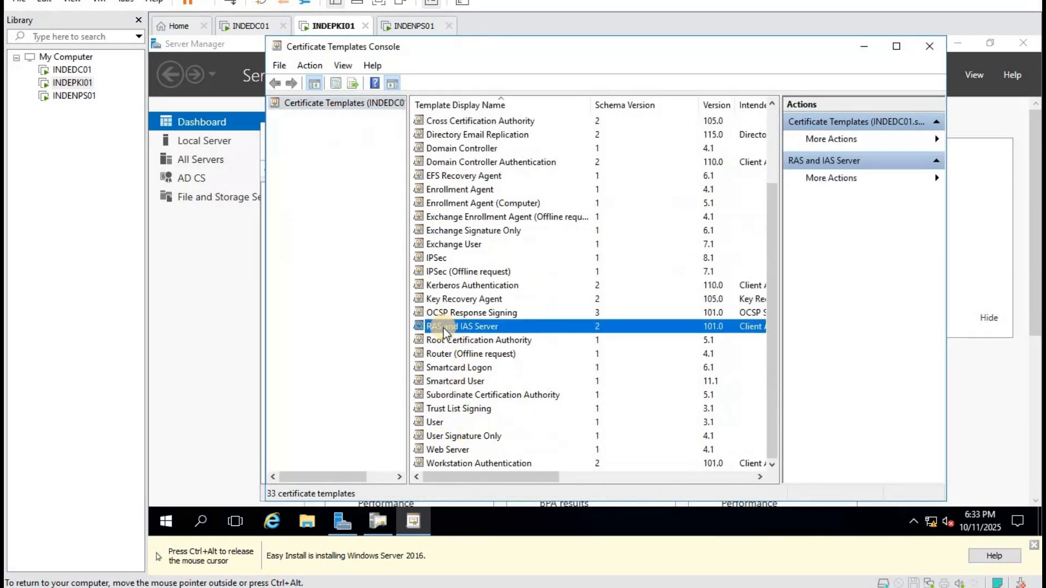
Duplicate RAS and IAS Server as a template named 'NPS' with private key export allowed, and apply.
{"action": "right_click", "coordinate": [443, 328]}
{"action": "left_click", "coordinate": [492, 335]}
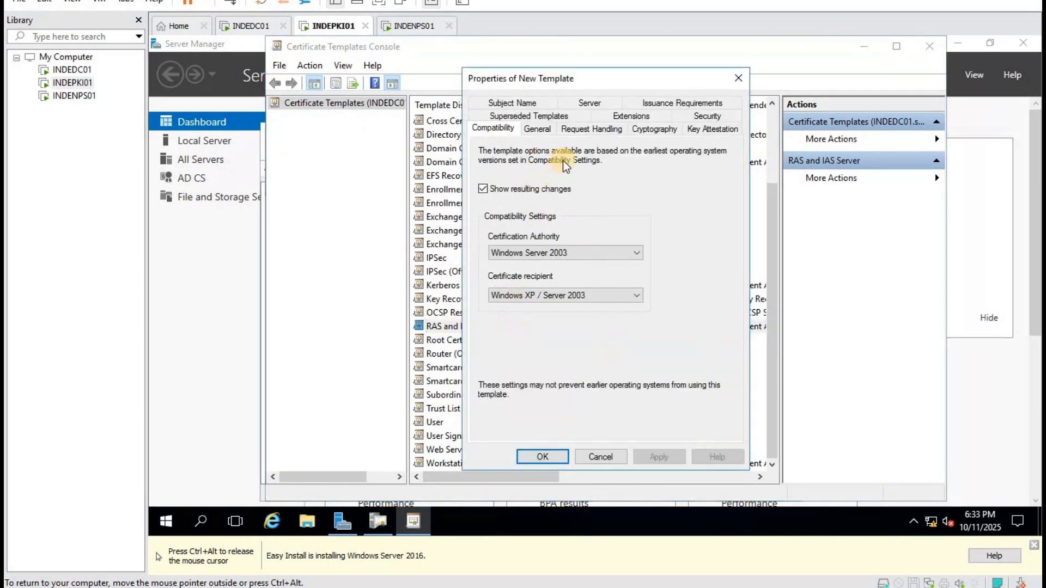
{"action": "left_click", "coordinate": [544, 129]}
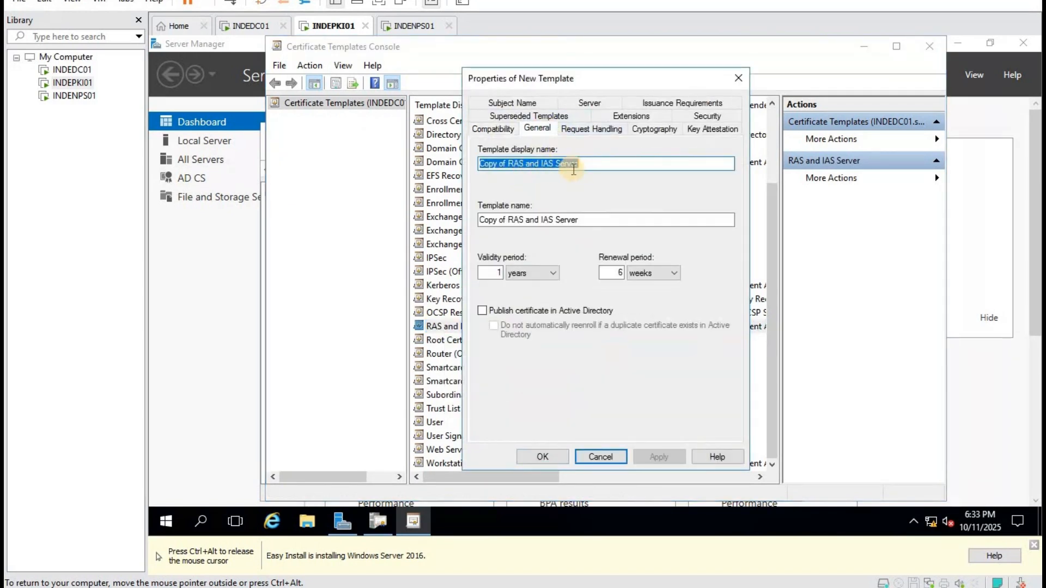
{"action": "left_click_drag", "start_coordinate": [591, 166], "coordinate": [452, 170]}
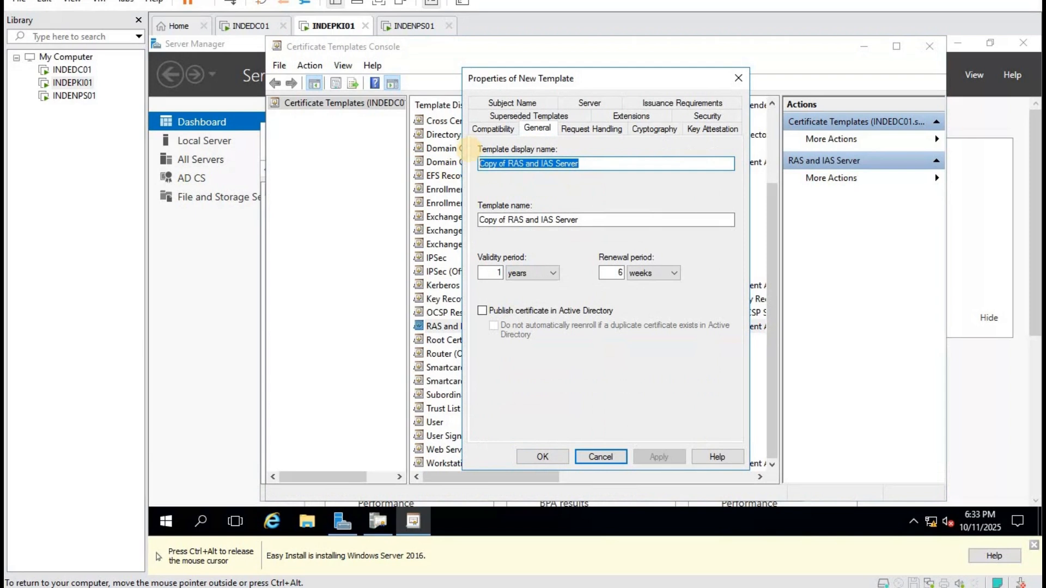
{"action": "type", "text": "NPS"}
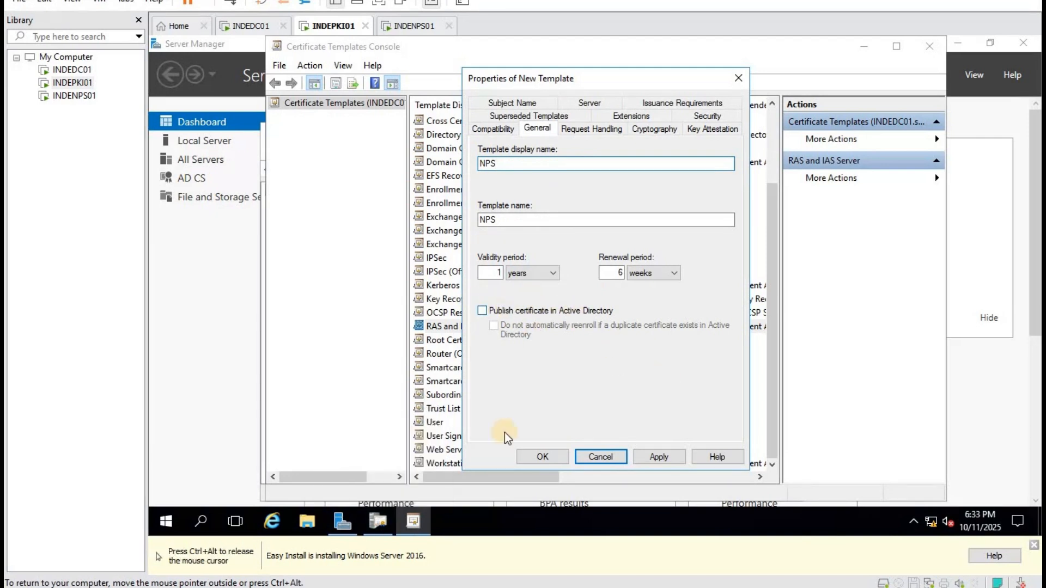
{"action": "left_click", "coordinate": [580, 130]}
{"action": "left_click", "coordinate": [483, 277]}
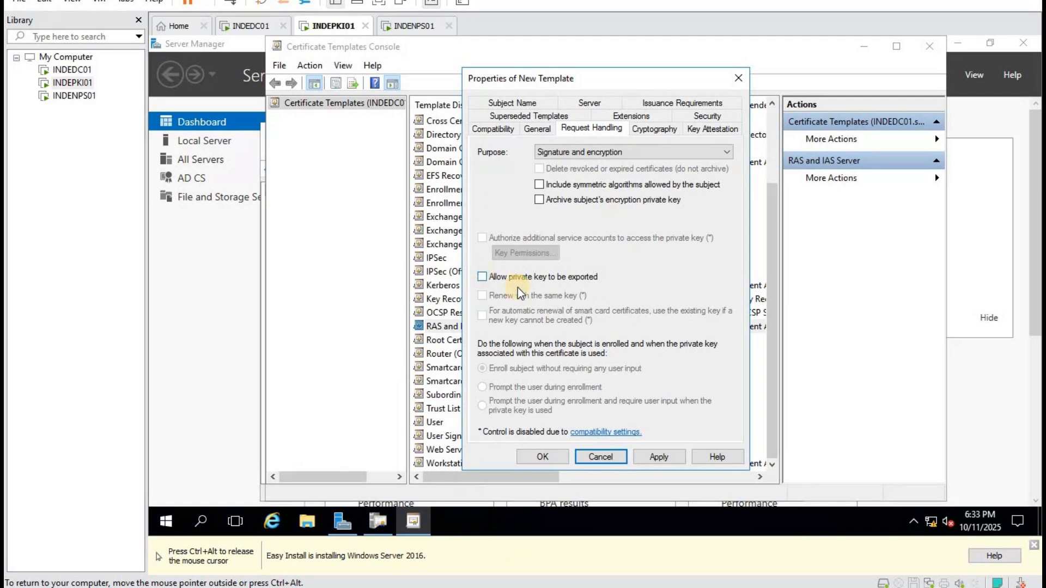
{"action": "left_click", "coordinate": [678, 456]}
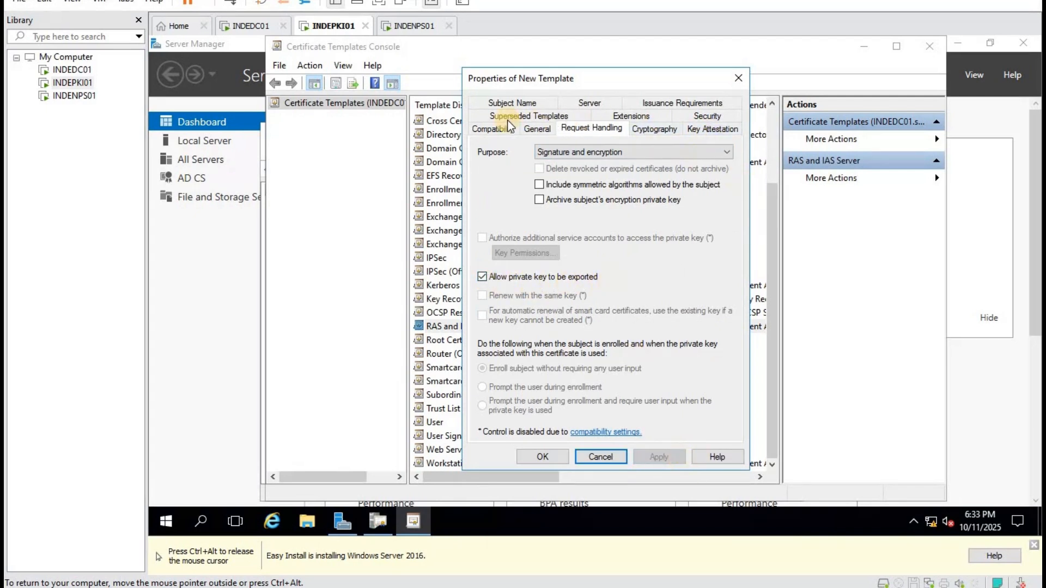
Review the subject name settings, then begin adding an account on the Security permissions.
{"action": "left_click", "coordinate": [512, 102]}
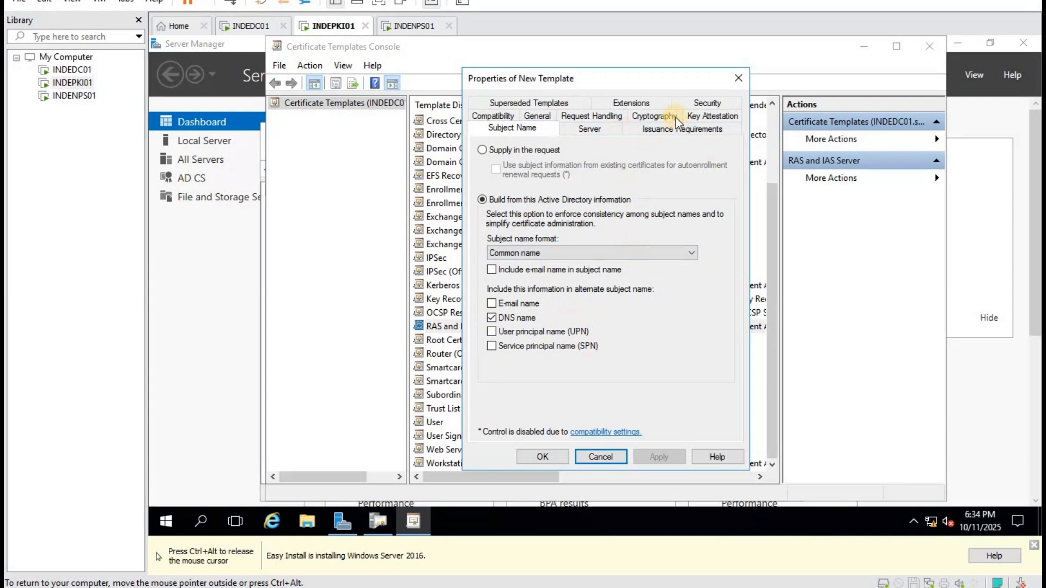
{"action": "left_click", "coordinate": [702, 103]}
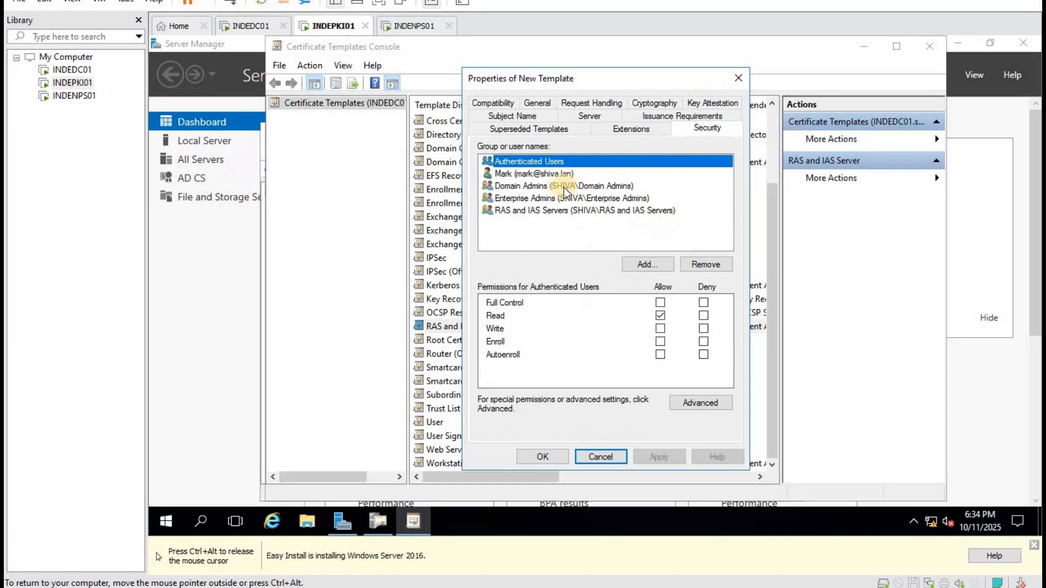
{"action": "left_click", "coordinate": [654, 265]}
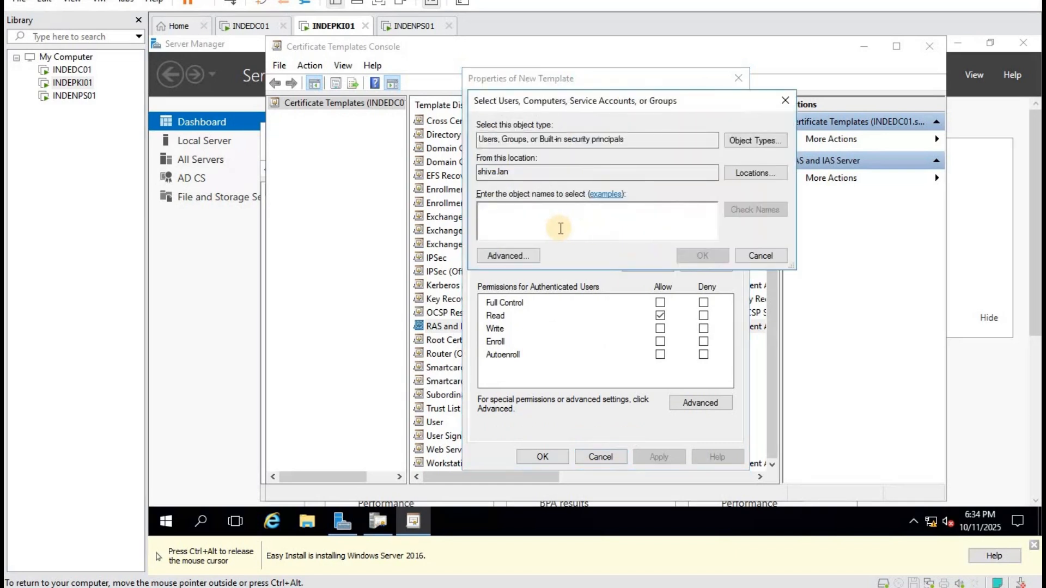
Grant the computer INDENPS01 Enroll and Autoenroll on the NPS template, then save it.
{"action": "left_click", "coordinate": [745, 139]}
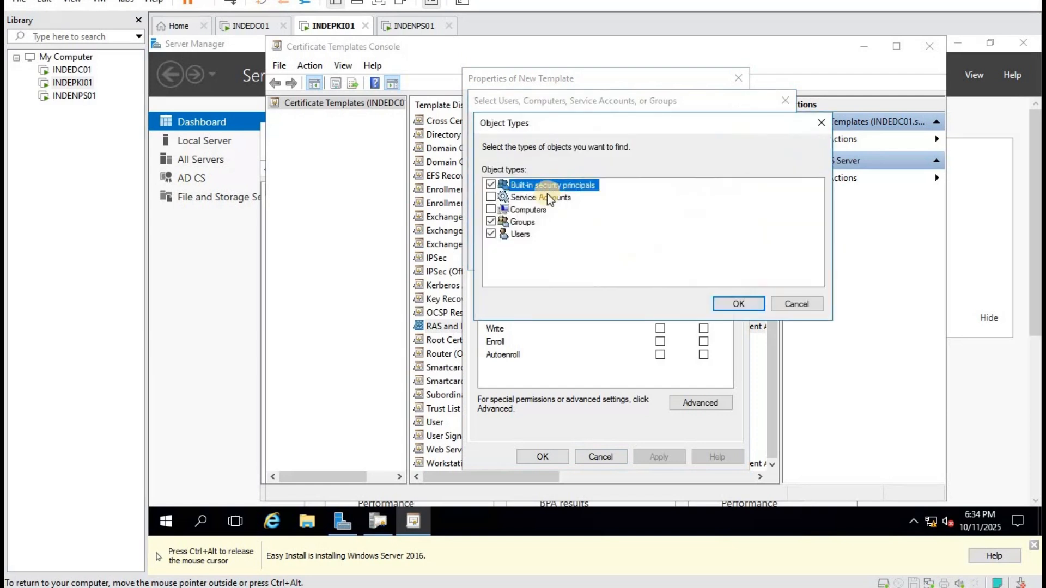
{"action": "left_click", "coordinate": [490, 209]}
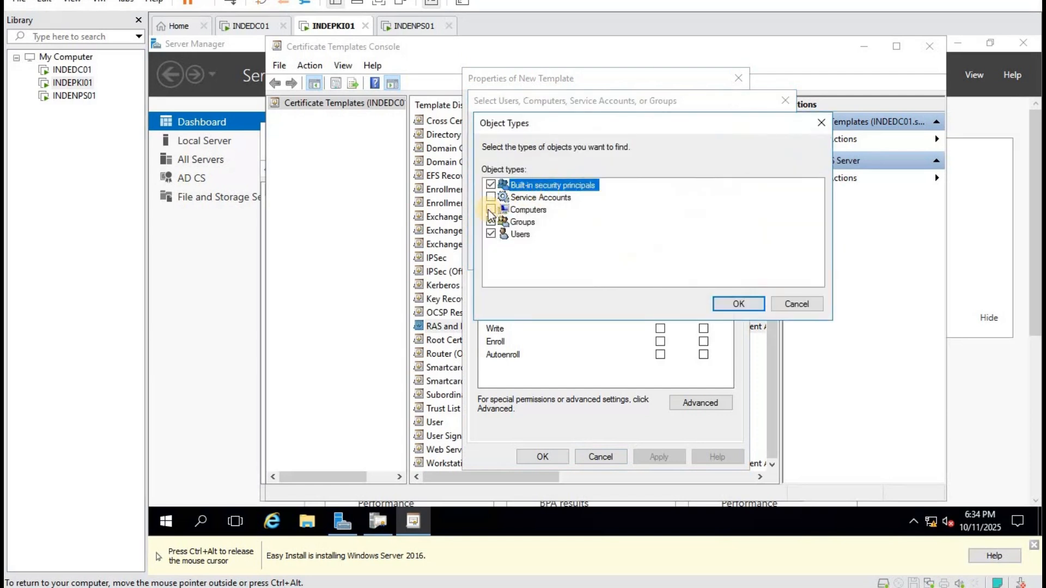
{"action": "left_click", "coordinate": [739, 304]}
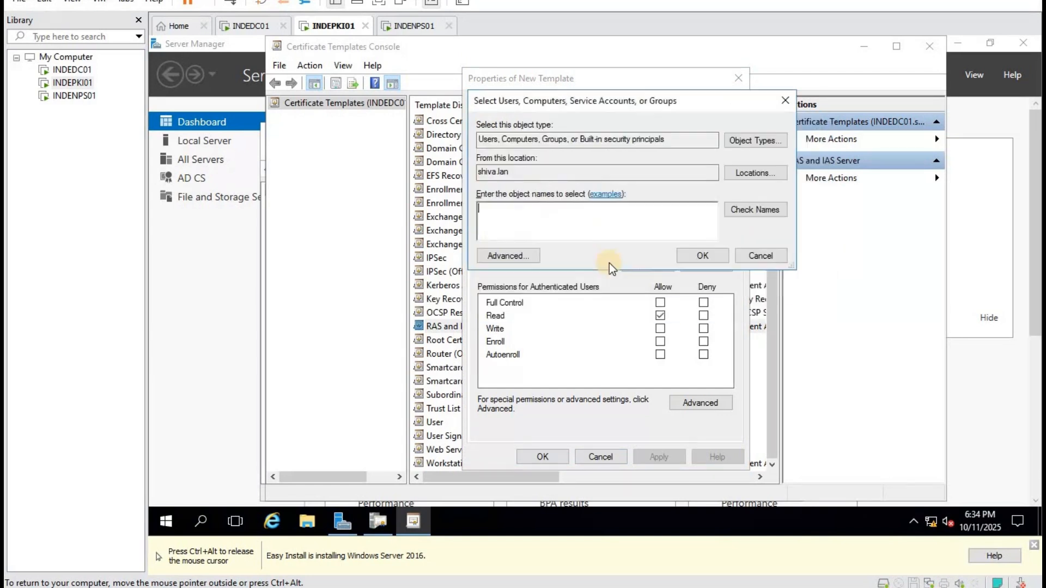
{"action": "left_click", "coordinate": [552, 228]}
{"action": "type", "text": "inden"}
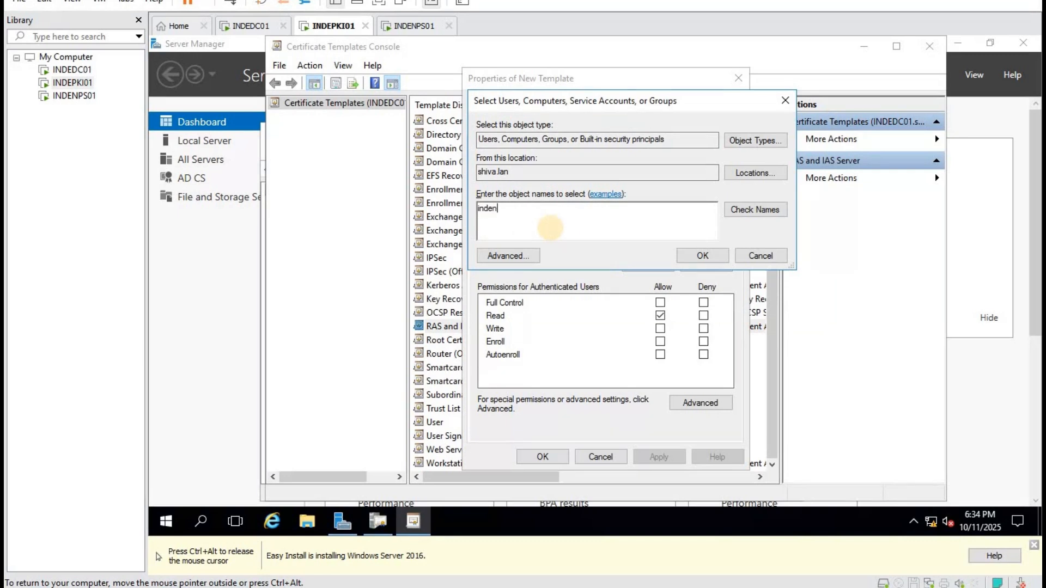
{"action": "type", "text": "ps01"}
{"action": "left_click", "coordinate": [745, 216]}
{"action": "left_click", "coordinate": [702, 255]}
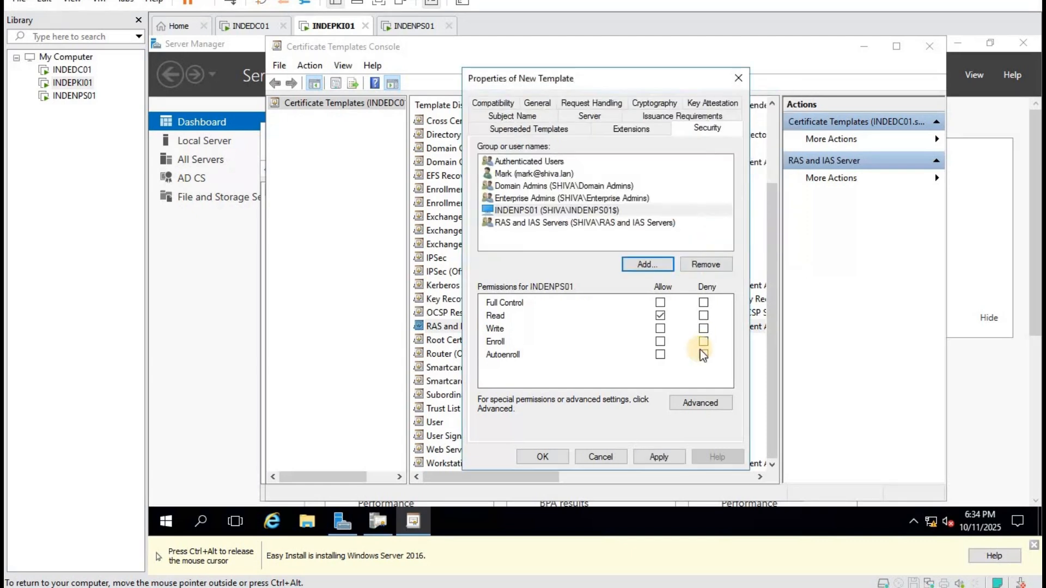
{"action": "left_click", "coordinate": [660, 355]}
{"action": "left_click", "coordinate": [676, 458]}
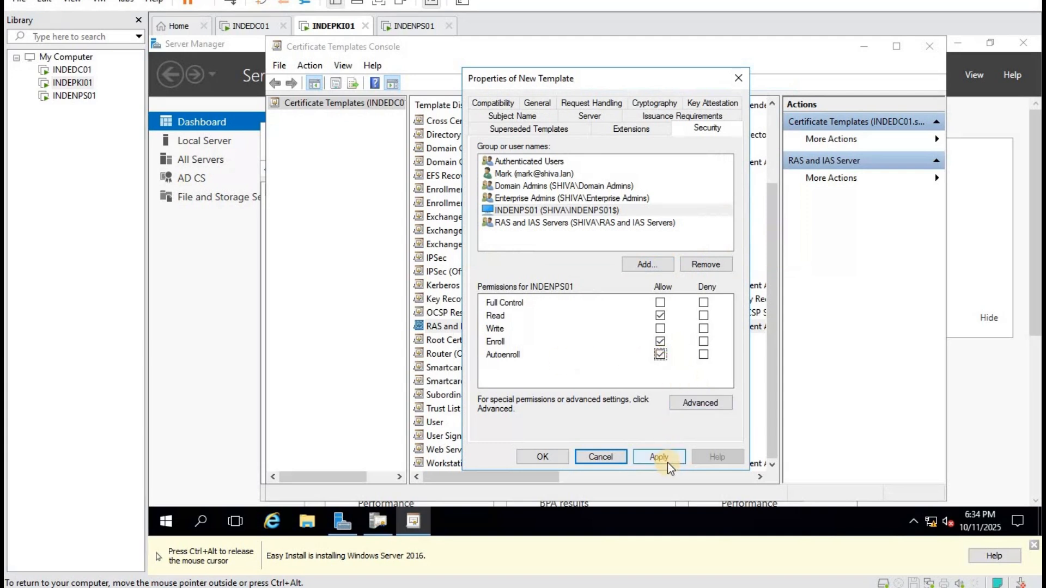
{"action": "left_click", "coordinate": [544, 459]}
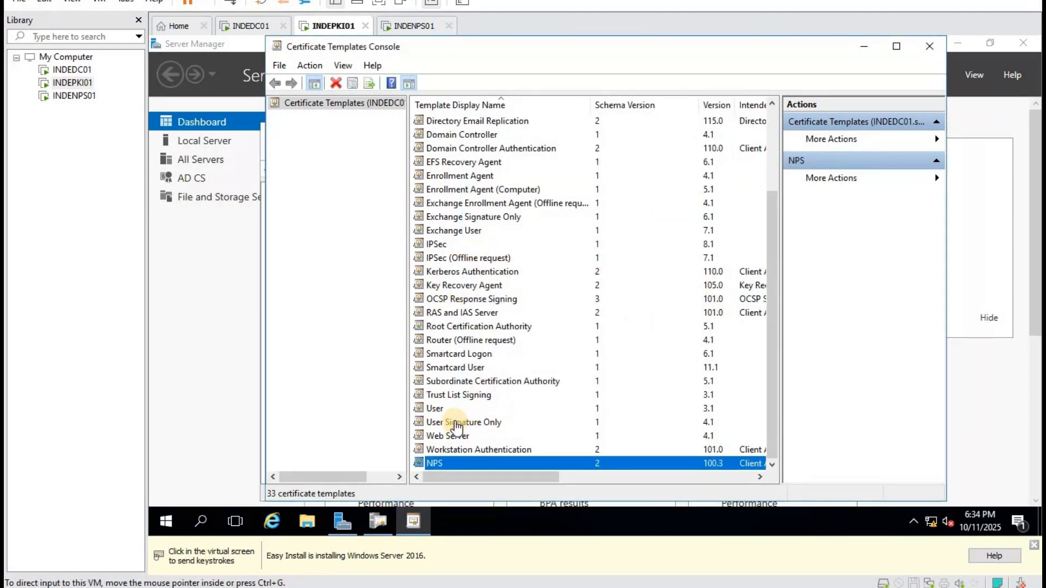
Duplicate the User template and name the copy UserAutoEnrol.
{"action": "left_click", "coordinate": [439, 409]}
{"action": "right_click", "coordinate": [439, 407]}
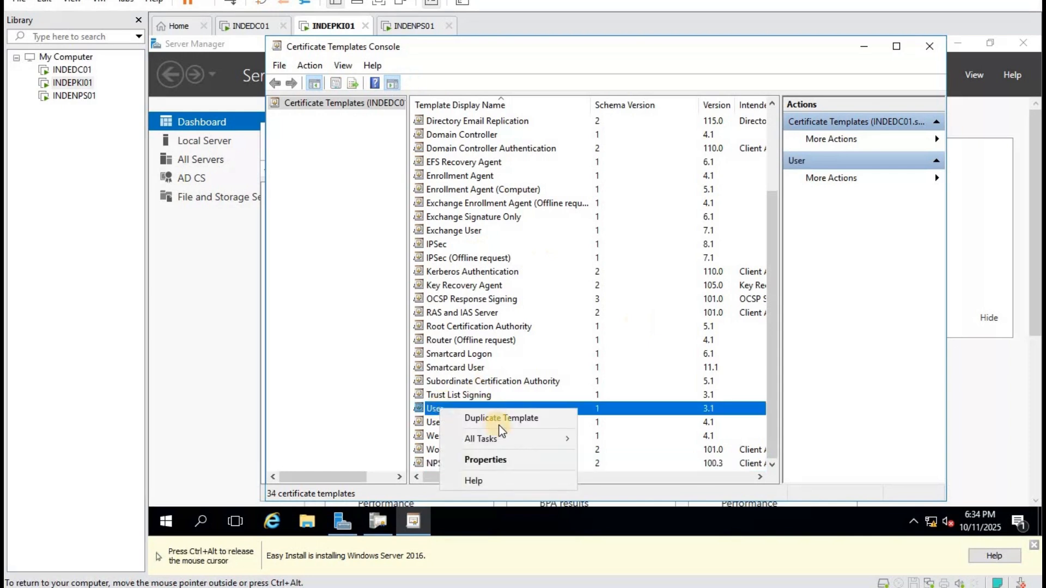
{"action": "left_click", "coordinate": [500, 425]}
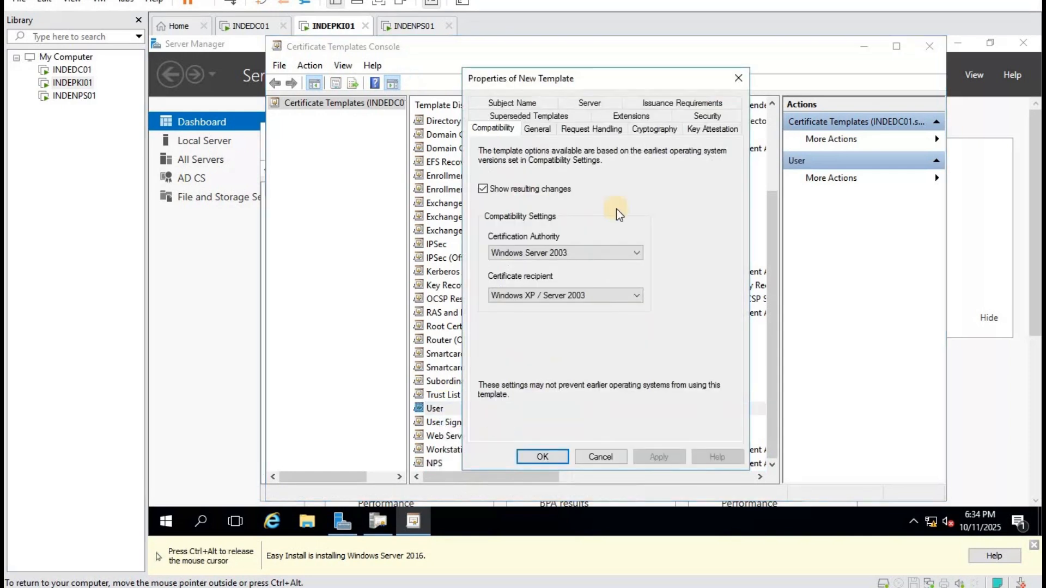
{"action": "left_click", "coordinate": [538, 130]}
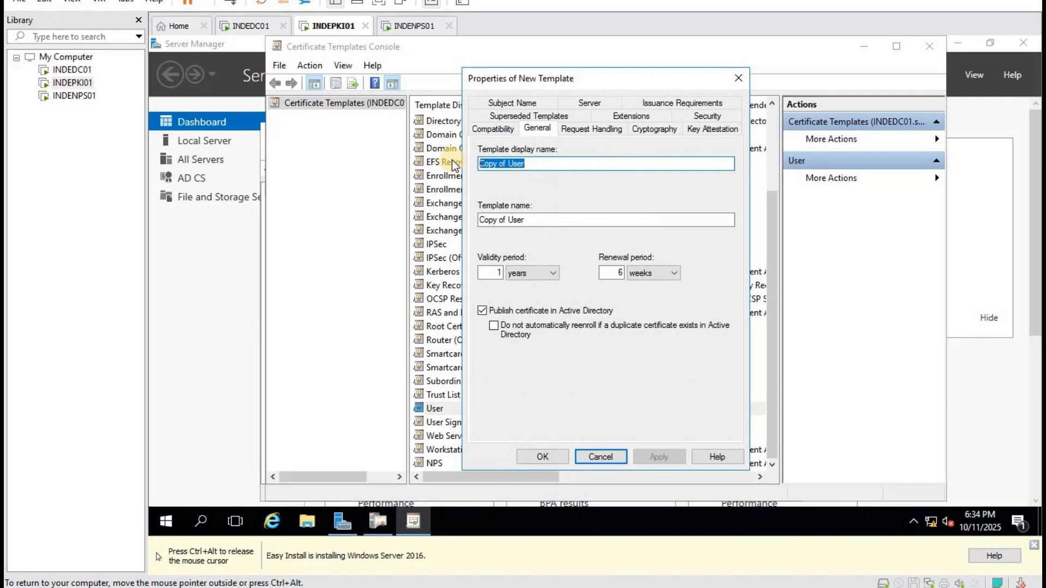
{"action": "type", "text": "User"}
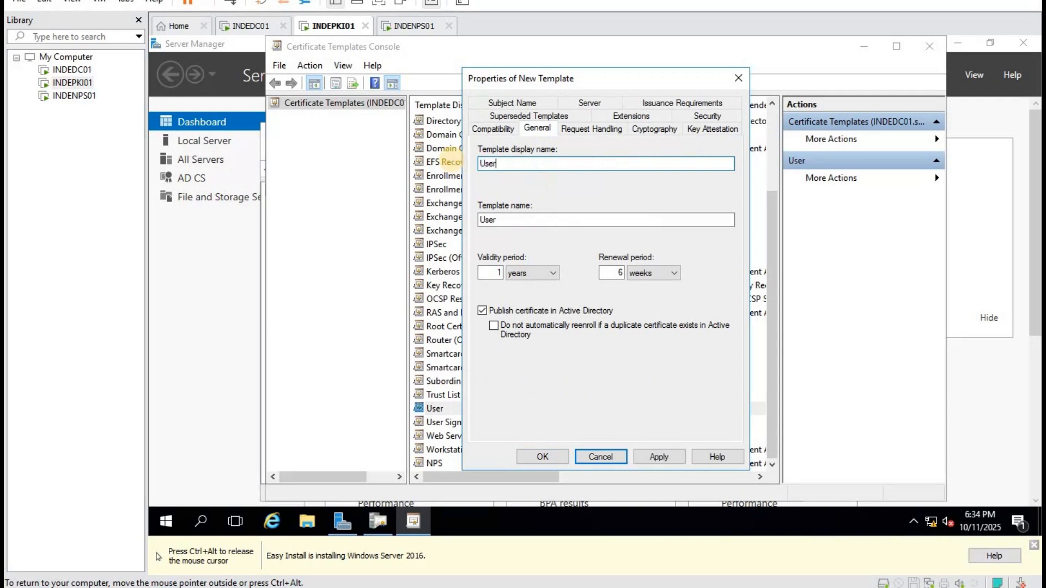
{"action": "type", "text": "_"}
{"action": "key", "text": "BackSpace"}
{"action": "type", "text": "AutoEnrol"}
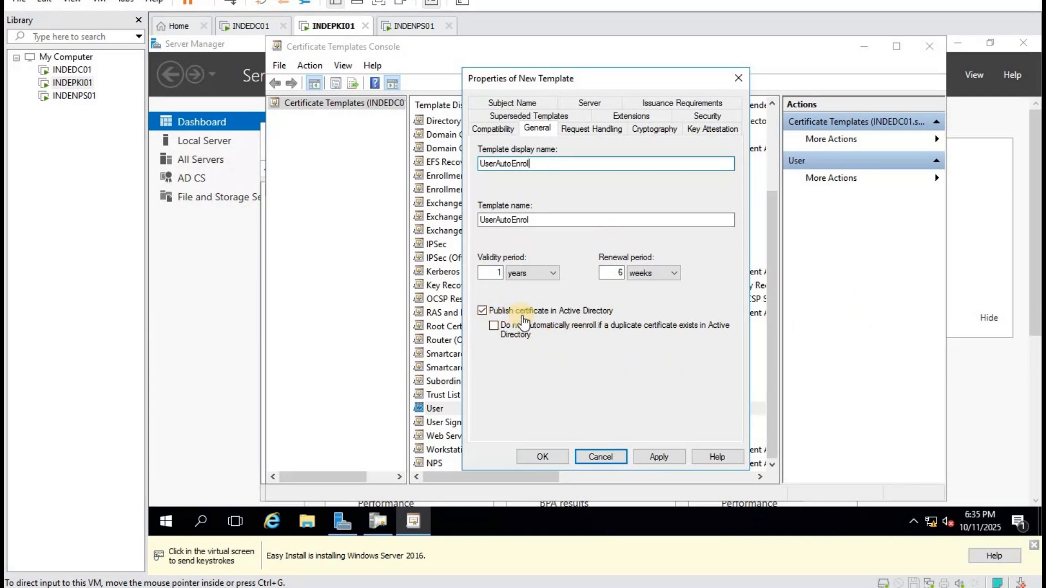
Stop automatic reenrollment when a duplicate certificate exists in Active Directory, and apply.
{"action": "left_click", "coordinate": [493, 332]}
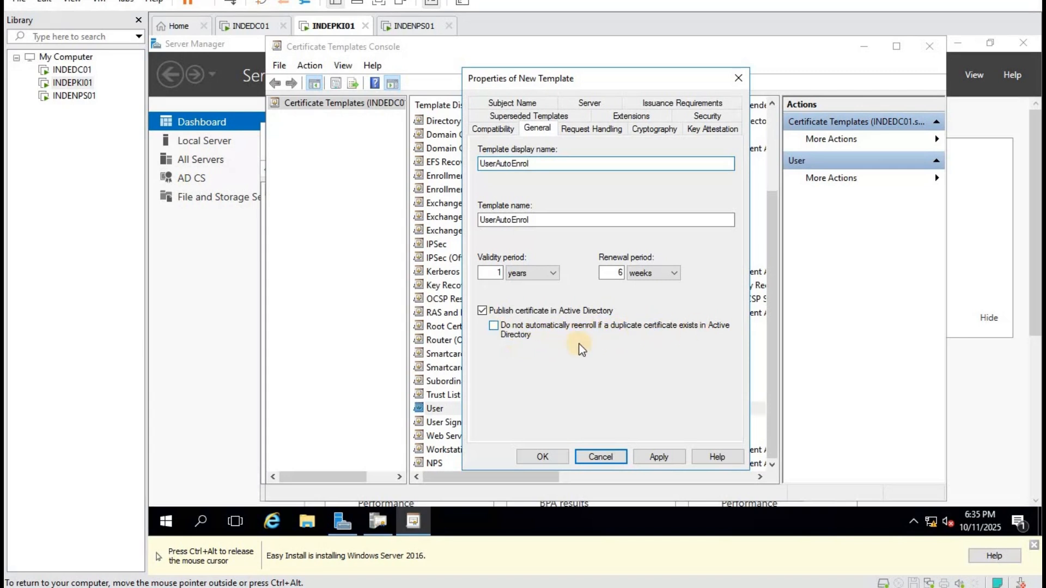
{"action": "left_click", "coordinate": [493, 326]}
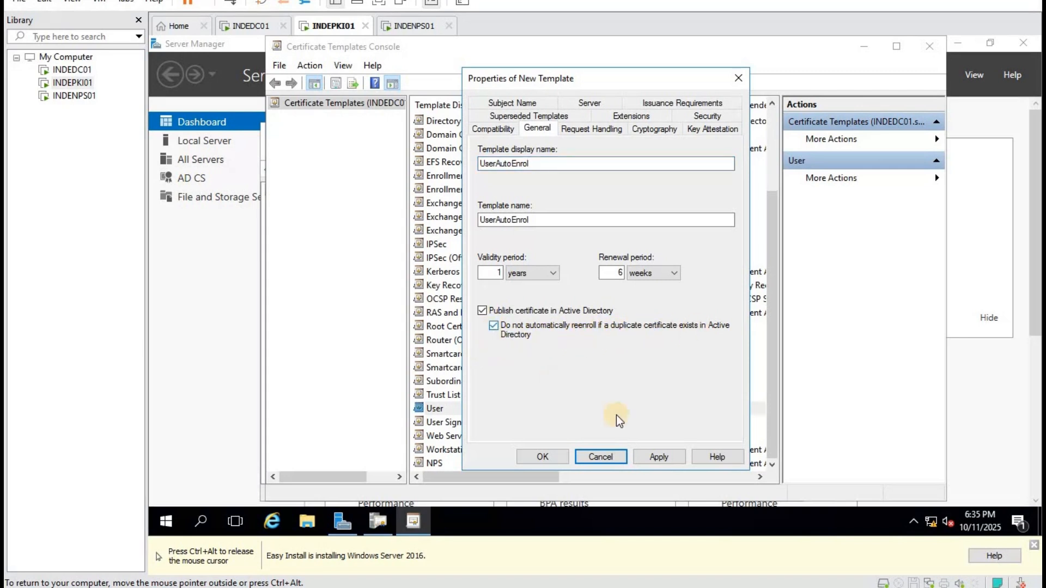
{"action": "left_click", "coordinate": [671, 462]}
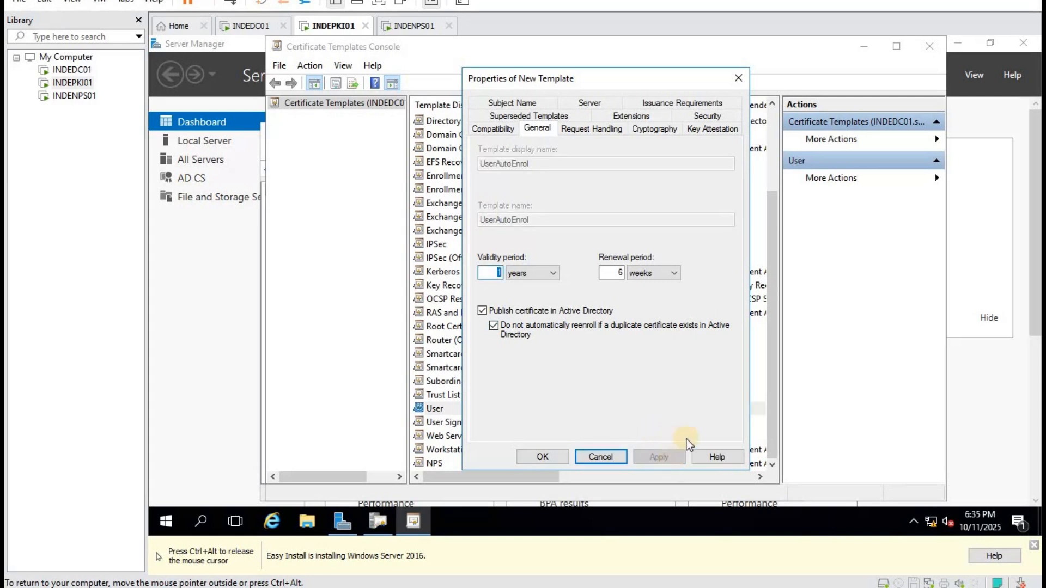
{"action": "left_click", "coordinate": [587, 132]}
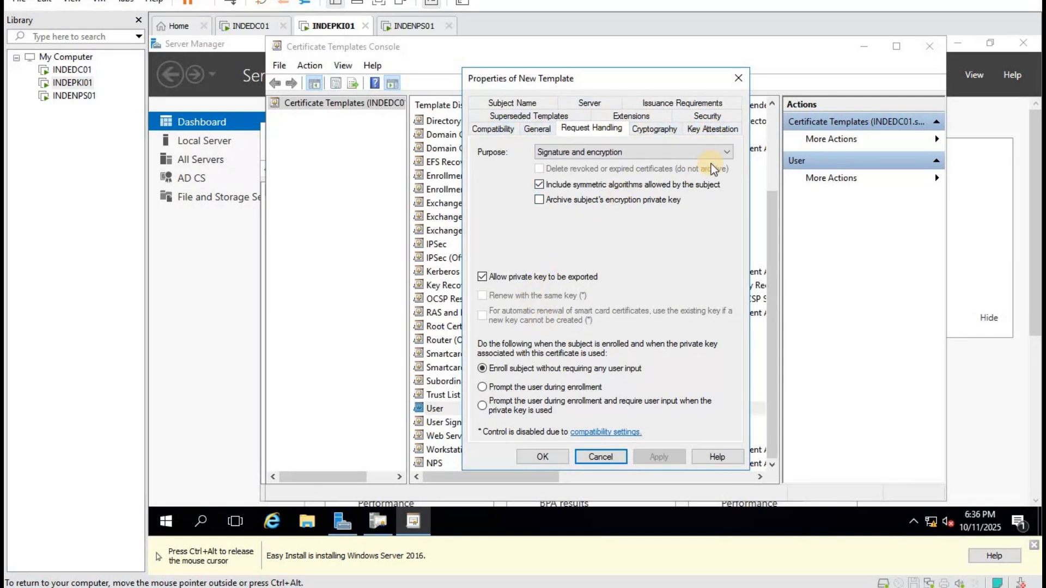
Set UserAutoEnrol's subject name format to Common name and remove both e-mail options.
{"action": "left_click", "coordinate": [516, 104]}
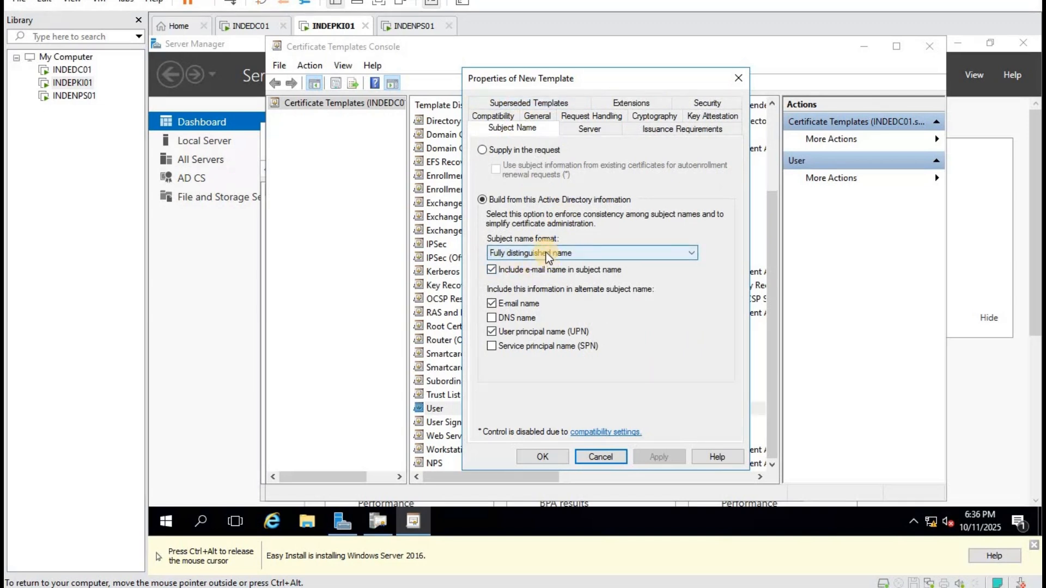
{"action": "left_click", "coordinate": [546, 253]}
{"action": "left_click", "coordinate": [567, 264]}
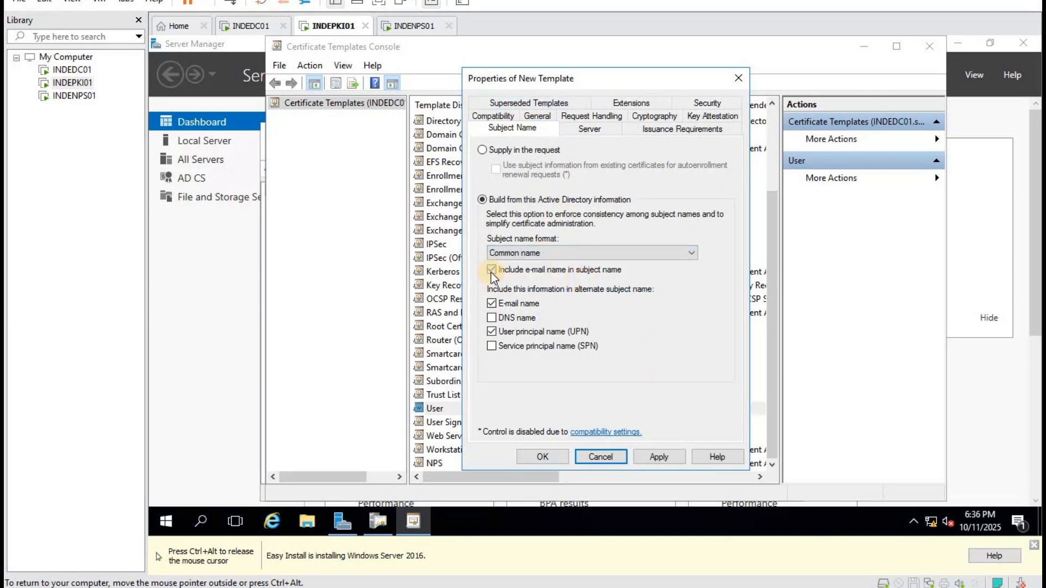
{"action": "left_click", "coordinate": [492, 270]}
{"action": "left_click", "coordinate": [502, 308]}
{"action": "left_click", "coordinate": [661, 457]}
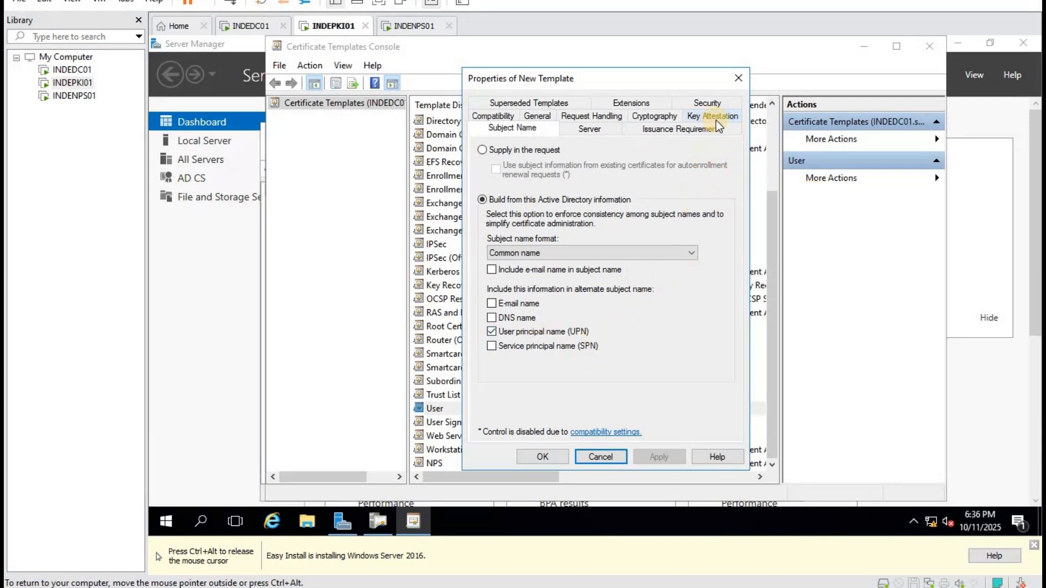
Grant Domain Users Read and Autoenroll on UserAutoEnrol and save the template.
{"action": "left_click", "coordinate": [632, 103]}
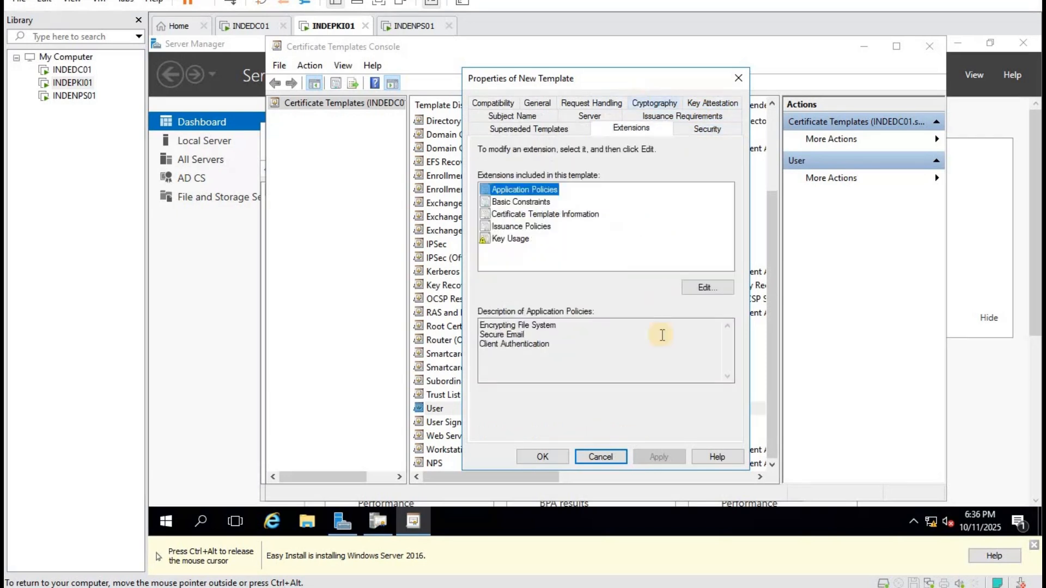
{"action": "left_click", "coordinate": [709, 130]}
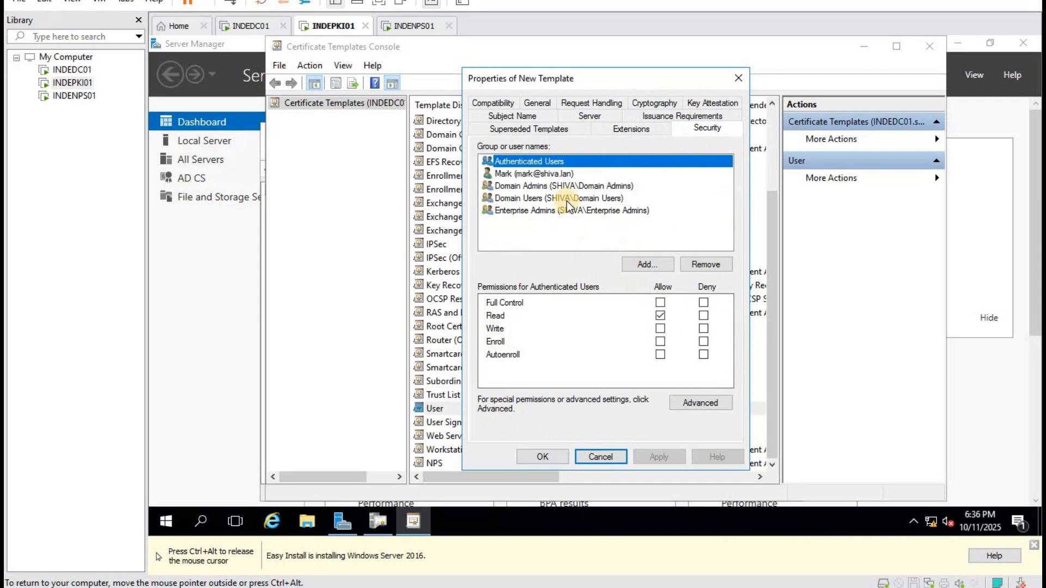
{"action": "left_click", "coordinate": [537, 199]}
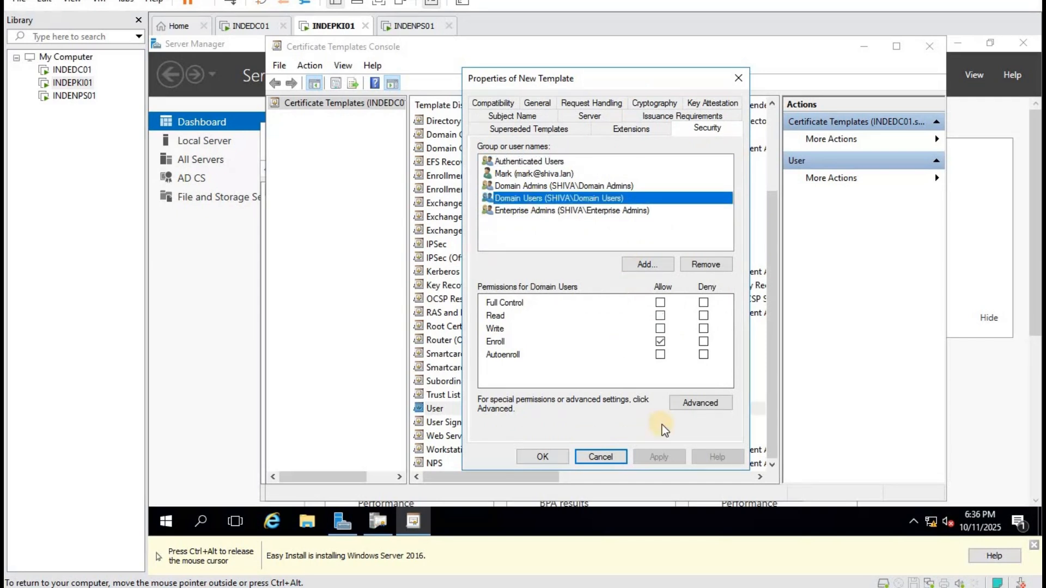
{"action": "left_click", "coordinate": [660, 316]}
{"action": "left_click", "coordinate": [660, 355]}
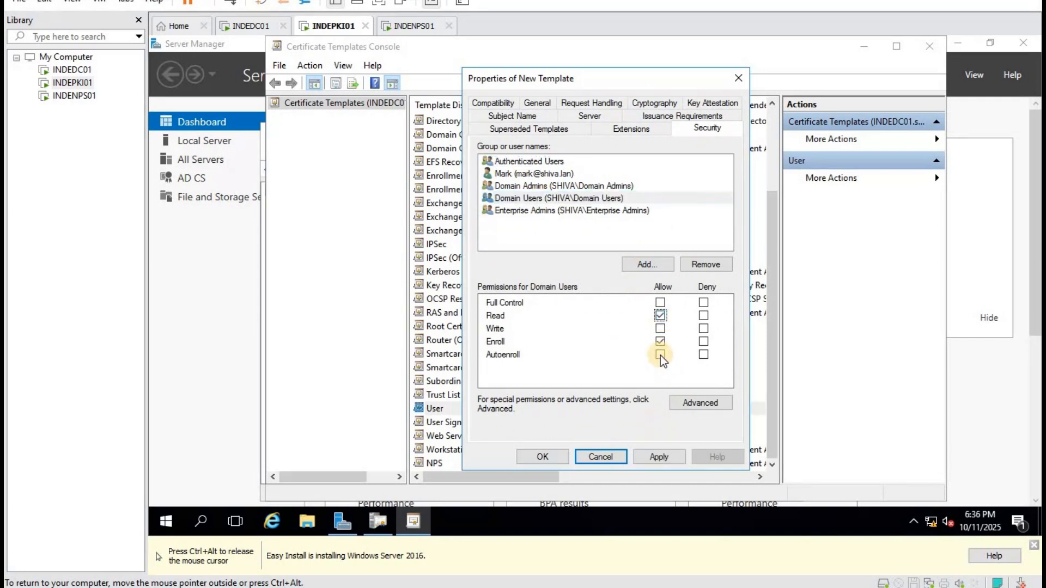
{"action": "left_click", "coordinate": [659, 457]}
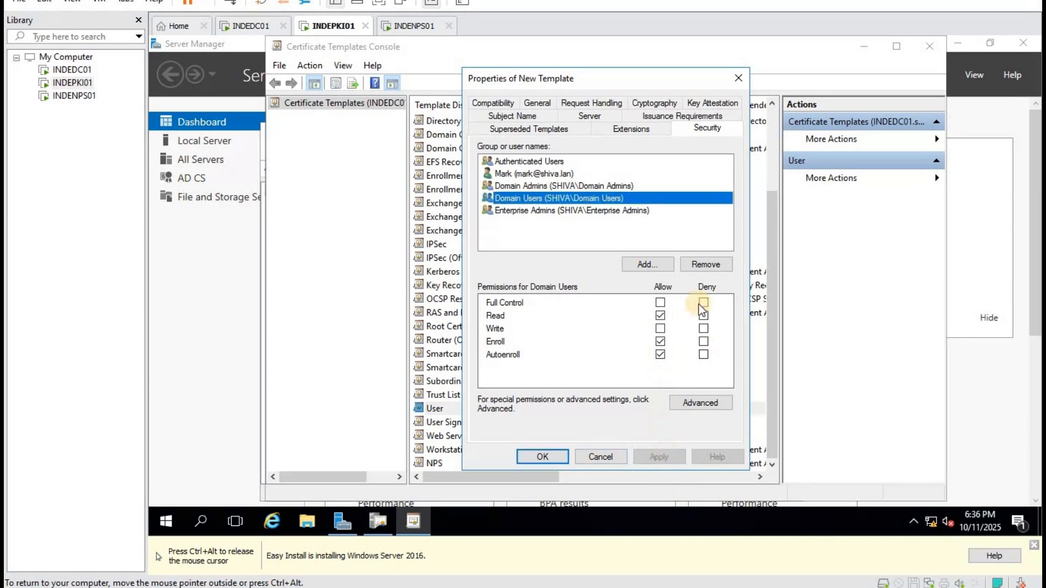
{"action": "left_click", "coordinate": [544, 456]}
{"action": "scroll", "coordinate": [543, 344], "scroll_direction": "up", "scroll_amount": 3}
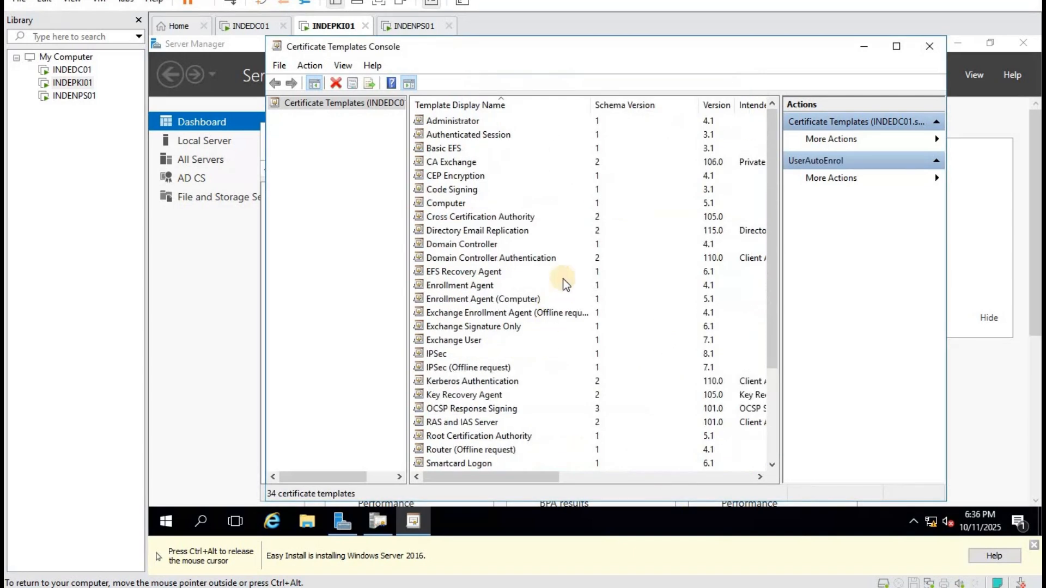
{"action": "left_click", "coordinate": [460, 244]}
Duplicate the Computer template and rename the copy to ComputerAutoEnrol.
{"action": "left_click", "coordinate": [455, 201]}
{"action": "right_click", "coordinate": [456, 201]}
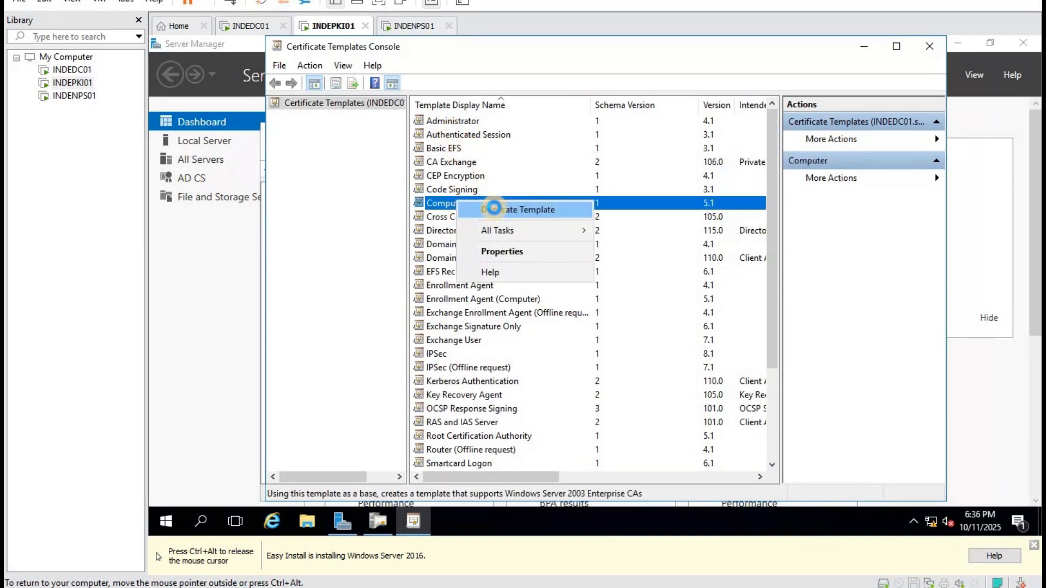
{"action": "left_click", "coordinate": [494, 208]}
{"action": "left_click", "coordinate": [545, 128]}
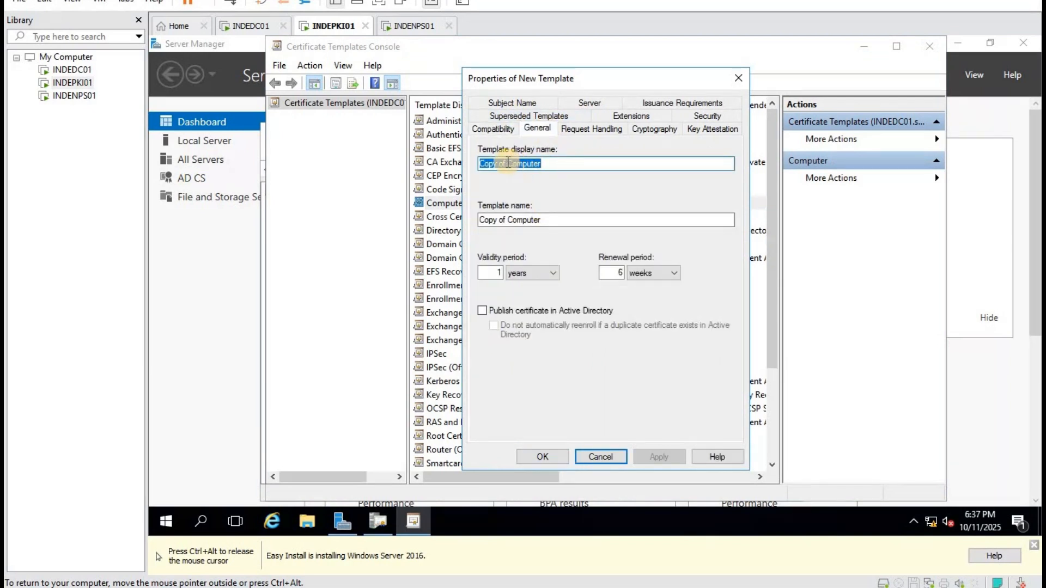
{"action": "left_click_drag", "start_coordinate": [507, 163], "coordinate": [403, 164]}
{"action": "key", "text": "BackSpace"}
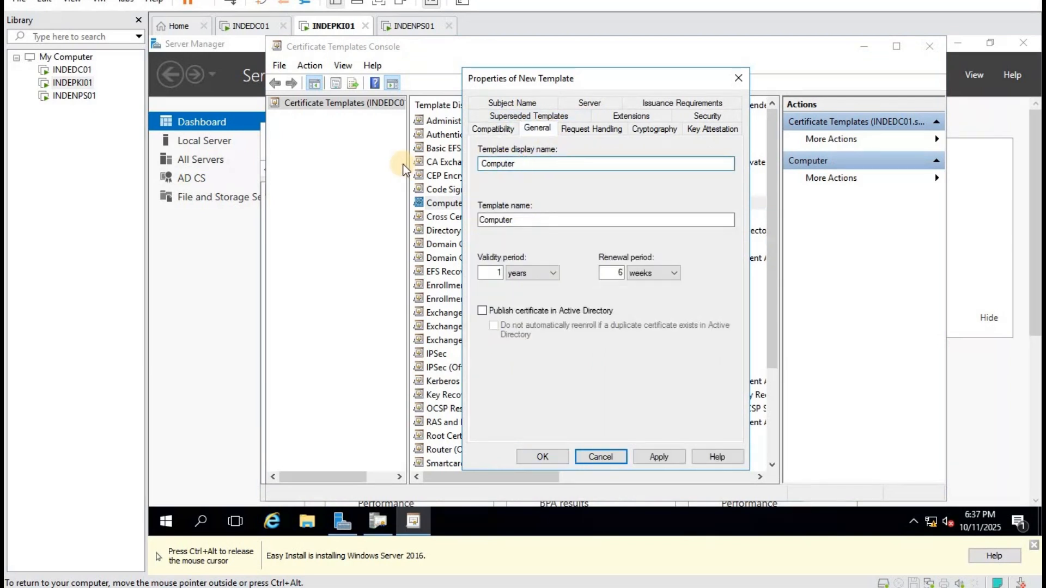
{"action": "left_click", "coordinate": [544, 158]}
{"action": "type", "text": "AutoE"}
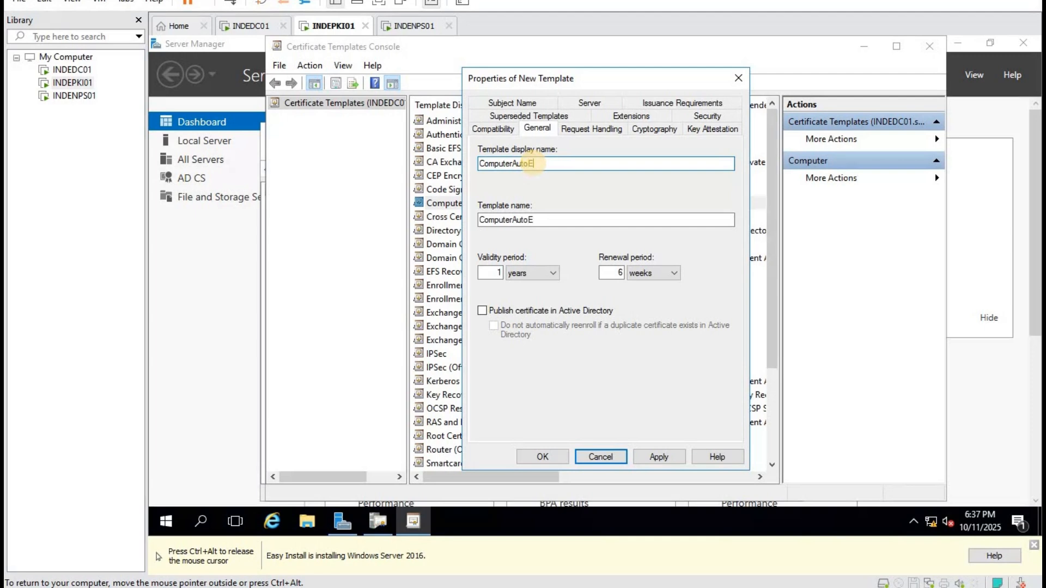
{"action": "type", "text": "nrol"}
Use Common name as the subject, keeping DNS name in the alternate subject name.
{"action": "left_click", "coordinate": [593, 131]}
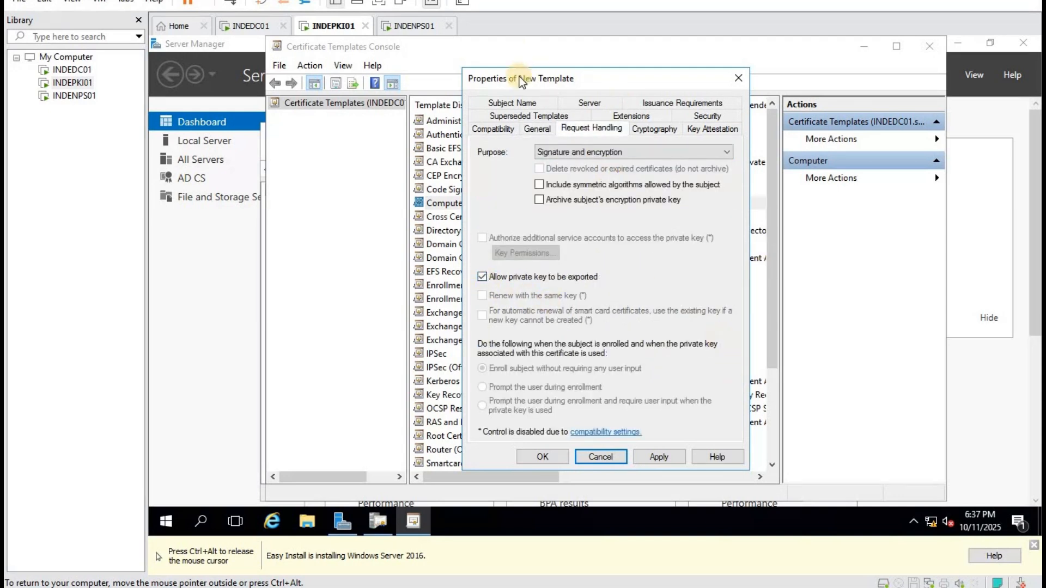
{"action": "left_click", "coordinate": [509, 103]}
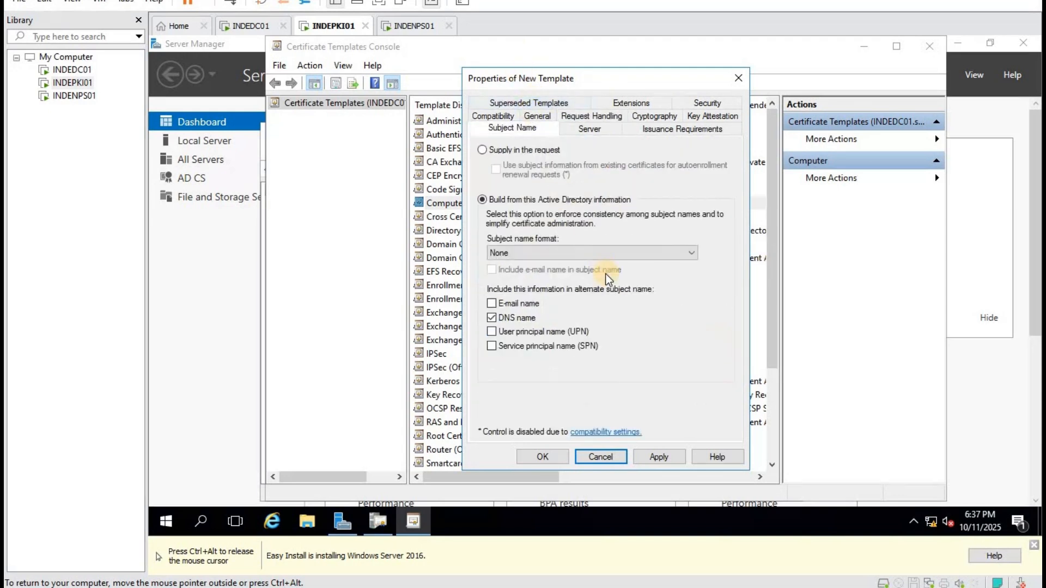
{"action": "left_click", "coordinate": [545, 249]}
{"action": "left_click", "coordinate": [536, 267]}
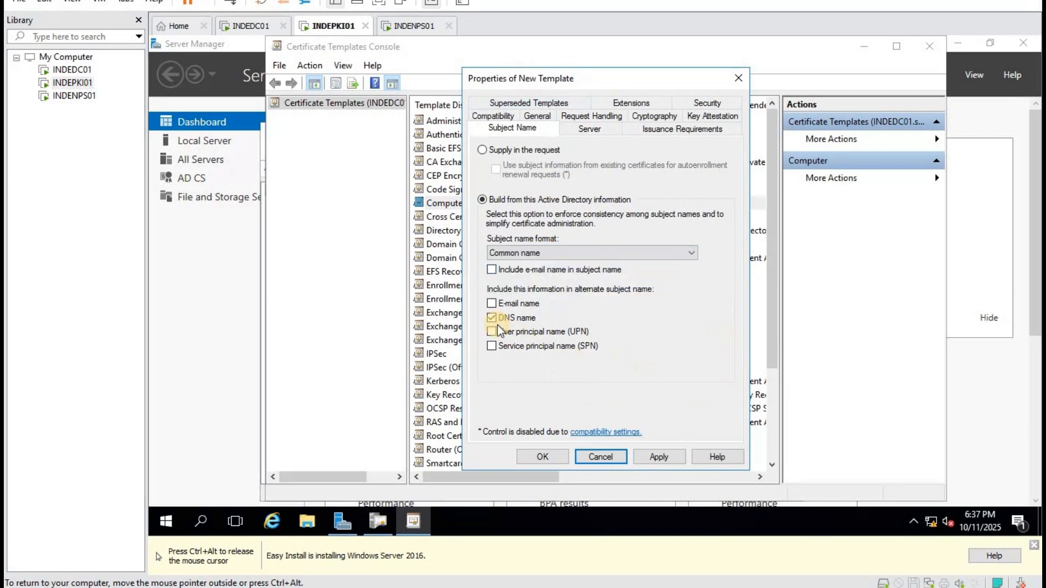
{"action": "left_click", "coordinate": [501, 319]}
{"action": "left_click", "coordinate": [671, 459]}
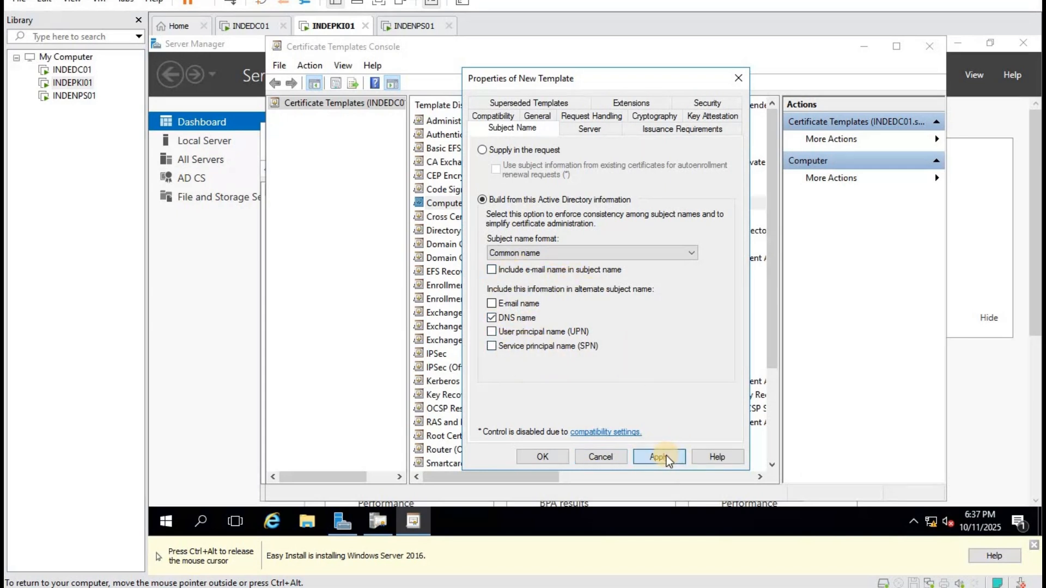
Grant Domain Computers Read and Autoenroll, then finish the ComputerAutoEnrol template.
{"action": "left_click", "coordinate": [706, 102]}
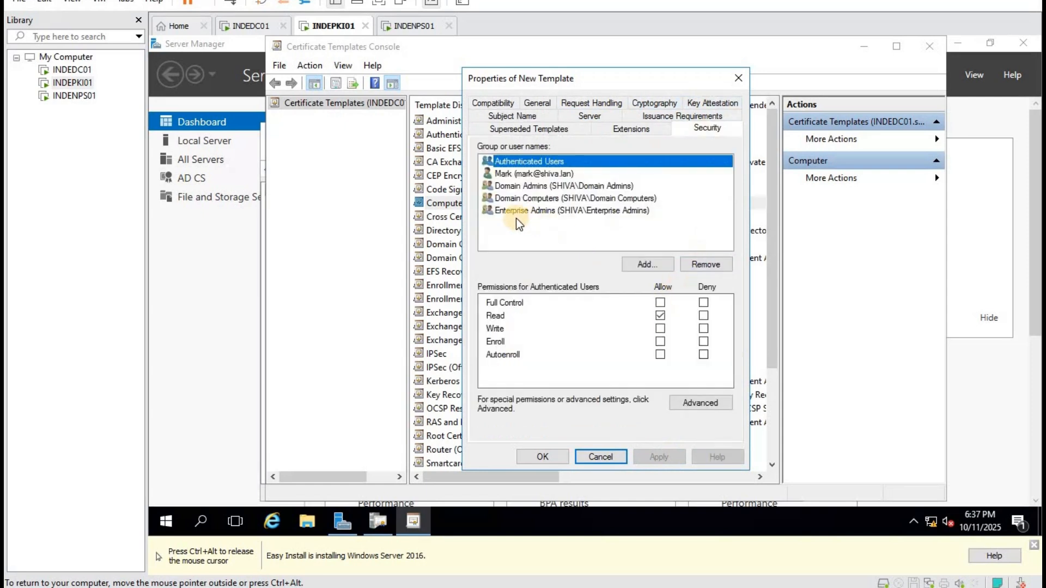
{"action": "left_click", "coordinate": [535, 197]}
{"action": "left_click", "coordinate": [660, 355]}
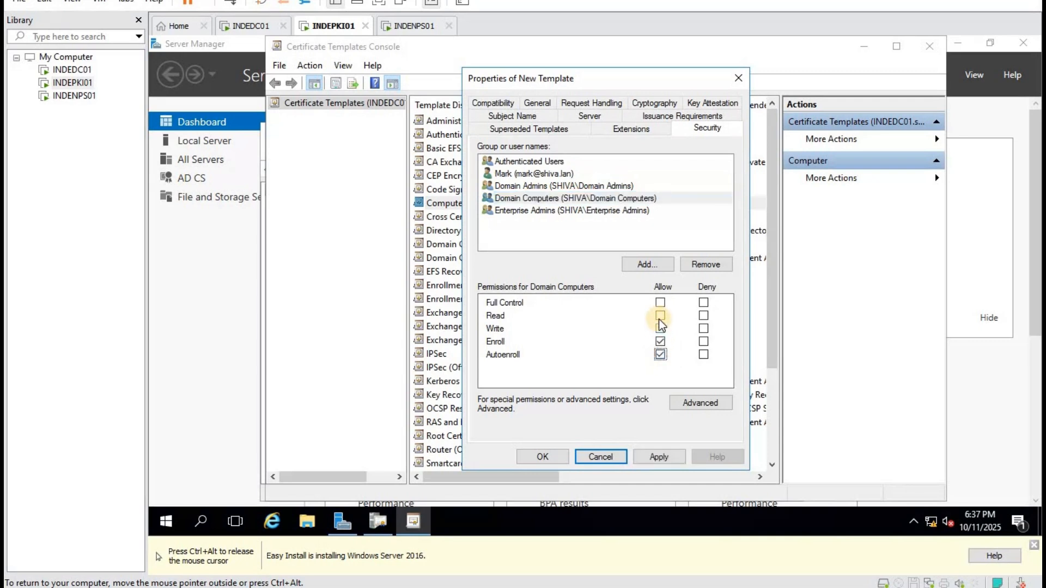
{"action": "left_click", "coordinate": [659, 315]}
{"action": "left_click", "coordinate": [660, 457]}
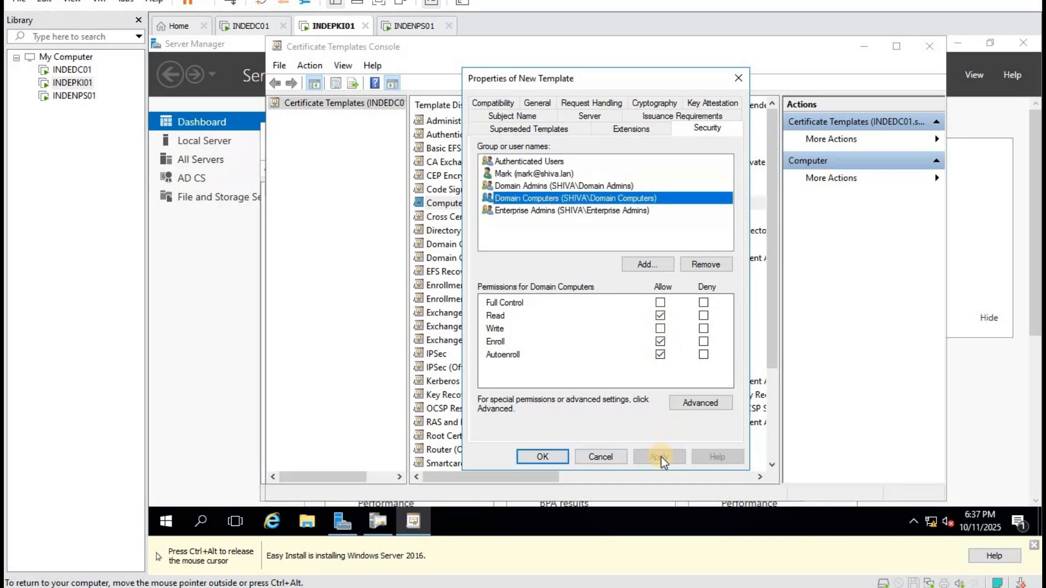
{"action": "left_click", "coordinate": [542, 457]}
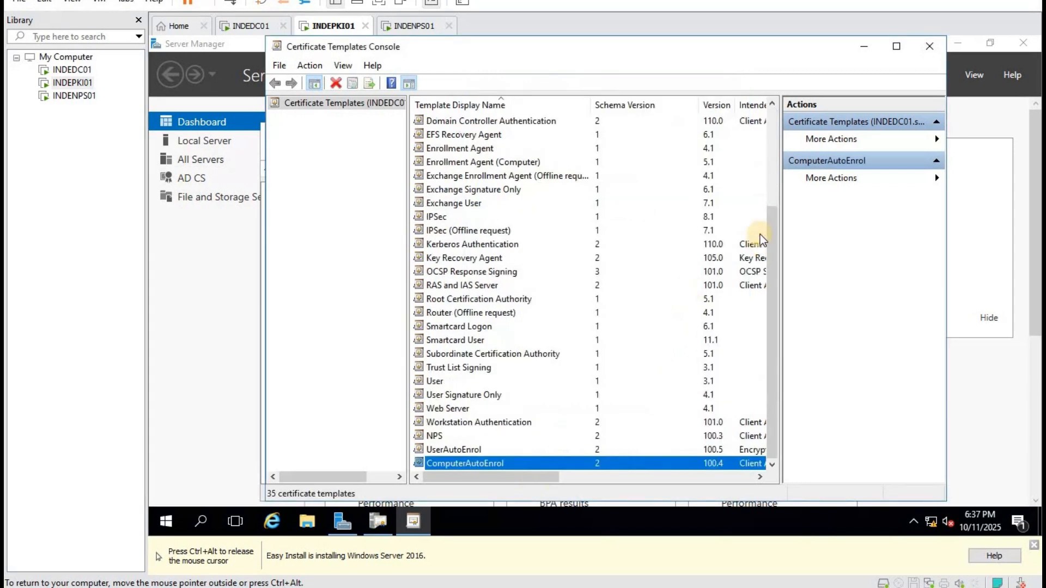
Issue the ComputerAutoEnrol, NPS and UserAutoEnrol templates from the CA.
{"action": "left_click", "coordinate": [930, 45]}
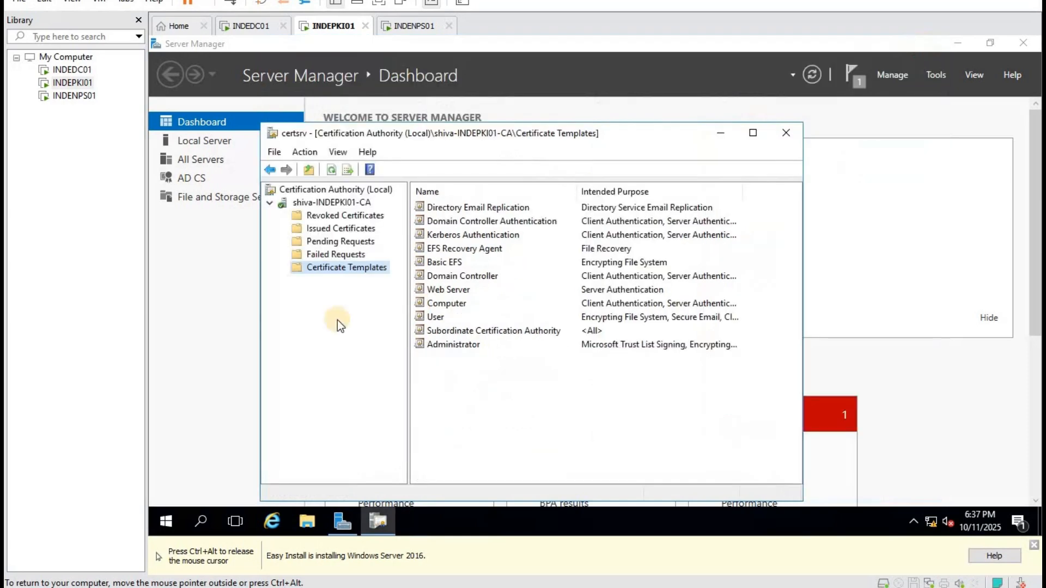
{"action": "right_click", "coordinate": [364, 267]}
{"action": "mouse_move", "coordinate": [424, 302]}
{"action": "left_click", "coordinate": [546, 304]}
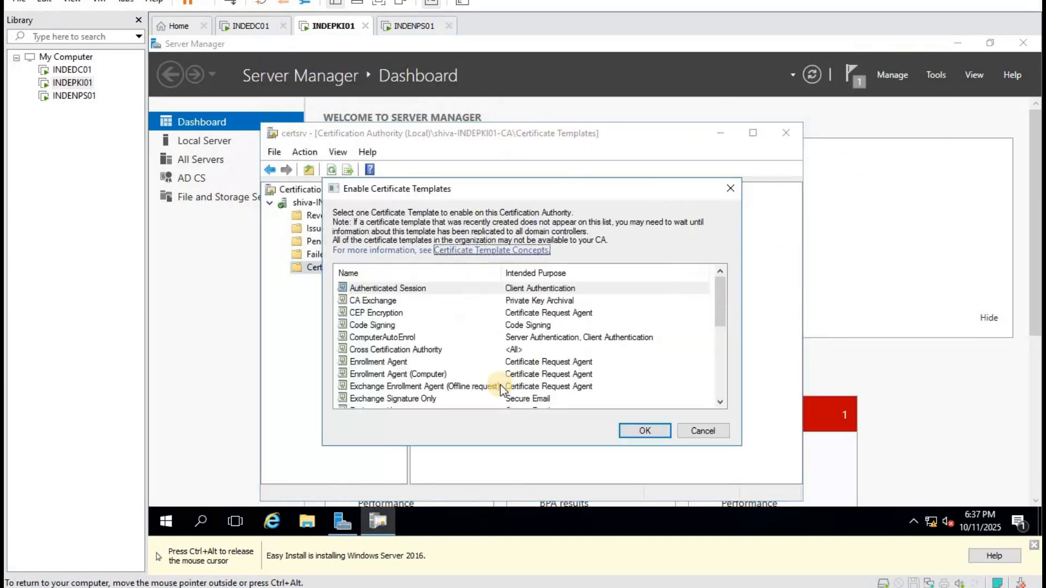
{"action": "left_click", "coordinate": [392, 338]}
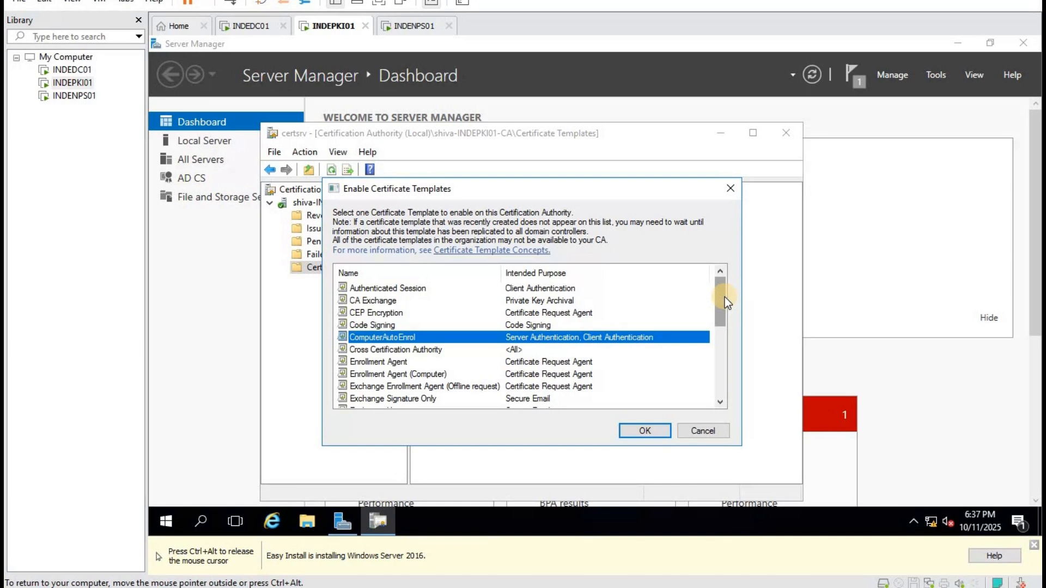
{"action": "left_click_drag", "start_coordinate": [724, 293], "coordinate": [724, 391]}
{"action": "left_click", "coordinate": [359, 325]}
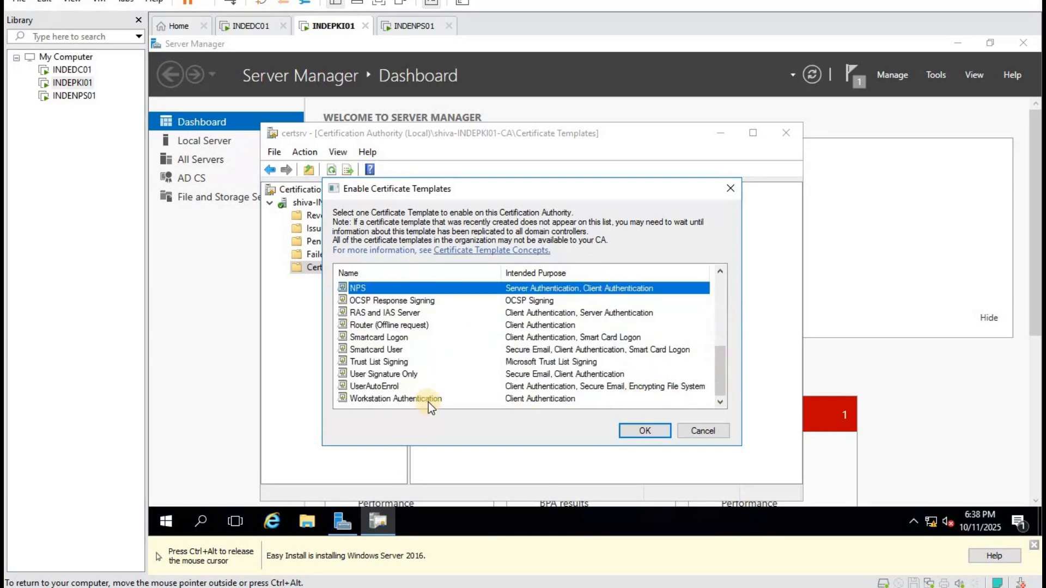
{"action": "left_click", "coordinate": [381, 386], "text": "ctrl"}
{"action": "left_click", "coordinate": [647, 431]}
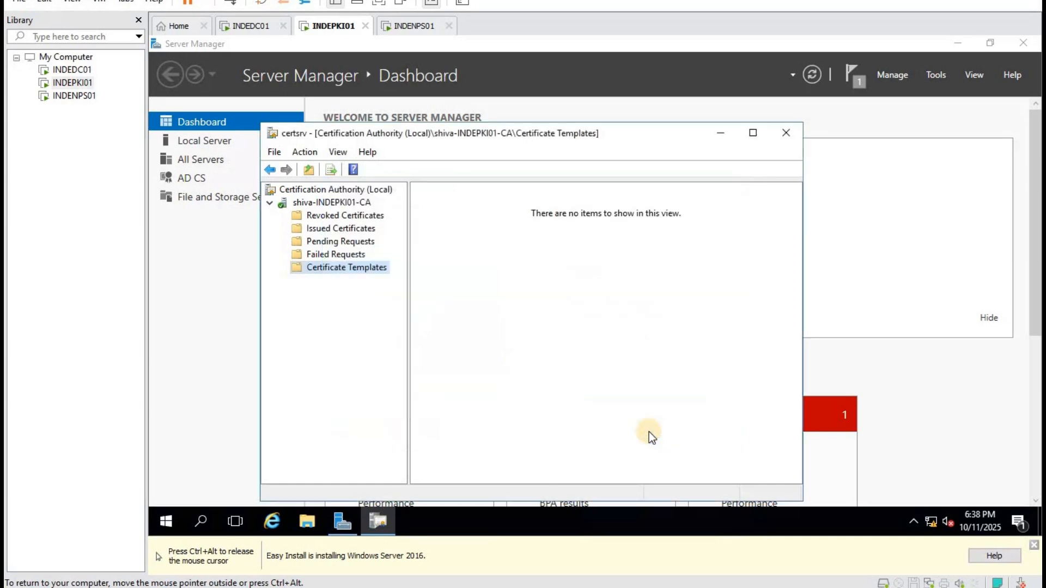
Refresh the CA's template list and check the NPS, ComputerAutoEnrol and UserAutoEnrol entries.
{"action": "right_click", "coordinate": [495, 416]}
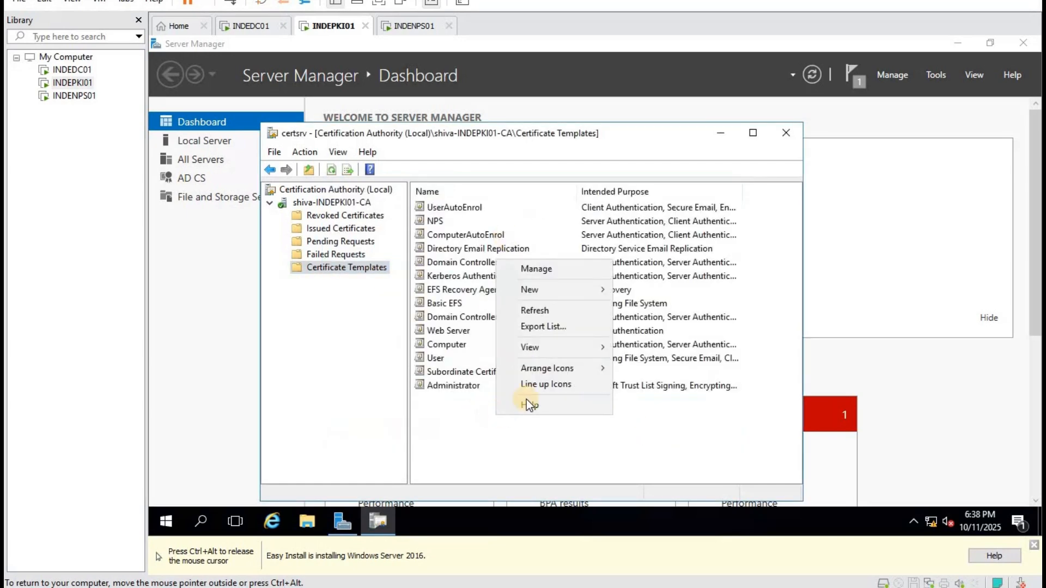
{"action": "left_click", "coordinate": [543, 311]}
{"action": "key", "text": "Down"}
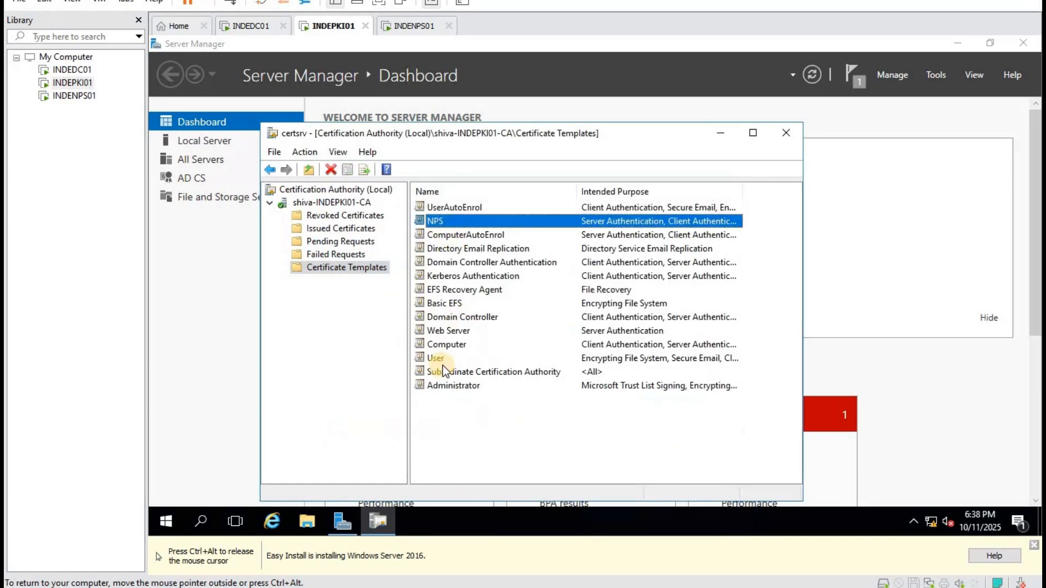
{"action": "left_click", "coordinate": [466, 235]}
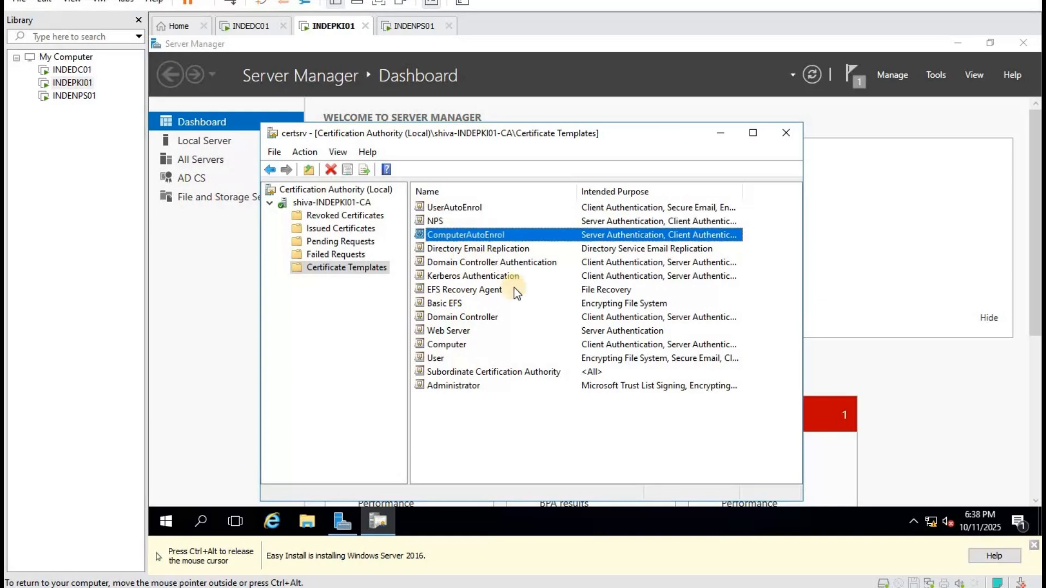
{"action": "left_click", "coordinate": [465, 207]}
{"action": "key", "text": "ctrl+alt"}
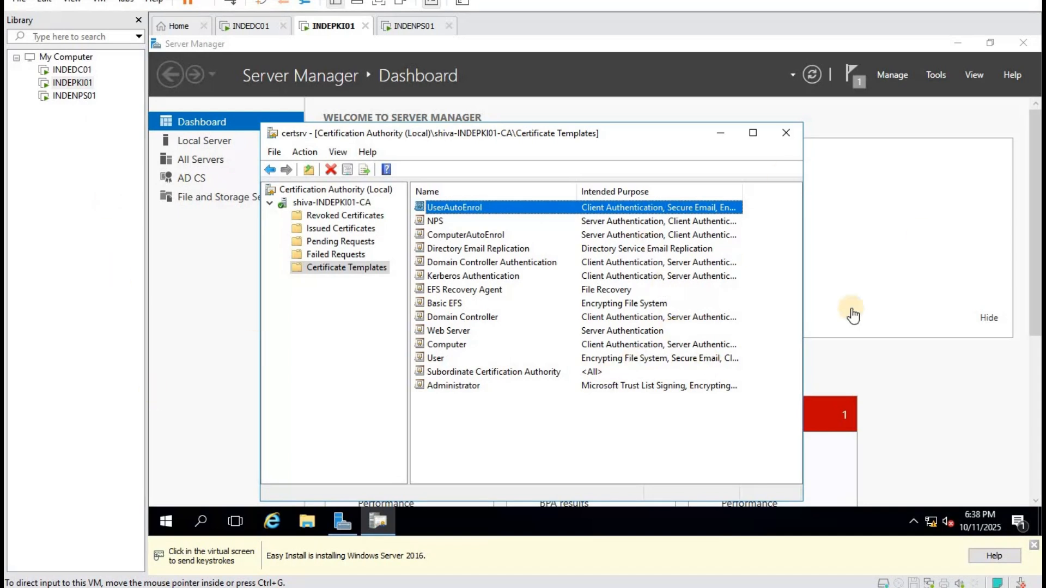
{"action": "left_click", "coordinate": [879, 273]}
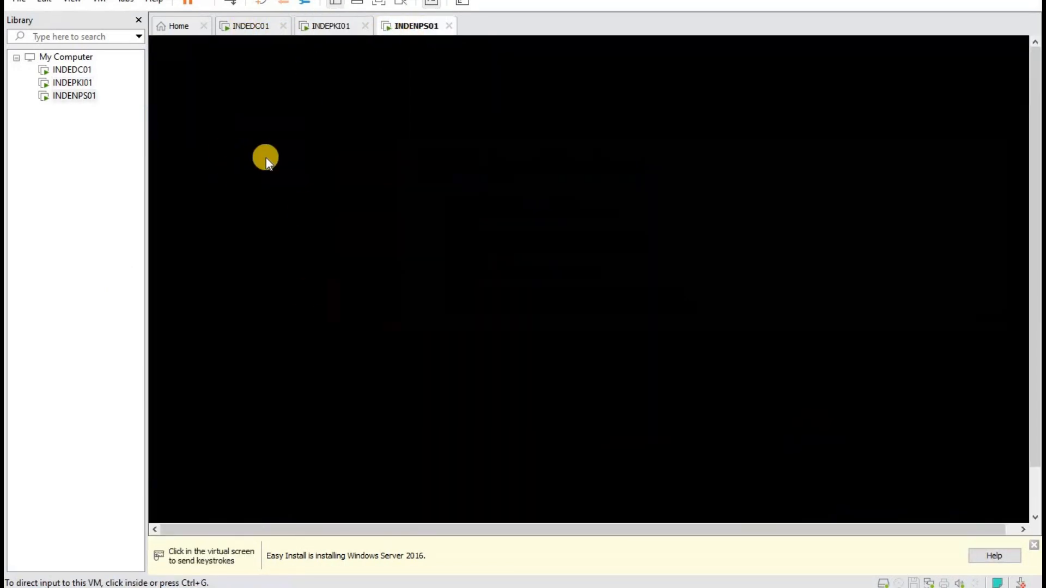
Restart the INDEDC01 domain controller with an unplanned reason.
{"action": "left_click", "coordinate": [250, 27]}
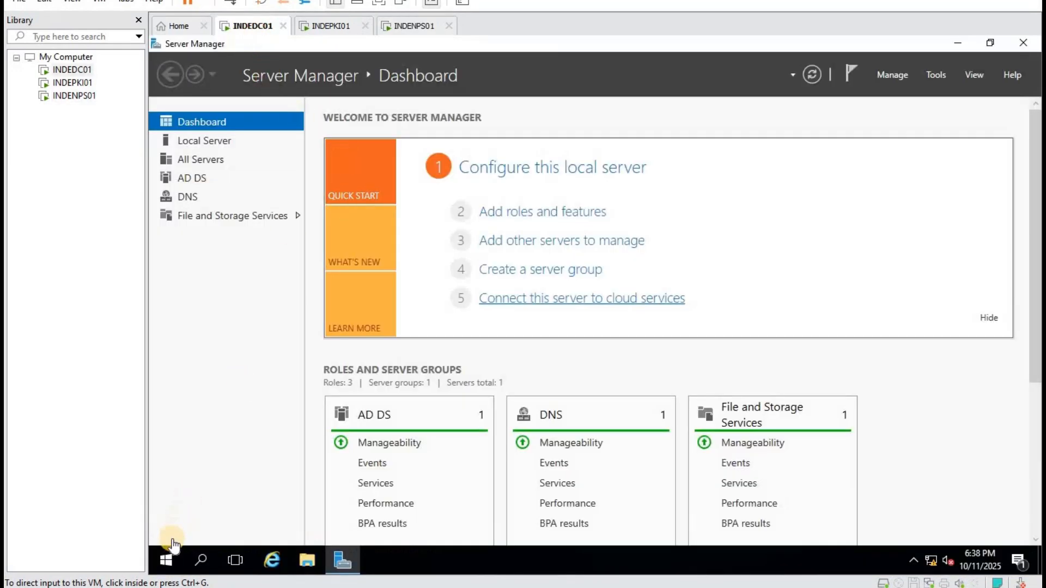
{"action": "right_click", "coordinate": [166, 562]}
{"action": "mouse_move", "coordinate": [281, 515]}
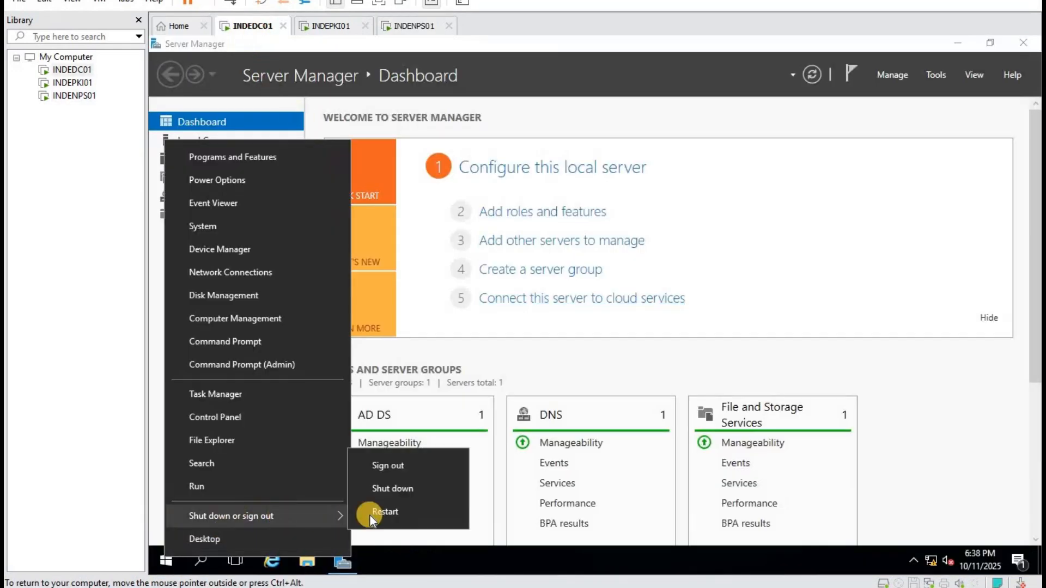
{"action": "left_click", "coordinate": [407, 516]}
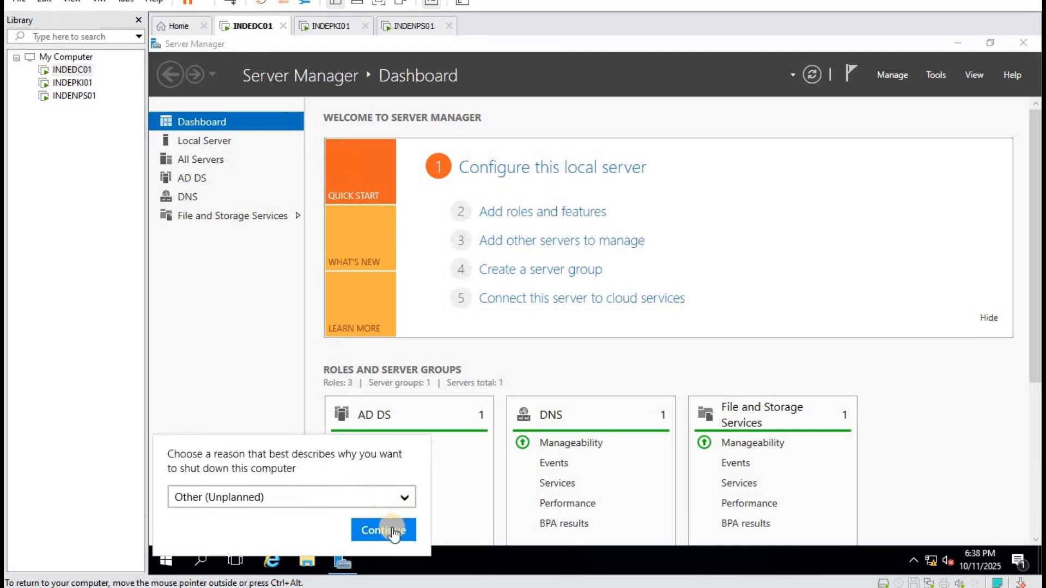
{"action": "left_click", "coordinate": [387, 527]}
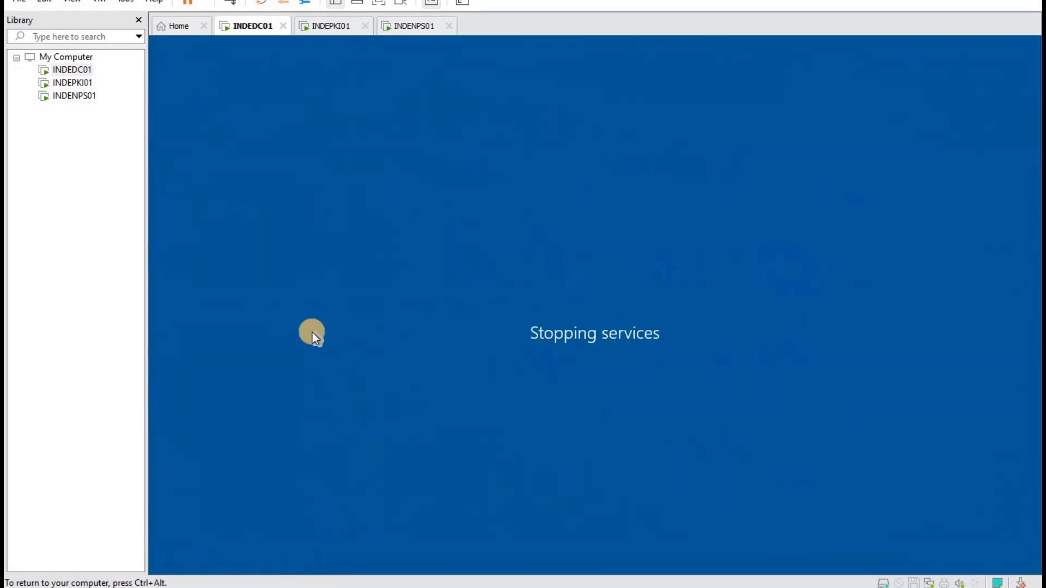
Sign in to INDENPS01 as a different SHIVA domain user with their password.
{"action": "left_click", "coordinate": [329, 26]}
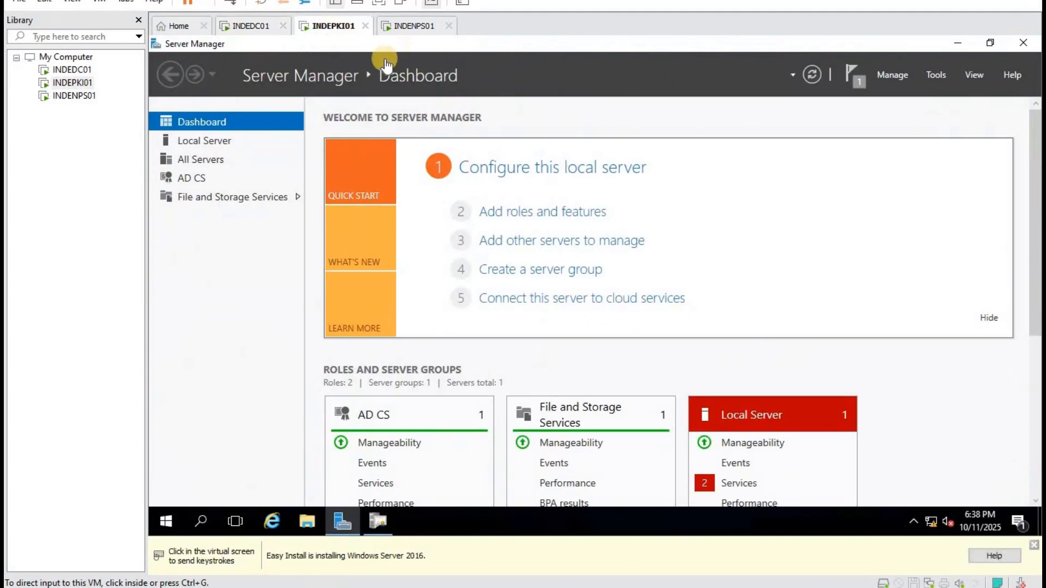
{"action": "left_click", "coordinate": [414, 26]}
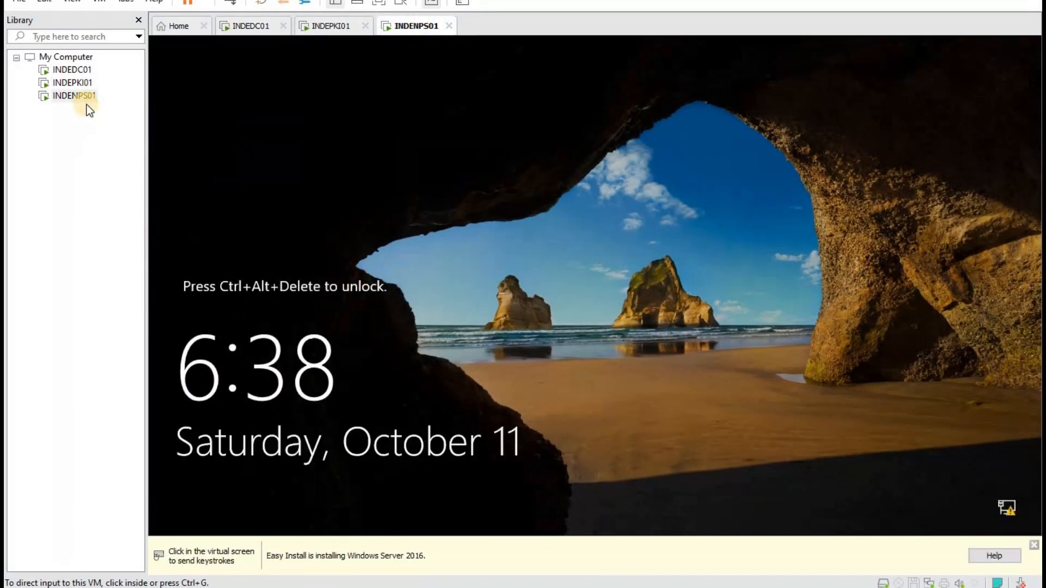
{"action": "right_click", "coordinate": [85, 98]}
{"action": "left_click", "coordinate": [144, 252]}
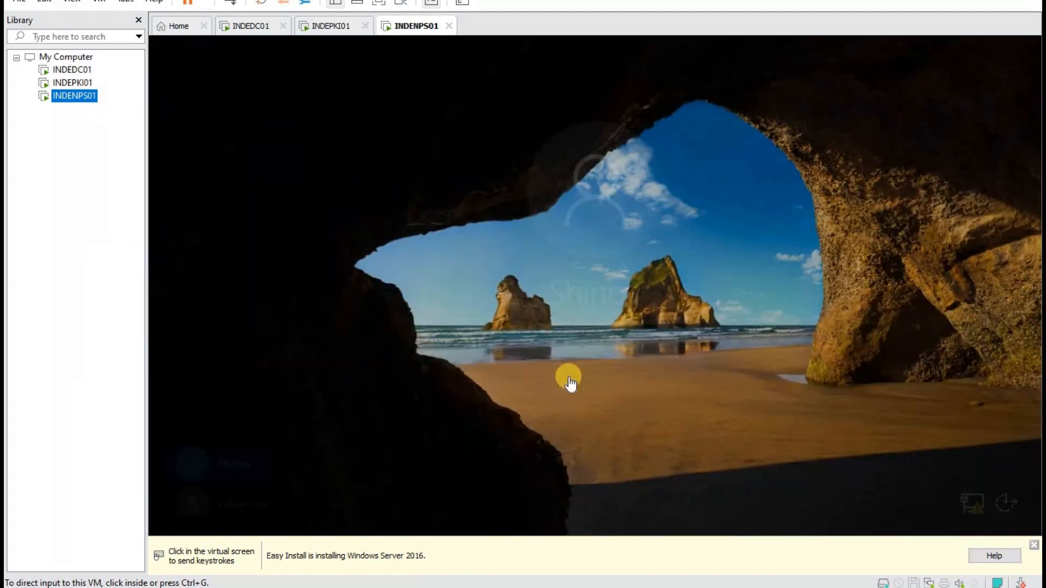
{"action": "left_click", "coordinate": [554, 345]}
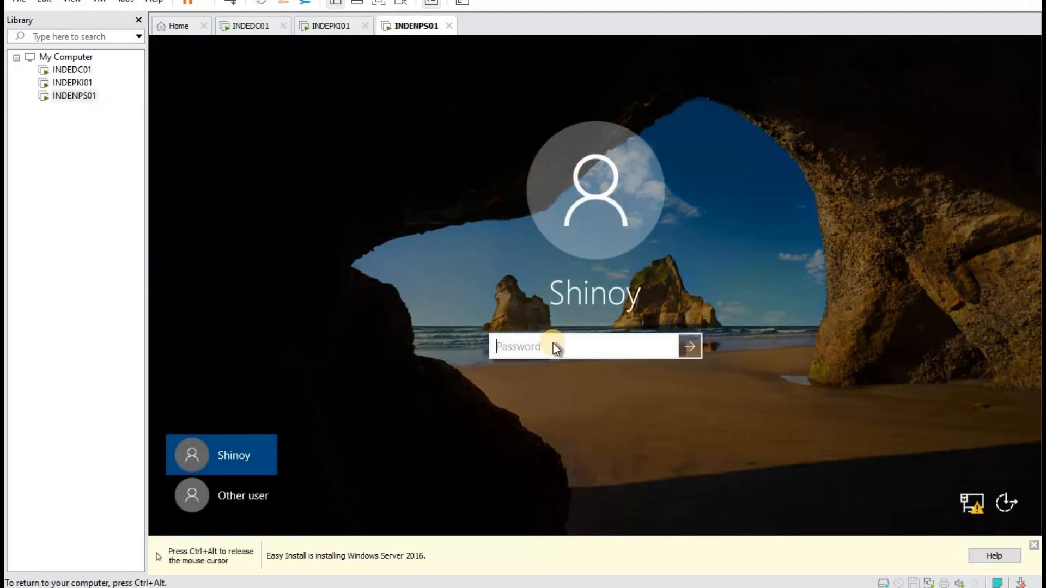
{"action": "left_click", "coordinate": [241, 480]}
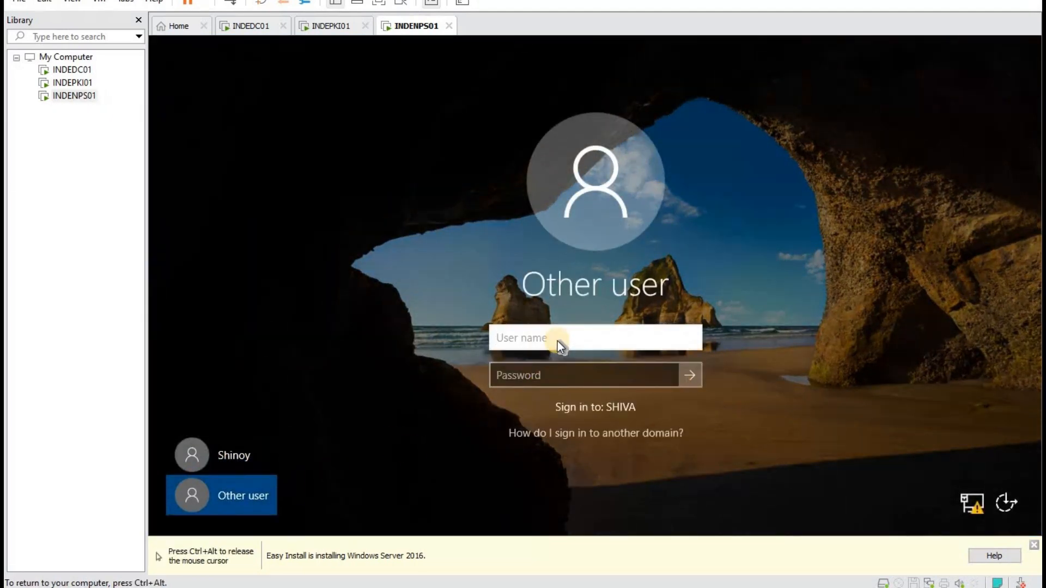
{"action": "type", "text": "mark"}
{"action": "key", "text": "Tab"}
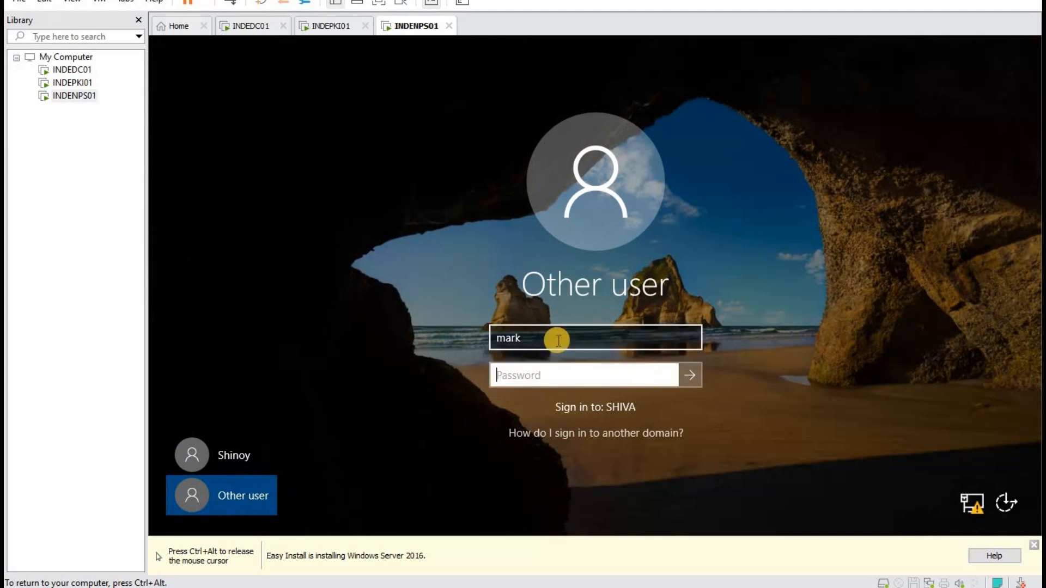
{"action": "type", "text": "*********"}
{"action": "key", "text": "Return"}
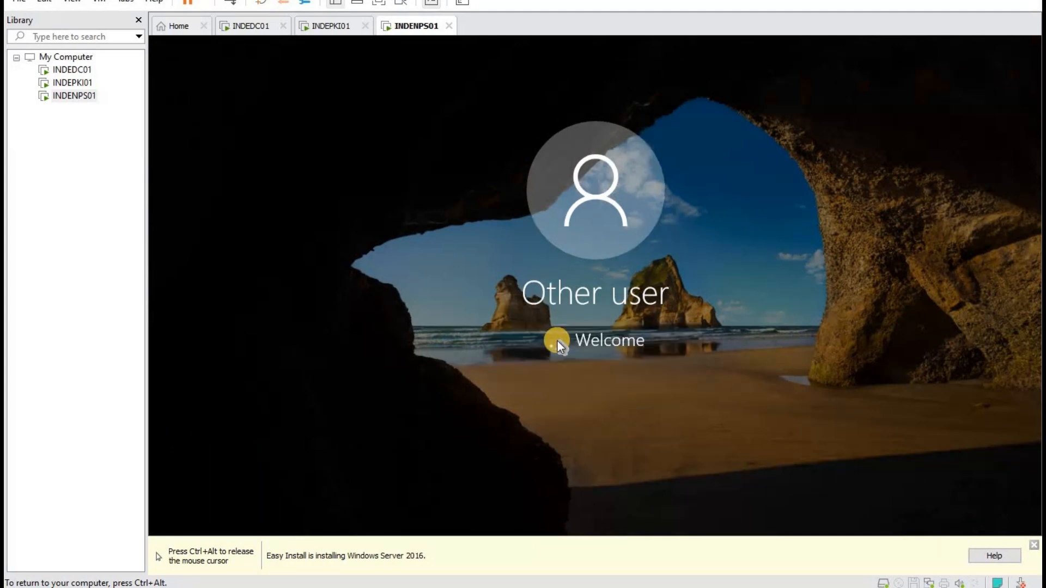
{"action": "left_click", "coordinate": [1007, 333]}
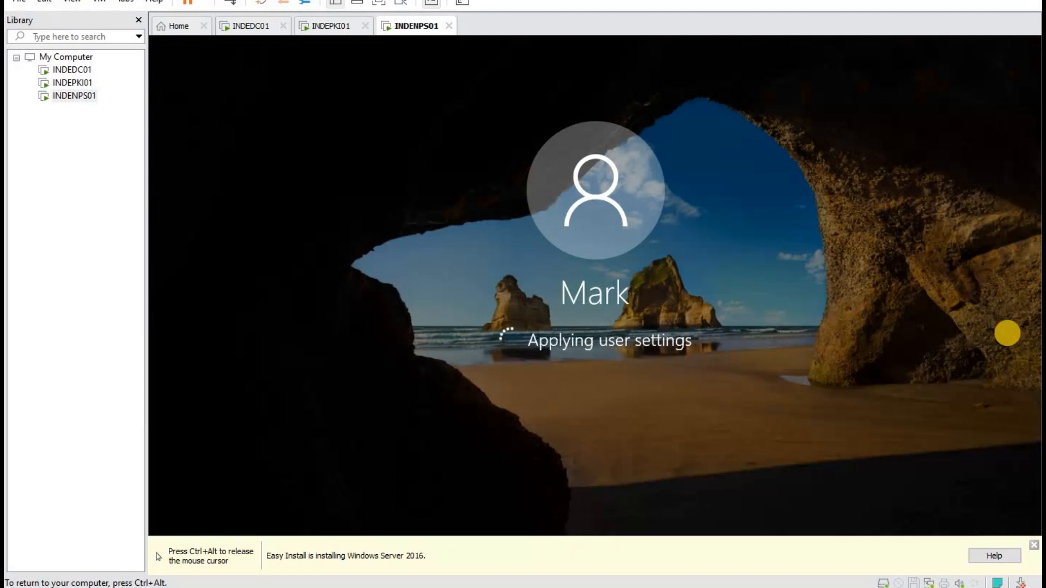
{"action": "key", "text": "ctrl+alt"}
Close the Certification Authority console on INDEPKI01, then return to the restarted INDEDC01.
{"action": "left_click", "coordinate": [246, 32]}
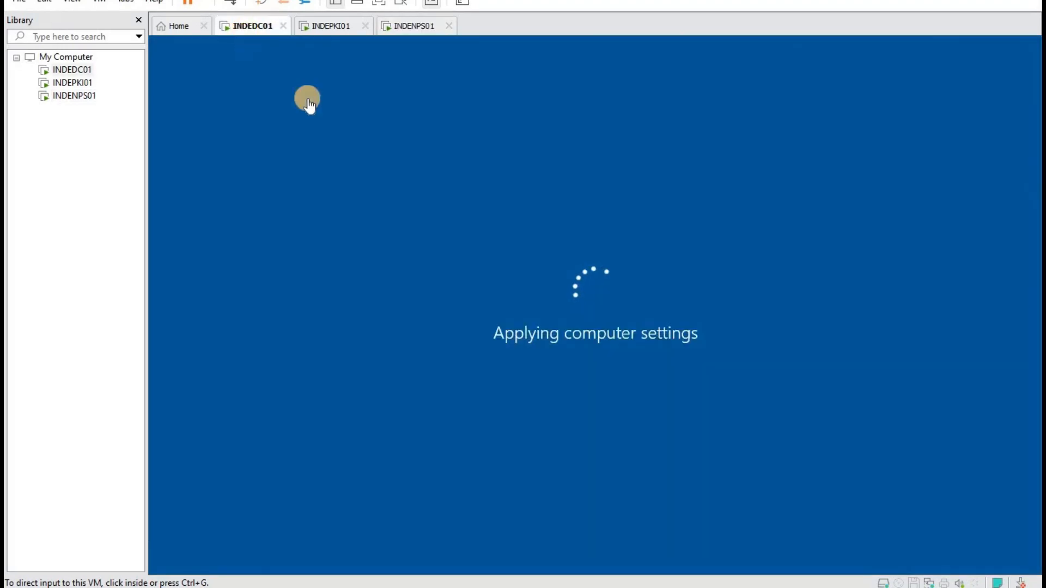
{"action": "left_click", "coordinate": [327, 33]}
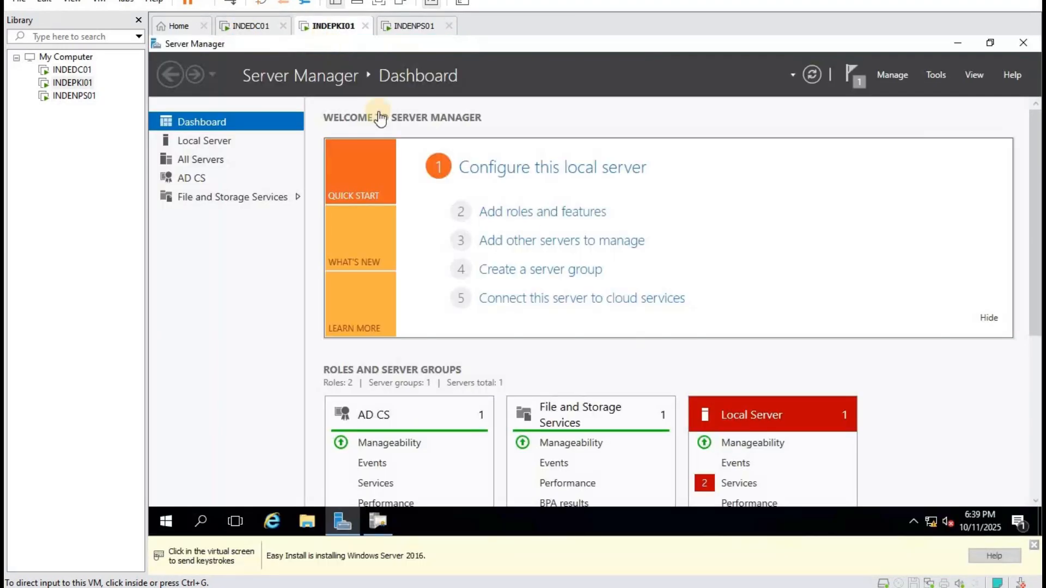
{"action": "left_click", "coordinate": [378, 523]}
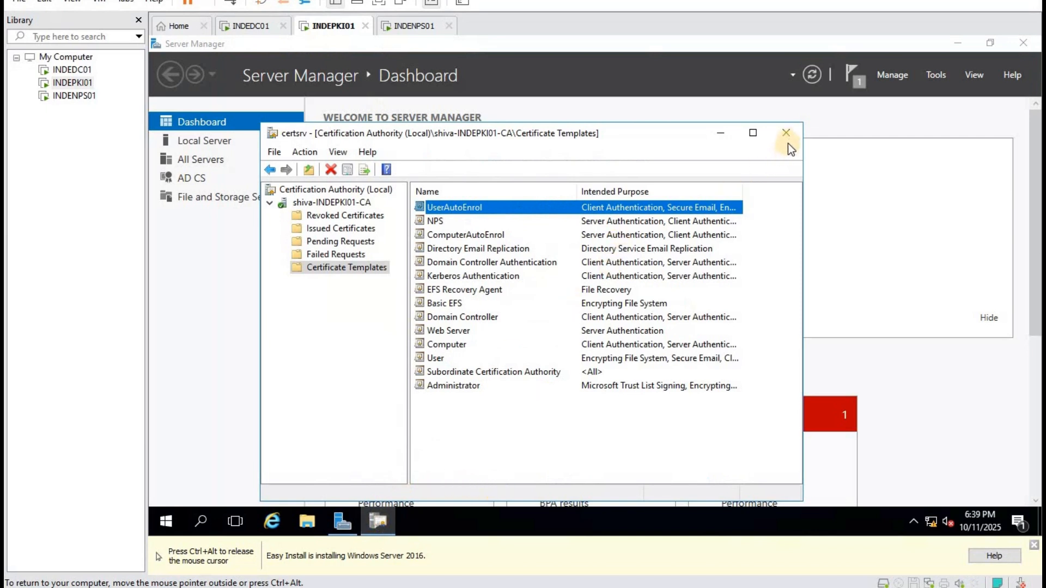
{"action": "left_click", "coordinate": [789, 139]}
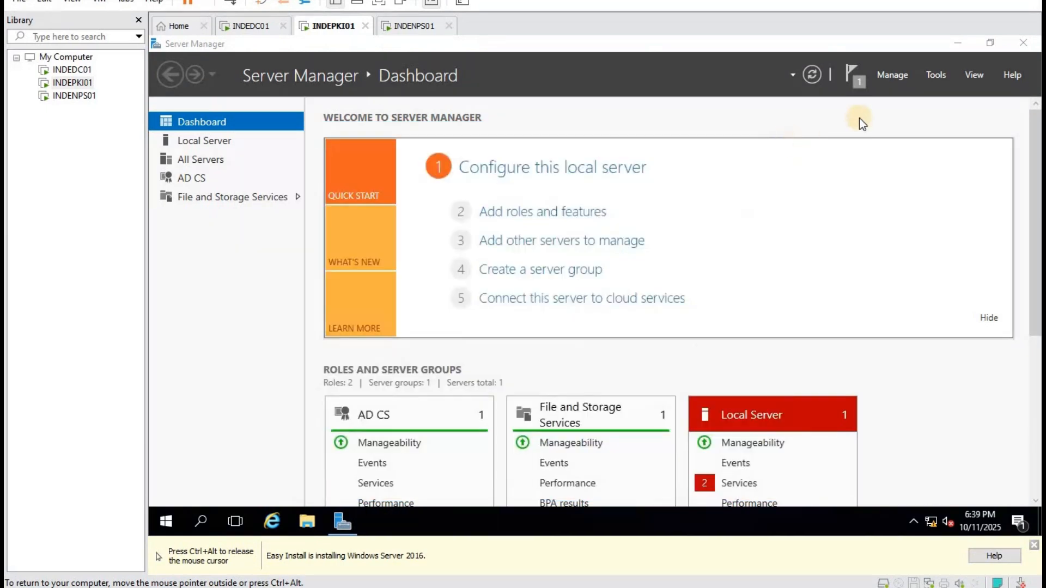
{"action": "left_click", "coordinate": [414, 28]}
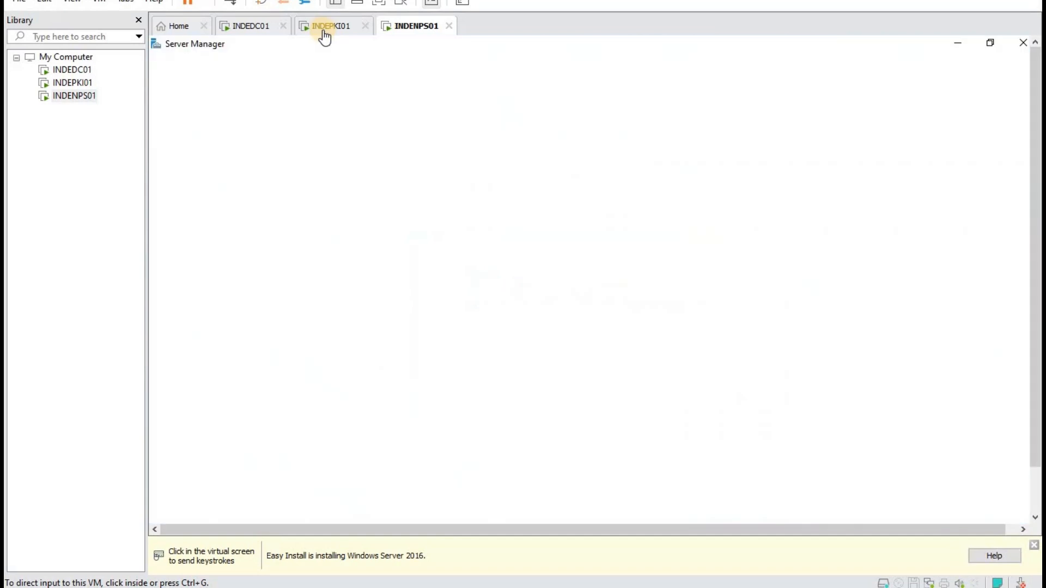
{"action": "left_click", "coordinate": [261, 28]}
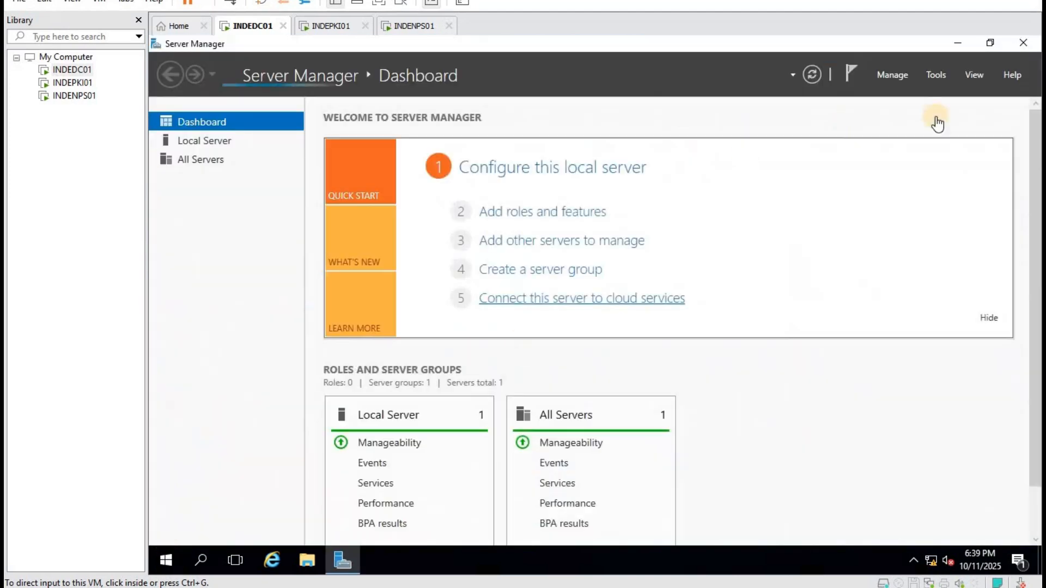
Open Active Directory Users and Computers and start a new user in shiva.lan's IT Users container.
{"action": "left_click", "coordinate": [939, 75]}
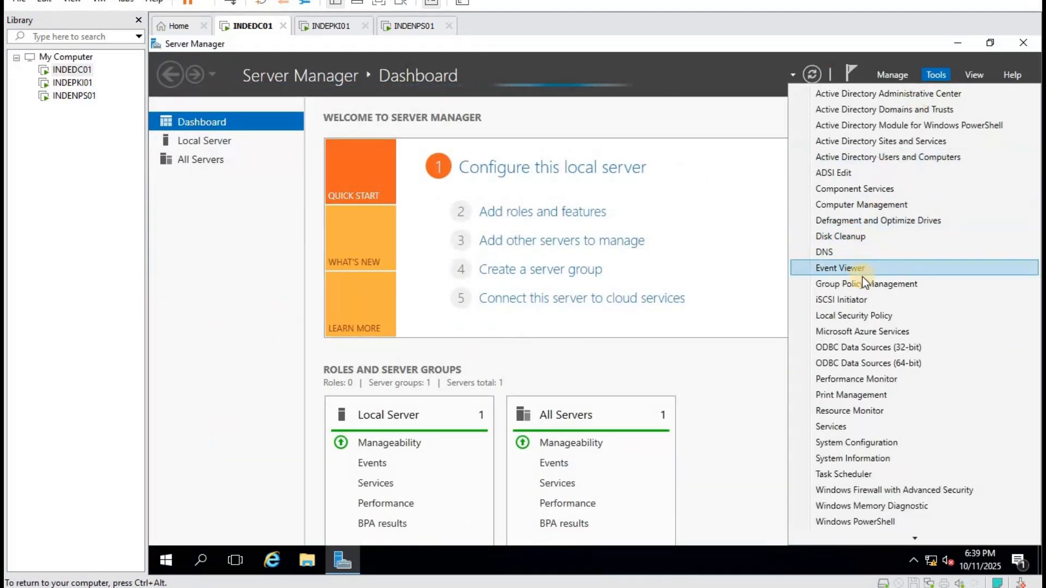
{"action": "left_click", "coordinate": [901, 157]}
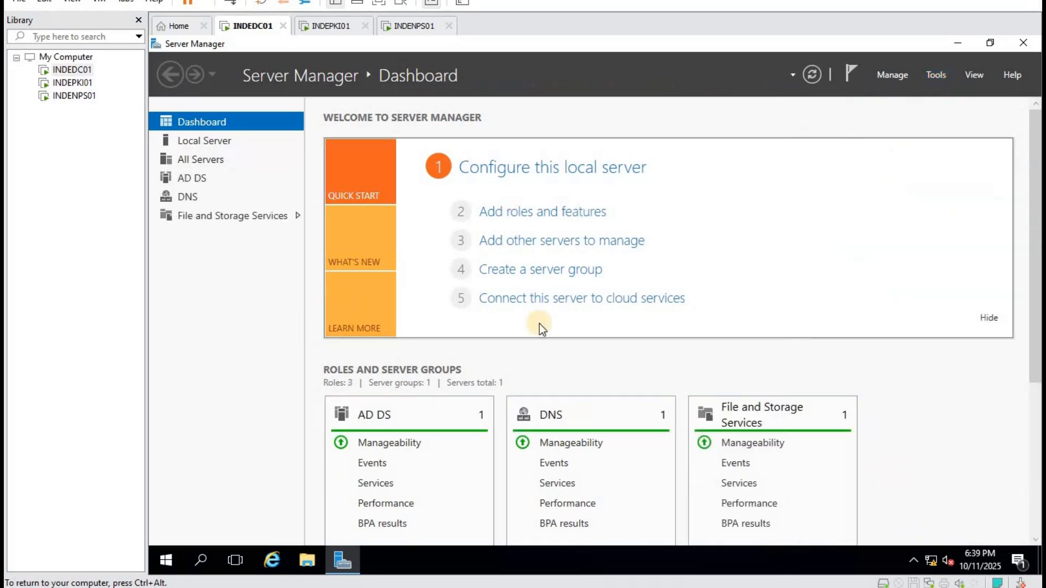
{"action": "double_click", "coordinate": [264, 192]}
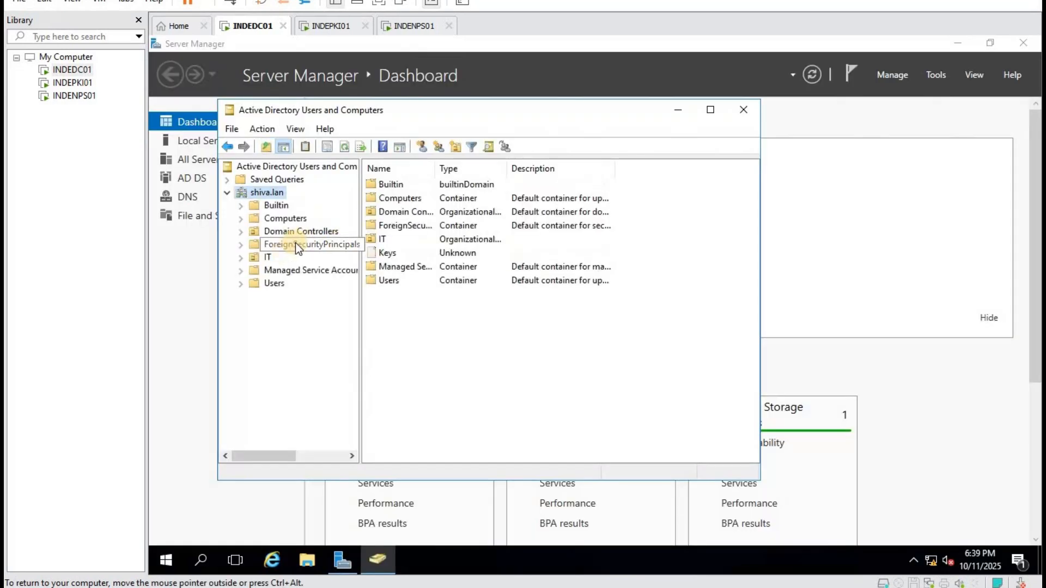
{"action": "double_click", "coordinate": [268, 258]}
{"action": "key", "text": "Down"}
{"action": "key", "text": "Down"}
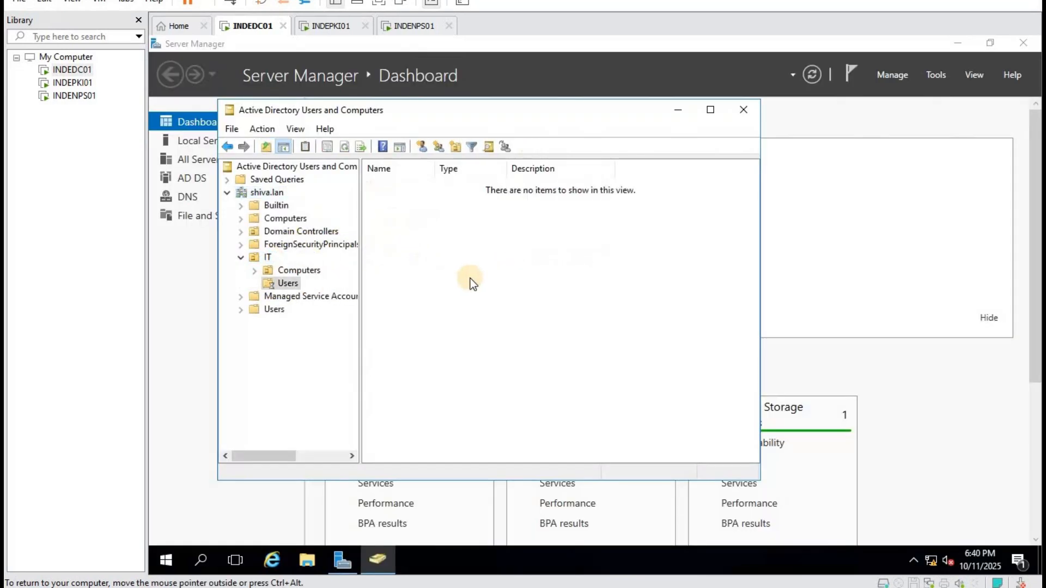
{"action": "right_click", "coordinate": [457, 394]}
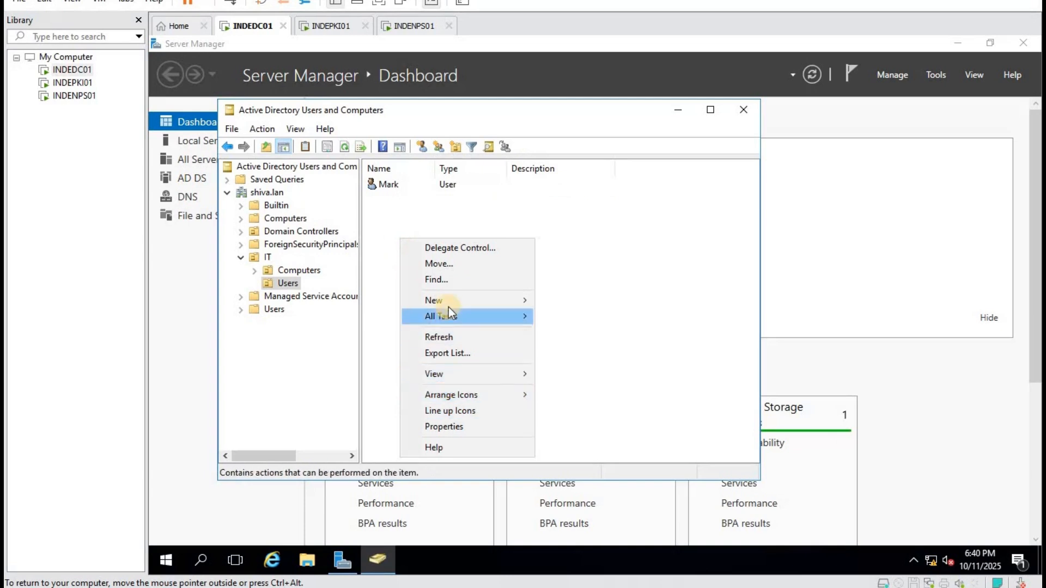
{"action": "mouse_move", "coordinate": [446, 300]}
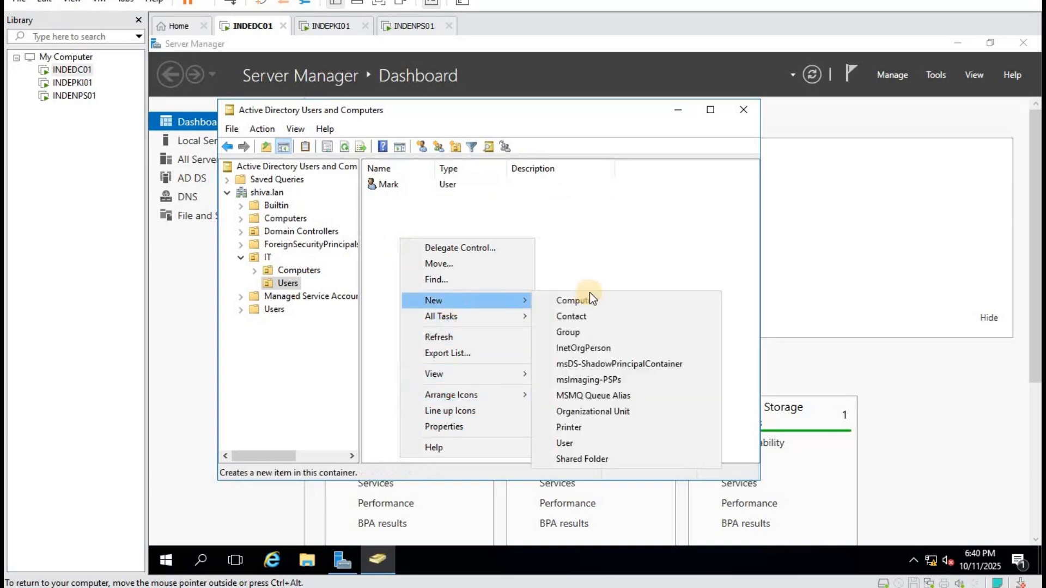
{"action": "left_click", "coordinate": [582, 443]}
Enter the new user's capitalised first name and logon name.
{"action": "type", "text": "to"}
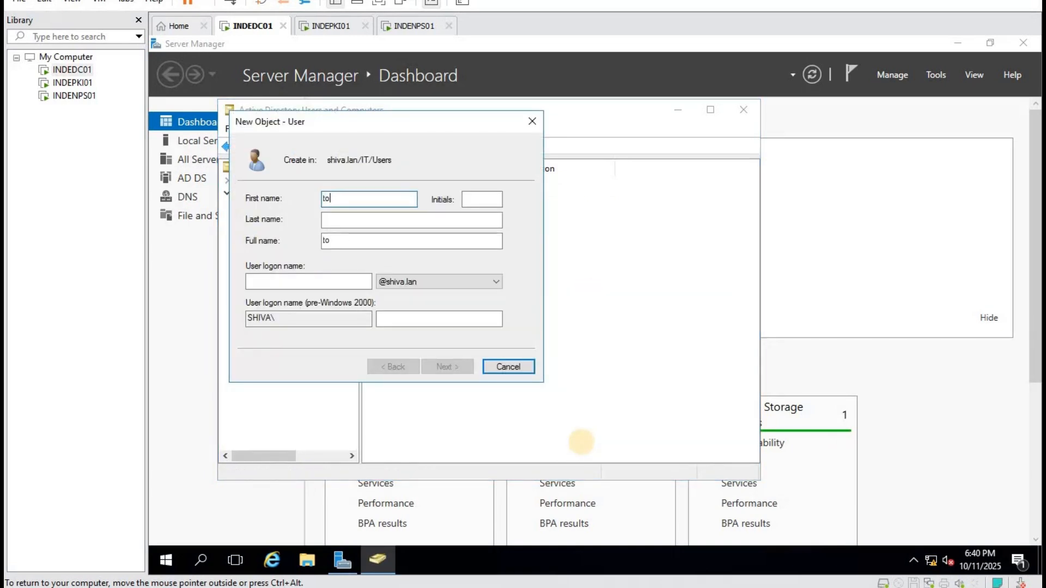
{"action": "type", "text": "m"}
{"action": "key", "text": "Tab"}
{"action": "key", "text": "Tab"}
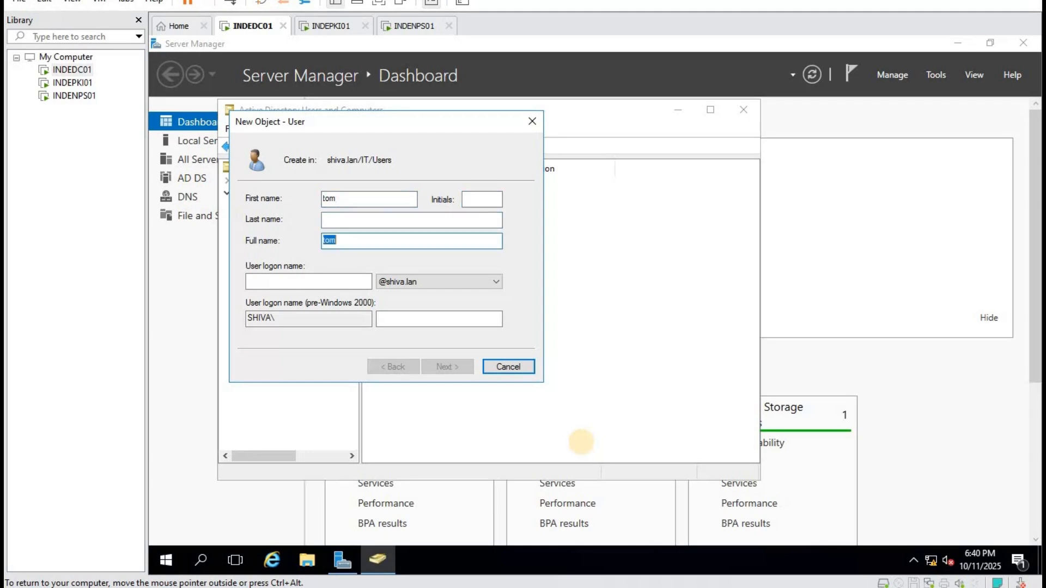
{"action": "left_click", "coordinate": [291, 282]}
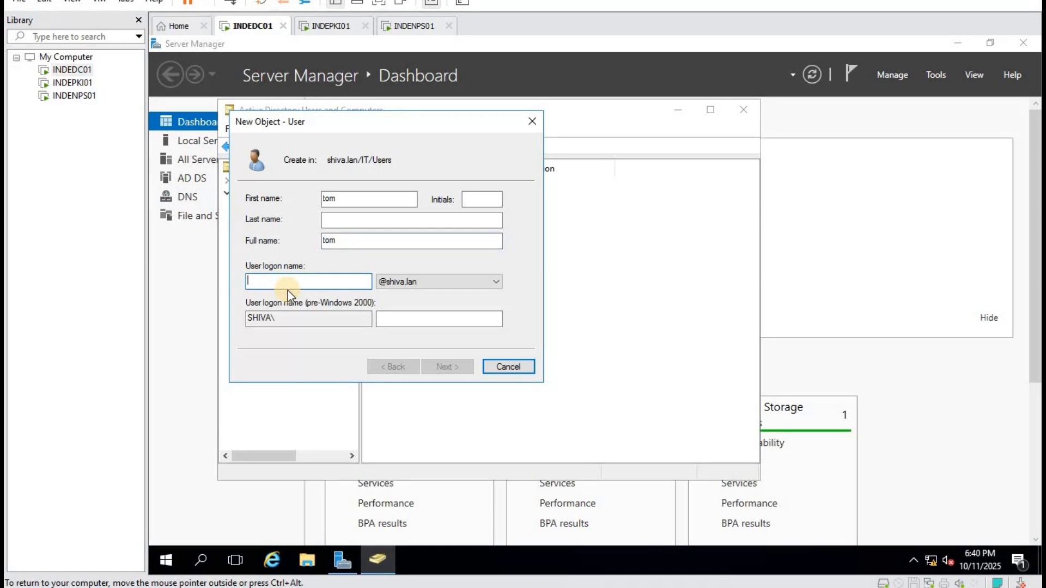
{"action": "type", "text": "tom"}
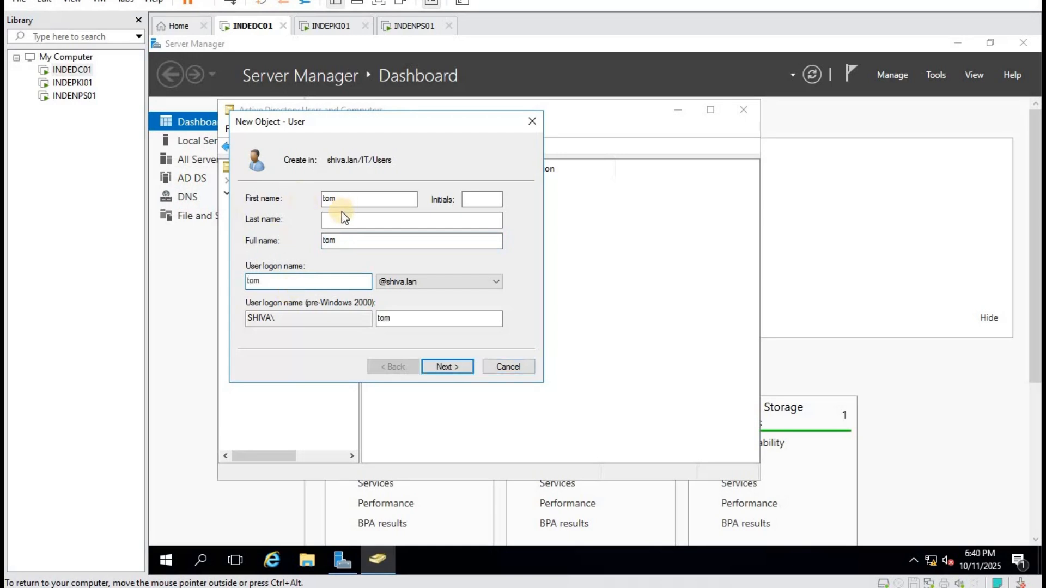
{"action": "left_click", "coordinate": [327, 200]}
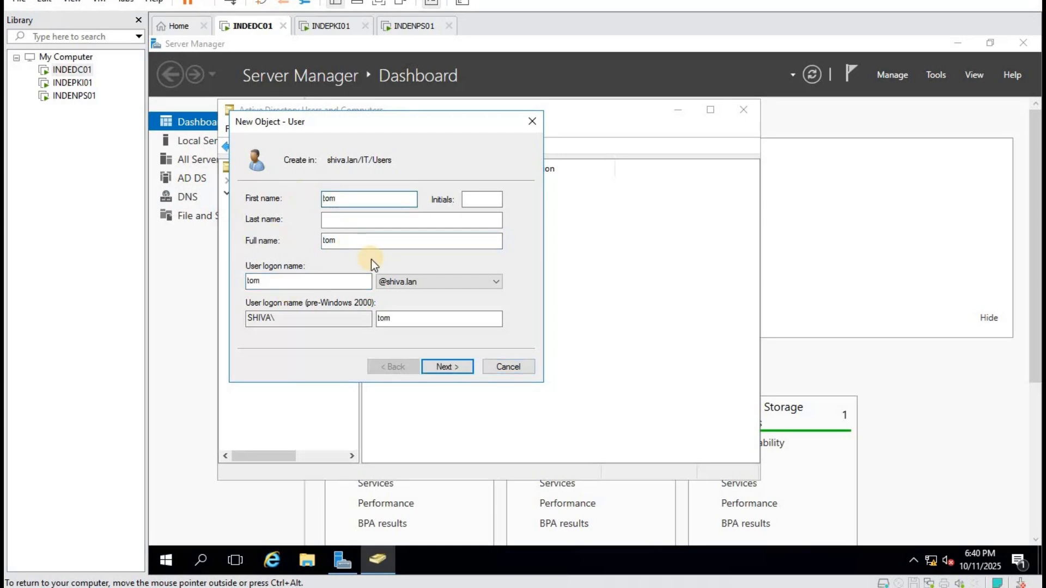
{"action": "key", "text": "Delete"}
{"action": "type", "text": "T"}
{"action": "left_click", "coordinate": [459, 365]}
{"action": "left_click", "coordinate": [309, 246]}
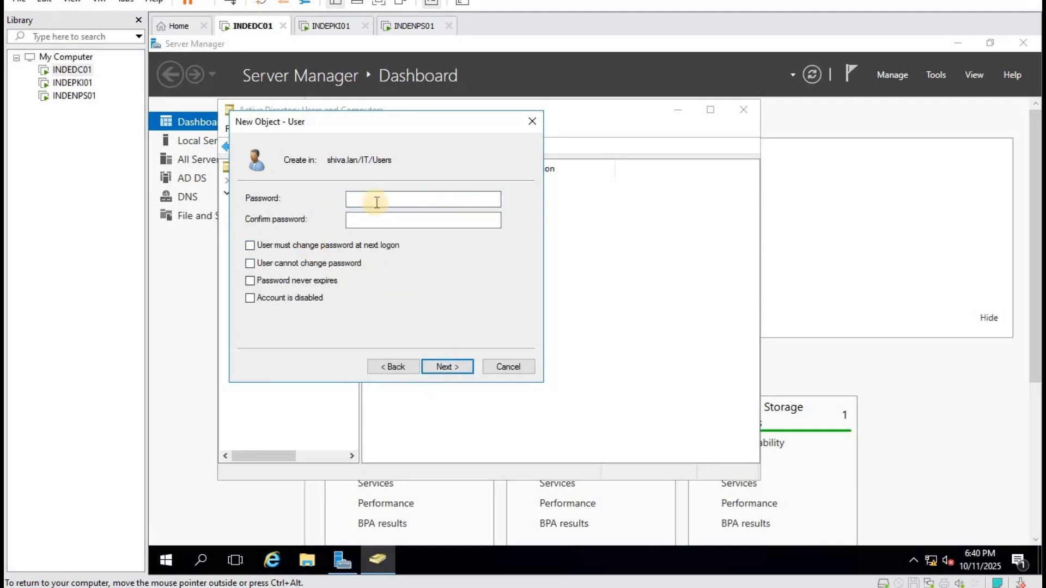
Set and confirm the account password and finish creating the user.
{"action": "left_click", "coordinate": [379, 199]}
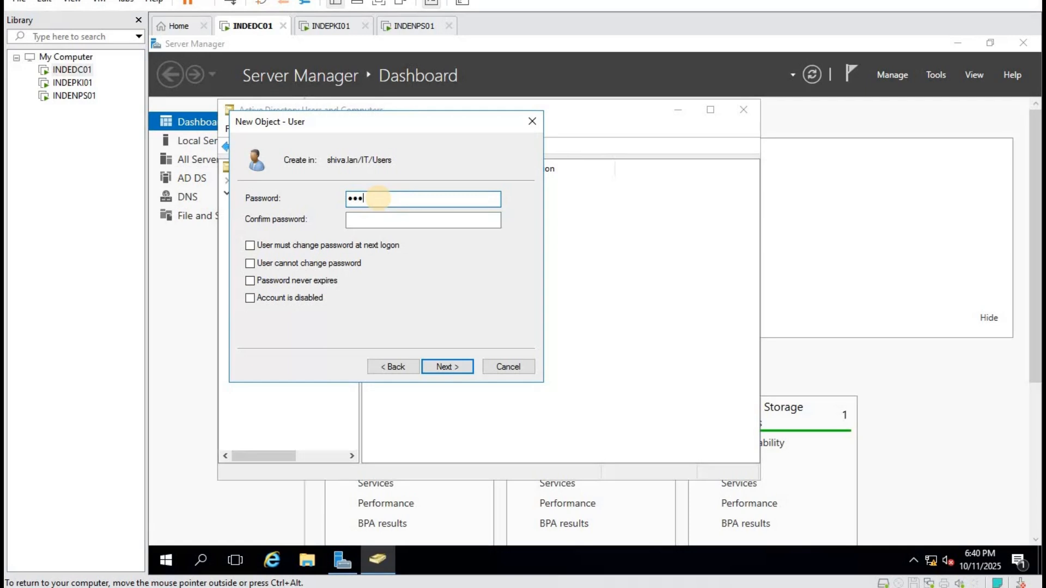
{"action": "key", "text": "Tab"}
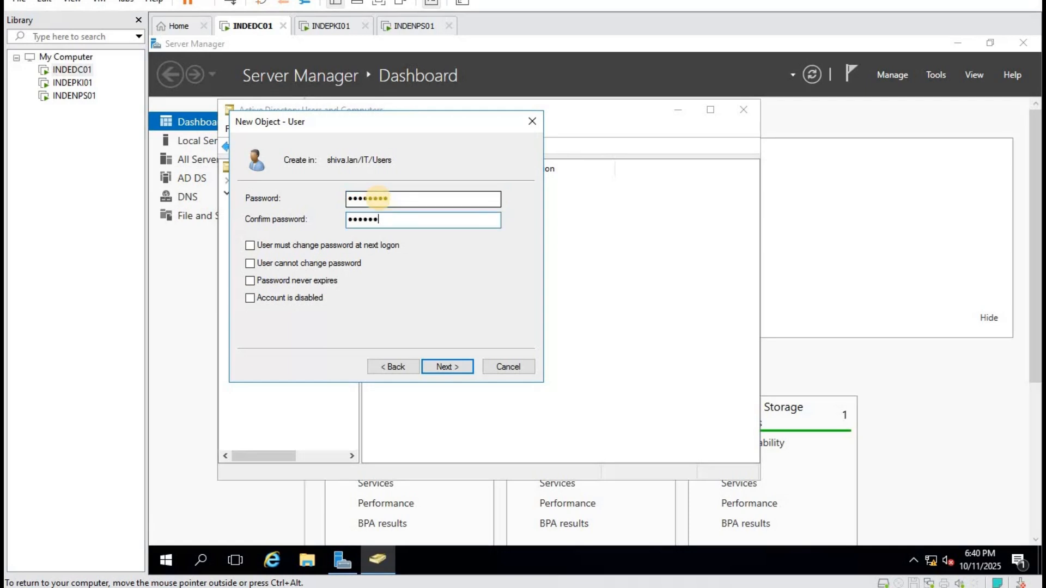
{"action": "left_click", "coordinate": [447, 366]}
{"action": "left_click", "coordinate": [448, 365]}
{"action": "left_click", "coordinate": [489, 278]}
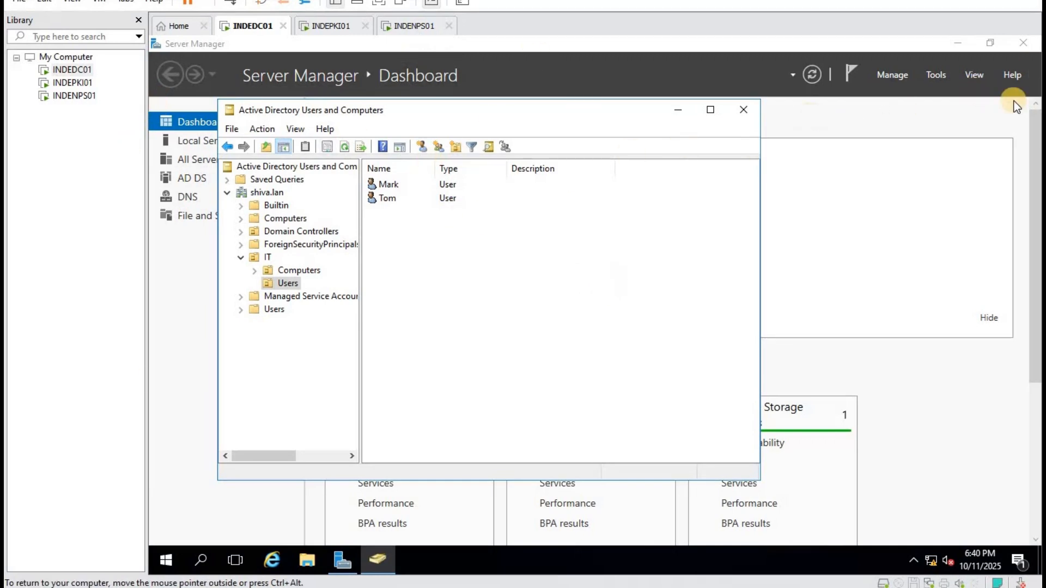
{"action": "left_click", "coordinate": [932, 75]}
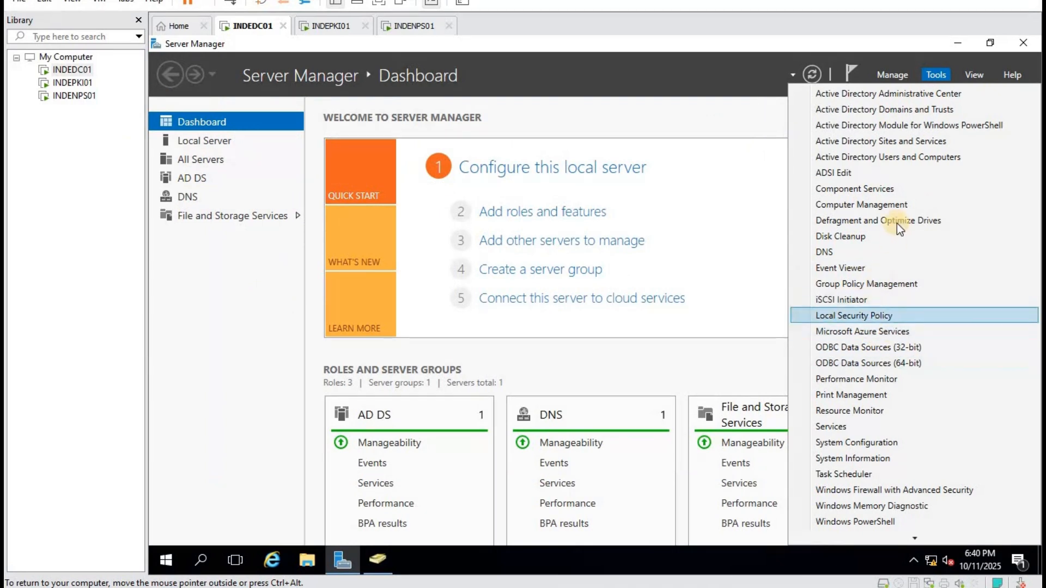
Launch Group Policy Management and expand the shiva.lan forest.
{"action": "left_click", "coordinate": [894, 283]}
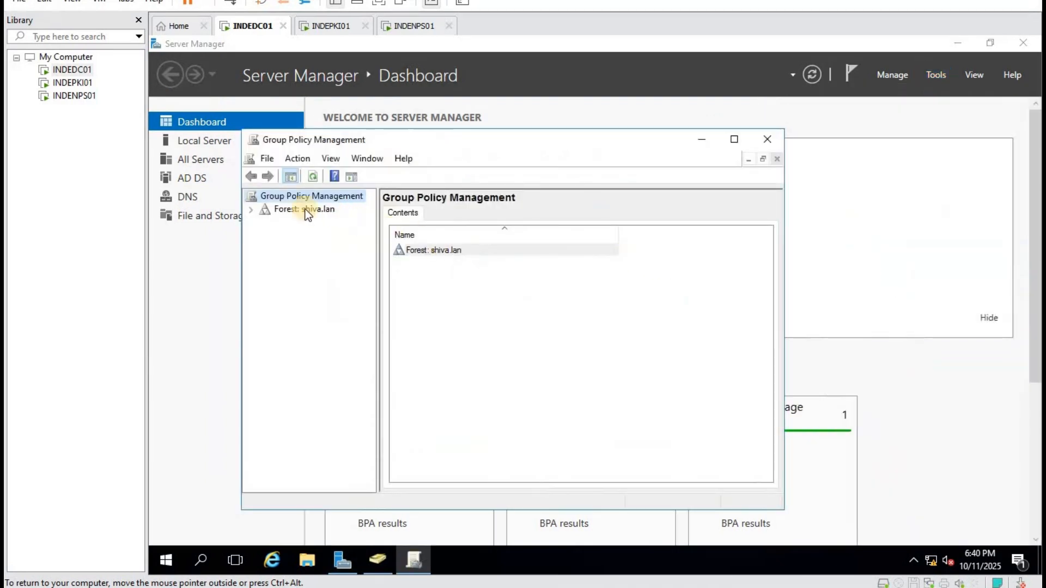
{"action": "double_click", "coordinate": [305, 209]}
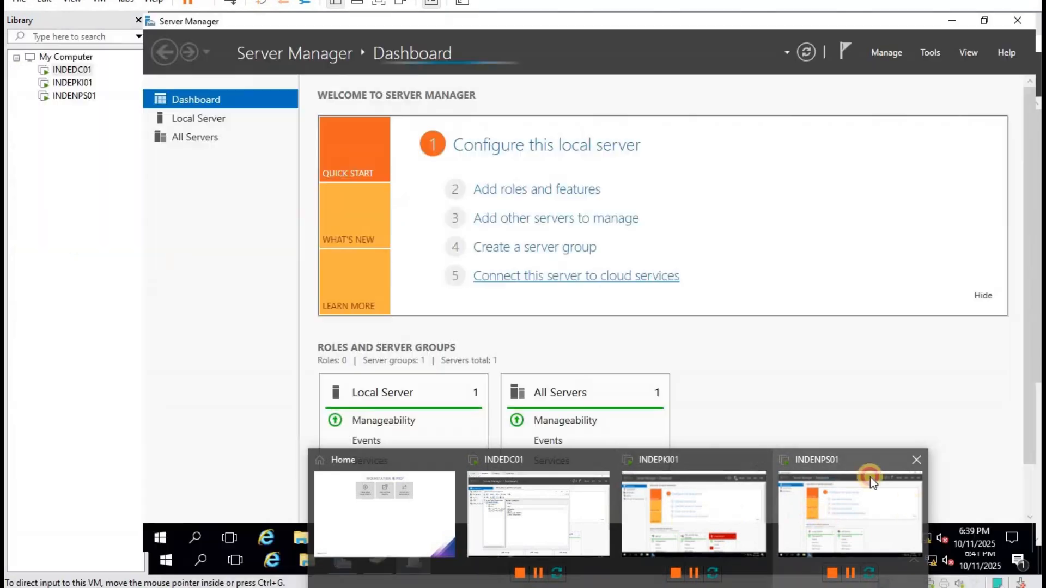
Switch to INDENPS01 and open the Run prompt from the Start quick links.
{"action": "left_click", "coordinate": [871, 476]}
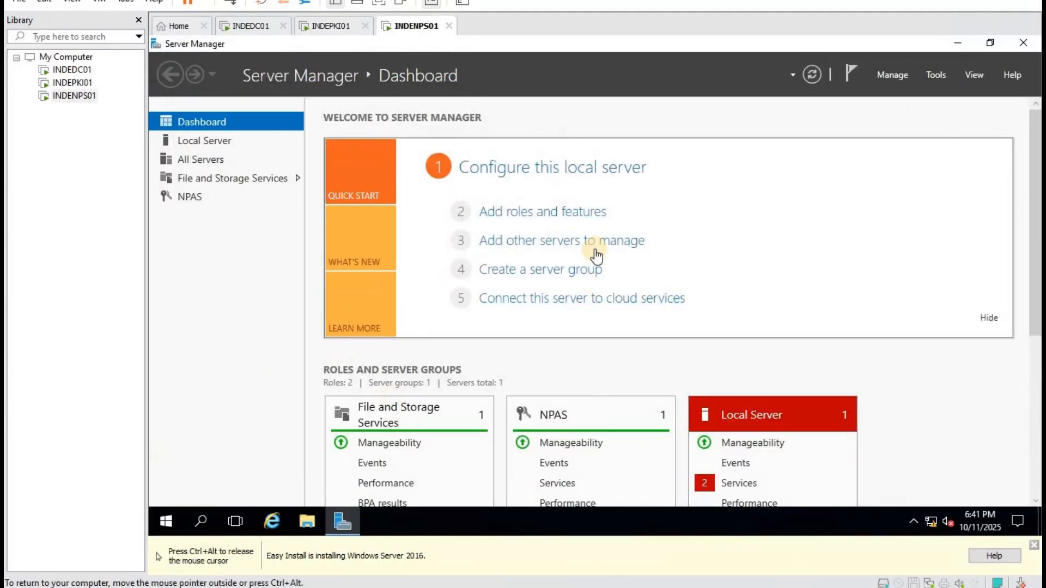
{"action": "right_click", "coordinate": [165, 518]}
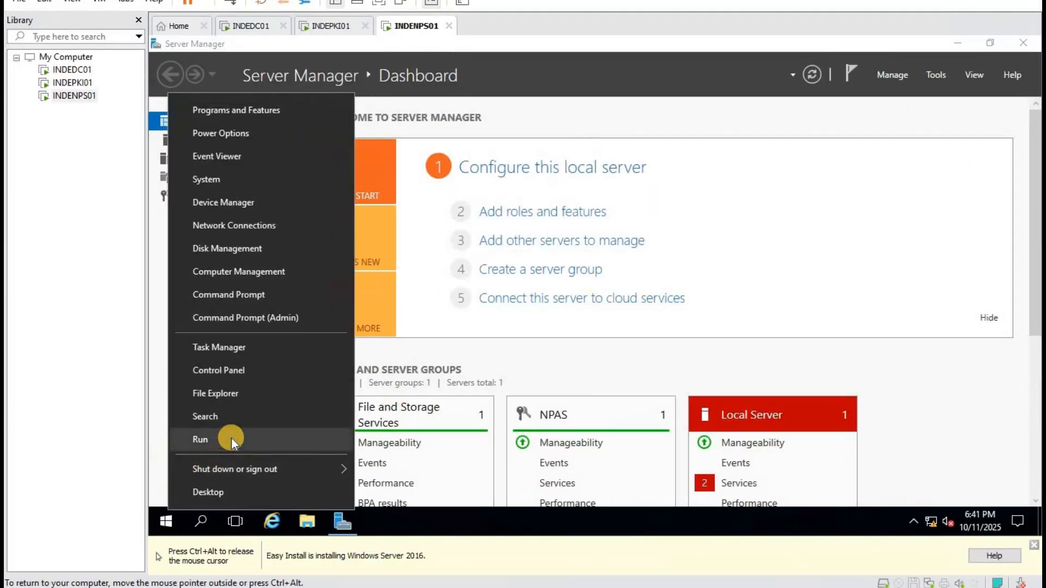
{"action": "left_click", "coordinate": [231, 439]}
Run certlm.msc from cmd with elevation and maximise the Certificates console.
{"action": "type", "text": "cmd"}
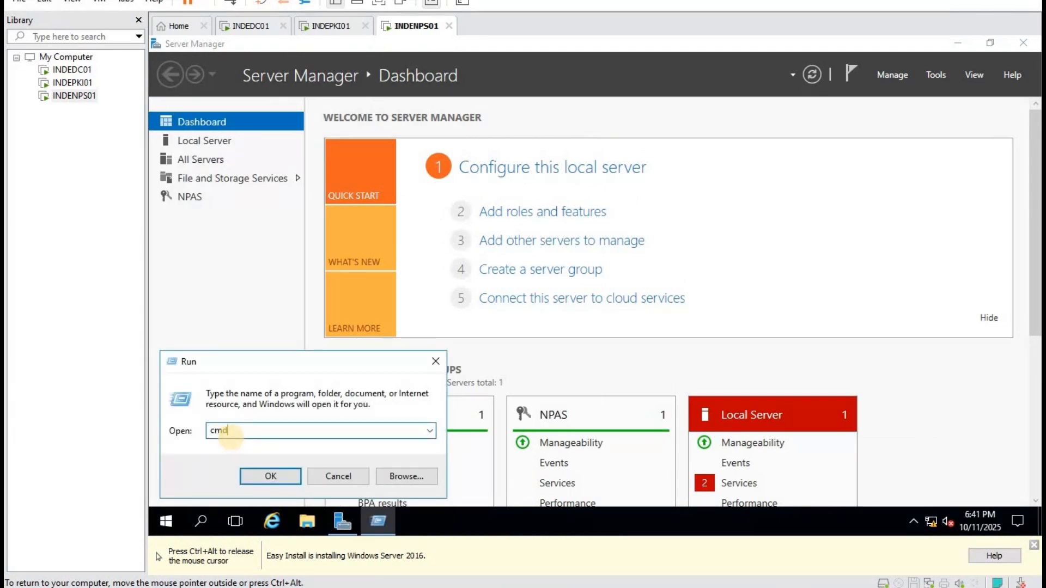
{"action": "key", "text": "Return"}
{"action": "type", "text": "ce"}
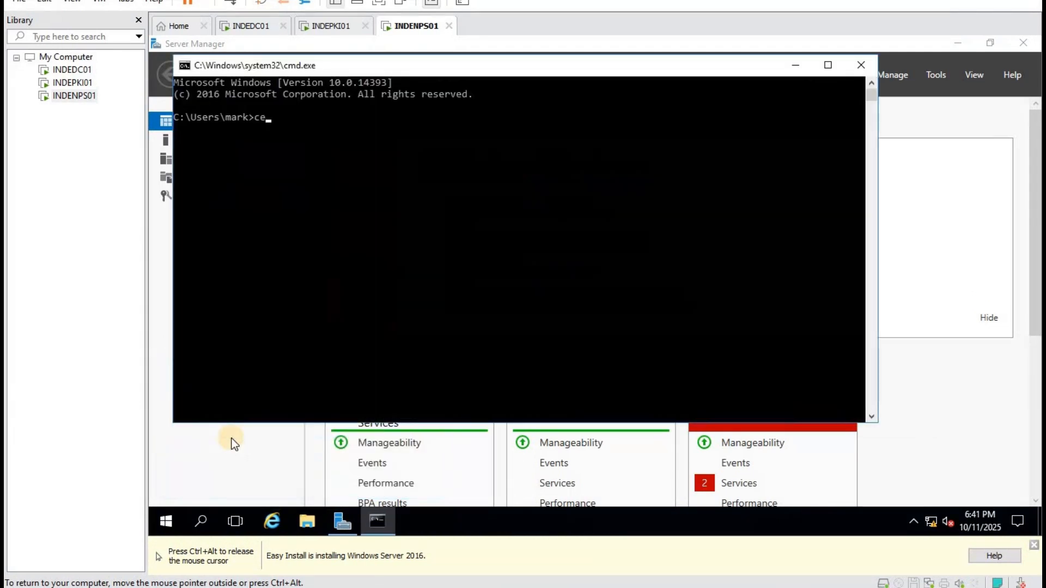
{"action": "type", "text": "rtlm.msc"}
{"action": "key", "text": "Return"}
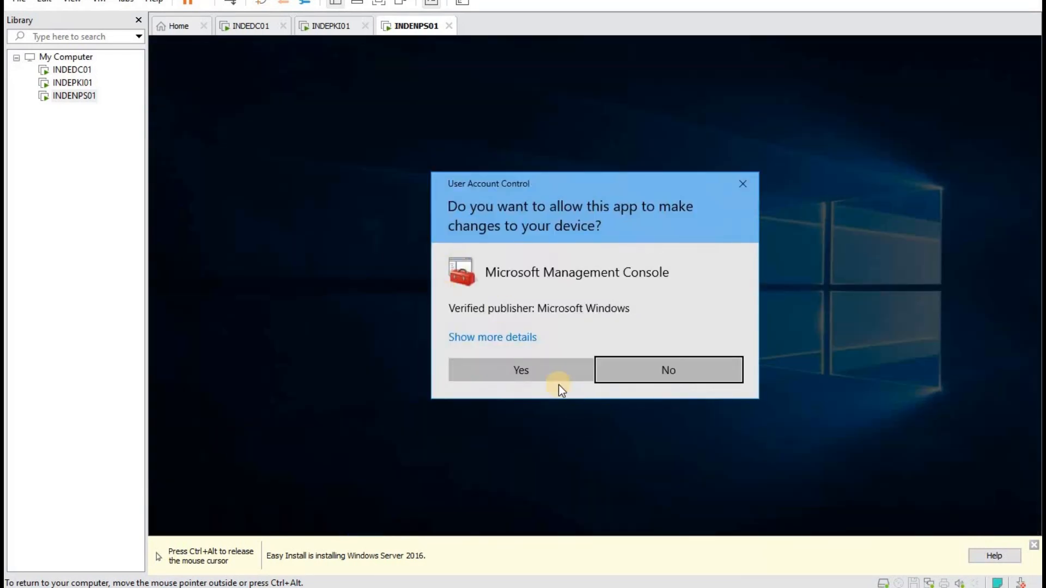
{"action": "left_click", "coordinate": [530, 372]}
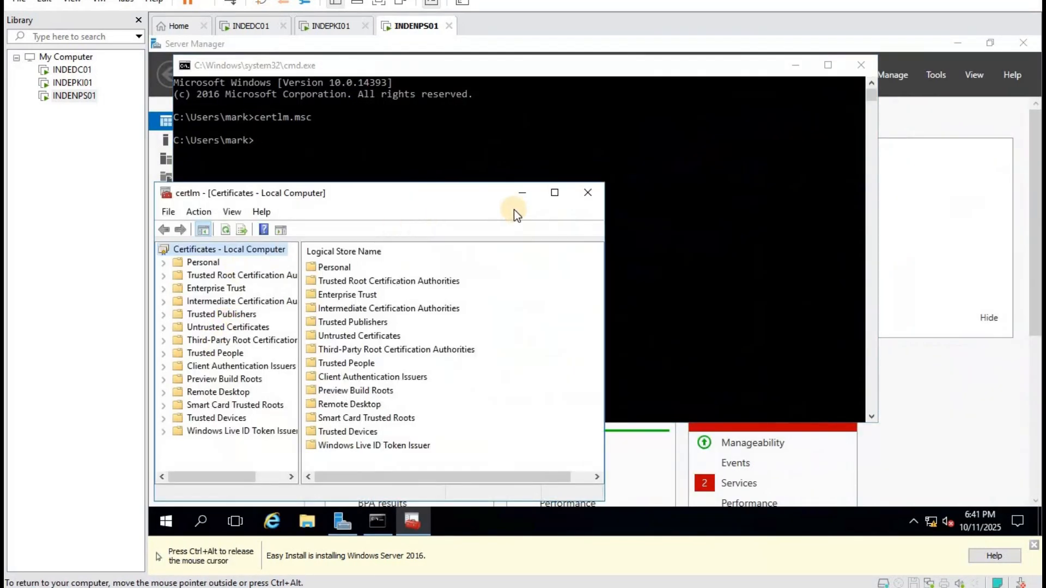
{"action": "left_click", "coordinate": [558, 195]}
Inspect the empty Personal store and the Trusted Root Certification Authorities certificates.
{"action": "left_click", "coordinate": [192, 112]}
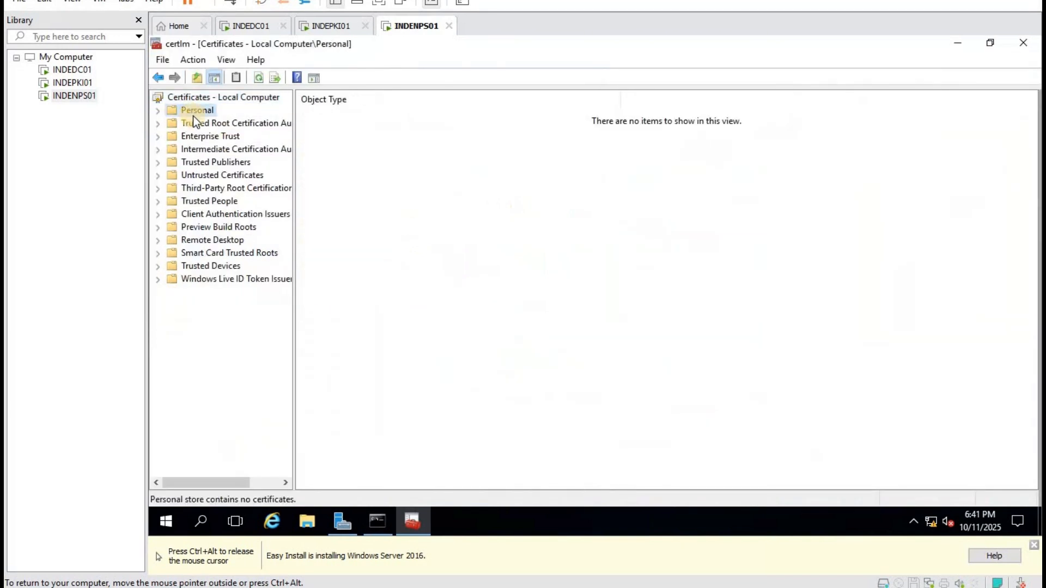
{"action": "right_click", "coordinate": [398, 143]}
{"action": "left_click", "coordinate": [254, 125]}
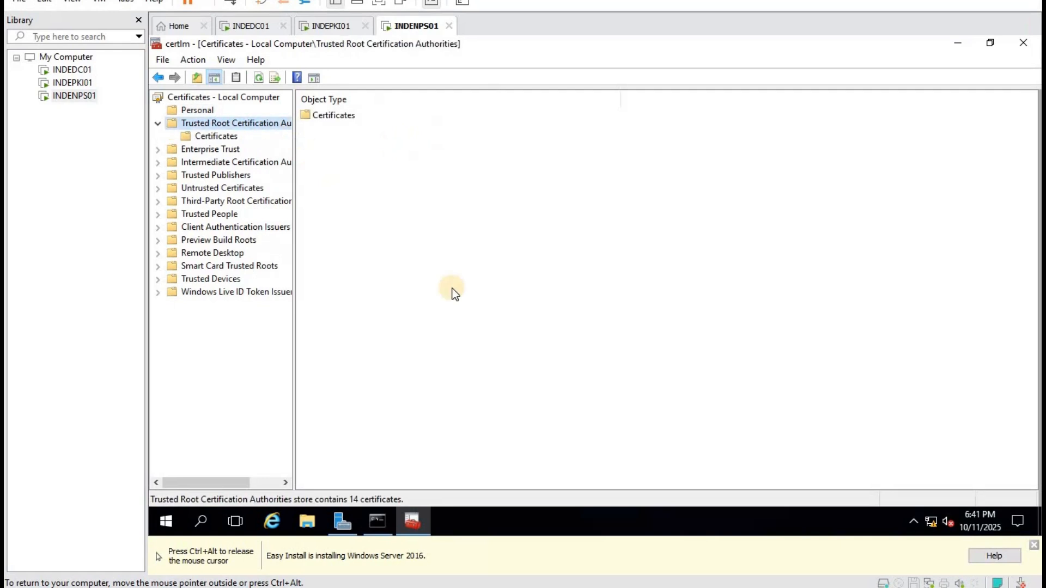
{"action": "double_click", "coordinate": [310, 114]}
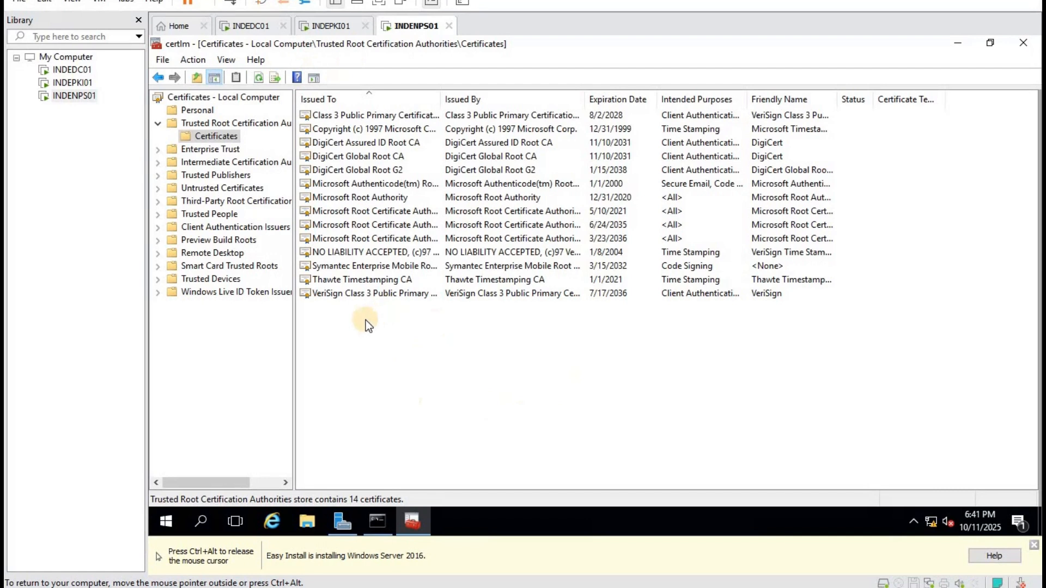
{"action": "left_click", "coordinate": [379, 523]}
{"action": "left_click", "coordinate": [388, 286]}
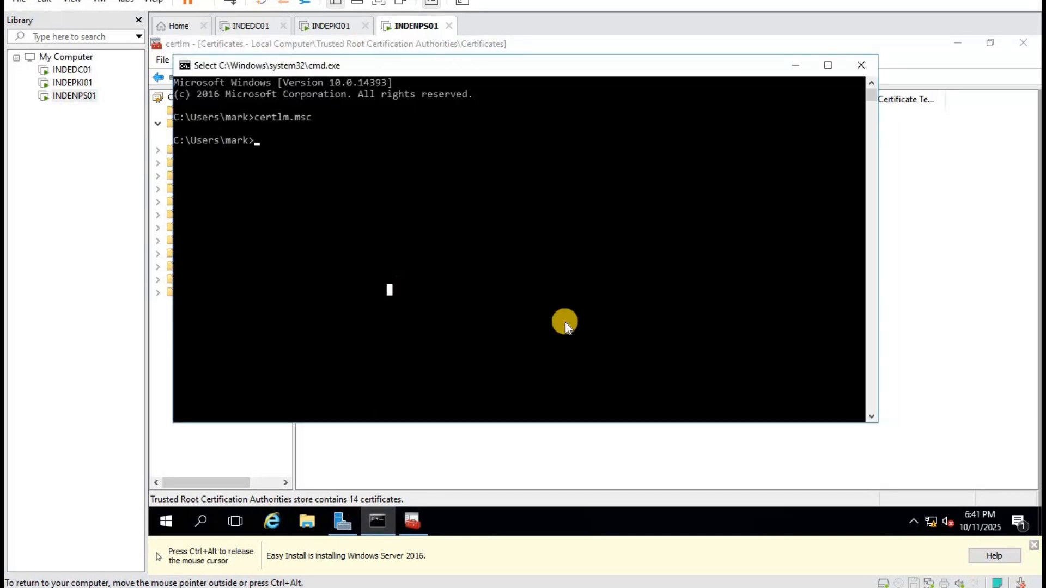
{"action": "left_click", "coordinate": [796, 65]}
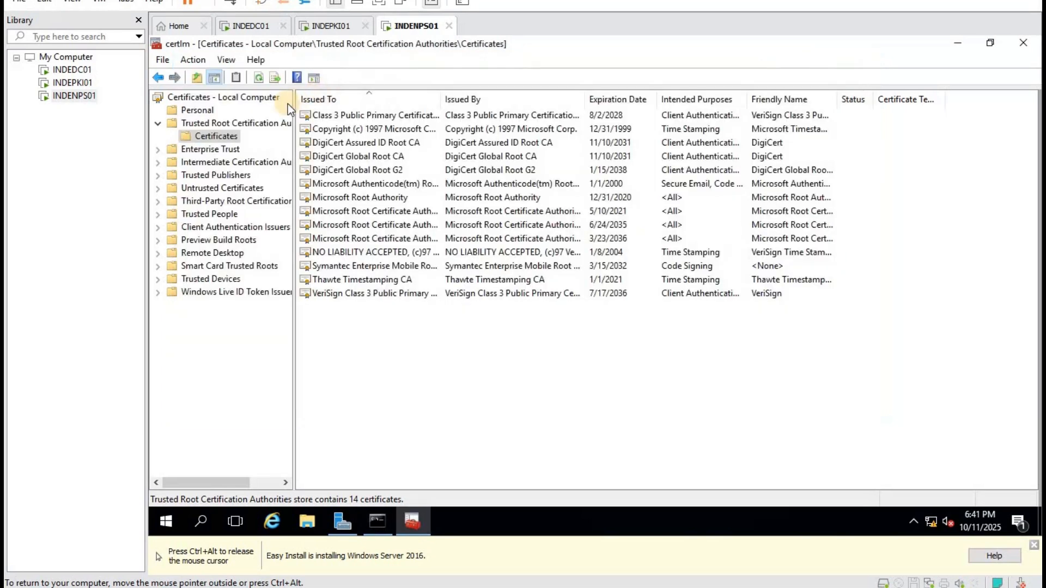
{"action": "left_click", "coordinate": [203, 109]}
Request a new computer certificate via Active Directory Enrollment Policy; none available, so close.
{"action": "right_click", "coordinate": [361, 163]}
{"action": "mouse_move", "coordinate": [430, 194]}
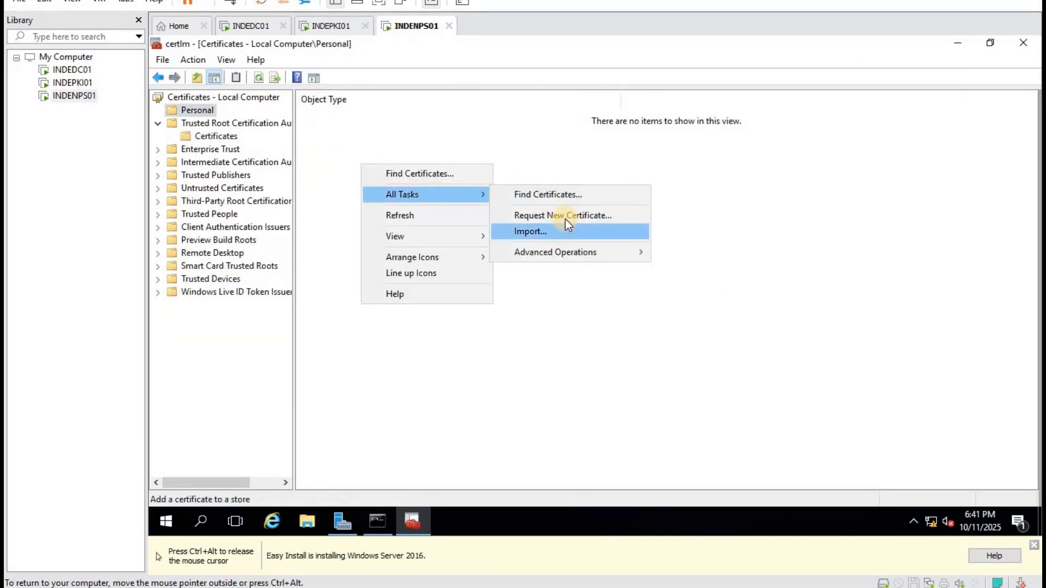
{"action": "left_click", "coordinate": [565, 217]}
{"action": "left_click", "coordinate": [717, 423]}
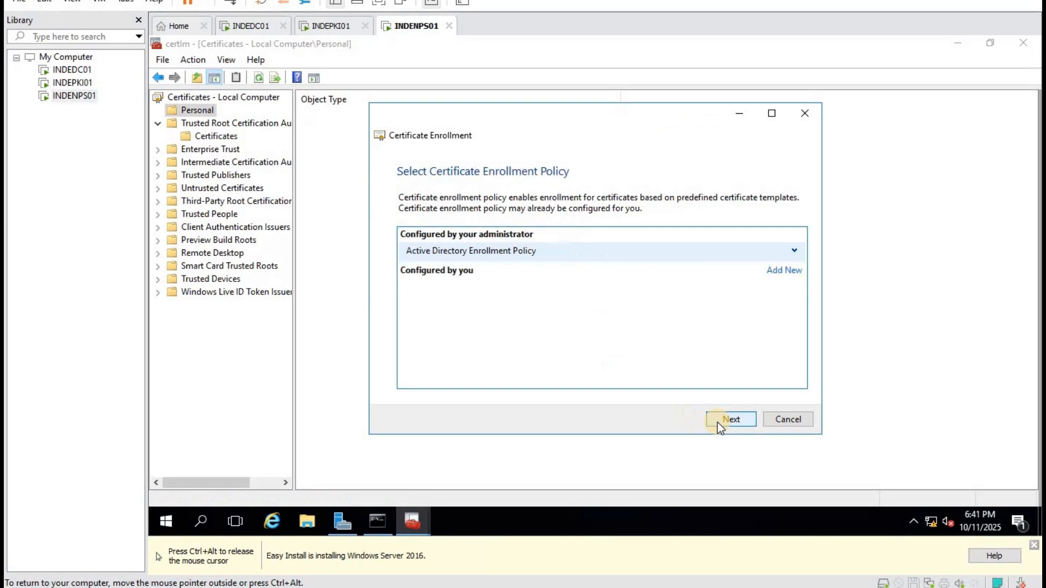
{"action": "left_click", "coordinate": [718, 423]}
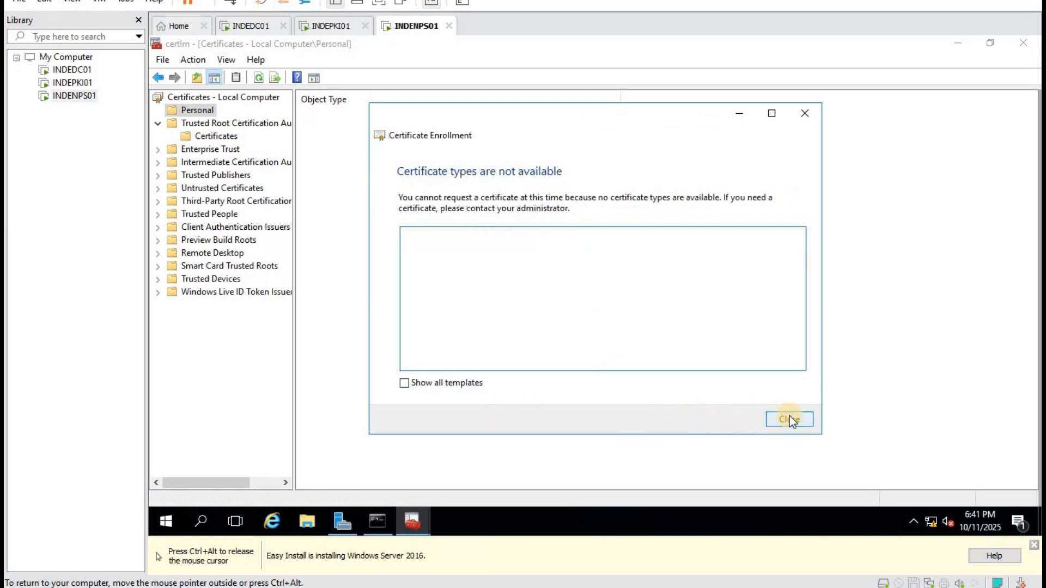
{"action": "left_click", "coordinate": [791, 417]}
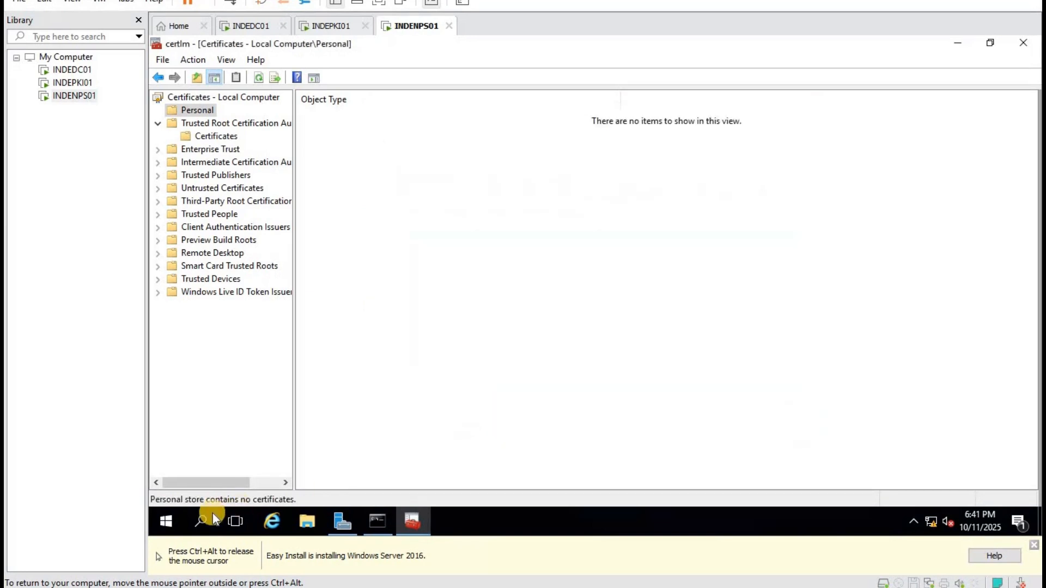
Restart the INDENPS01 server.
{"action": "right_click", "coordinate": [173, 522]}
{"action": "mouse_move", "coordinate": [307, 478]}
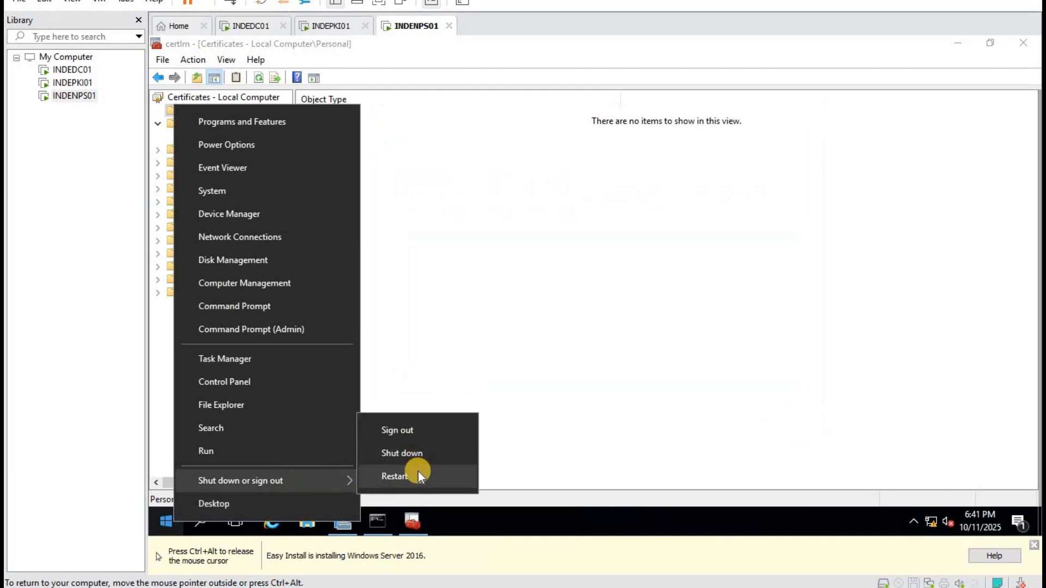
{"action": "left_click", "coordinate": [417, 474]}
{"action": "left_click", "coordinate": [384, 495]}
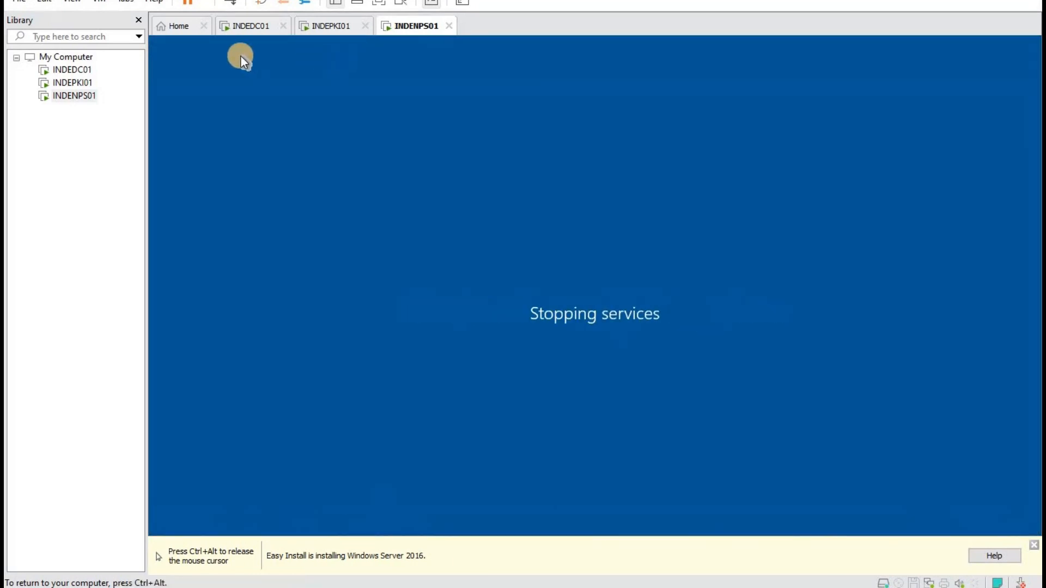
On INDEDC01, browse Group Policy Management to the Default Domain Policy linked to shiva.lan.
{"action": "key", "text": "ctrl+alt"}
{"action": "left_click", "coordinate": [245, 27]}
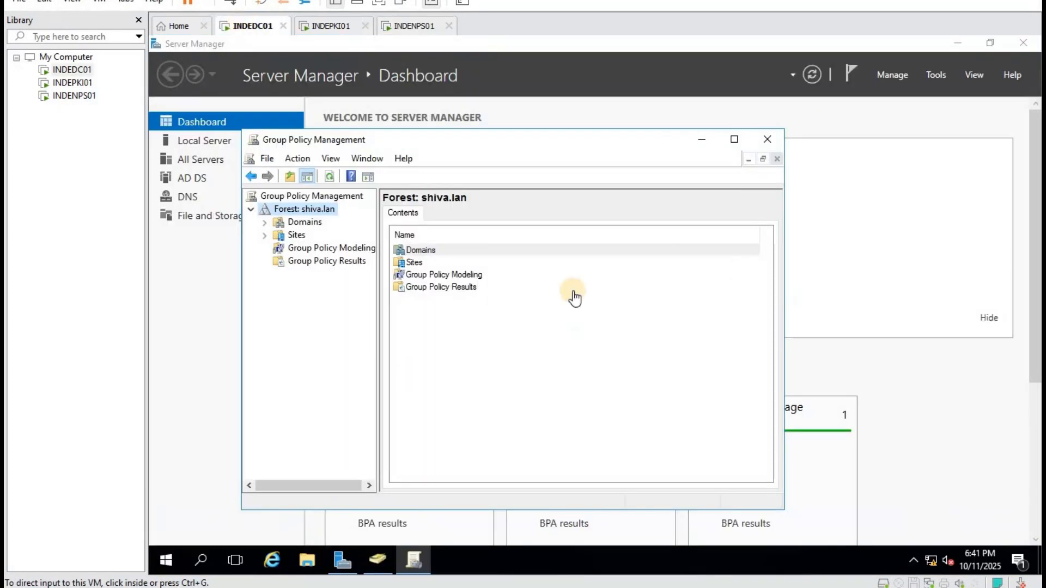
{"action": "left_click", "coordinate": [290, 223]}
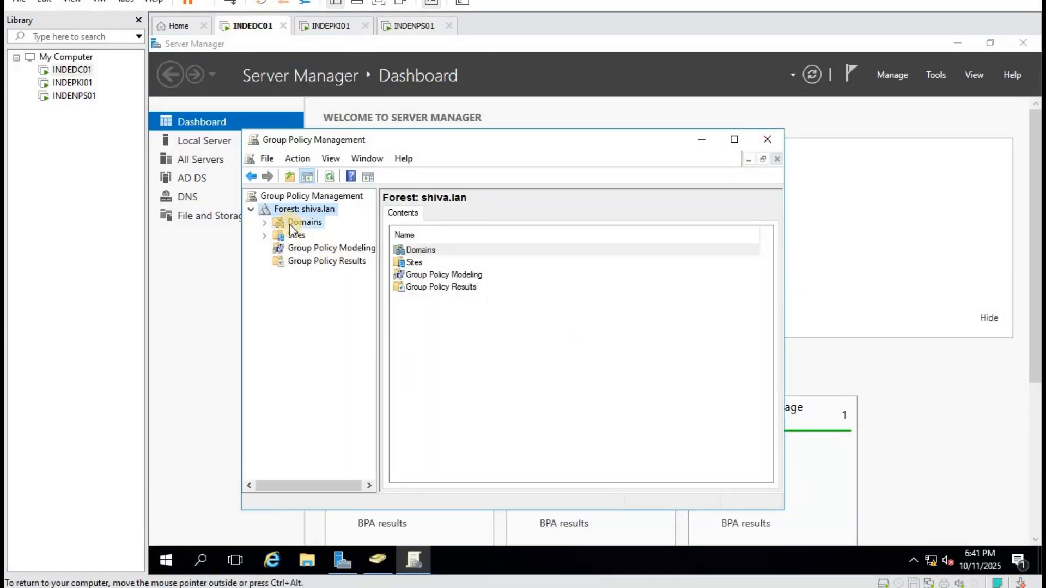
{"action": "left_click", "coordinate": [263, 224]}
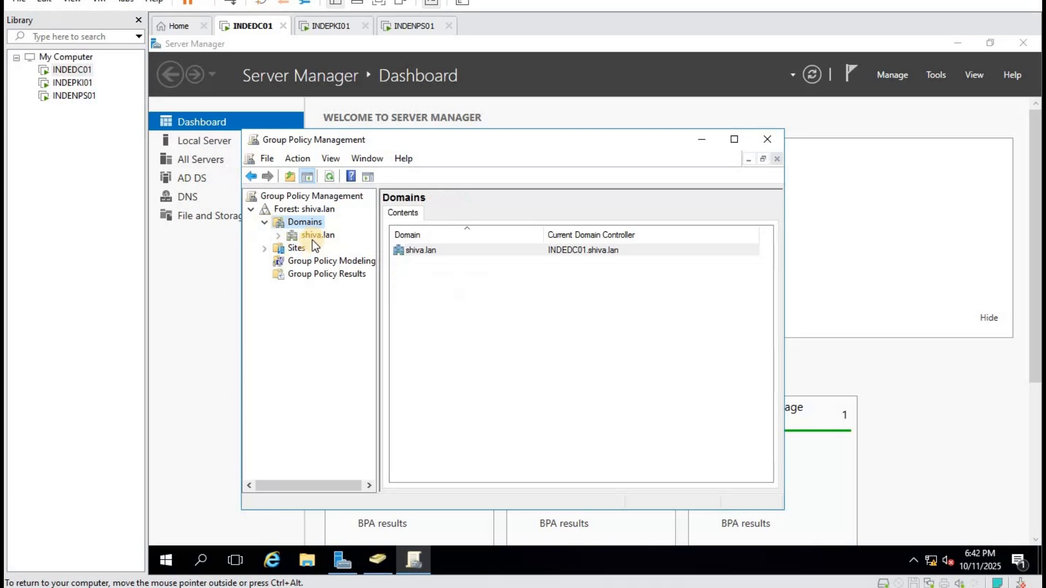
{"action": "double_click", "coordinate": [312, 238]}
{"action": "left_click", "coordinate": [333, 247]}
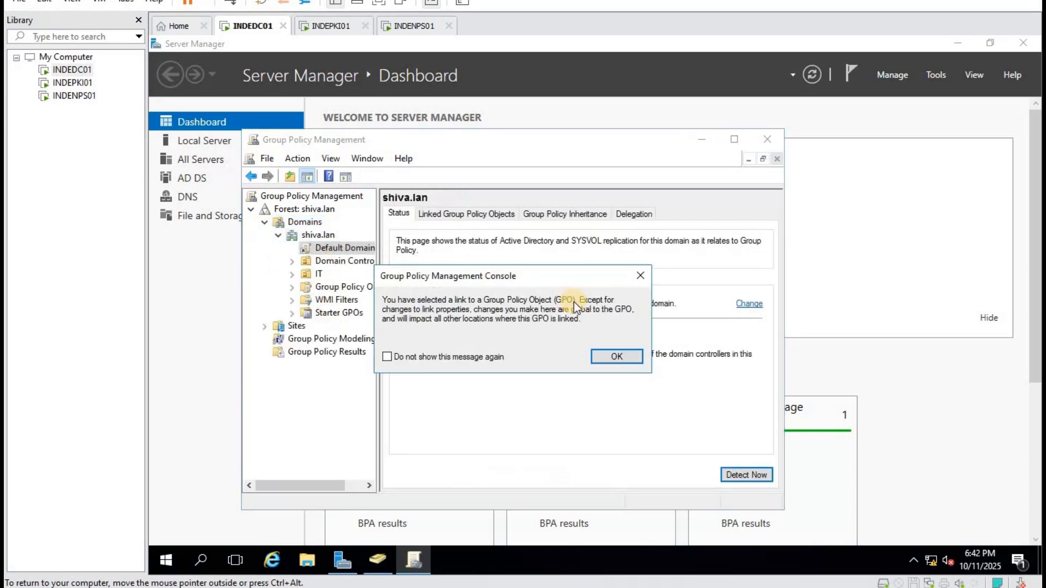
{"action": "left_click", "coordinate": [615, 356]}
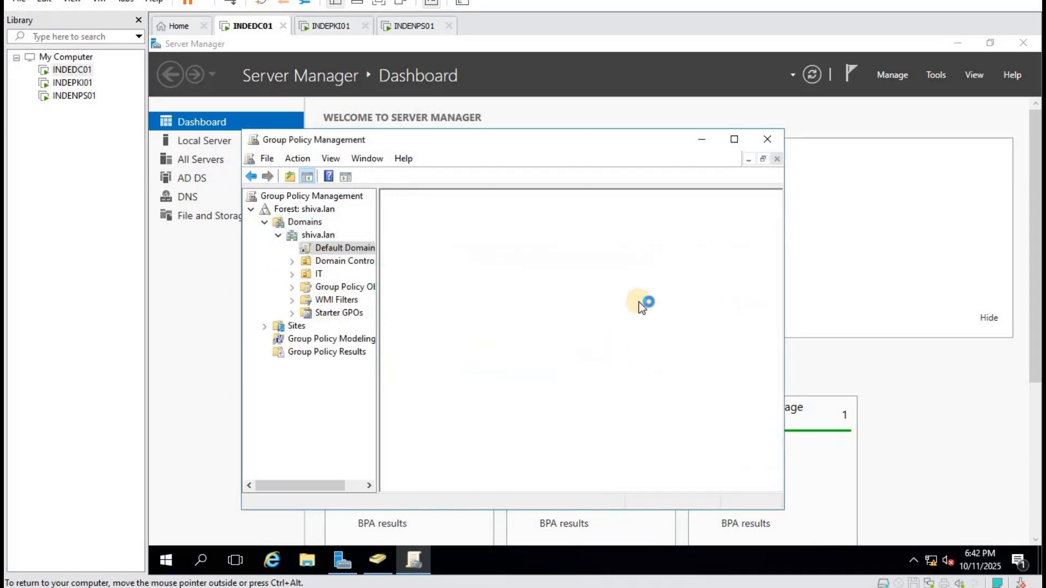
{"action": "left_click", "coordinate": [735, 139]}
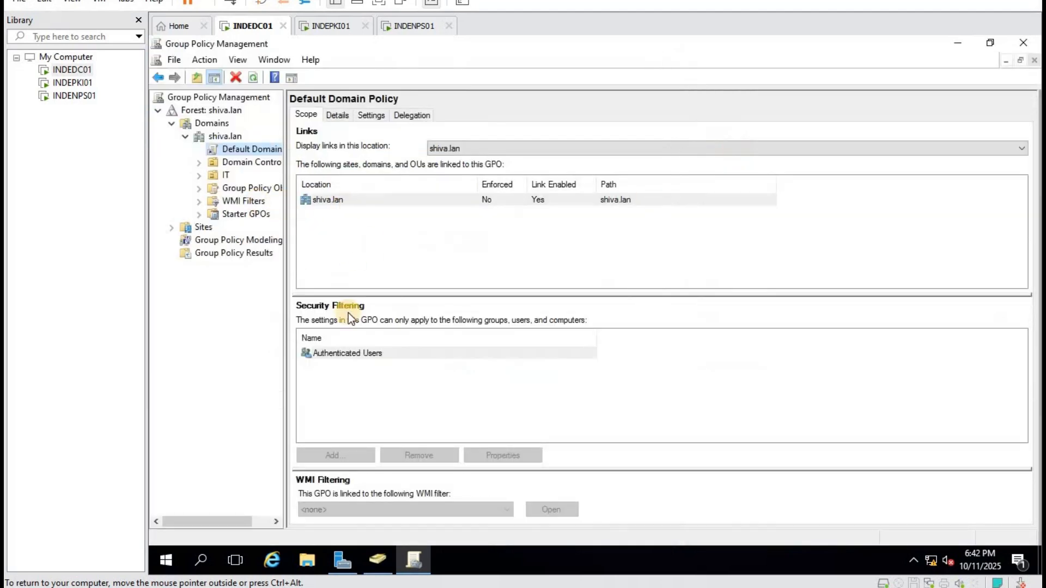
Check the Default Domain Policy's shortcut menu, then bring up the Win+X Shut down or sign out options.
{"action": "right_click", "coordinate": [265, 148]}
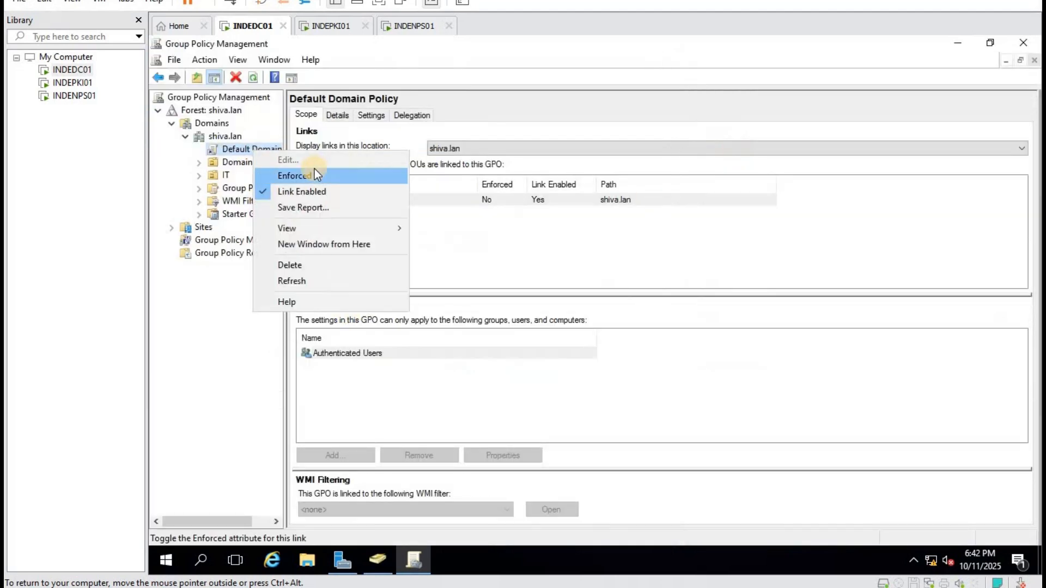
{"action": "left_click", "coordinate": [253, 352]}
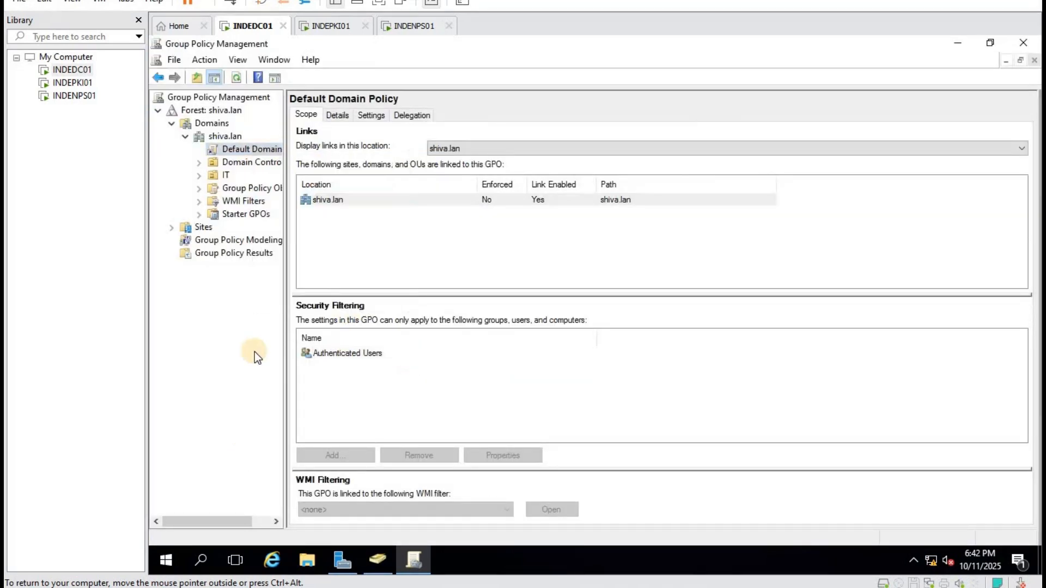
{"action": "right_click", "coordinate": [164, 563]}
{"action": "mouse_move", "coordinate": [279, 527]}
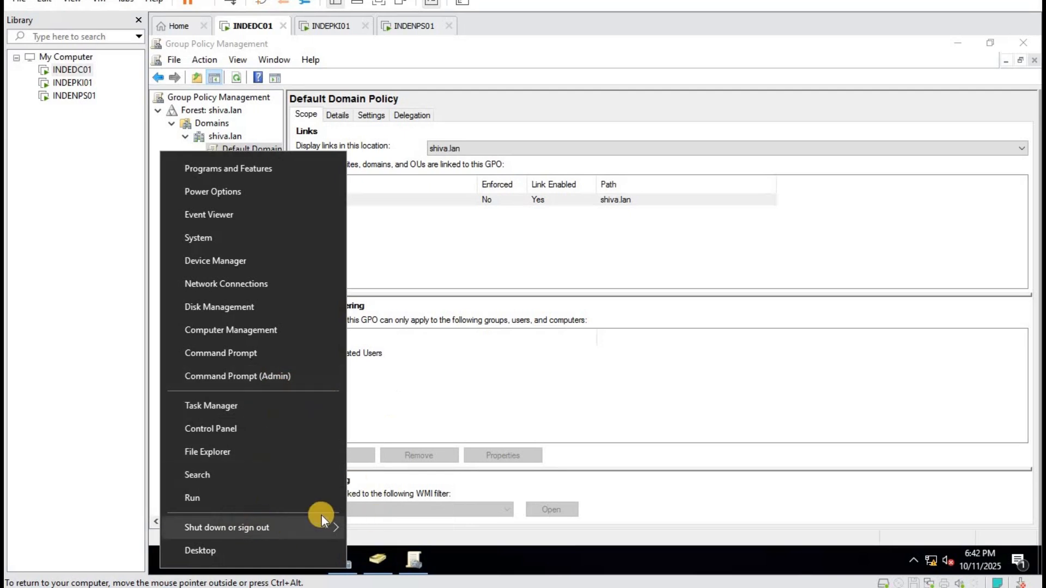
Sign out of INDEDC01 and send Ctrl+Alt+Del to reach the sign-in screen.
{"action": "mouse_move", "coordinate": [322, 524]}
{"action": "left_click", "coordinate": [388, 479]}
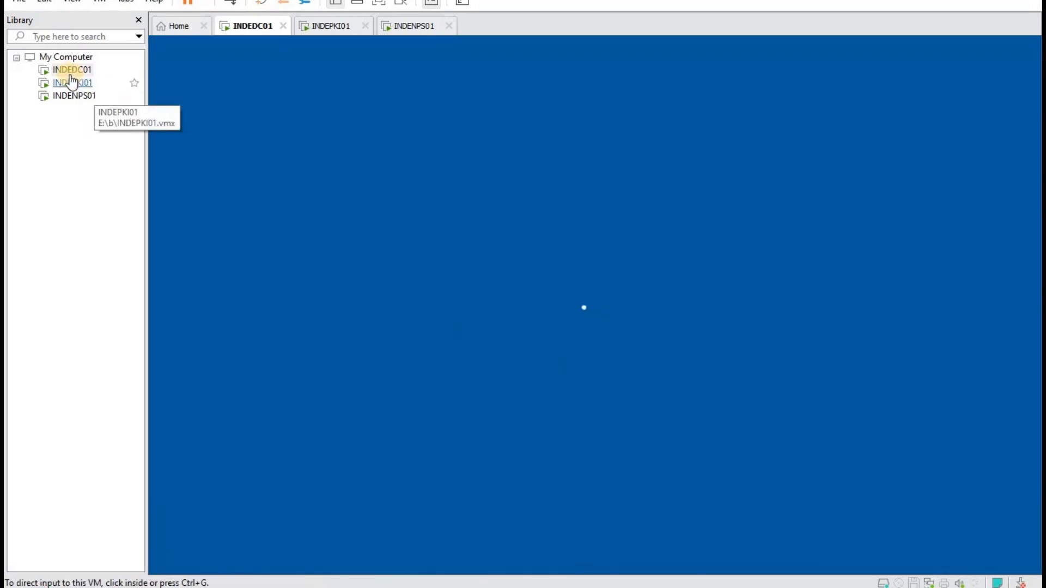
{"action": "right_click", "coordinate": [72, 71]}
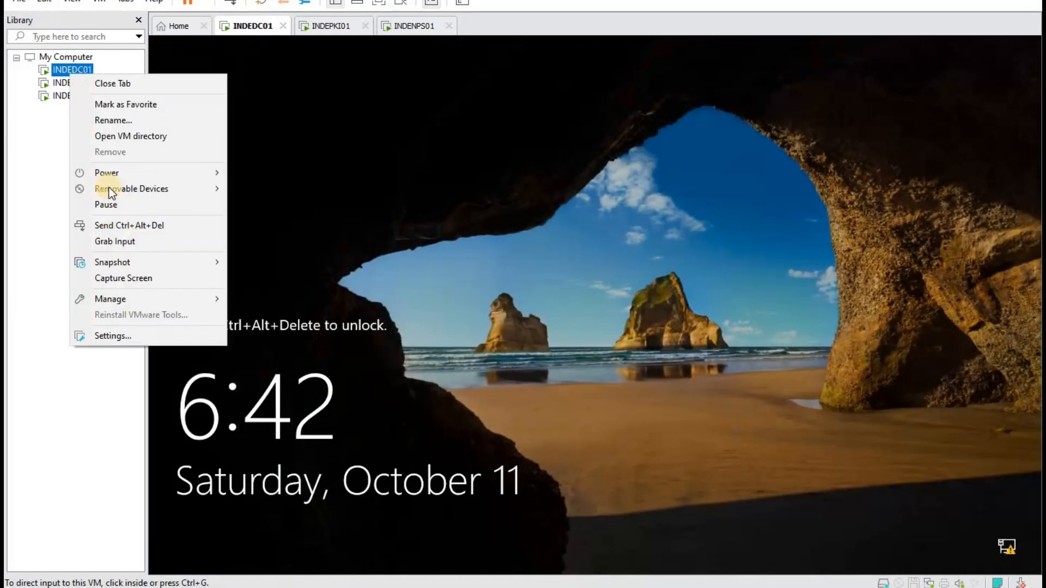
{"action": "left_click", "coordinate": [211, 228]}
{"action": "left_click", "coordinate": [619, 307]}
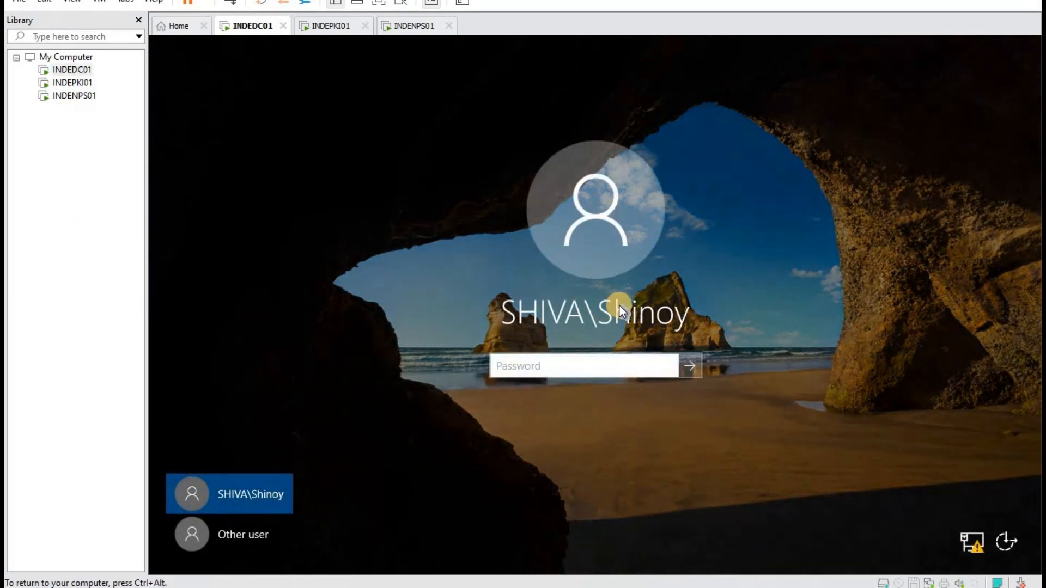
Sign in as Other user with a different SHIVA domain account and its password.
{"action": "left_click", "coordinate": [286, 533]}
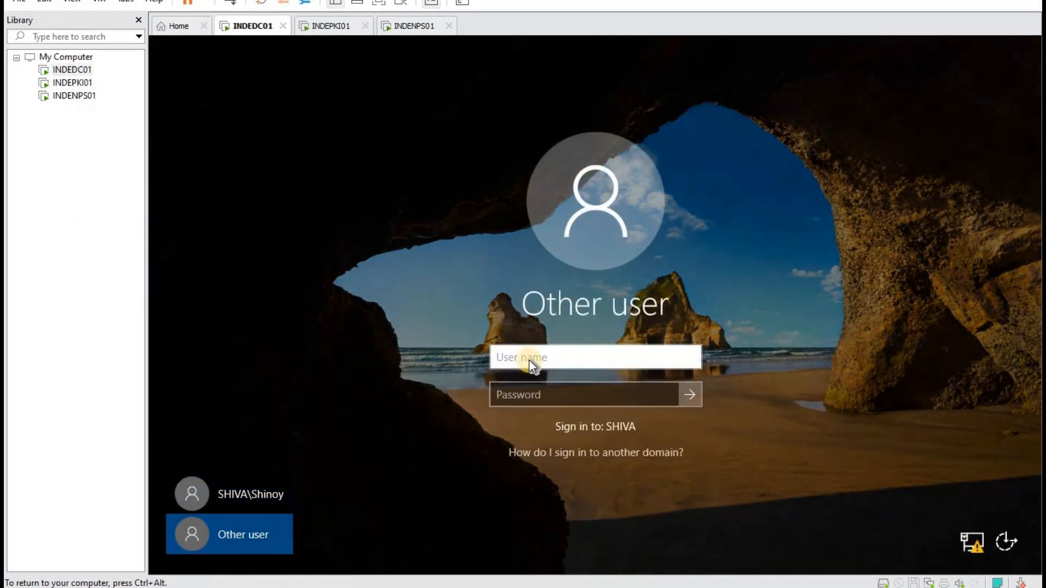
{"action": "type", "text": "mar"}
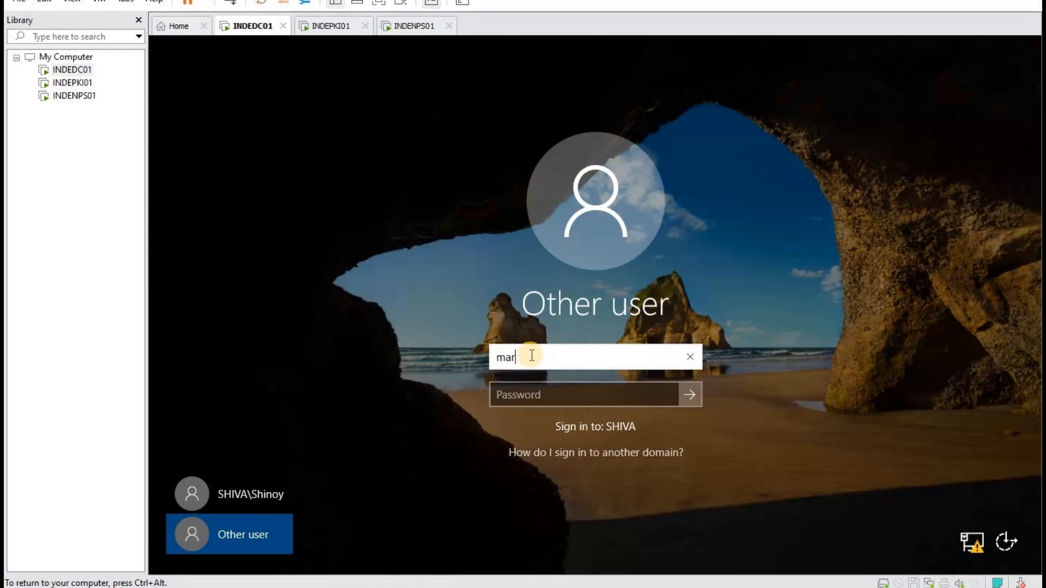
{"action": "type", "text": "k"}
{"action": "key", "text": "Tab"}
{"action": "type", "text": "Pa"}
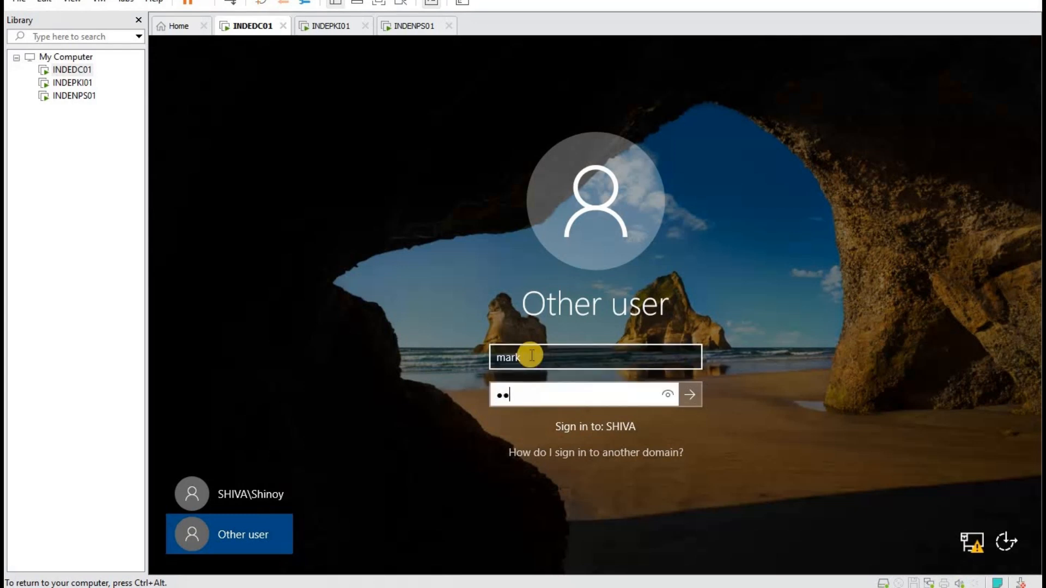
{"action": "type", "text": "ssw"}
{"action": "key", "text": "Return"}
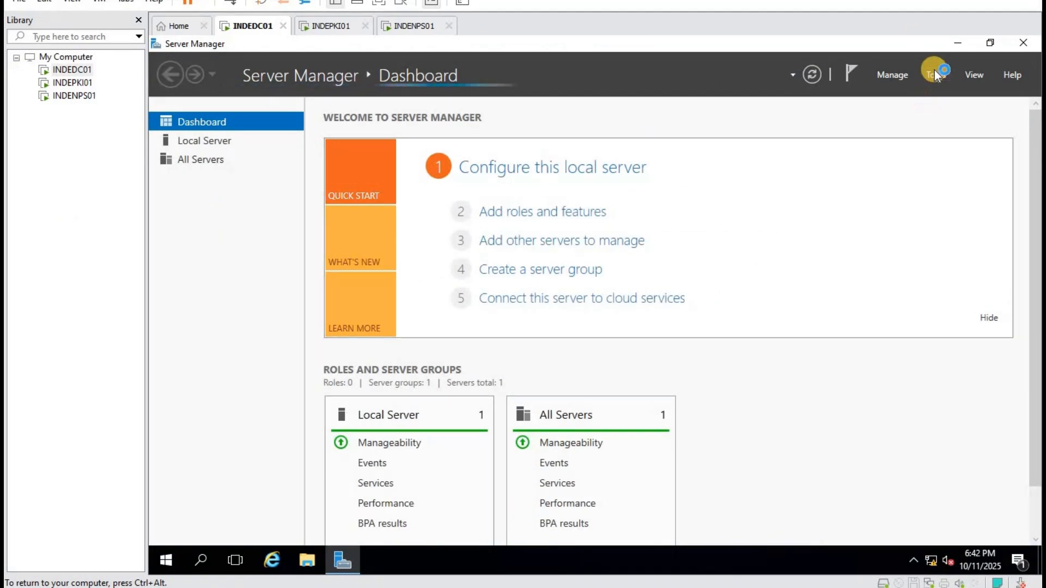
Open Group Policy Management and edit the shiva.lan Default Domain Policy.
{"action": "left_click", "coordinate": [935, 72]}
{"action": "left_click", "coordinate": [888, 287]}
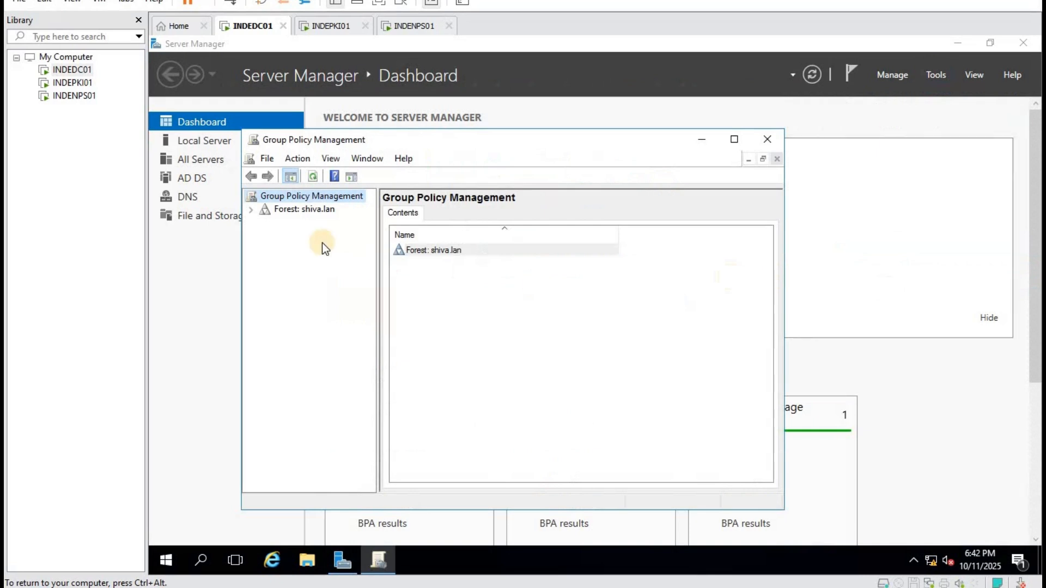
{"action": "double_click", "coordinate": [299, 211]}
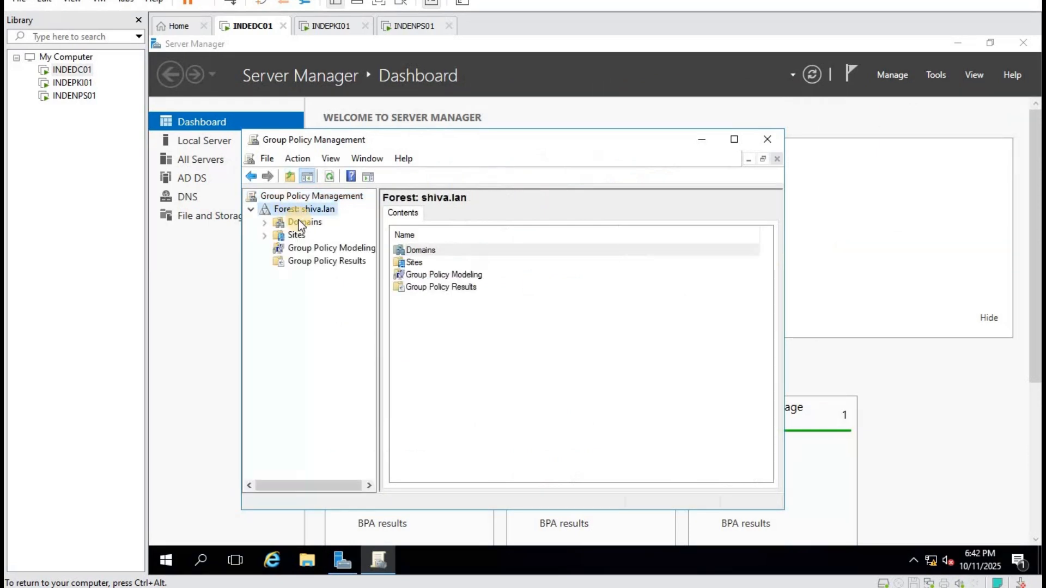
{"action": "double_click", "coordinate": [299, 220]}
{"action": "left_click", "coordinate": [314, 236]}
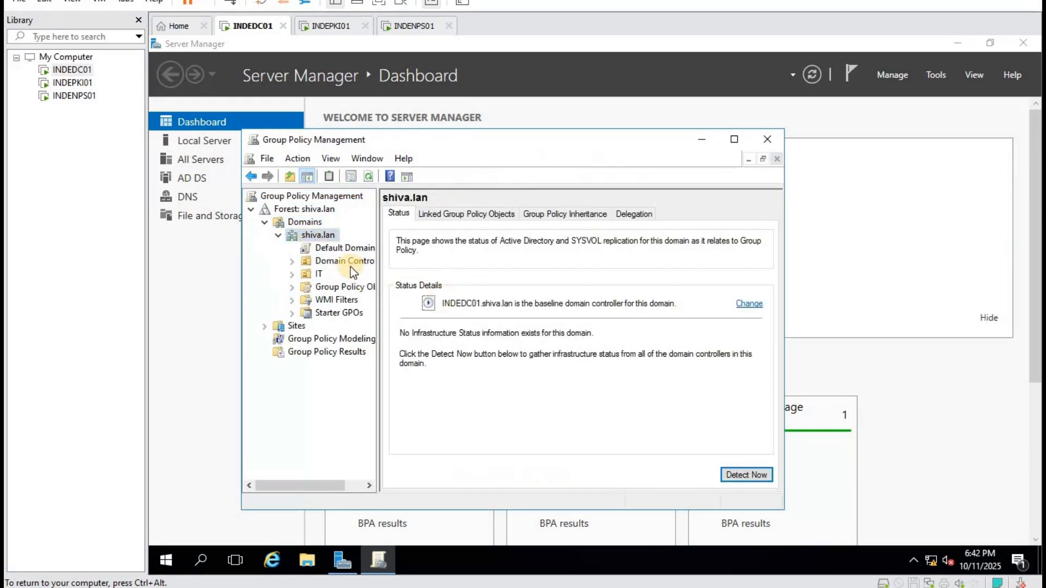
{"action": "left_click", "coordinate": [351, 248]}
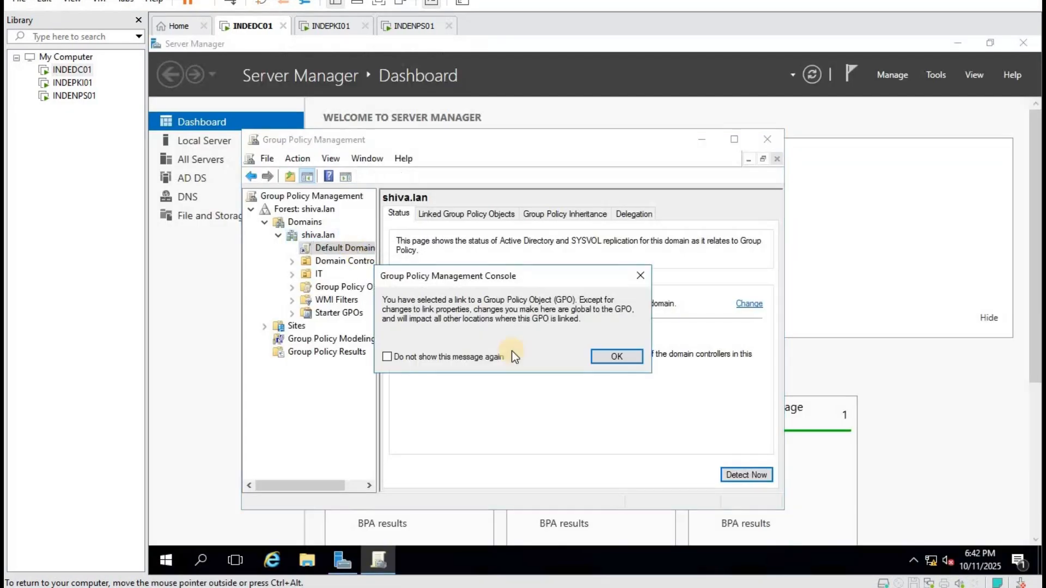
{"action": "left_click", "coordinate": [609, 357]}
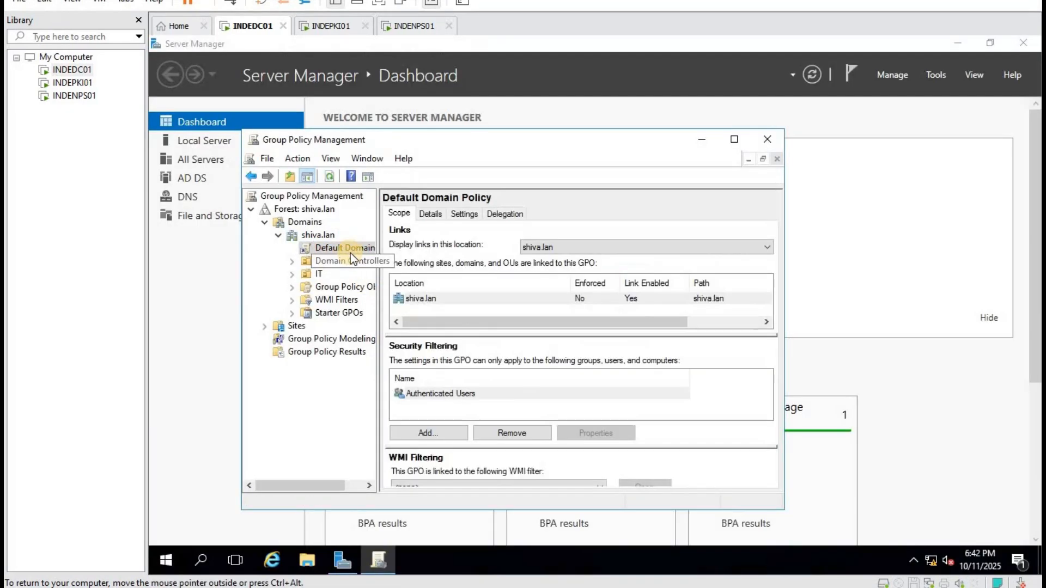
{"action": "right_click", "coordinate": [355, 250]}
{"action": "left_click", "coordinate": [414, 261]}
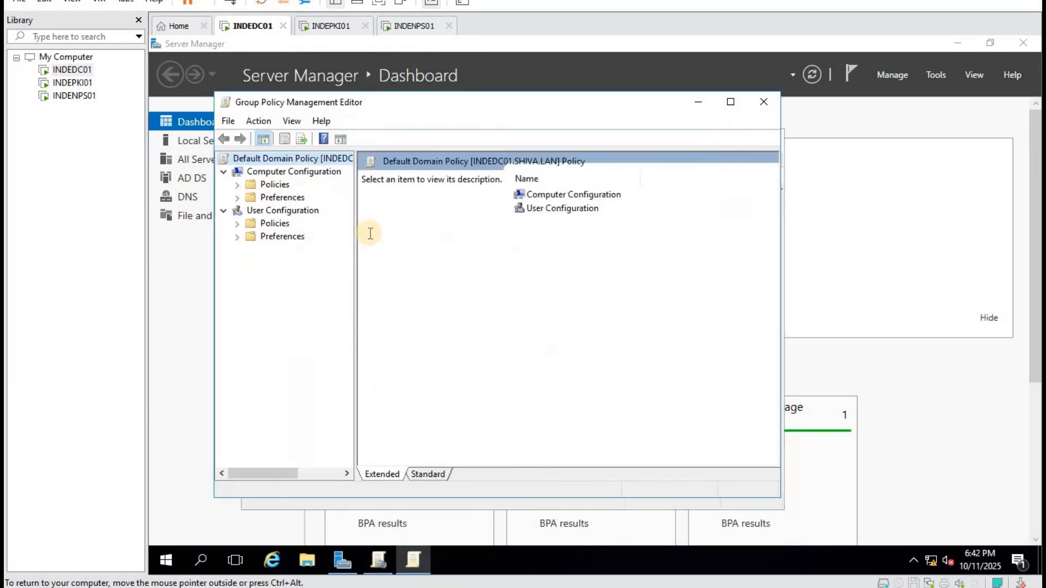
Expand Computer Configuration Policies > Windows Settings > Security Settings > Public Key Policies in a maximized editor.
{"action": "double_click", "coordinate": [267, 185]}
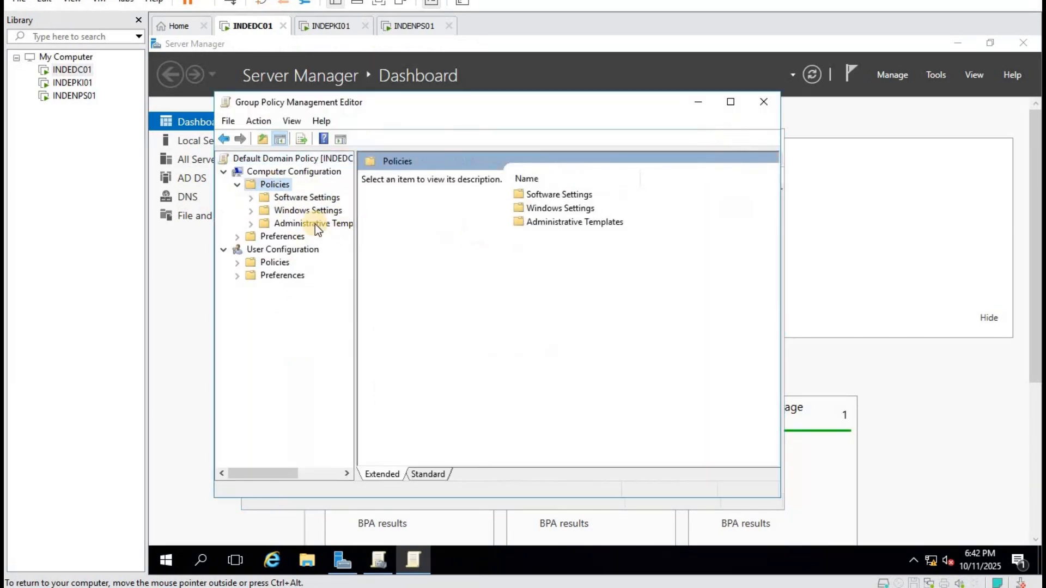
{"action": "double_click", "coordinate": [337, 214]}
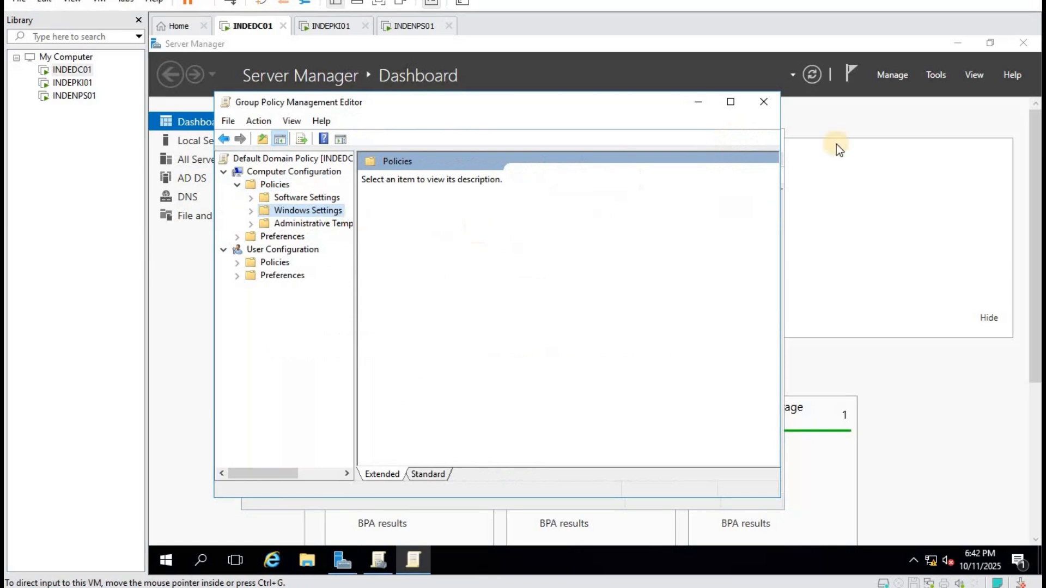
{"action": "left_click", "coordinate": [729, 104]}
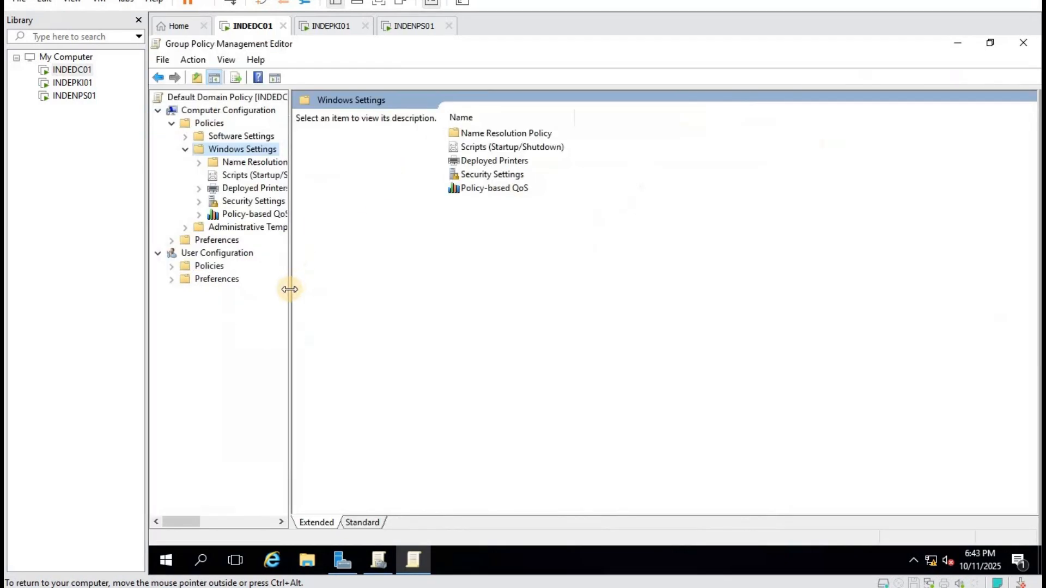
{"action": "left_click_drag", "start_coordinate": [289, 287], "coordinate": [421, 261]}
{"action": "left_click", "coordinate": [272, 203]}
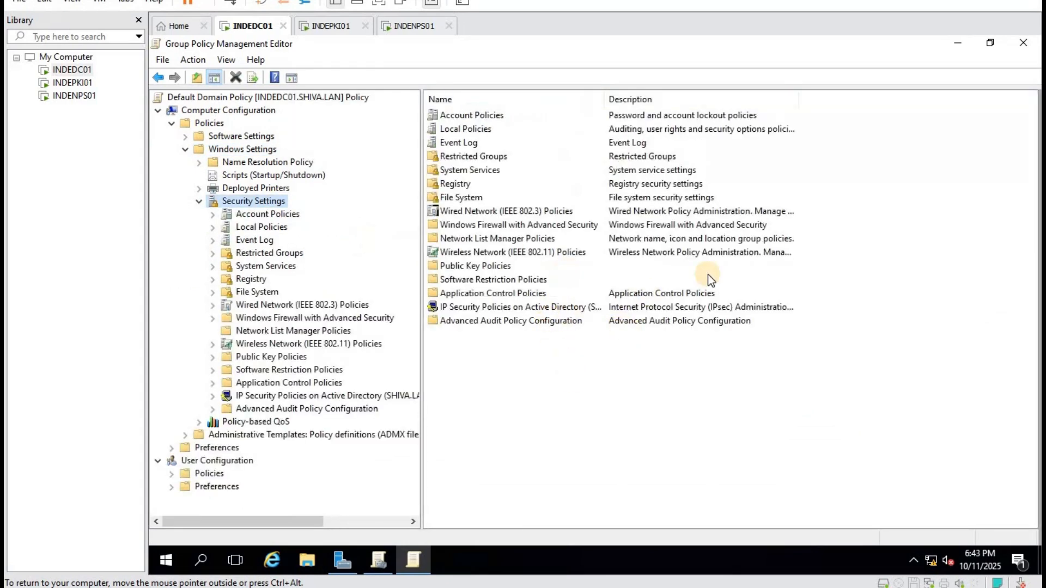
{"action": "double_click", "coordinate": [476, 271]}
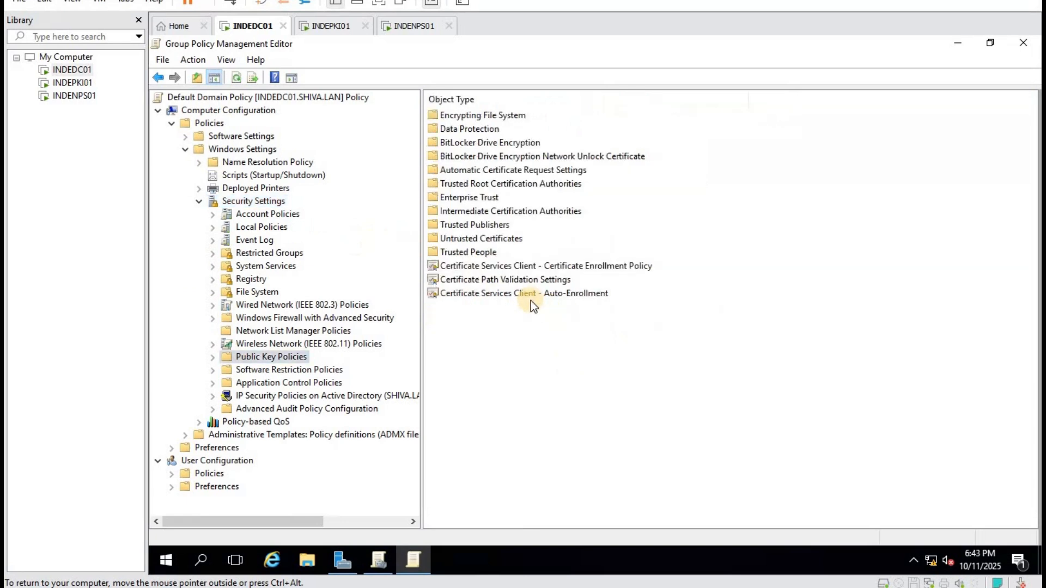
Enable computer Certificate Services Client Auto-Enrollment with renewal of expired certificates ticked.
{"action": "double_click", "coordinate": [532, 293]}
{"action": "left_click", "coordinate": [633, 207]}
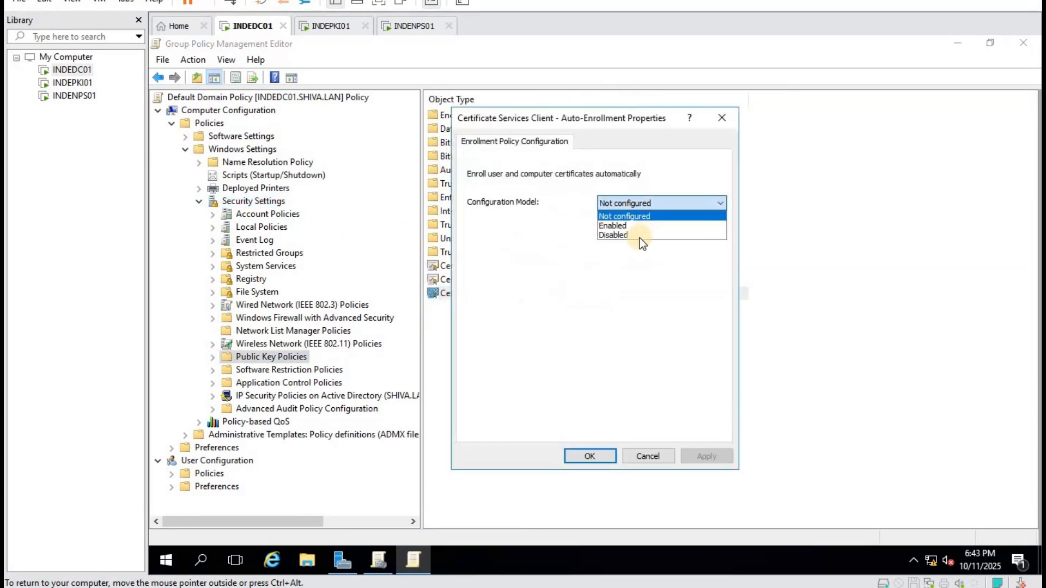
{"action": "left_click", "coordinate": [615, 225]}
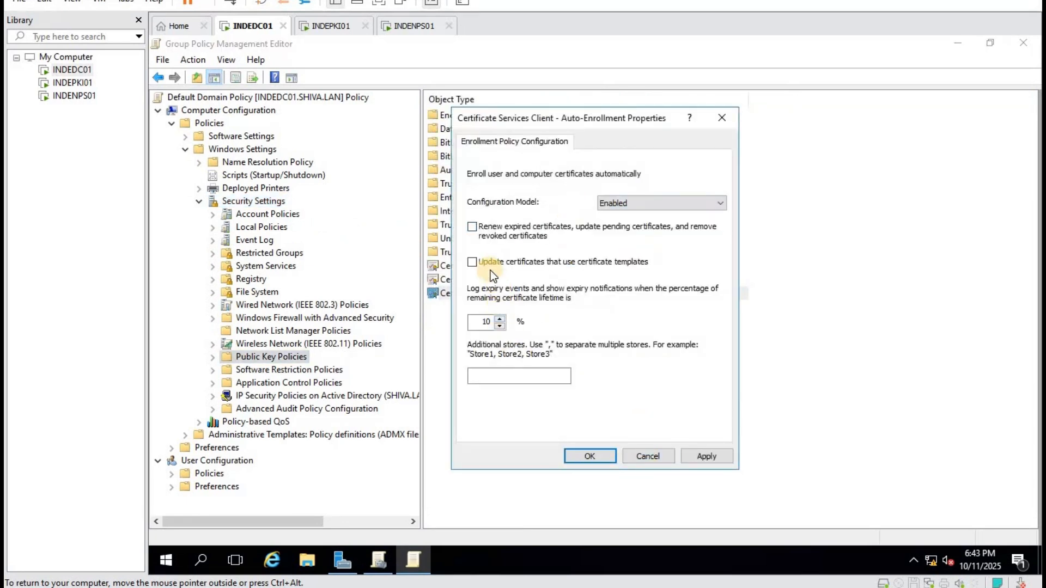
{"action": "left_click", "coordinate": [484, 227]}
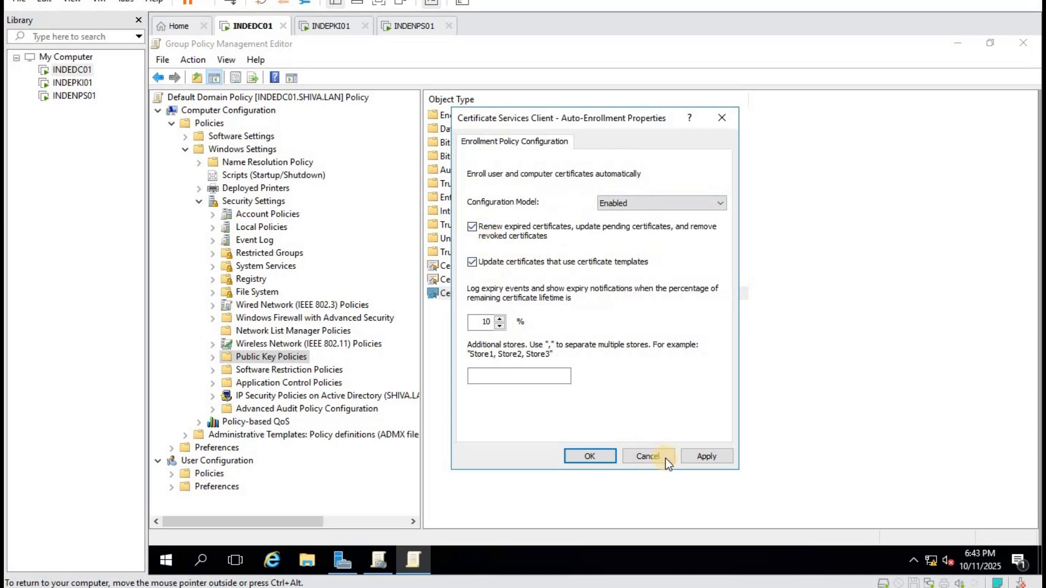
{"action": "left_click", "coordinate": [698, 459]}
{"action": "left_click", "coordinate": [584, 456]}
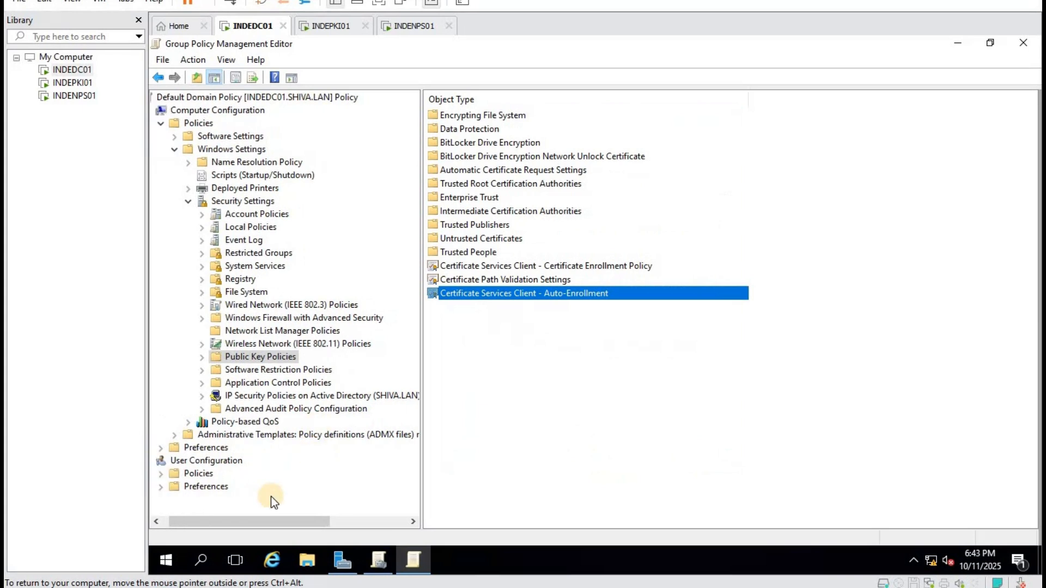
Expand User Configuration Policies > Windows Settings > Security Settings > Public Key Policies.
{"action": "double_click", "coordinate": [215, 476]}
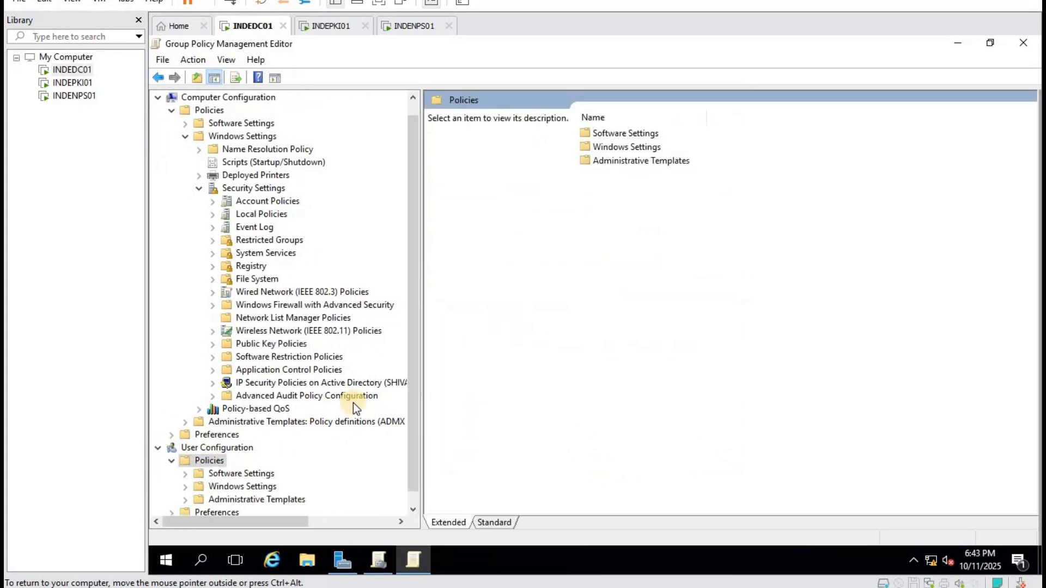
{"action": "double_click", "coordinate": [255, 488]}
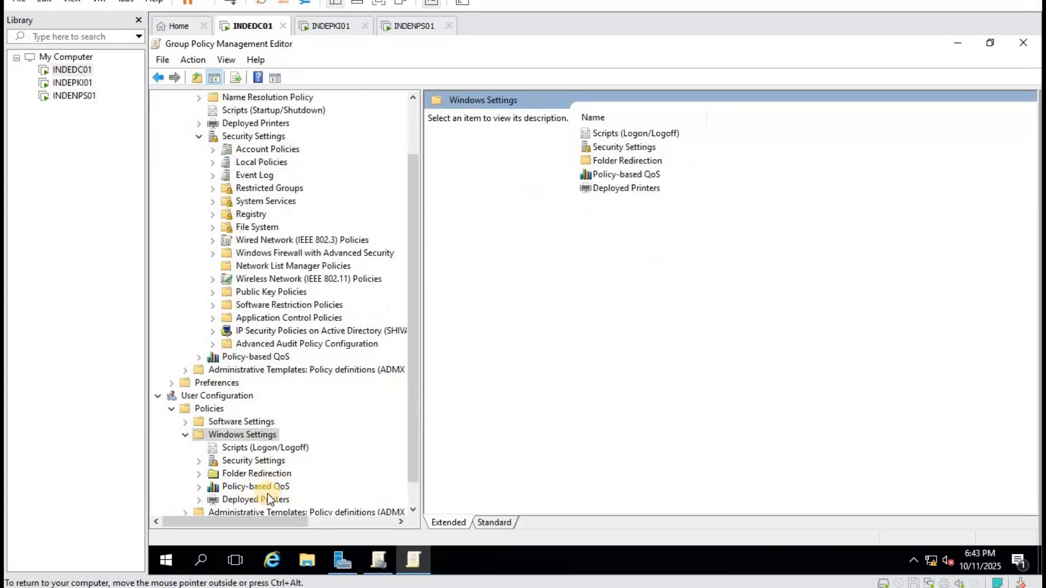
{"action": "double_click", "coordinate": [257, 461]}
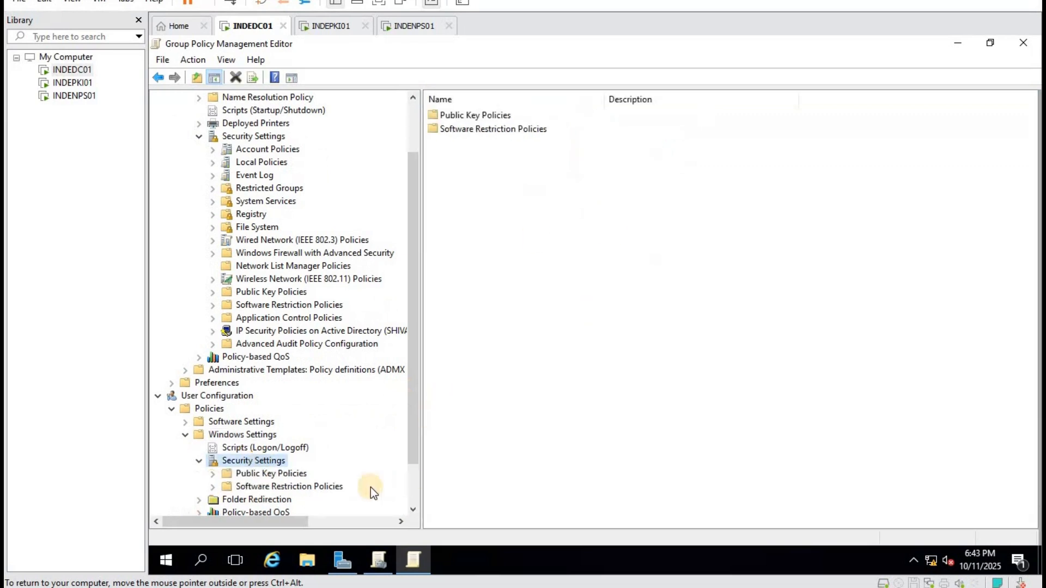
{"action": "double_click", "coordinate": [275, 476]}
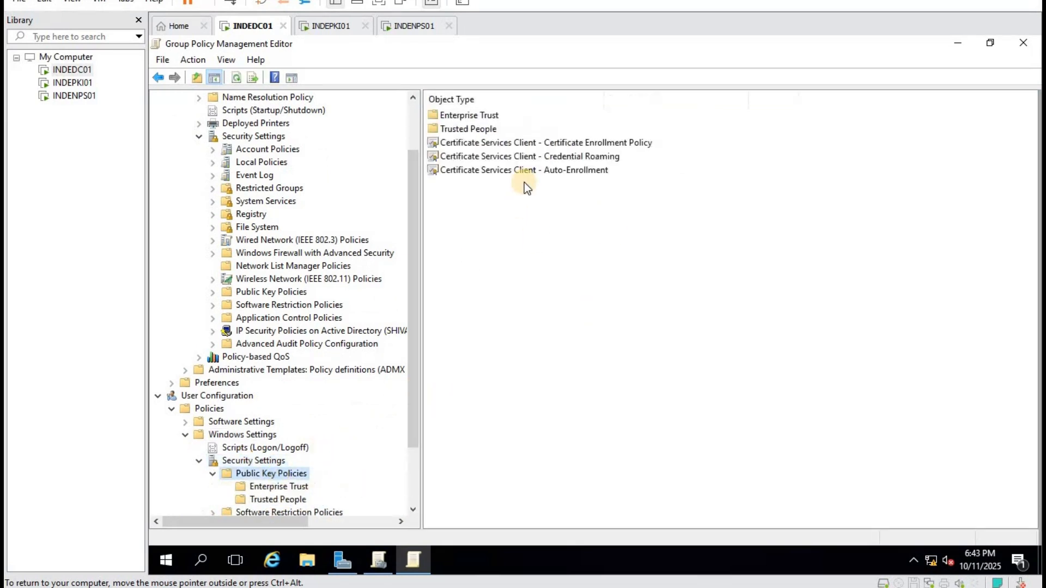
Enable user Auto-Enrollment with certificate renewal and template-based certificate updates ticked.
{"action": "double_click", "coordinate": [534, 170]}
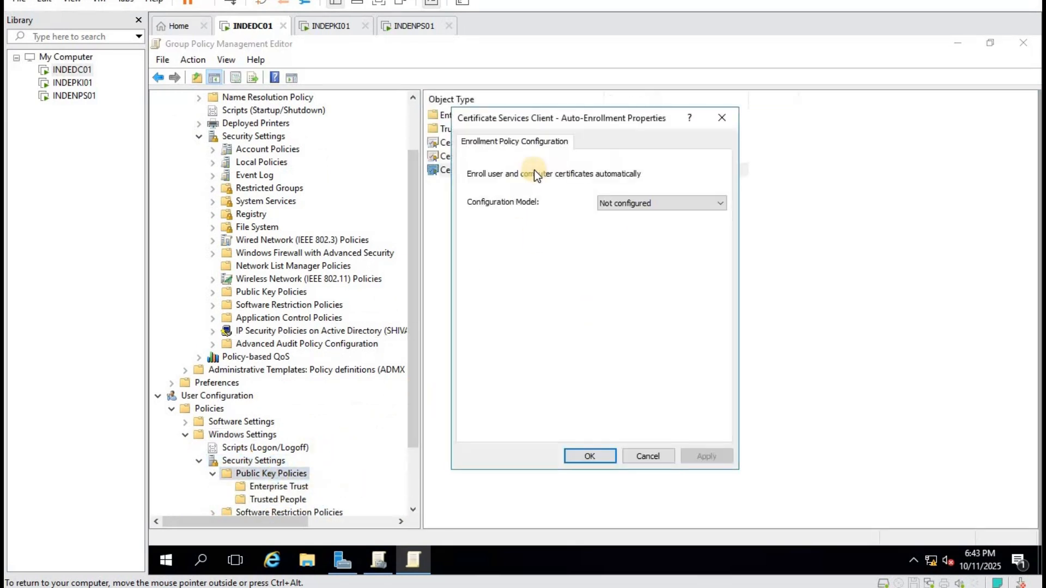
{"action": "left_click", "coordinate": [636, 203]}
{"action": "left_click", "coordinate": [619, 226]}
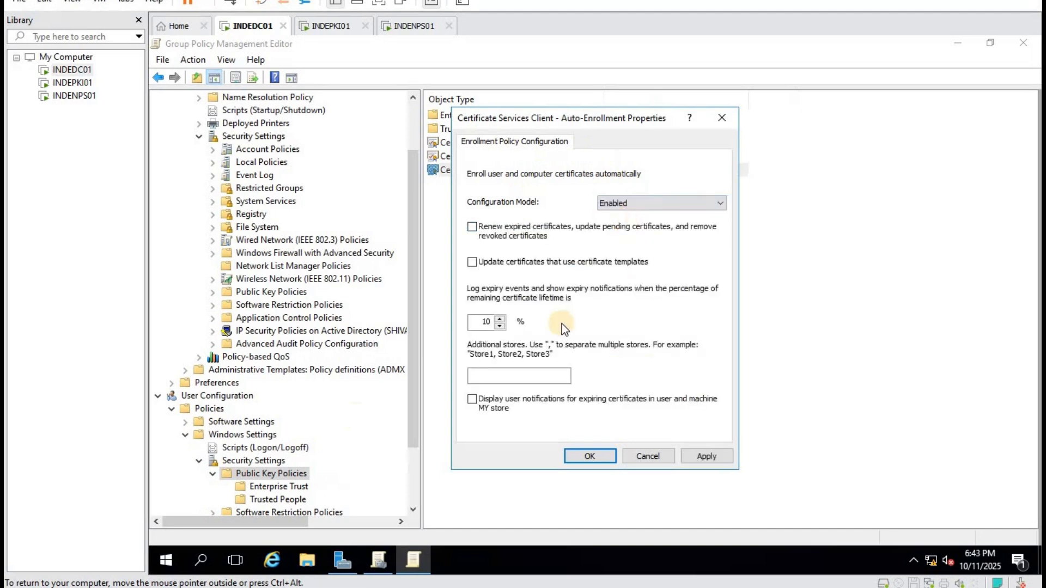
{"action": "left_click", "coordinate": [488, 224]}
{"action": "left_click", "coordinate": [706, 456]}
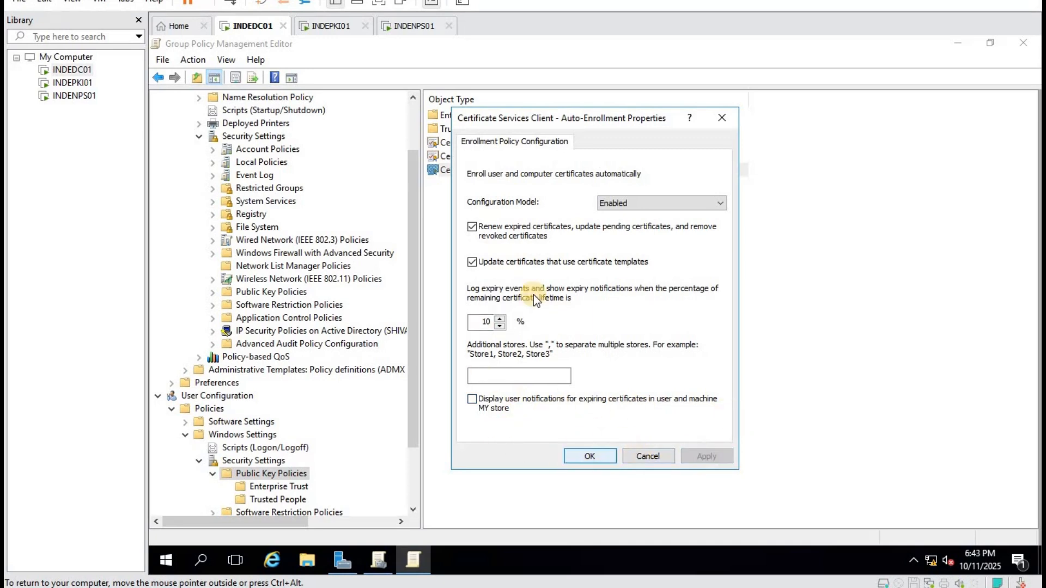
{"action": "left_click", "coordinate": [583, 455]}
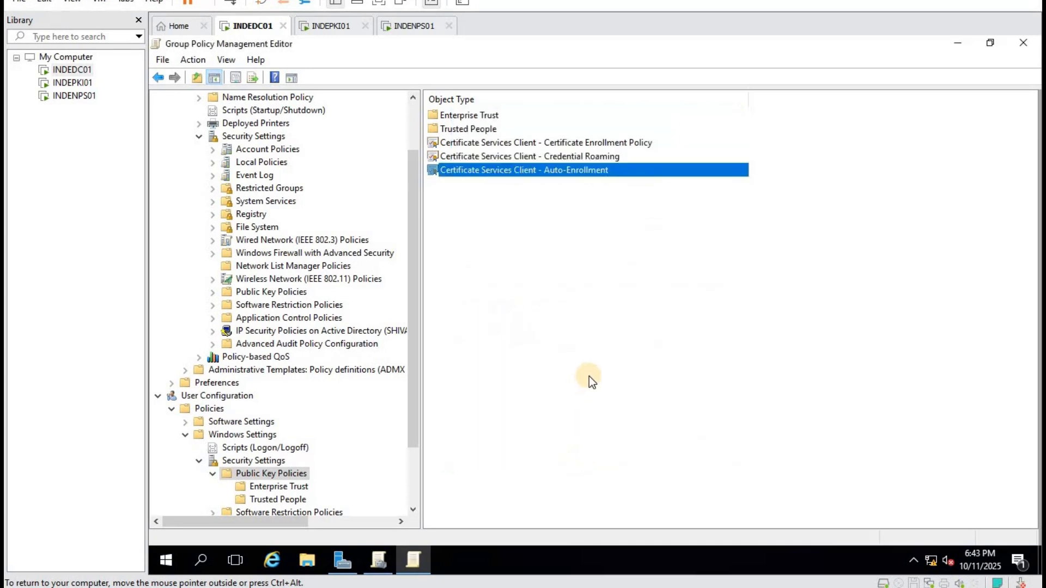
{"action": "left_click", "coordinate": [589, 377]}
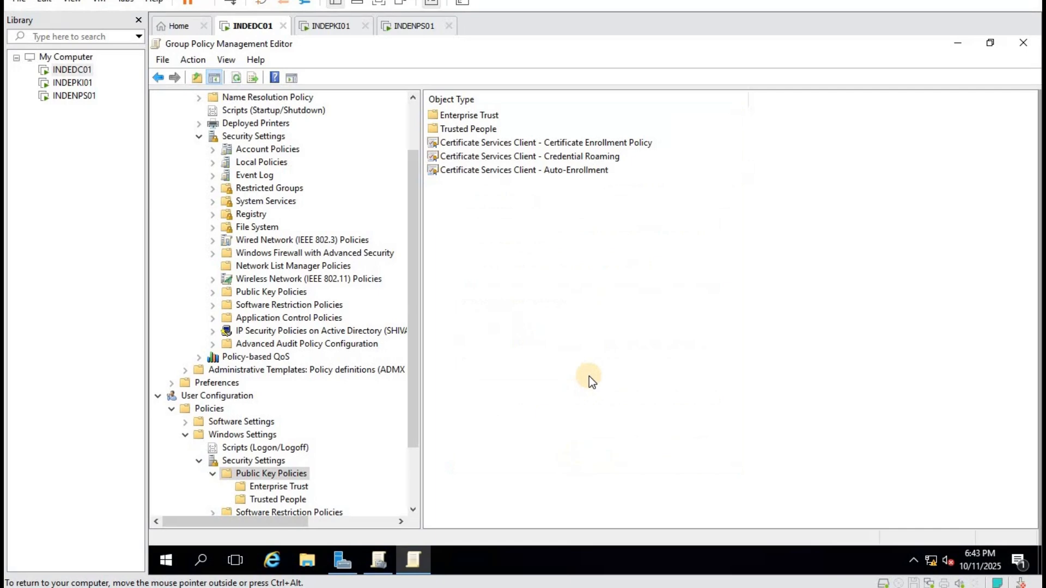
Switch to INDENPS01, send Ctrl+Alt+Del and sign in with the account password.
{"action": "left_click", "coordinate": [410, 28]}
{"action": "right_click", "coordinate": [83, 97]}
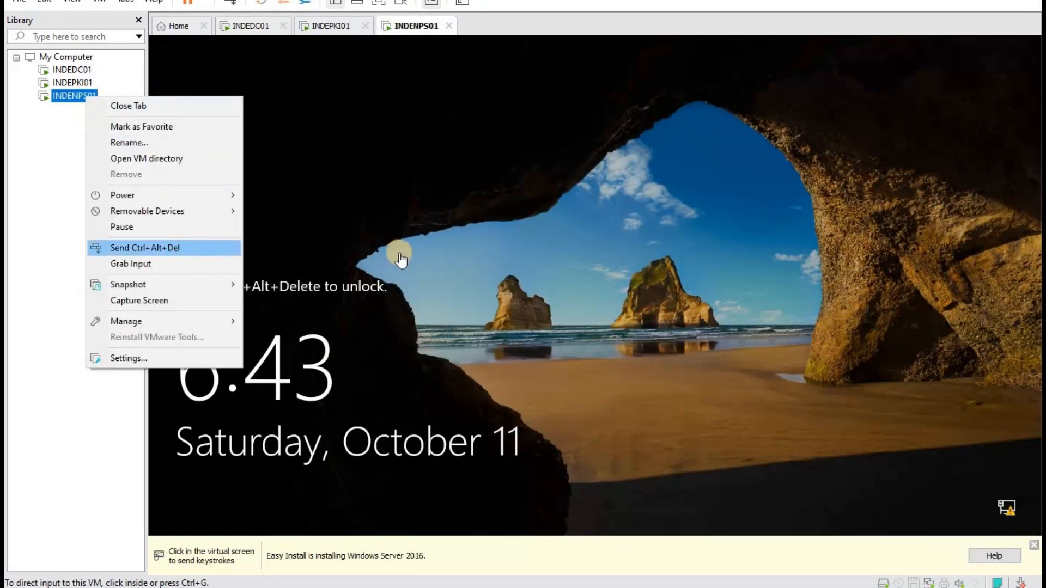
{"action": "left_click", "coordinate": [145, 247]}
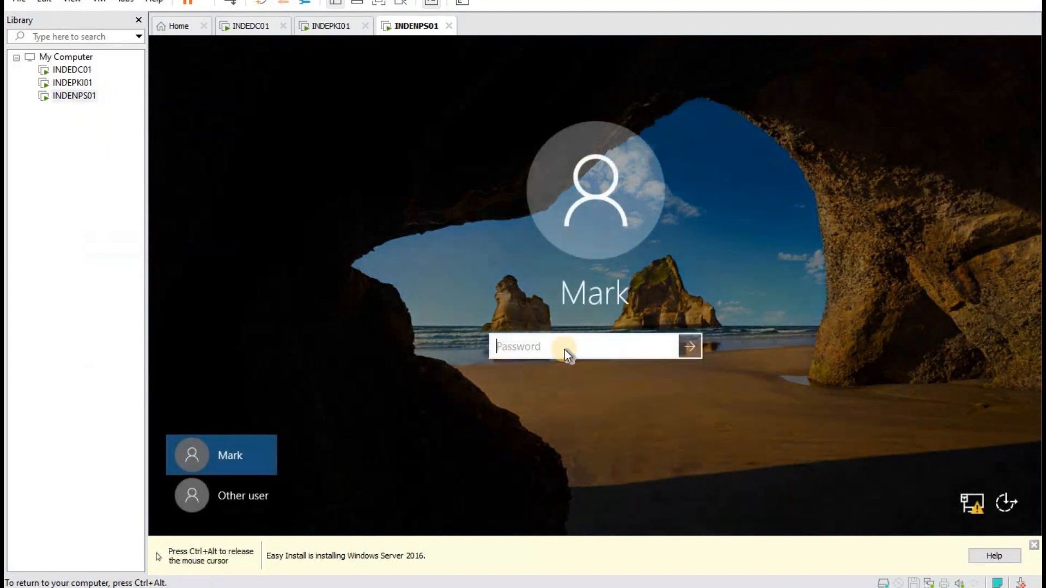
{"action": "type", "text": "••••"}
{"action": "key", "text": "Return"}
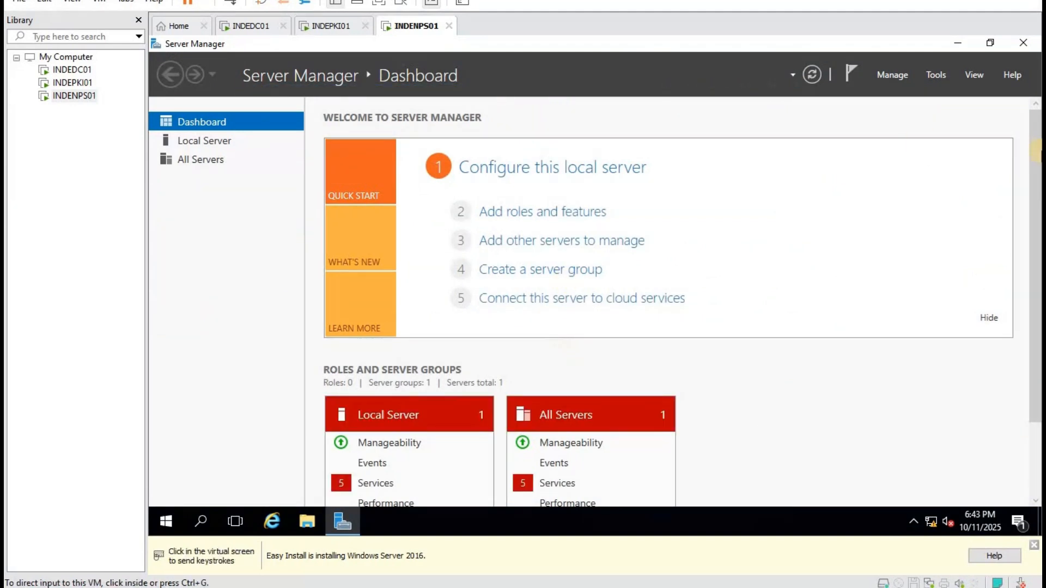
Open a Command Prompt on INDENPS01 through the Win+X Run box.
{"action": "left_click", "coordinate": [936, 75]}
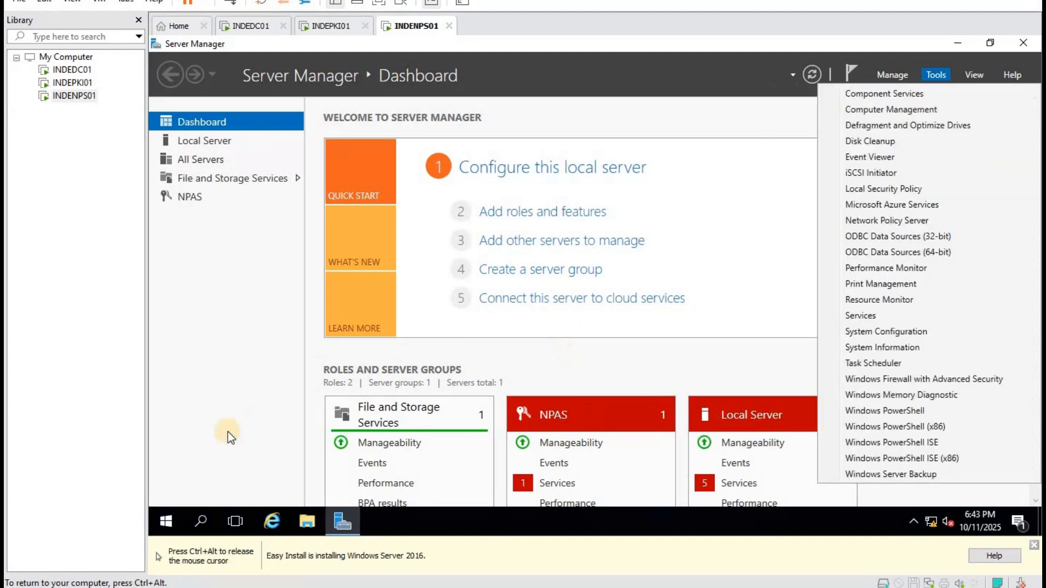
{"action": "right_click", "coordinate": [159, 523]}
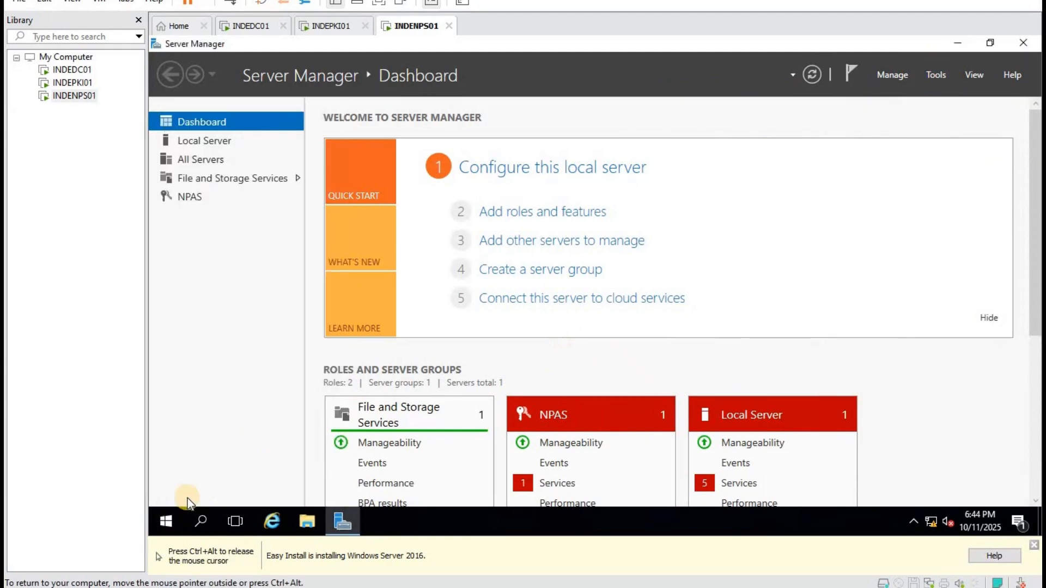
{"action": "right_click", "coordinate": [167, 526]}
{"action": "left_click", "coordinate": [231, 453]}
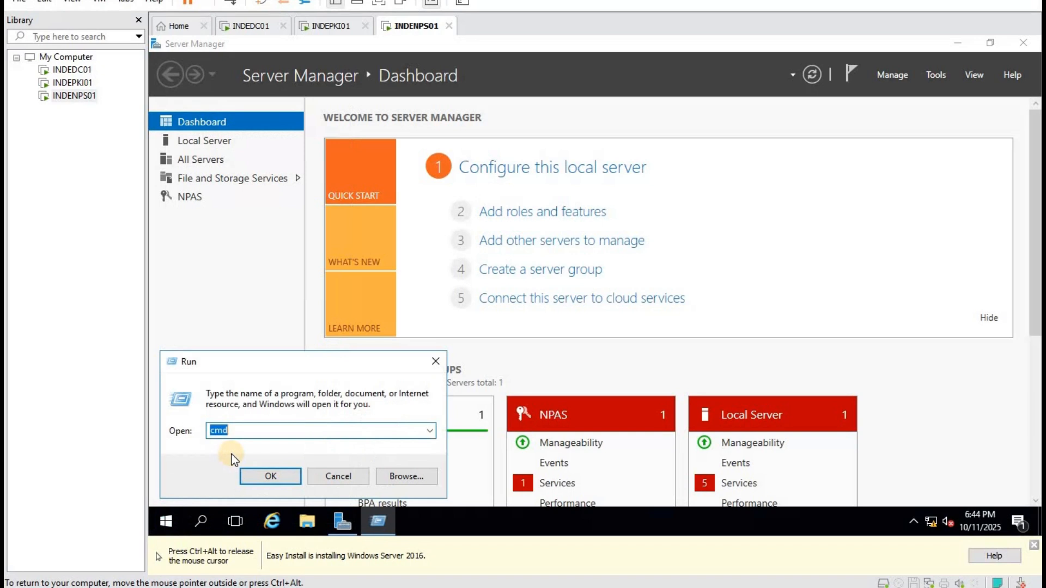
{"action": "key", "text": "Return"}
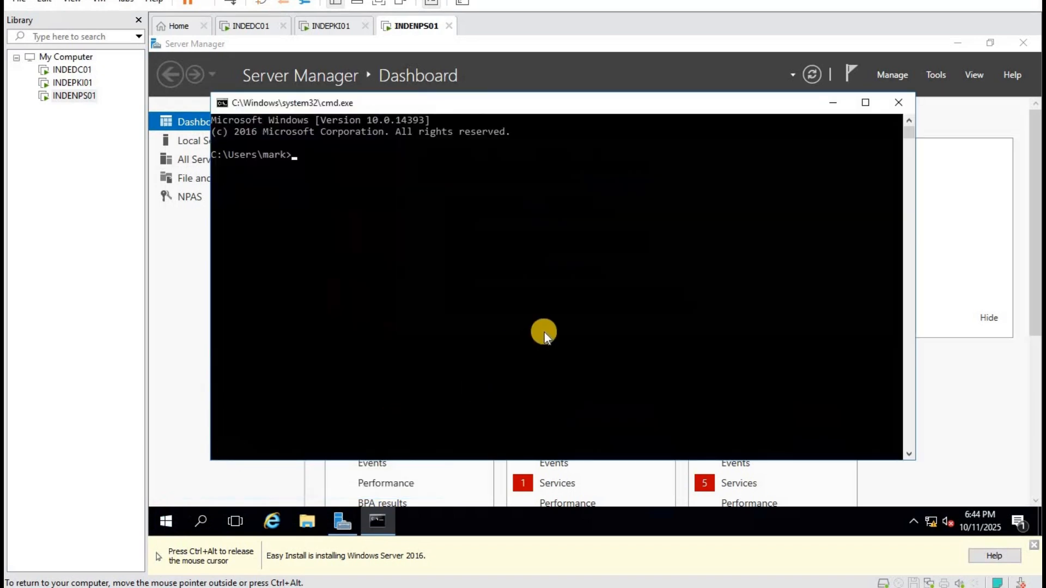
{"action": "left_click", "coordinate": [544, 333]}
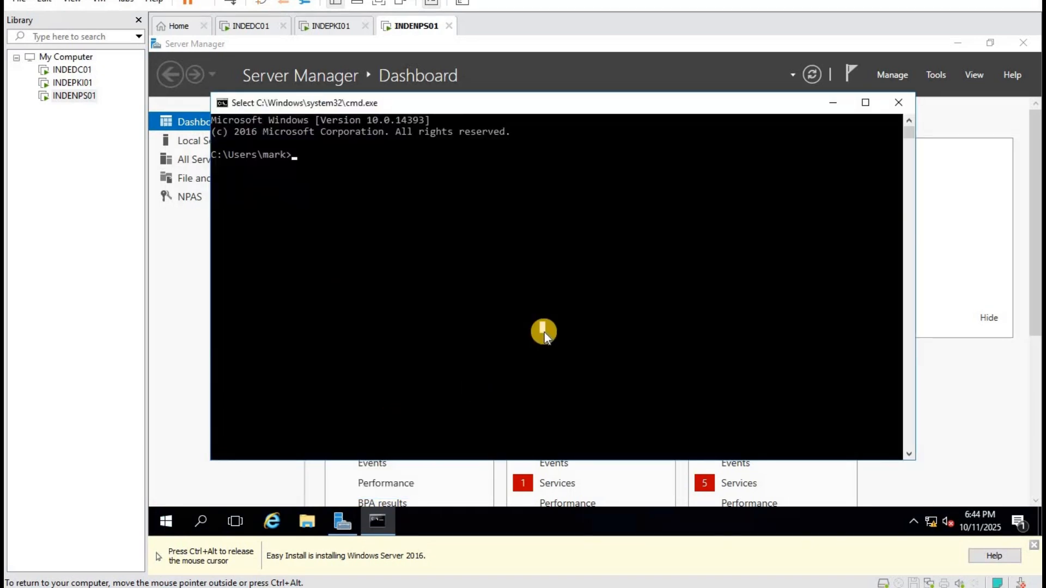
{"action": "left_click", "coordinate": [544, 333]}
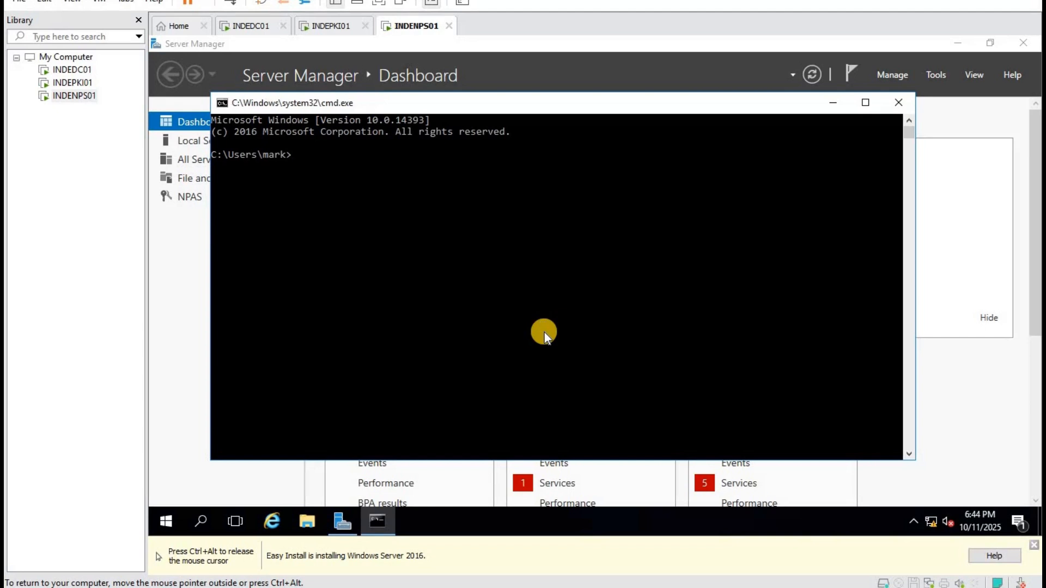
Run certlm.msc and approve the elevation prompt to open the local computer certificates console.
{"action": "left_click", "coordinate": [443, 261]}
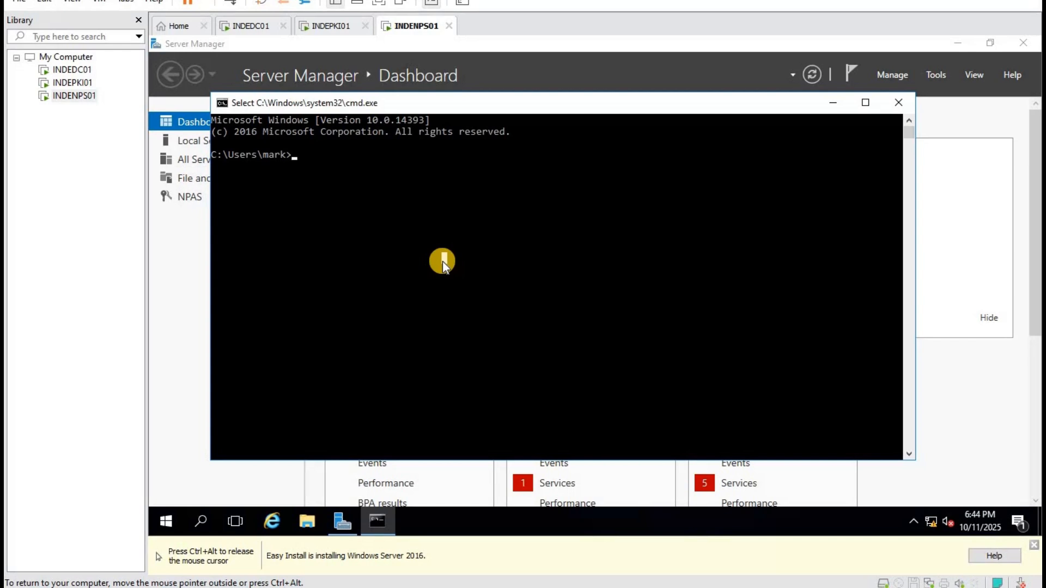
{"action": "type", "text": "cert"}
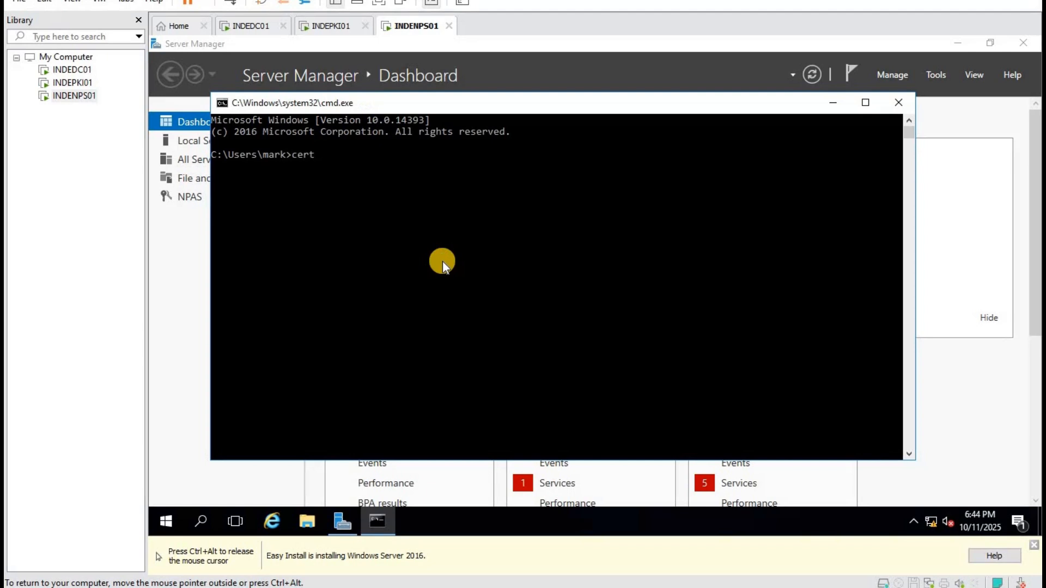
{"action": "type", "text": "lm.msc"}
{"action": "key", "text": "Return"}
{"action": "left_click", "coordinate": [551, 370]}
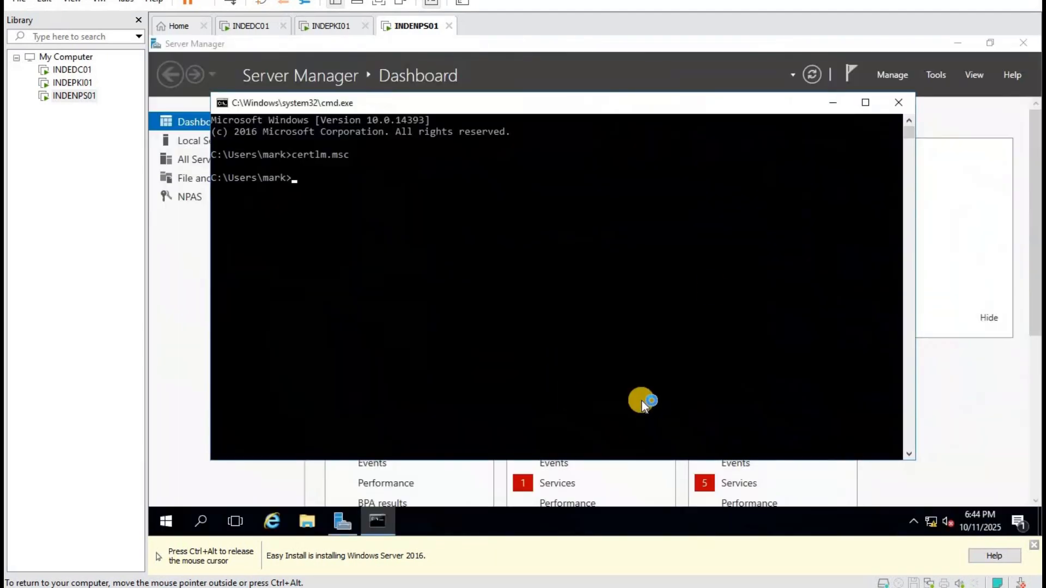
Confirm the shiva-INDEPKI01-CA root certificate is in Trusted Root Certification Authorities, then return to Personal.
{"action": "left_click", "coordinate": [197, 261]}
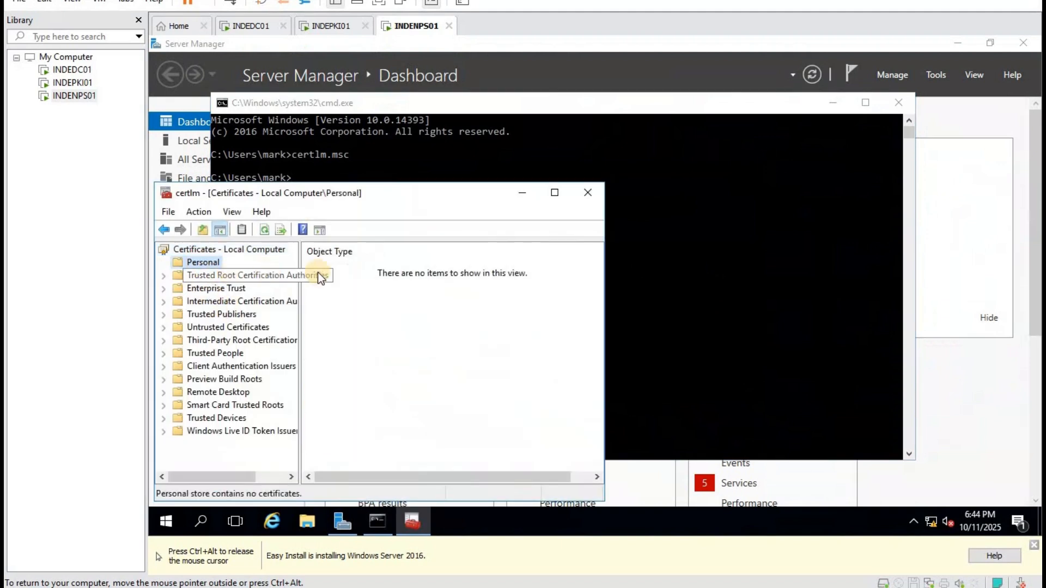
{"action": "double_click", "coordinate": [245, 275]}
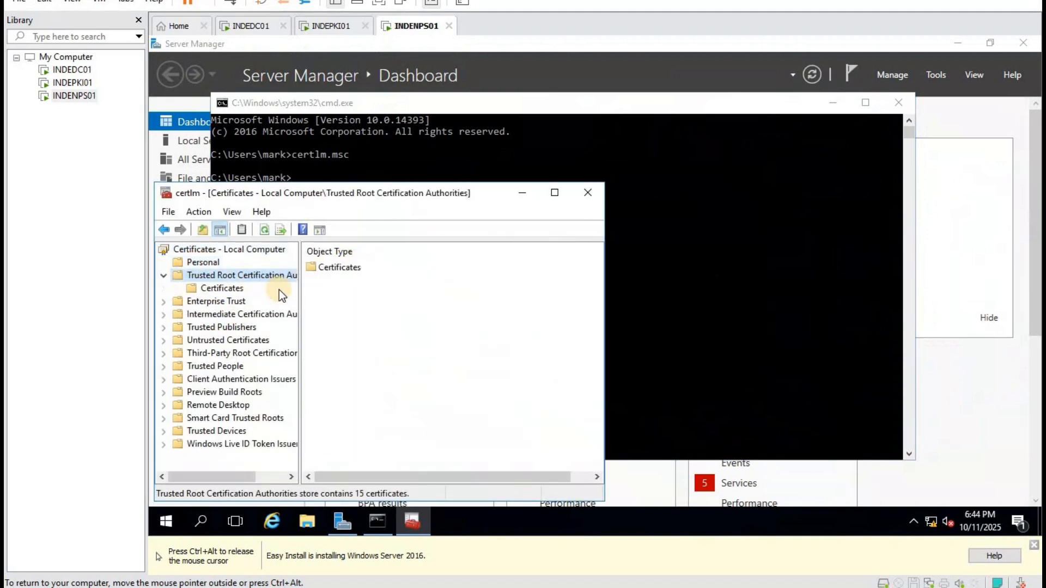
{"action": "left_click", "coordinate": [221, 288]}
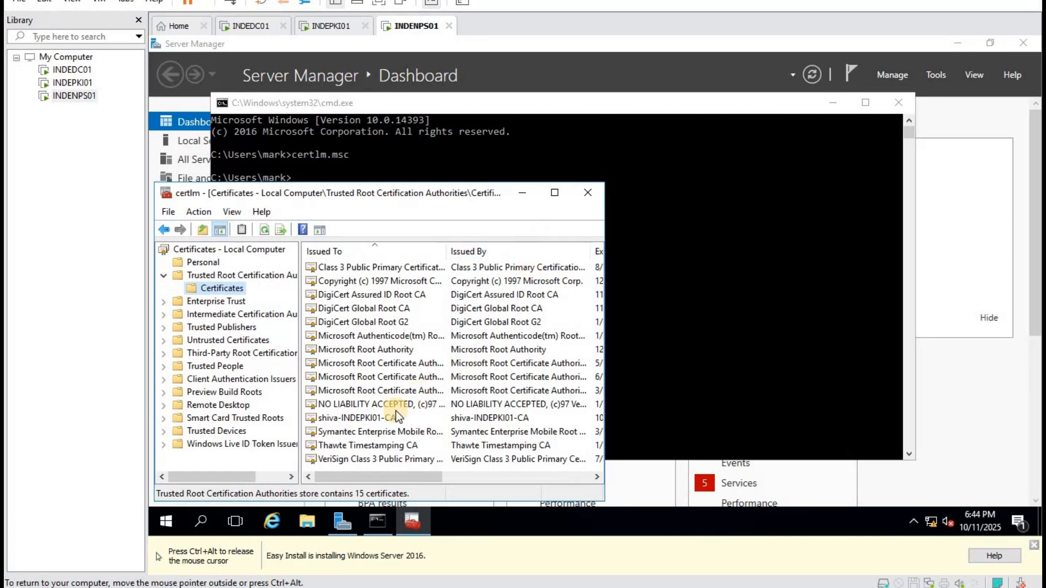
{"action": "left_click", "coordinate": [366, 418]}
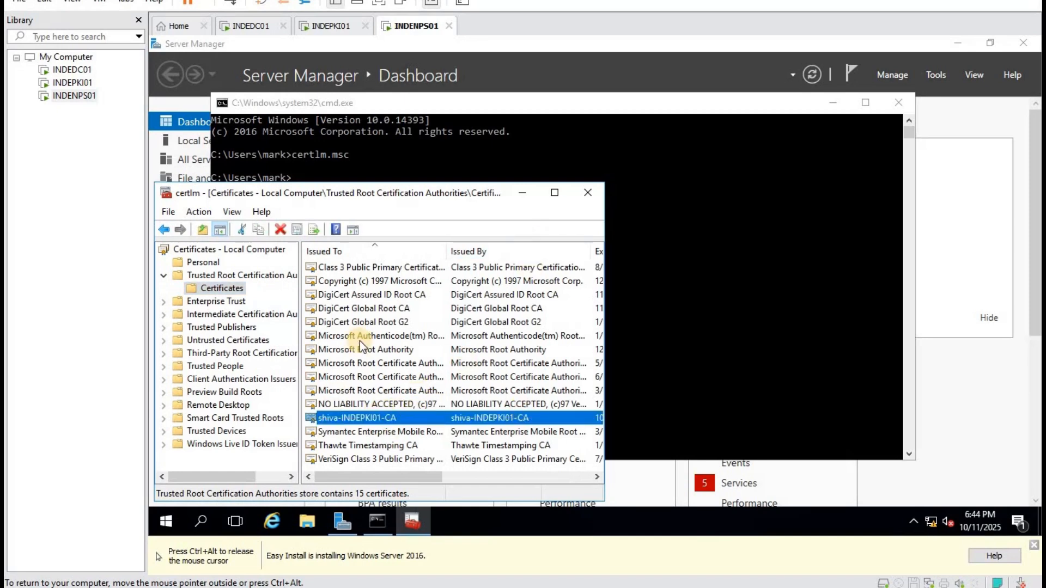
{"action": "left_click", "coordinate": [553, 195]}
{"action": "left_click", "coordinate": [192, 113]}
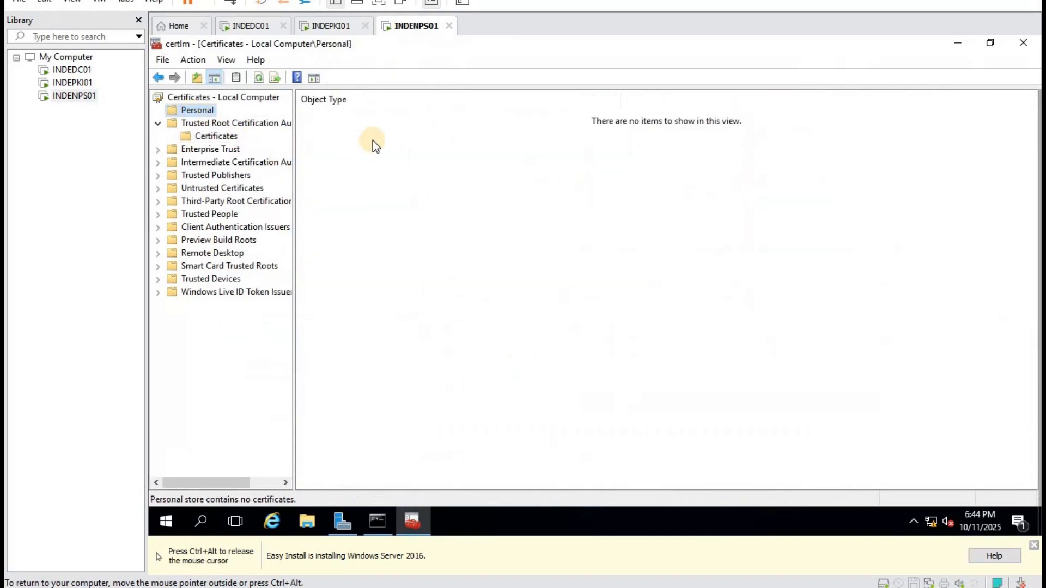
Request a new certificate via Active Directory Enrollment Policy, selecting the NPS template and reviewing its properties.
{"action": "right_click", "coordinate": [372, 142]}
{"action": "mouse_move", "coordinate": [430, 175]}
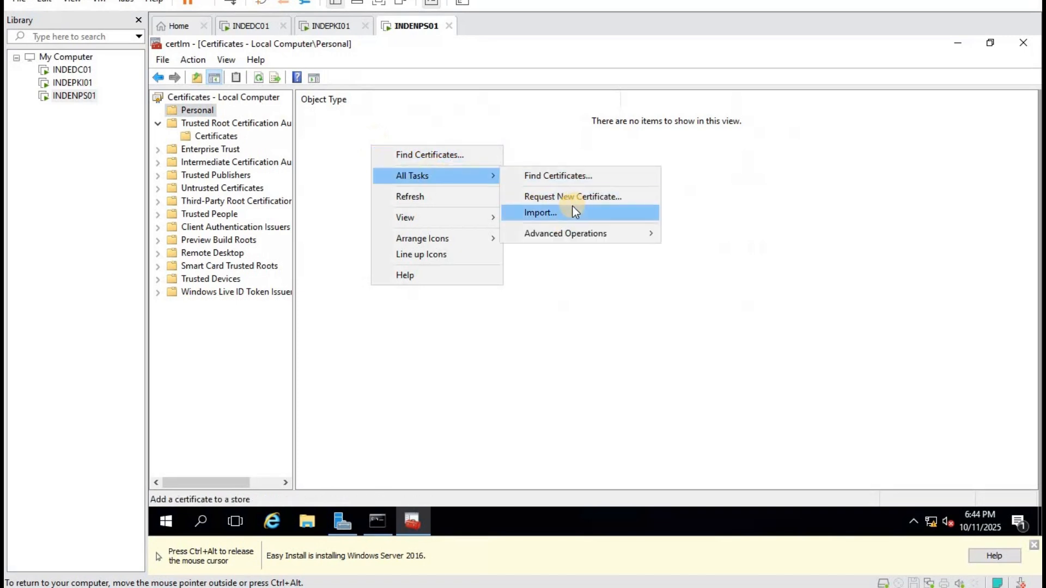
{"action": "left_click", "coordinate": [536, 196]}
{"action": "left_click", "coordinate": [742, 414]}
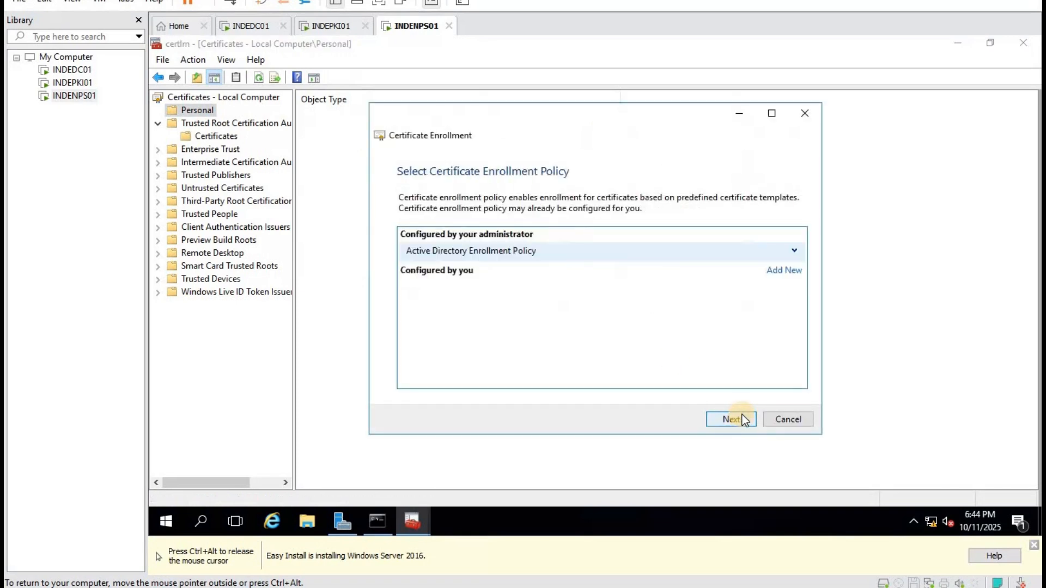
{"action": "left_click", "coordinate": [734, 414]}
{"action": "left_click", "coordinate": [412, 299]}
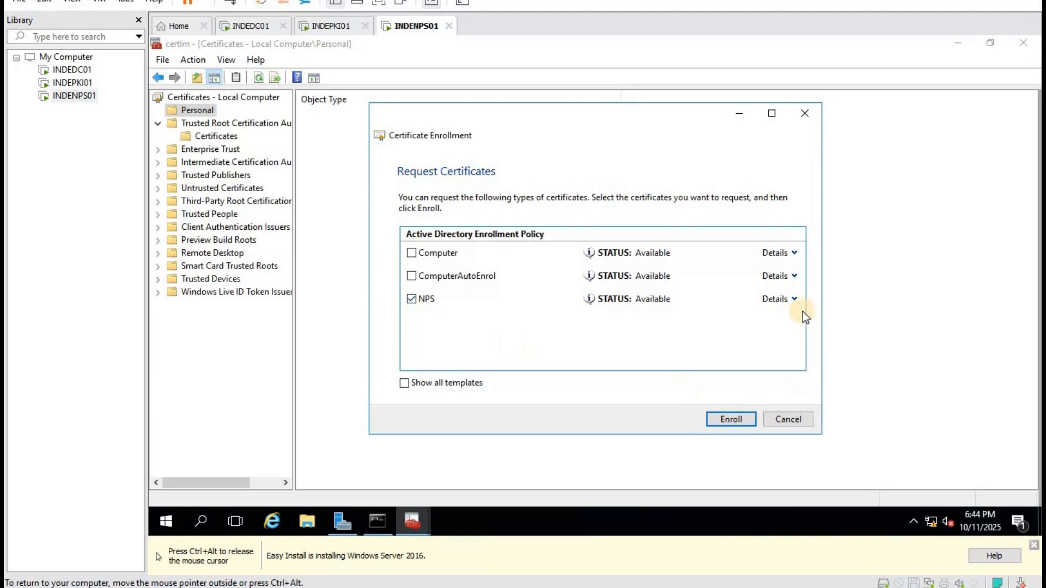
{"action": "left_click", "coordinate": [794, 299]}
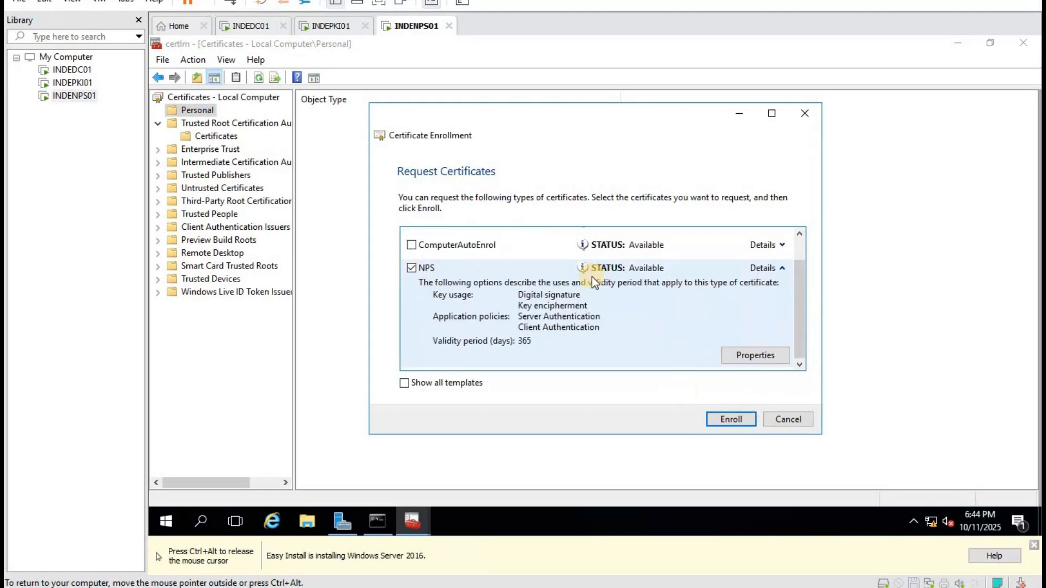
{"action": "scroll", "coordinate": [678, 312], "scroll_direction": "up", "scroll_amount": 2}
{"action": "scroll", "coordinate": [679, 312], "scroll_direction": "down", "scroll_amount": 2}
{"action": "left_click", "coordinate": [776, 351]}
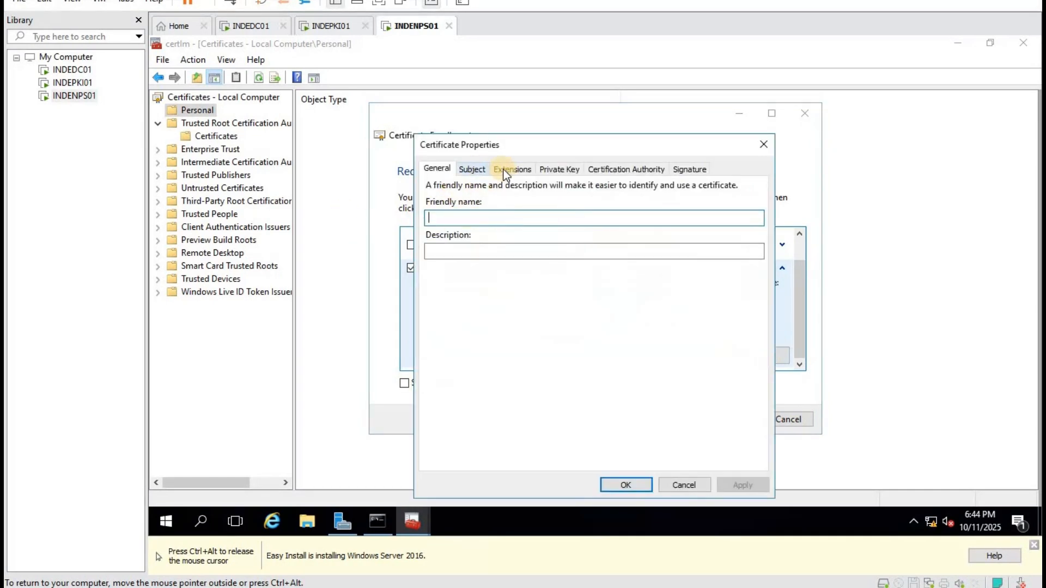
{"action": "left_click", "coordinate": [471, 170]}
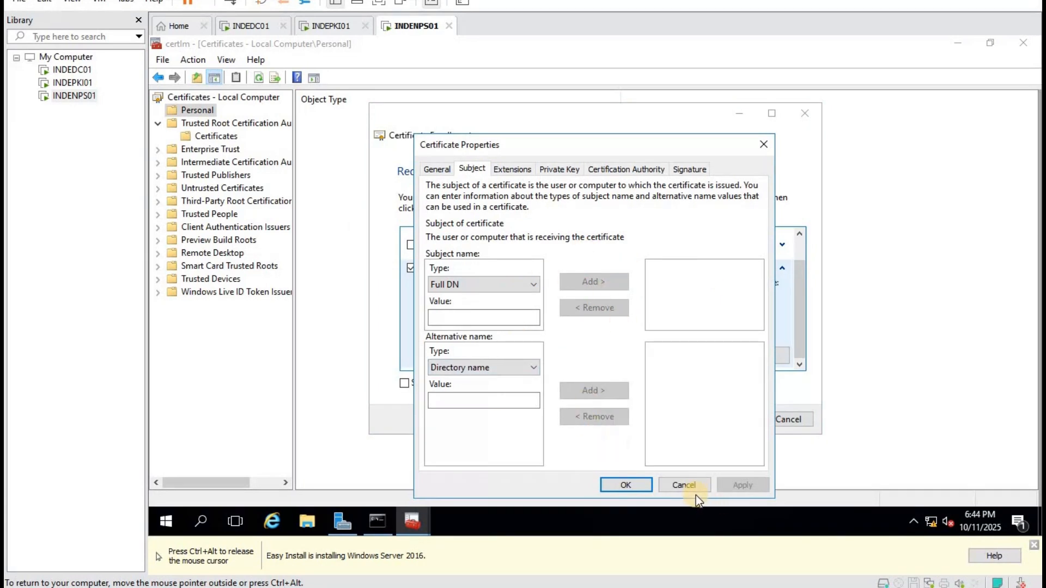
{"action": "left_click", "coordinate": [564, 169]}
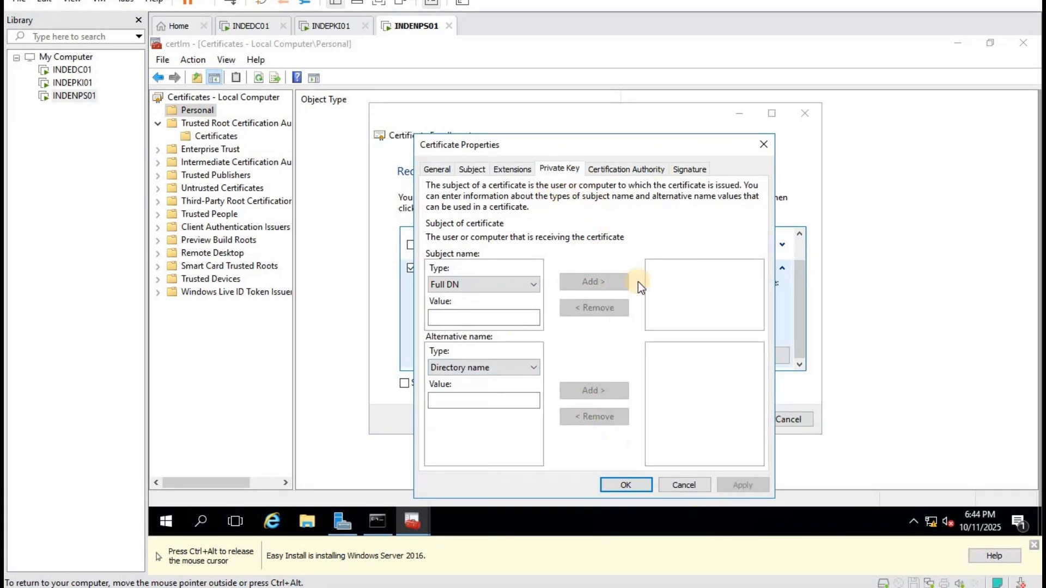
{"action": "left_click", "coordinate": [682, 486]}
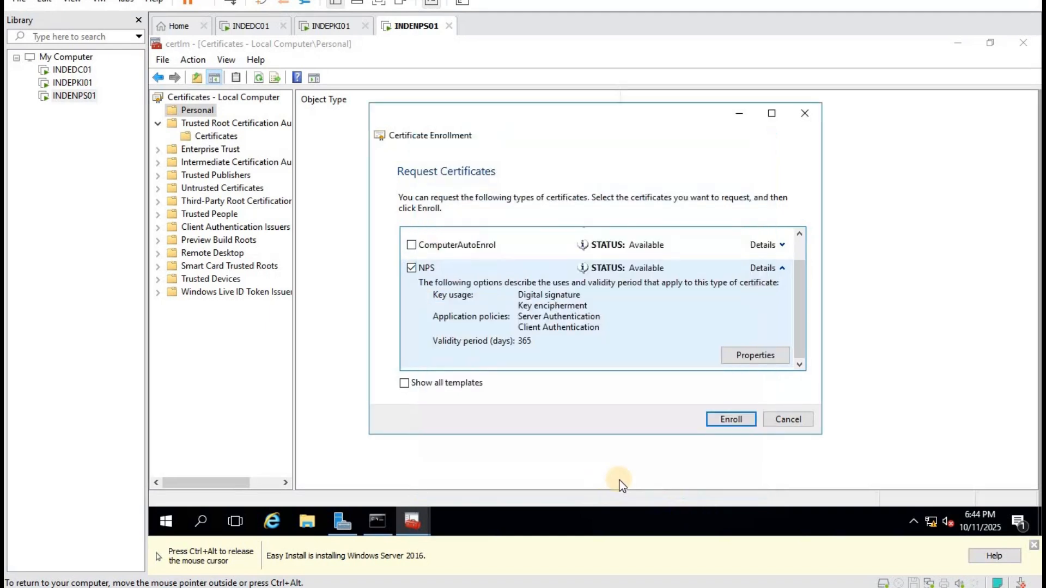
Enroll the NPS certificate and list the Personal store's certificates.
{"action": "left_click", "coordinate": [731, 422]}
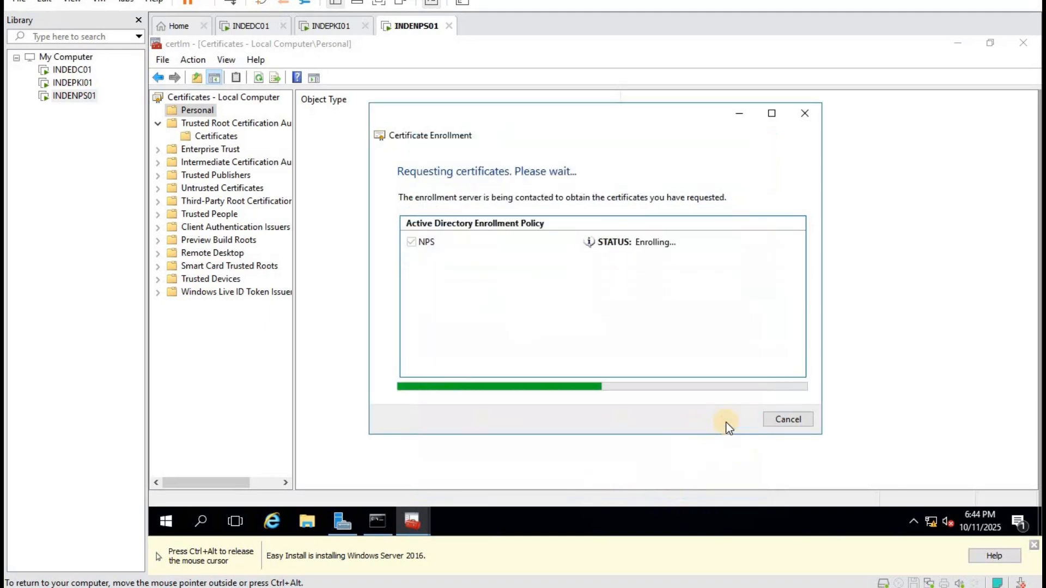
{"action": "left_click", "coordinate": [790, 420]}
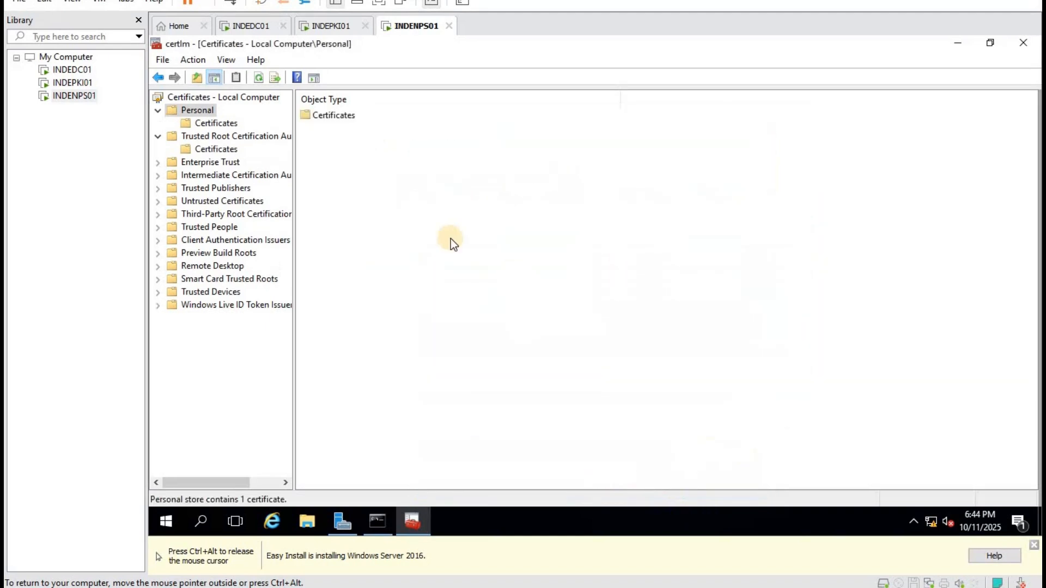
{"action": "double_click", "coordinate": [326, 116]}
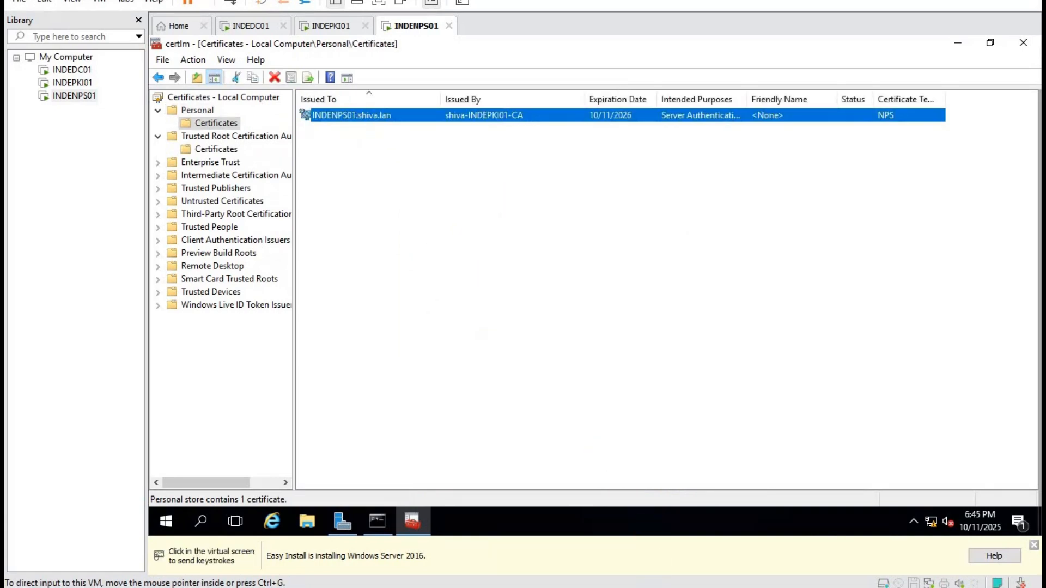
{"action": "key", "text": "alt+Tab"}
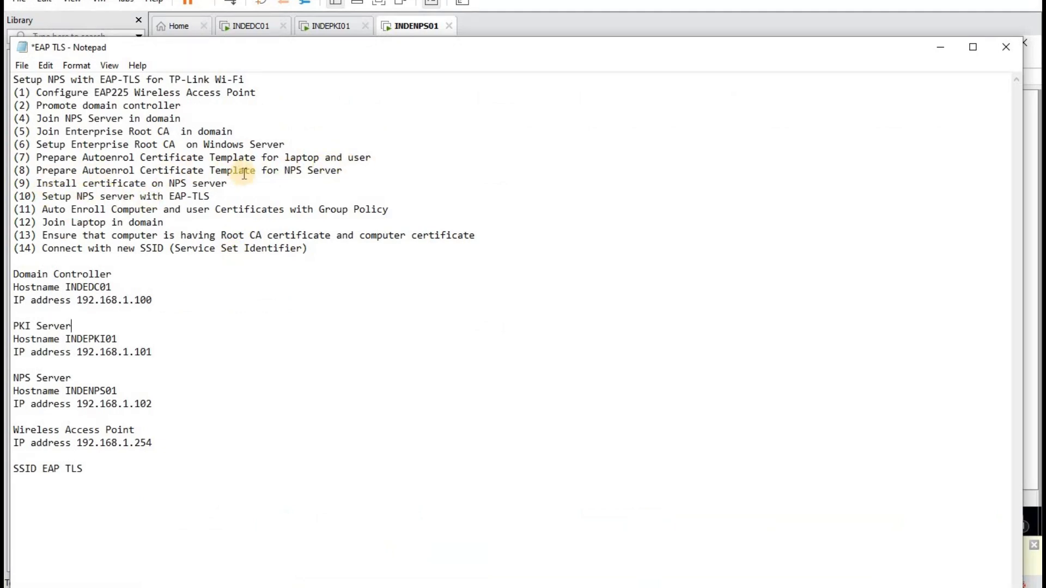
Highlight the laptop-and-user text in step (7) and step (9) about the NPS server certificate.
{"action": "left_click_drag", "start_coordinate": [372, 158], "coordinate": [262, 158]}
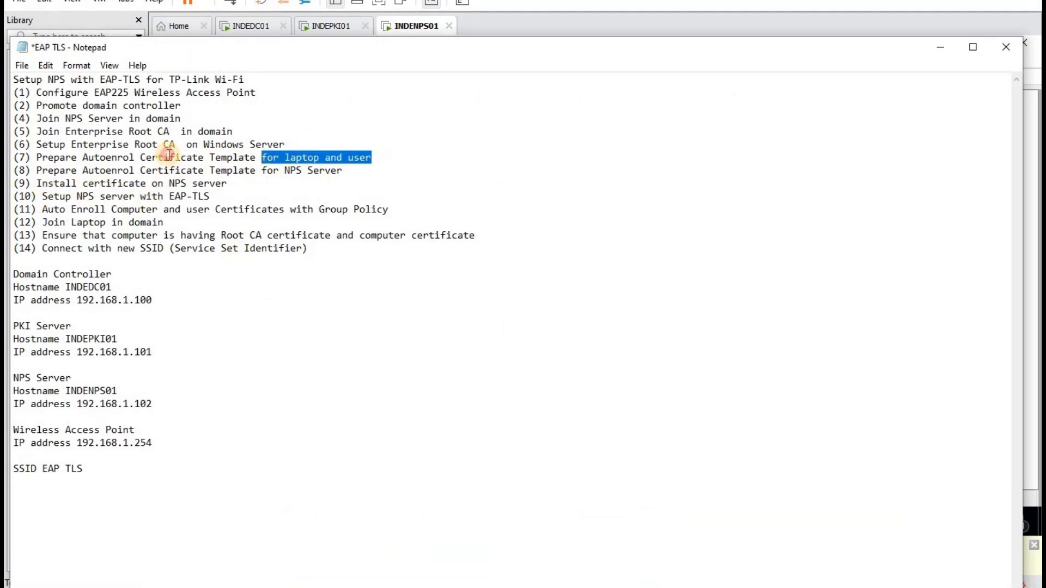
{"action": "left_click_drag", "start_coordinate": [169, 156], "coordinate": [47, 158]}
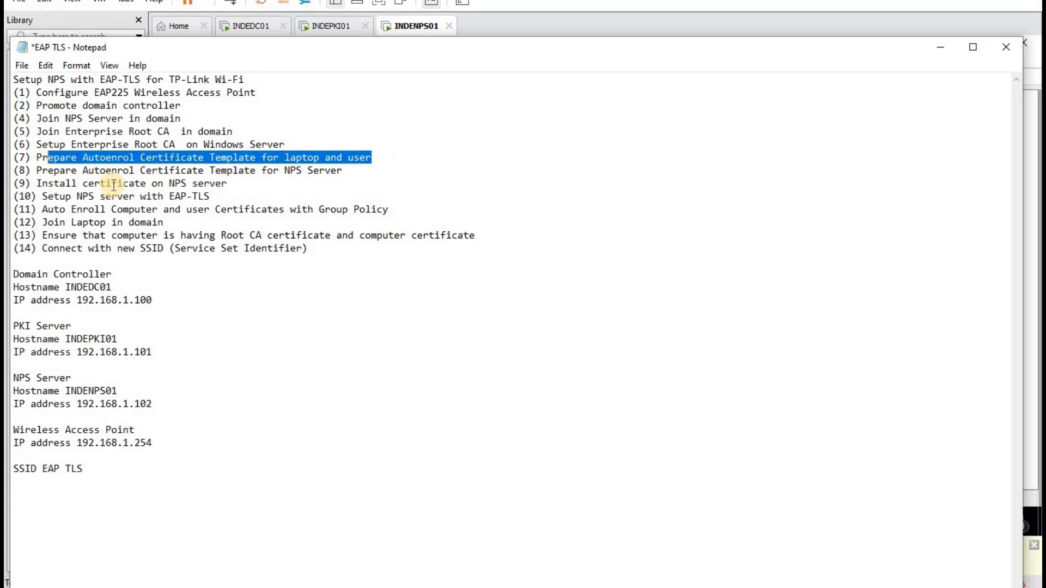
{"action": "left_click_drag", "start_coordinate": [229, 185], "coordinate": [207, 185]}
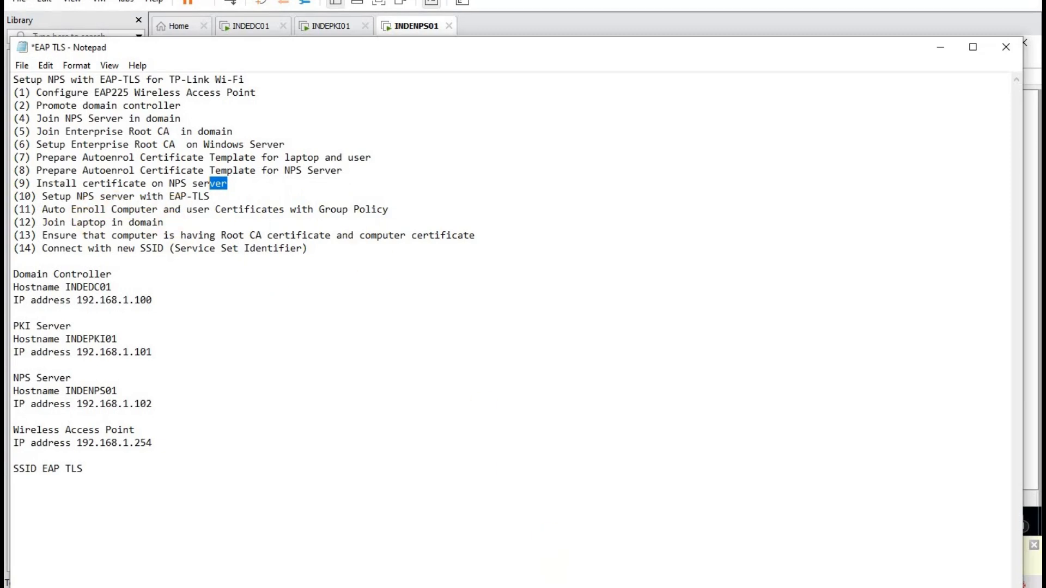
Switch to the INDENPS01 virtual machine and bring its Server Manager Dashboard forward.
{"action": "left_click", "coordinate": [618, 587]}
{"action": "left_click", "coordinate": [848, 508]}
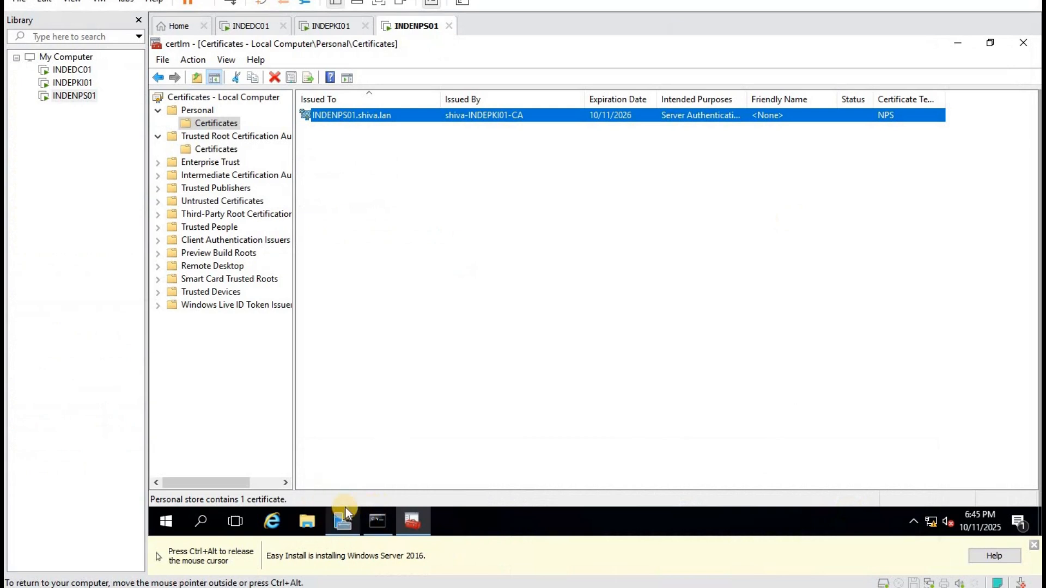
{"action": "left_click", "coordinate": [345, 508]}
Launch Network Policy Server and review the Haryana RADIUS client.
{"action": "left_click", "coordinate": [942, 73]}
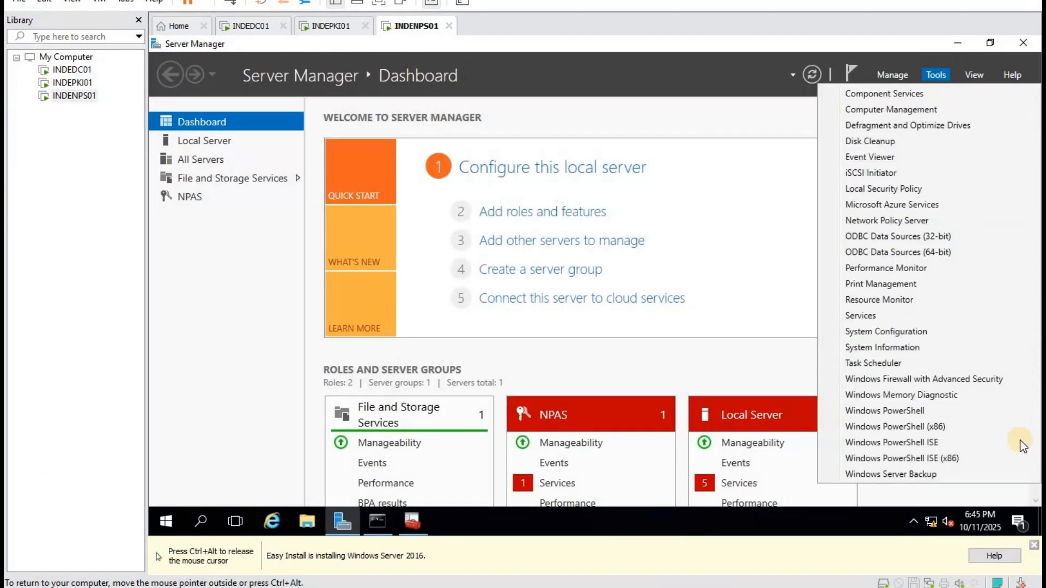
{"action": "left_click", "coordinate": [932, 221]}
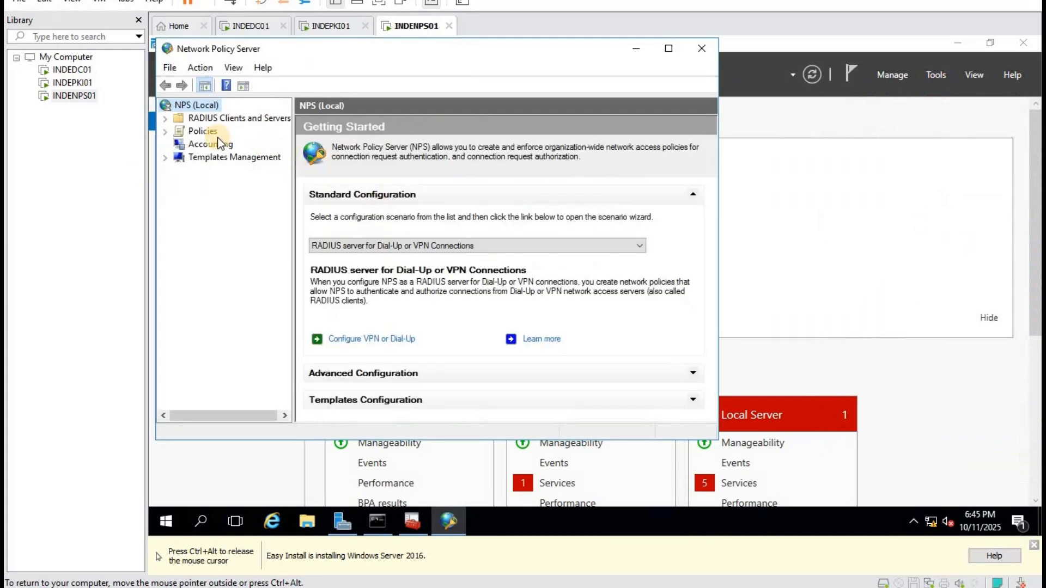
{"action": "double_click", "coordinate": [205, 120]}
{"action": "left_click", "coordinate": [217, 131]}
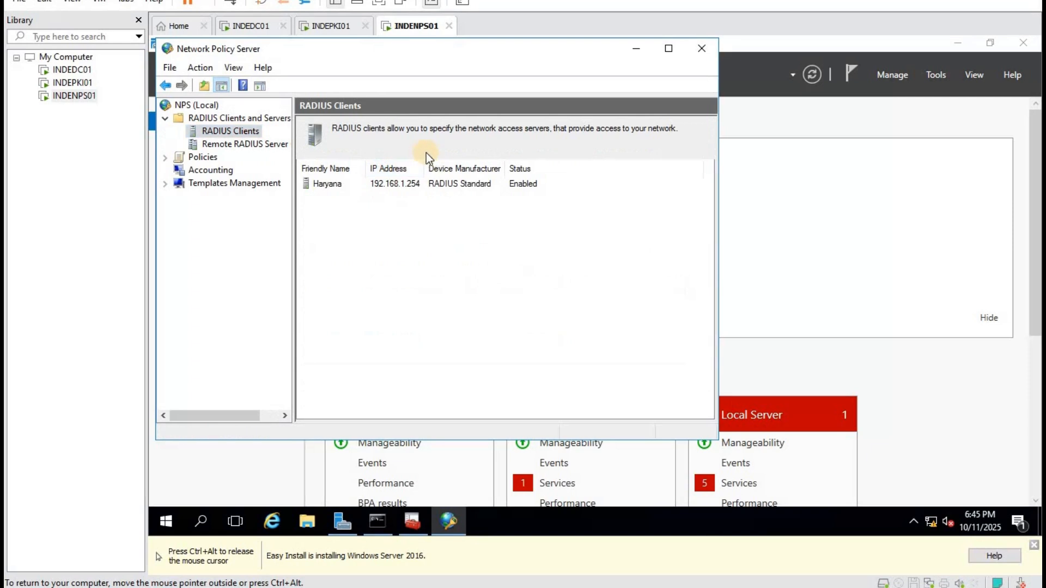
{"action": "left_click_drag", "start_coordinate": [425, 166], "coordinate": [481, 163]}
{"action": "left_click", "coordinate": [410, 184]}
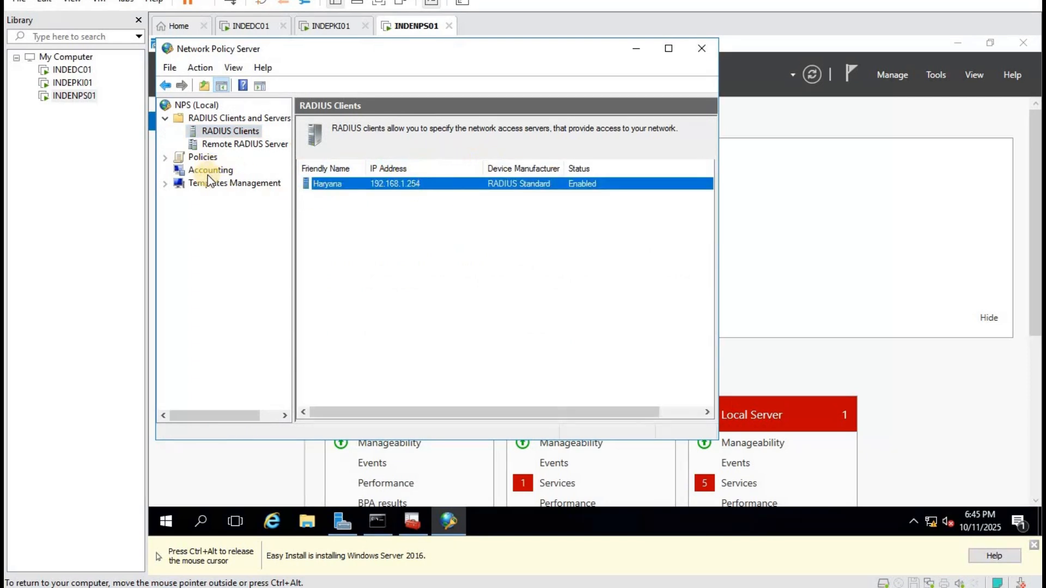
Disable the 'Connections to other access servers' and Microsoft Routing policies, then start a new network policy.
{"action": "double_click", "coordinate": [197, 160]}
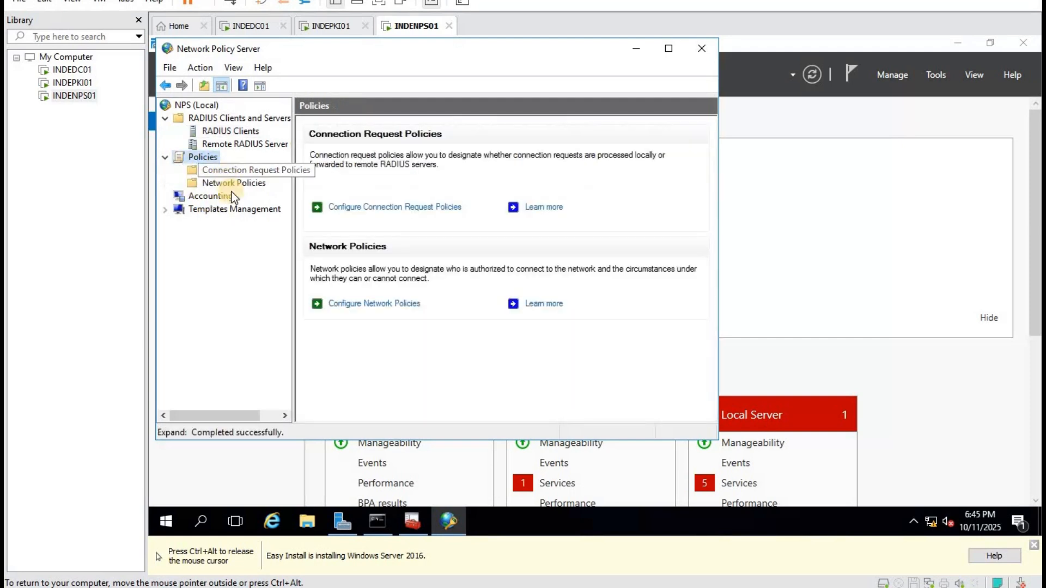
{"action": "left_click", "coordinate": [231, 192]}
{"action": "left_click", "coordinate": [233, 183]}
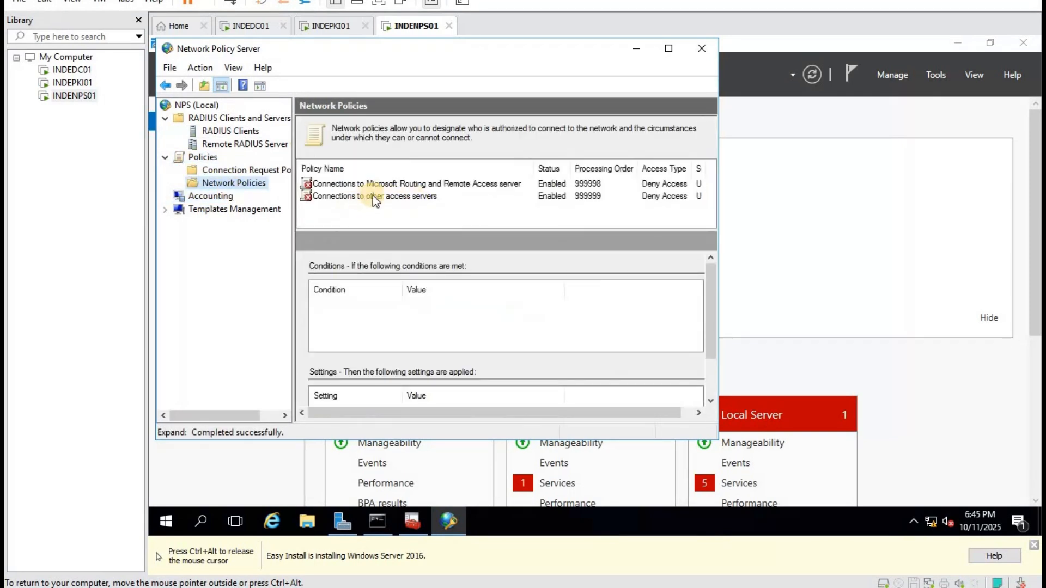
{"action": "right_click", "coordinate": [375, 195]}
{"action": "left_click", "coordinate": [450, 308]}
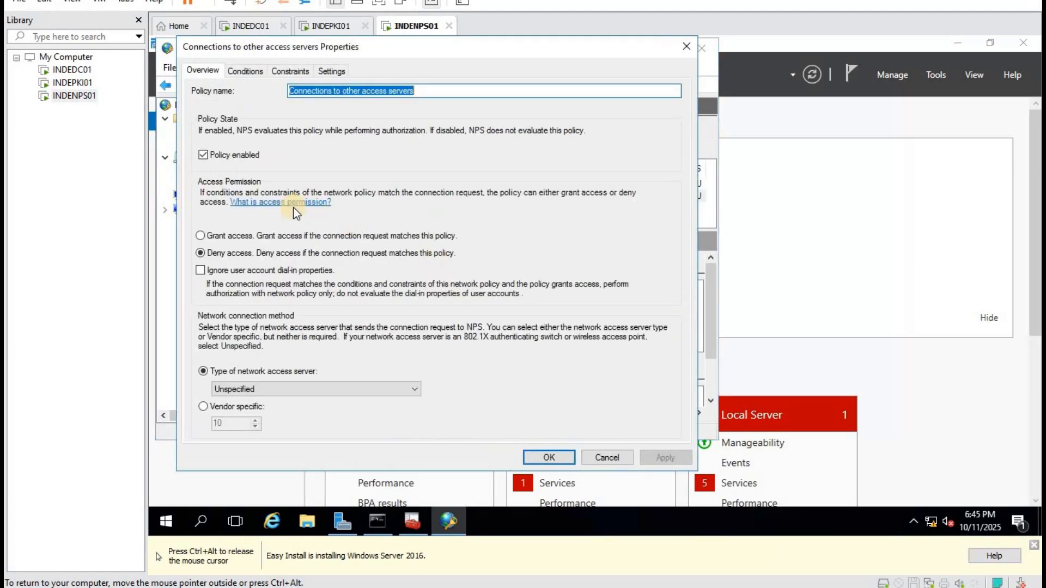
{"action": "left_click", "coordinate": [203, 155]}
{"action": "left_click", "coordinate": [555, 456]}
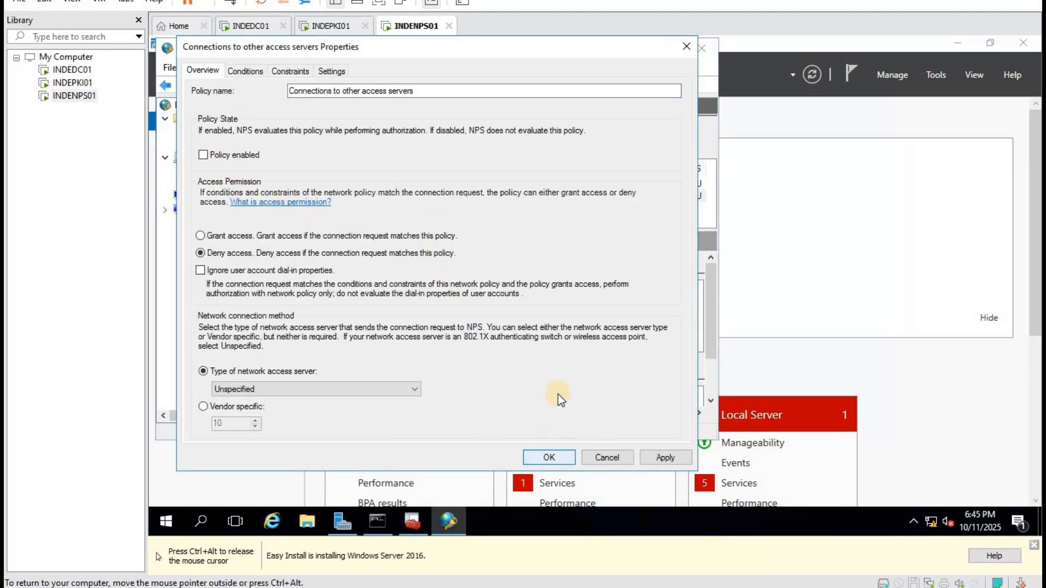
{"action": "double_click", "coordinate": [336, 185]}
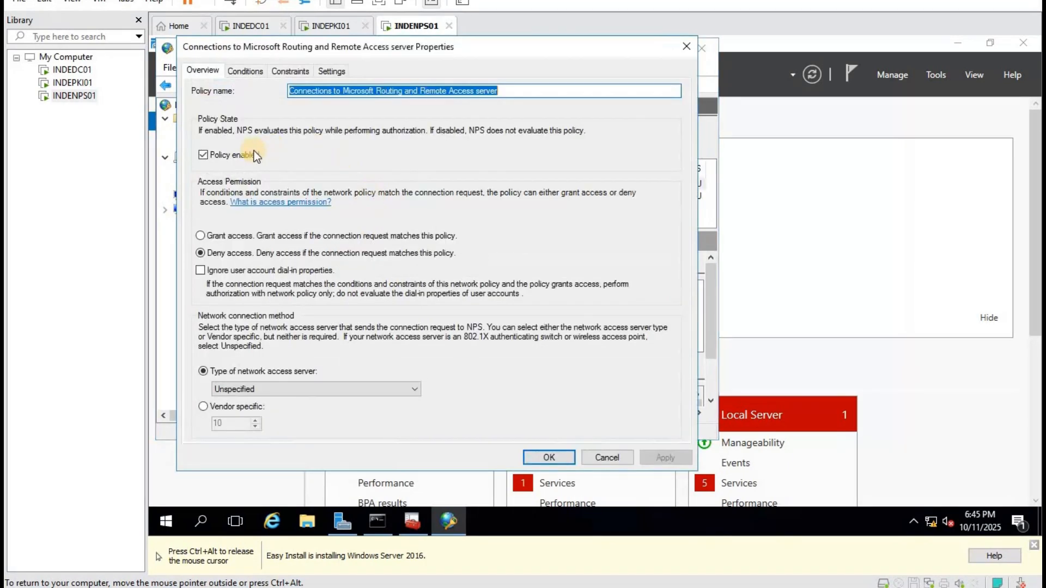
{"action": "left_click", "coordinate": [254, 153]}
{"action": "left_click", "coordinate": [553, 458]}
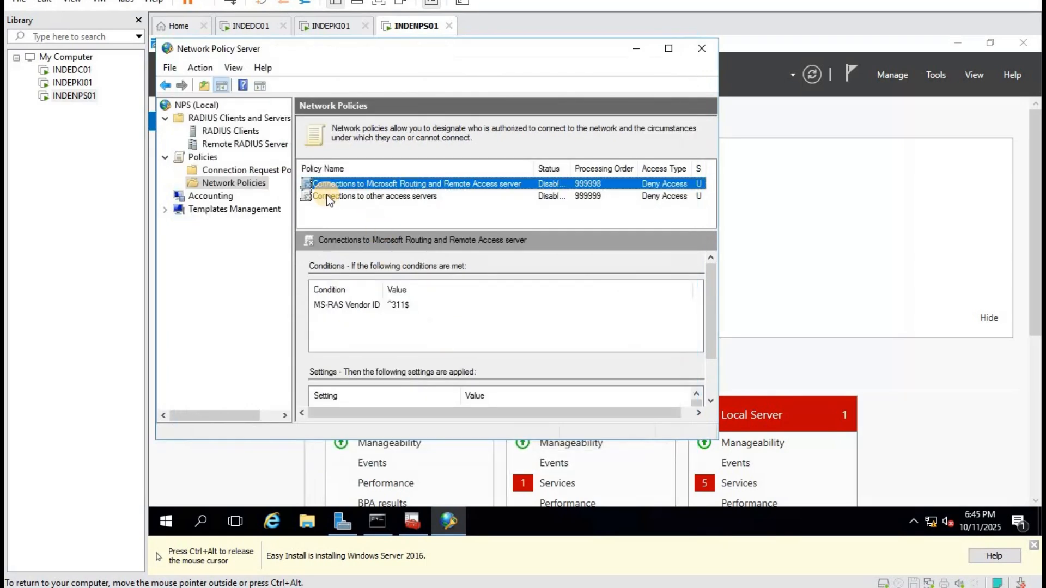
{"action": "right_click", "coordinate": [244, 185]}
{"action": "left_click", "coordinate": [283, 195]}
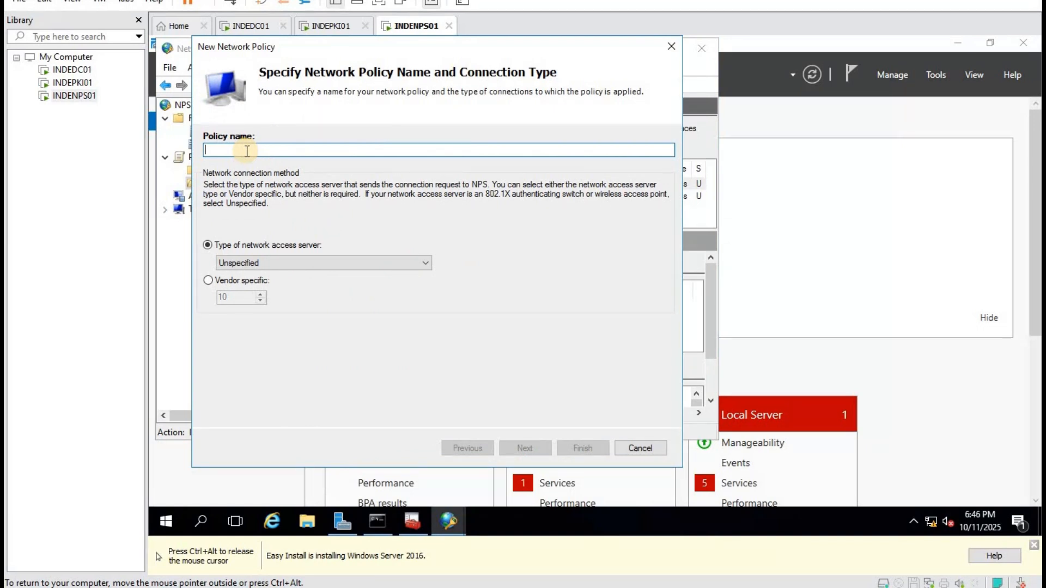
Name the policy 'Wireless Secure' and begin adding a Windows Groups condition.
{"action": "type", "text": "Wire"}
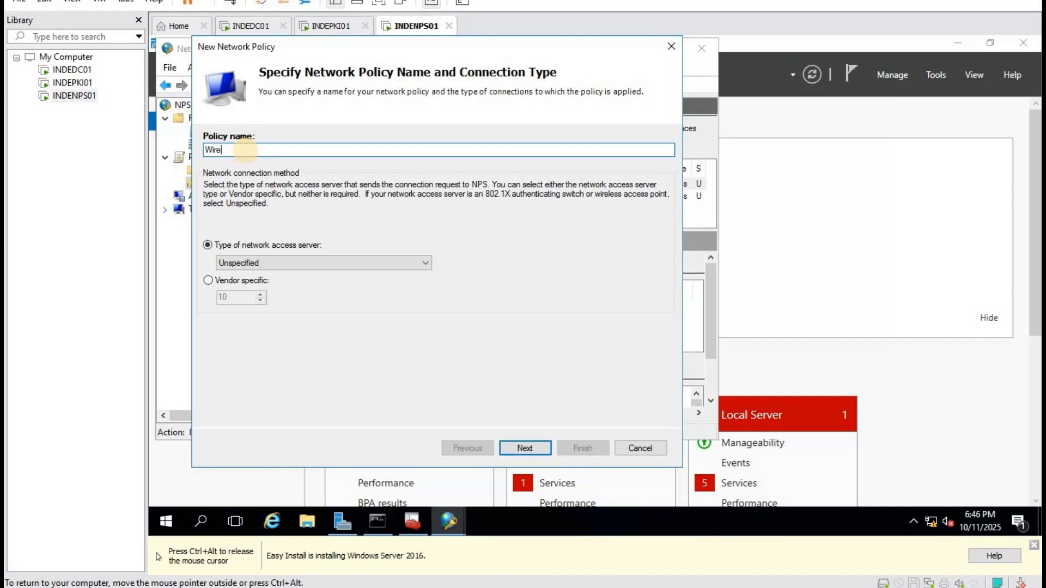
{"action": "type", "text": "less Secure"}
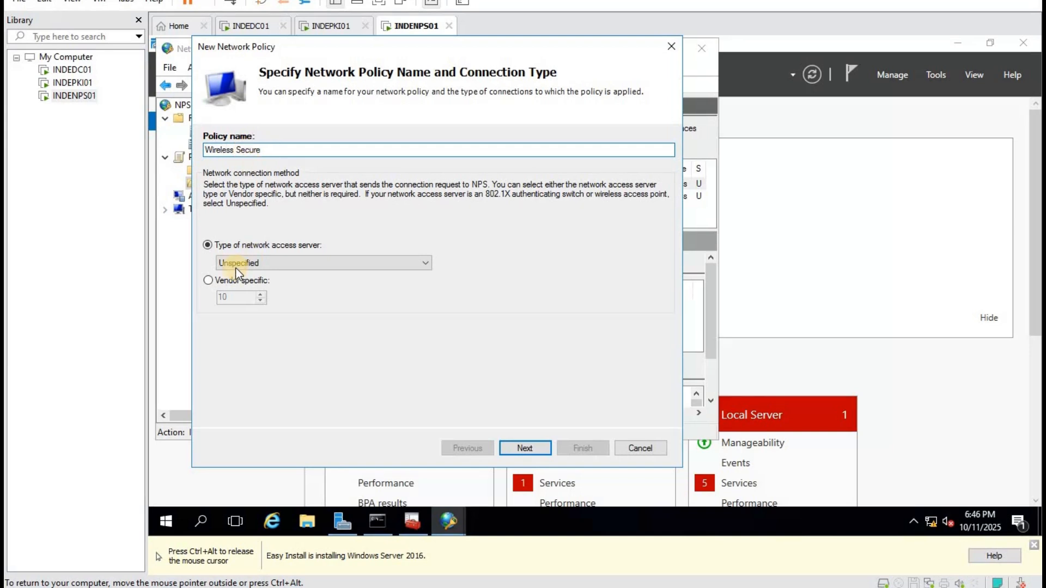
{"action": "left_click", "coordinate": [538, 449]}
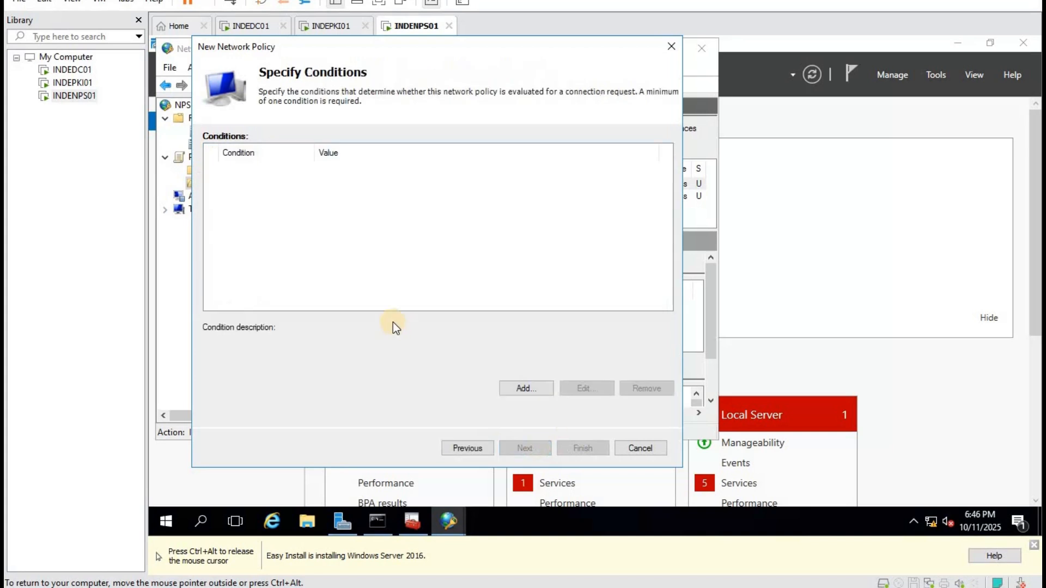
{"action": "left_click", "coordinate": [515, 388]}
{"action": "left_click", "coordinate": [276, 201]}
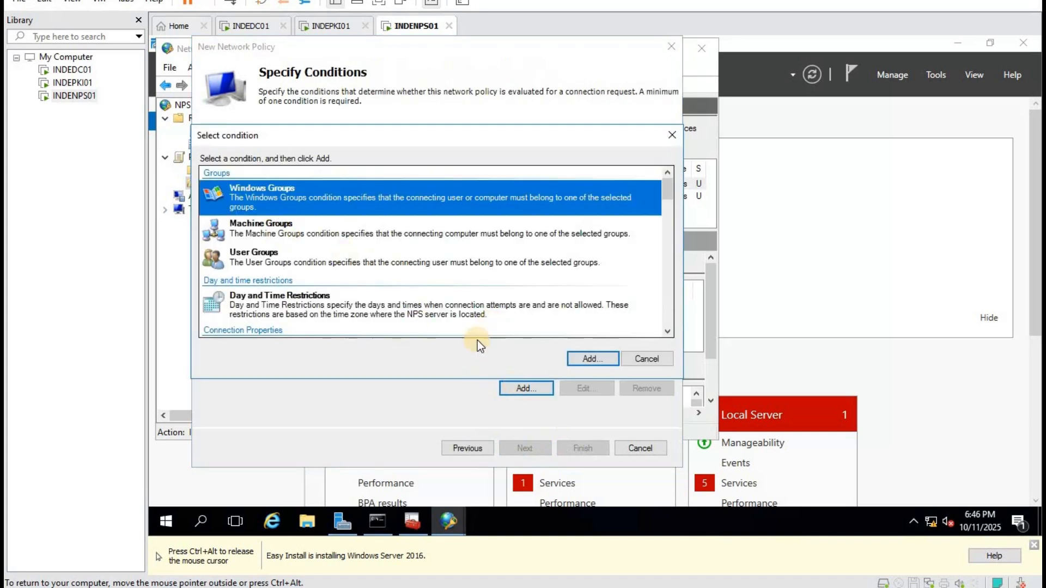
{"action": "left_click", "coordinate": [590, 357]}
Set the Windows Groups condition to the Domain Computers group, fixing the misspelled name.
{"action": "left_click", "coordinate": [410, 319]}
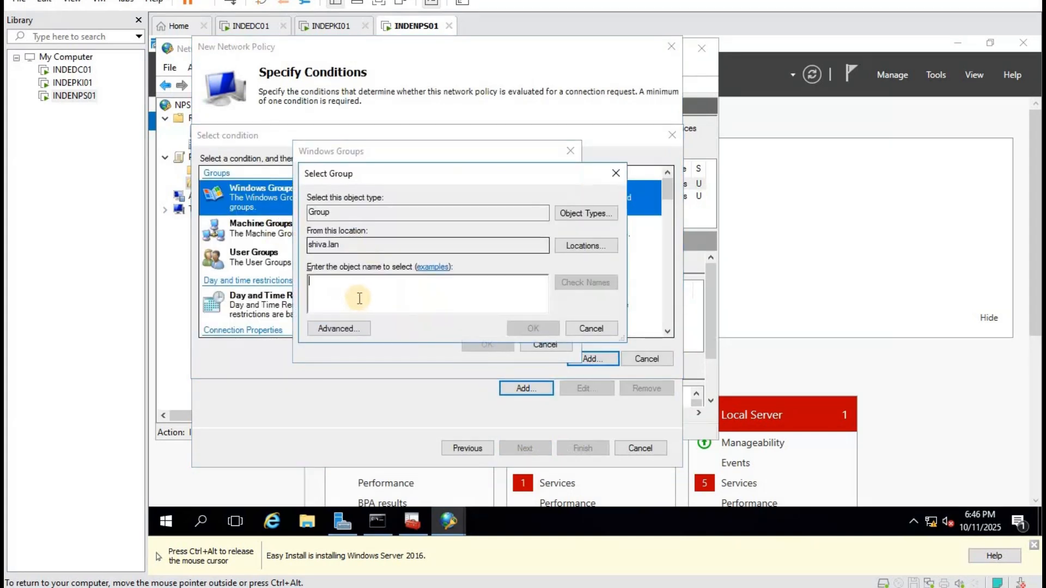
{"action": "type", "text": "domi"}
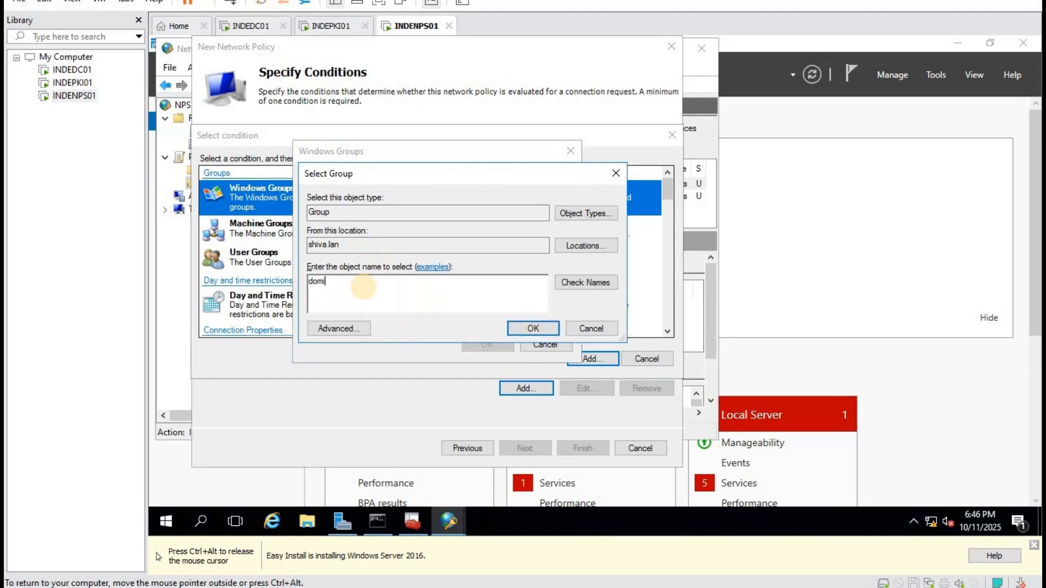
{"action": "type", "text": "an computers"}
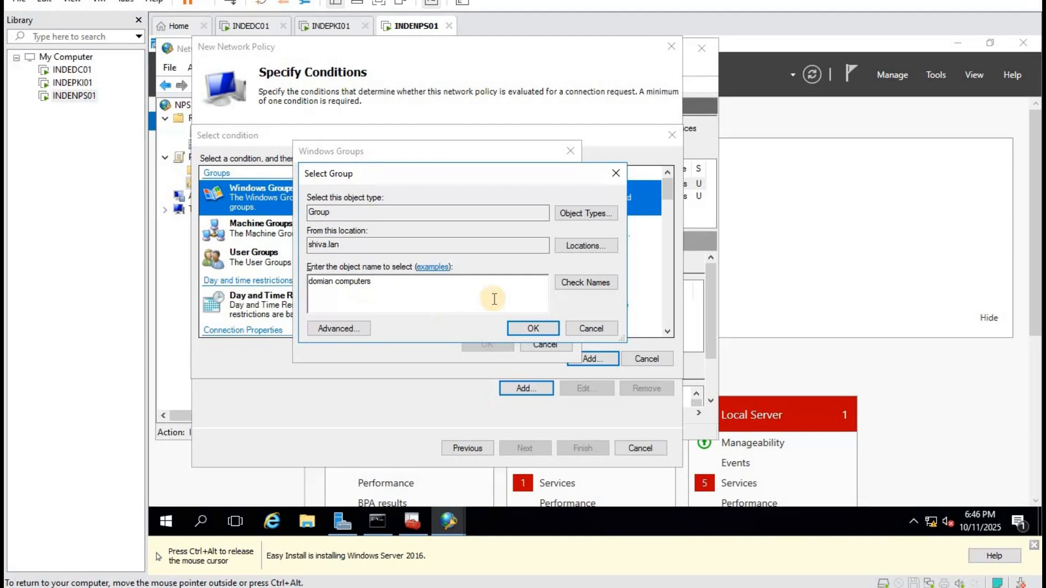
{"action": "left_click", "coordinate": [584, 283]}
{"action": "left_click", "coordinate": [467, 277]}
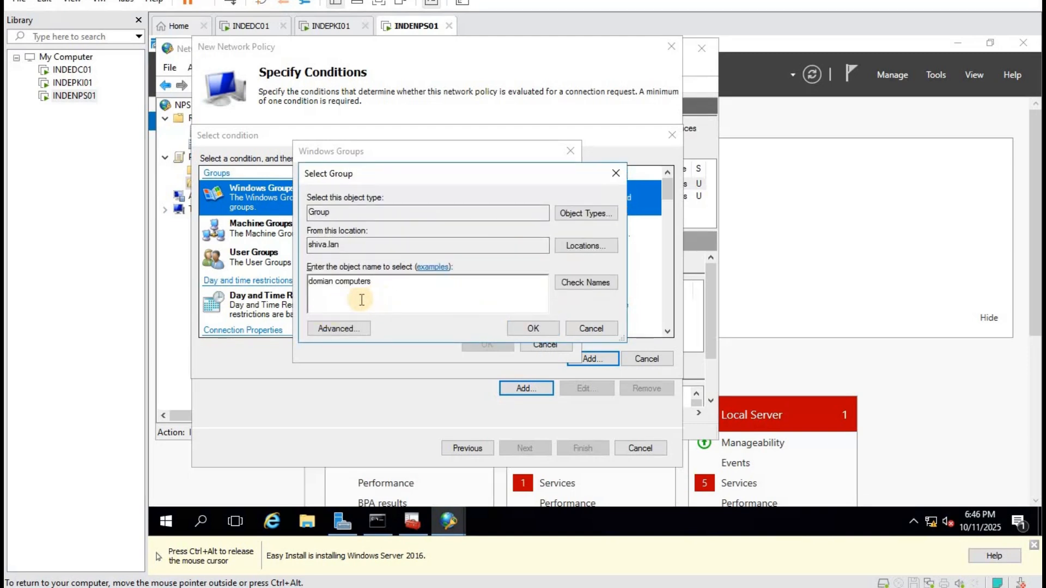
{"action": "left_click_drag", "start_coordinate": [400, 287], "coordinate": [178, 314]}
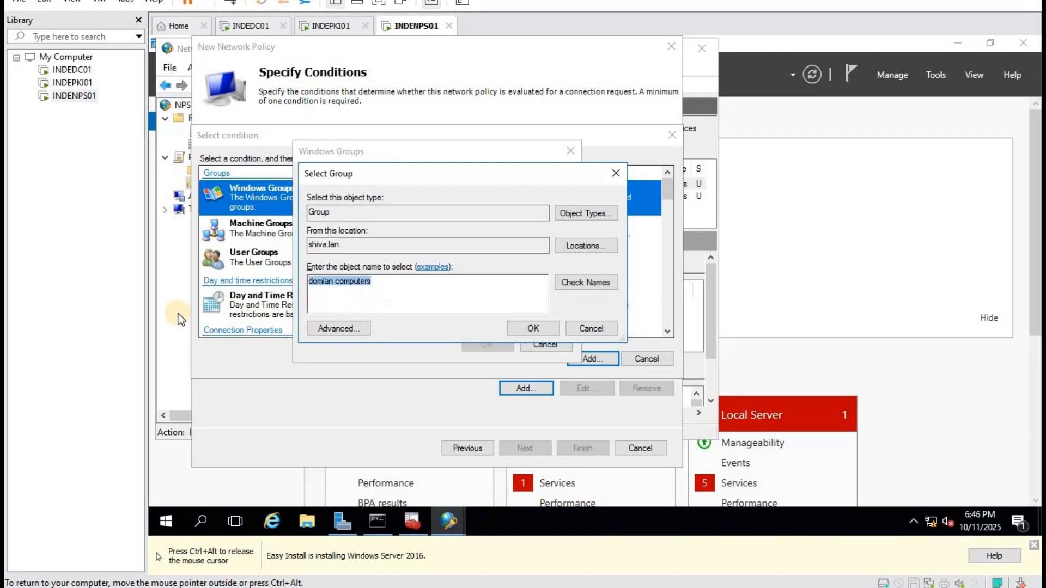
{"action": "type", "text": "domain"}
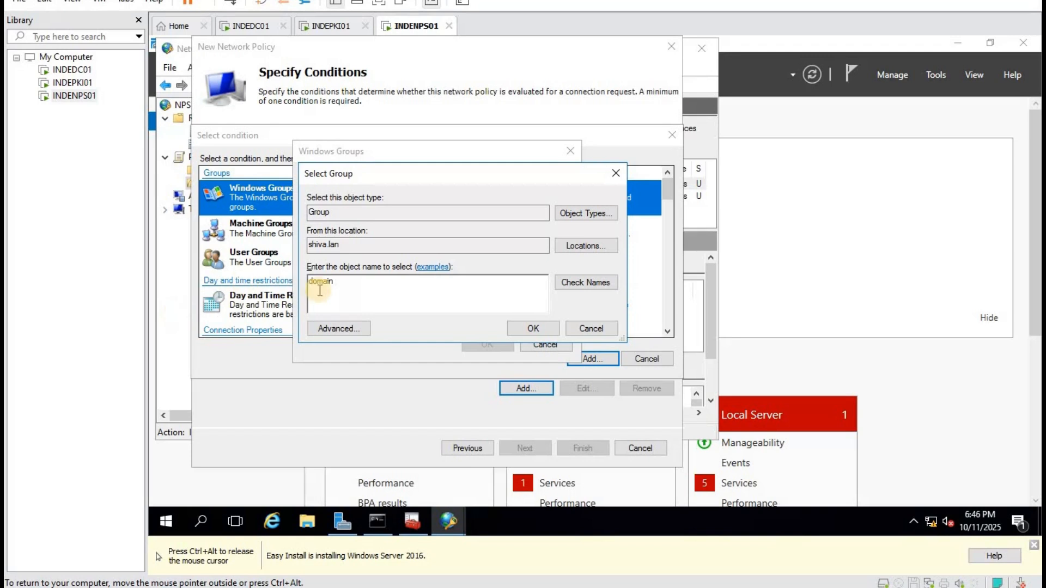
{"action": "left_click", "coordinate": [582, 285]}
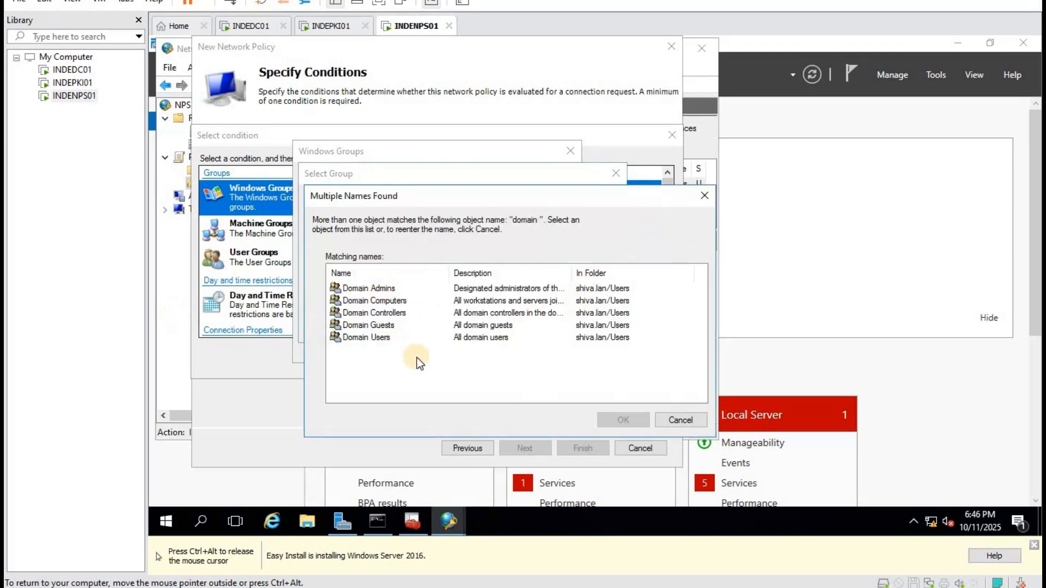
{"action": "left_click", "coordinate": [376, 300]}
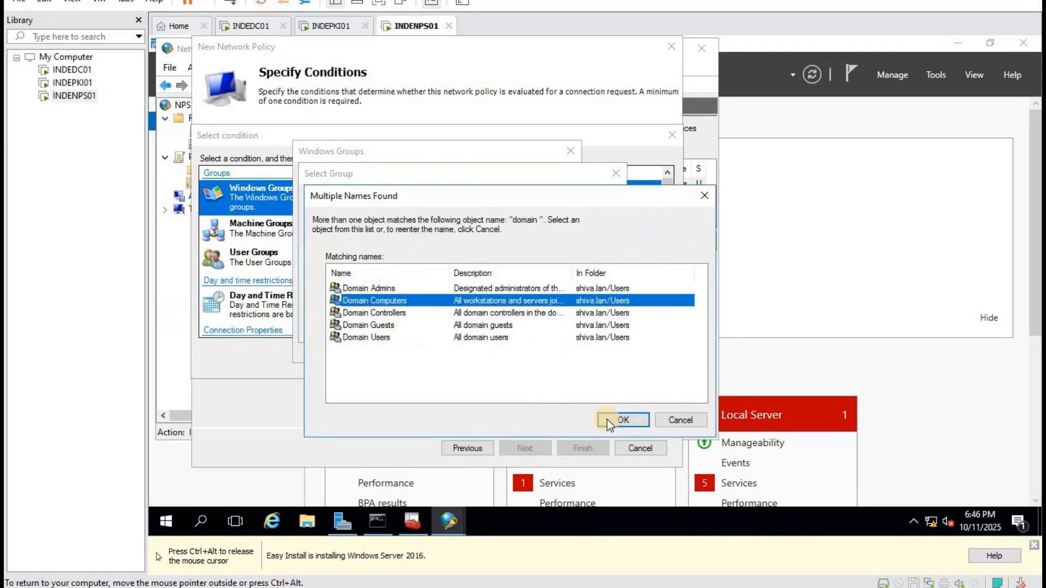
{"action": "left_click", "coordinate": [610, 420]}
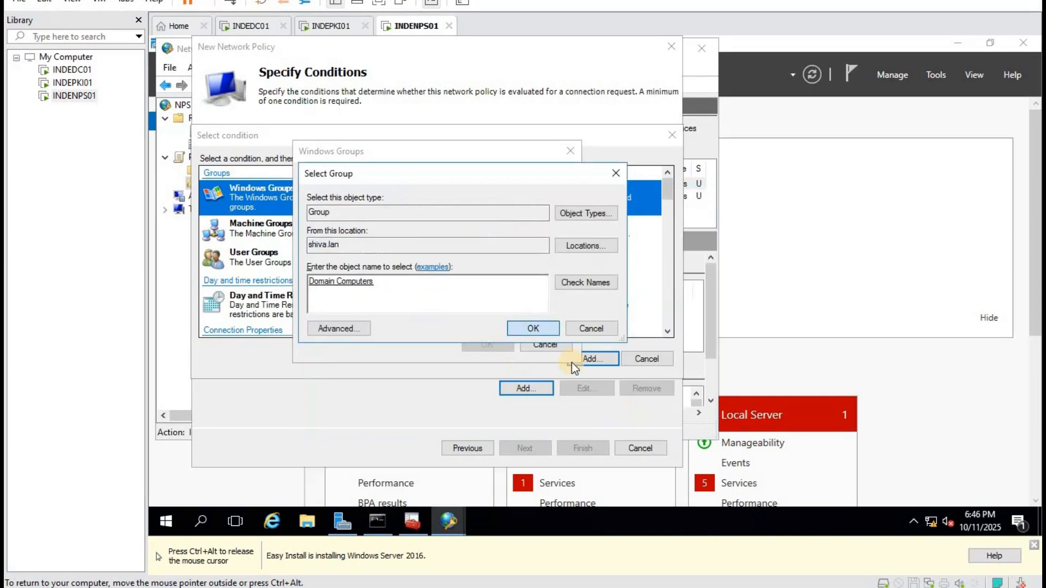
{"action": "key", "text": "Return"}
{"action": "left_click", "coordinate": [489, 347]}
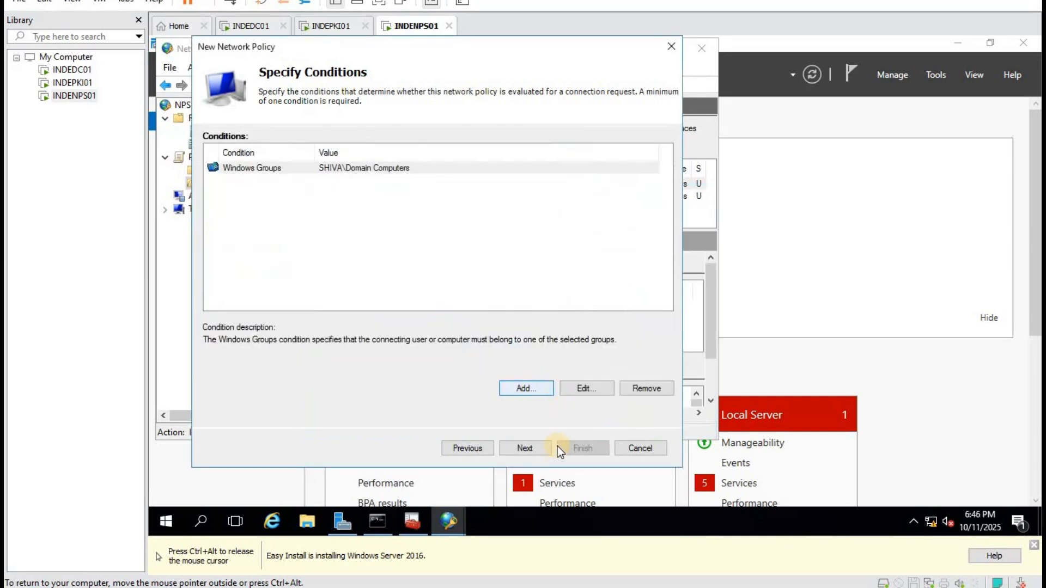
Keep access granted and uncheck the MS-CHAP authentication methods.
{"action": "left_click", "coordinate": [524, 449]}
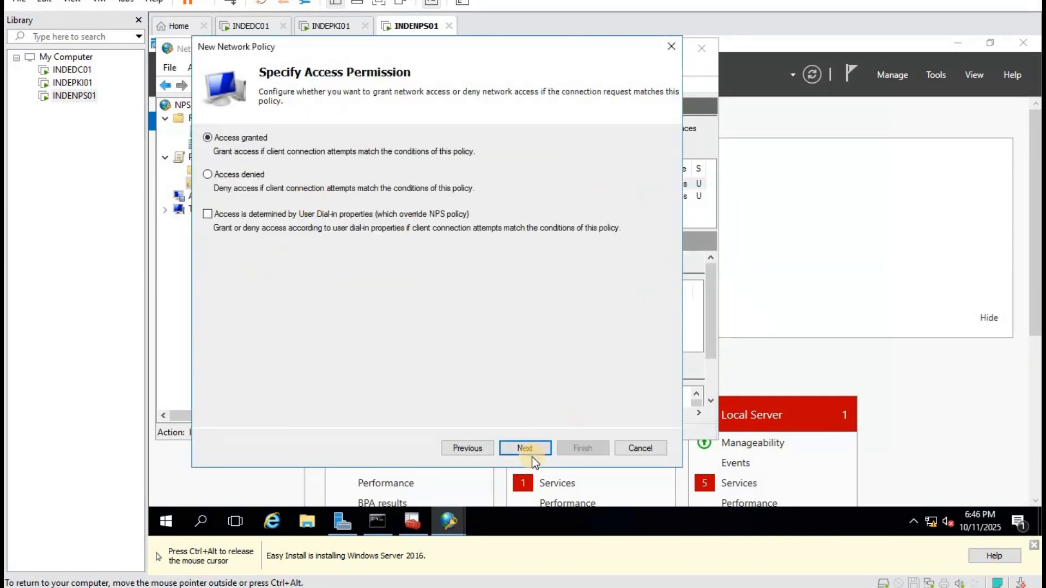
{"action": "left_click", "coordinate": [525, 448]}
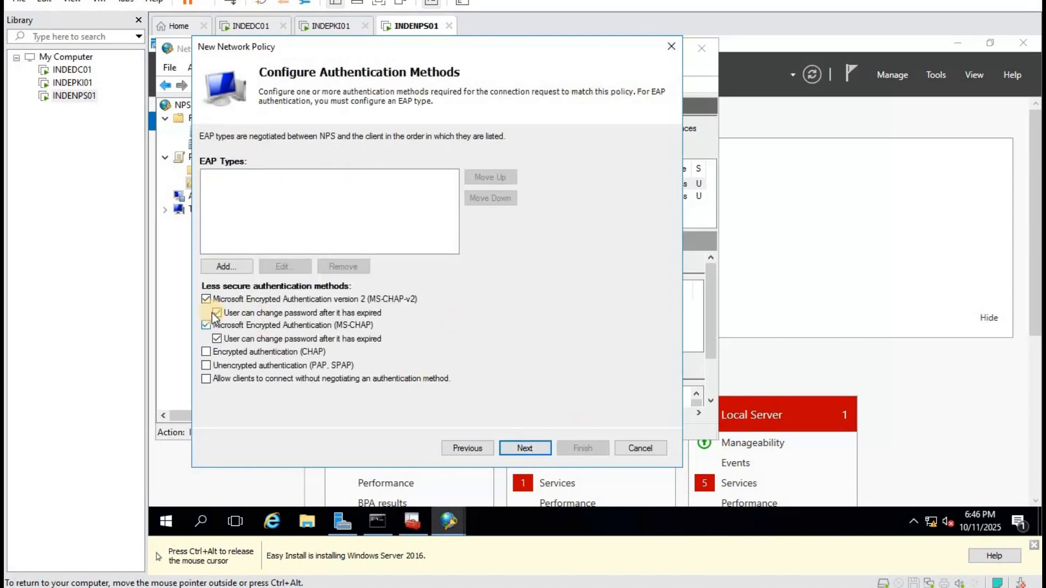
{"action": "left_click", "coordinate": [206, 299]}
{"action": "left_click", "coordinate": [206, 325]}
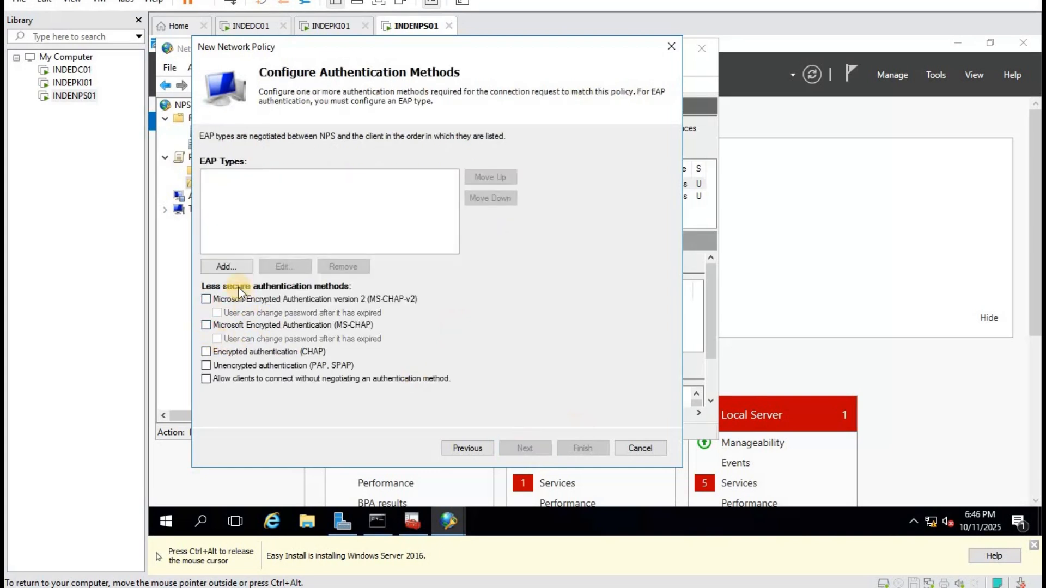
Add 'Microsoft: Smart Card or other certificate' EAP using the INDENPS01.shiva.lan certificate.
{"action": "left_click", "coordinate": [228, 267]}
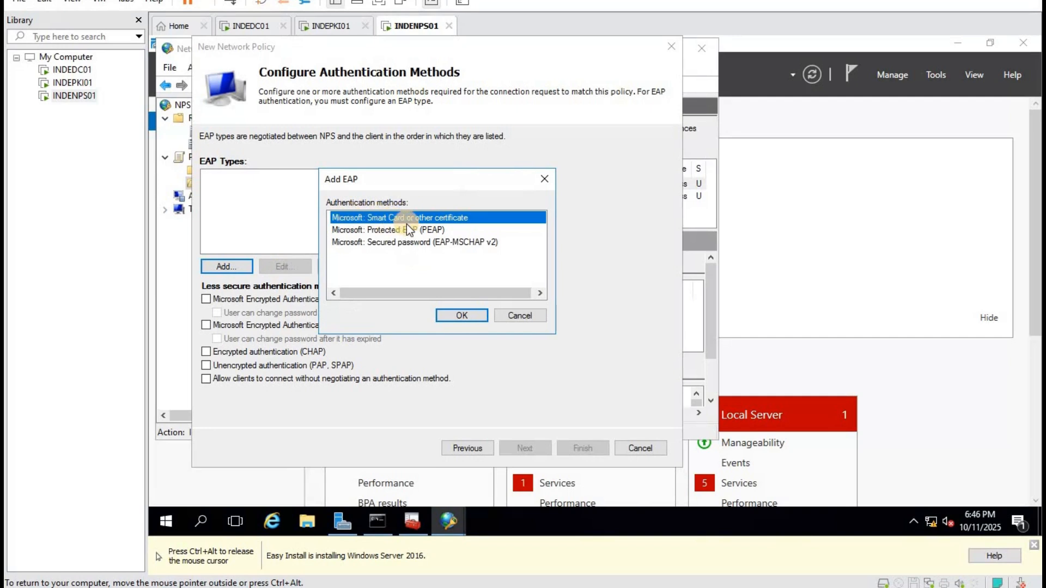
{"action": "left_click", "coordinate": [463, 315]}
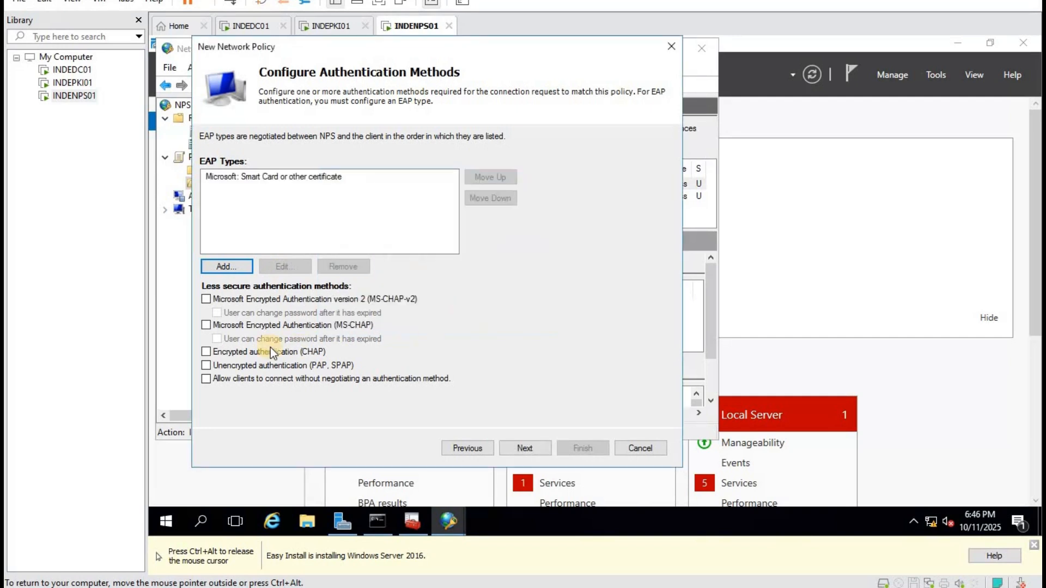
{"action": "left_click", "coordinate": [279, 218]}
{"action": "left_click", "coordinate": [284, 267]}
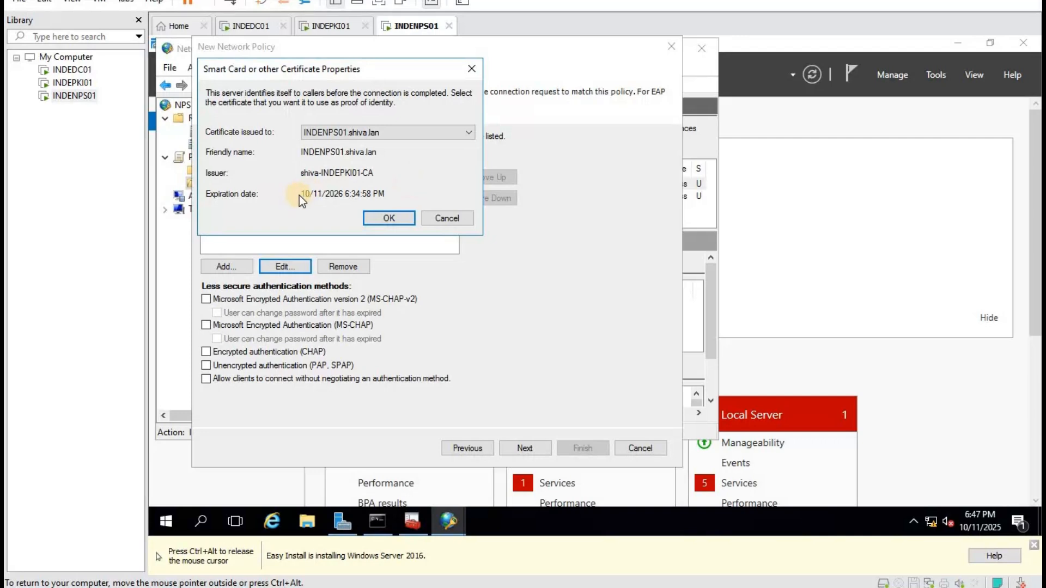
{"action": "left_click", "coordinate": [385, 218]}
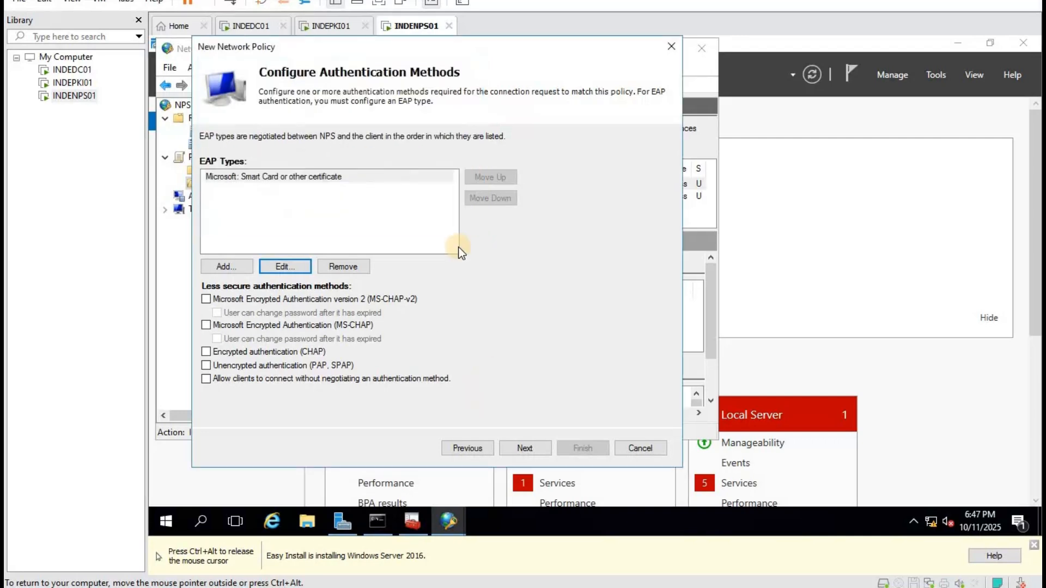
Go through constraints, settings and summary, then finish the Wireless Secure policy.
{"action": "left_click", "coordinate": [532, 446]}
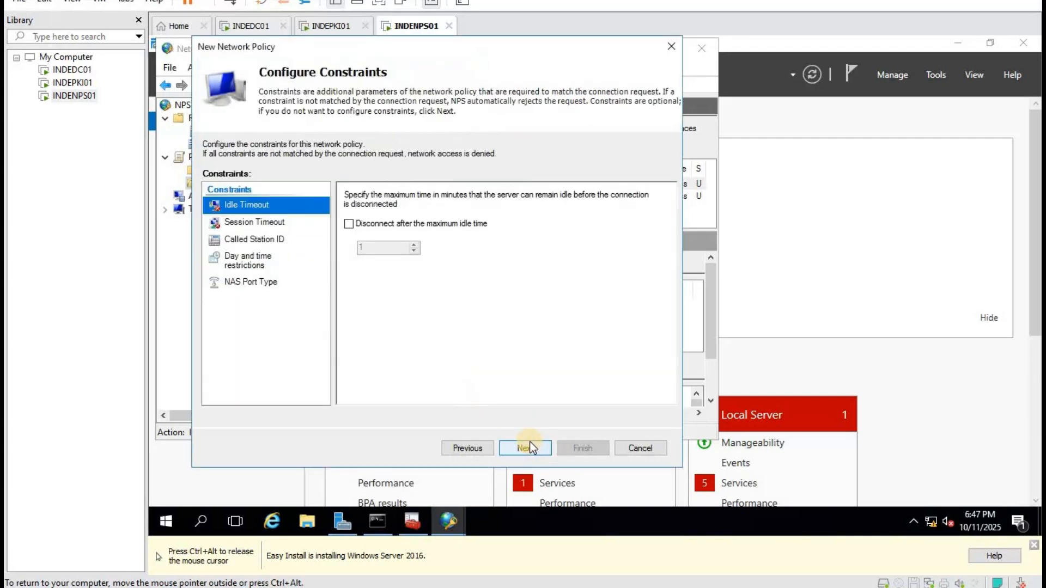
{"action": "left_click", "coordinate": [529, 444]}
{"action": "left_click", "coordinate": [530, 444]}
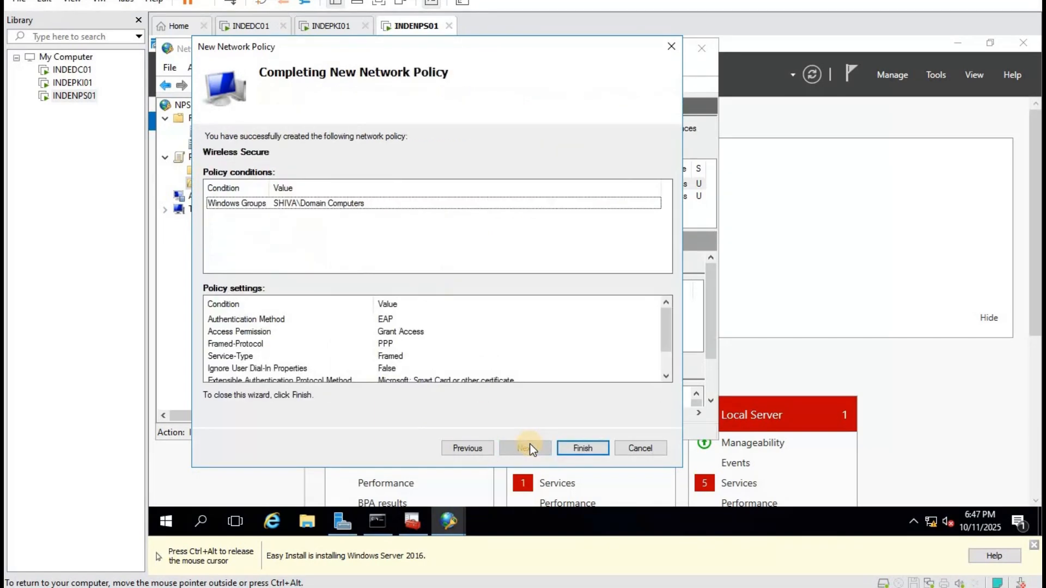
{"action": "left_click", "coordinate": [580, 449]}
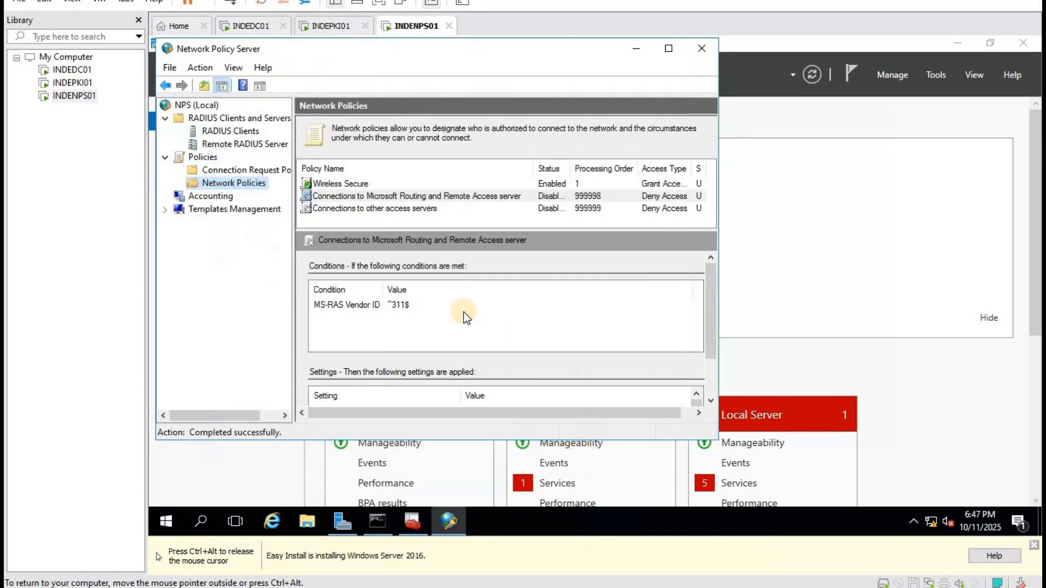
Make Wireless Secure ignore user account dial-in properties and save the change.
{"action": "double_click", "coordinate": [338, 186]}
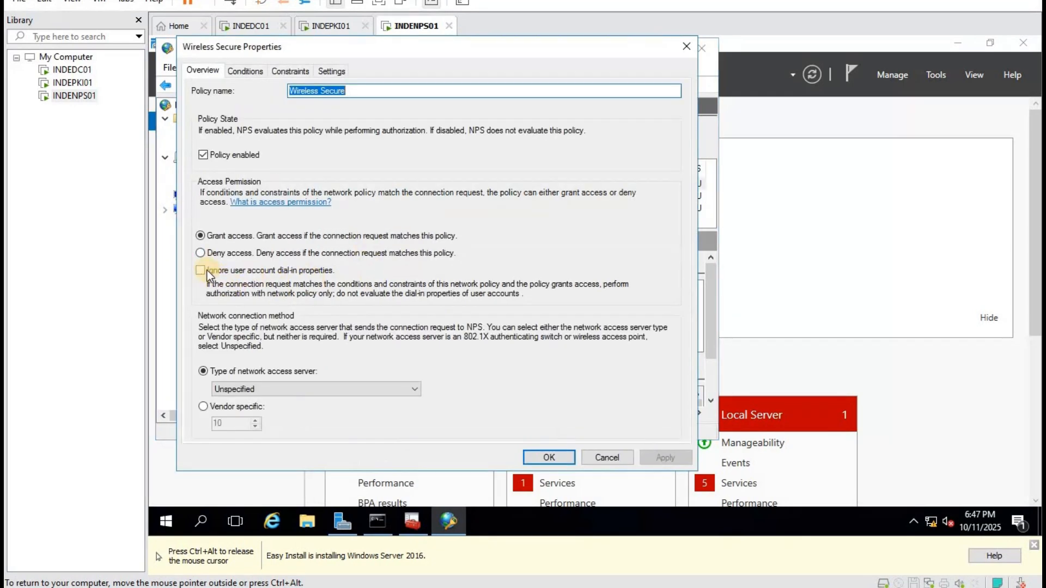
{"action": "left_click", "coordinate": [207, 270]}
{"action": "left_click", "coordinate": [663, 459]}
{"action": "left_click", "coordinate": [549, 457]}
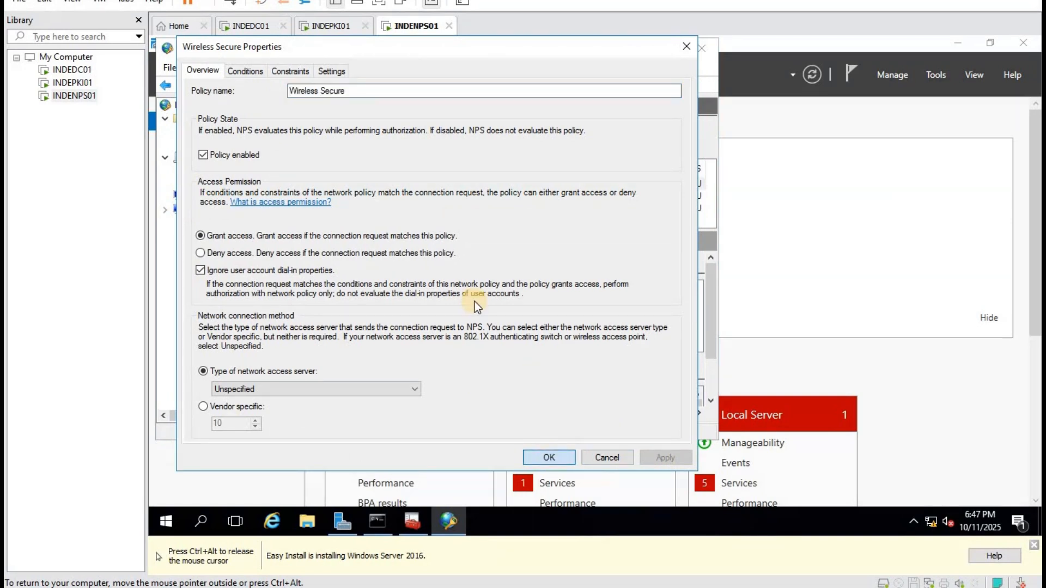
Register the NPS server in Active Directory for shiva.lan, then switch to INDEDC01.
{"action": "right_click", "coordinate": [193, 106]}
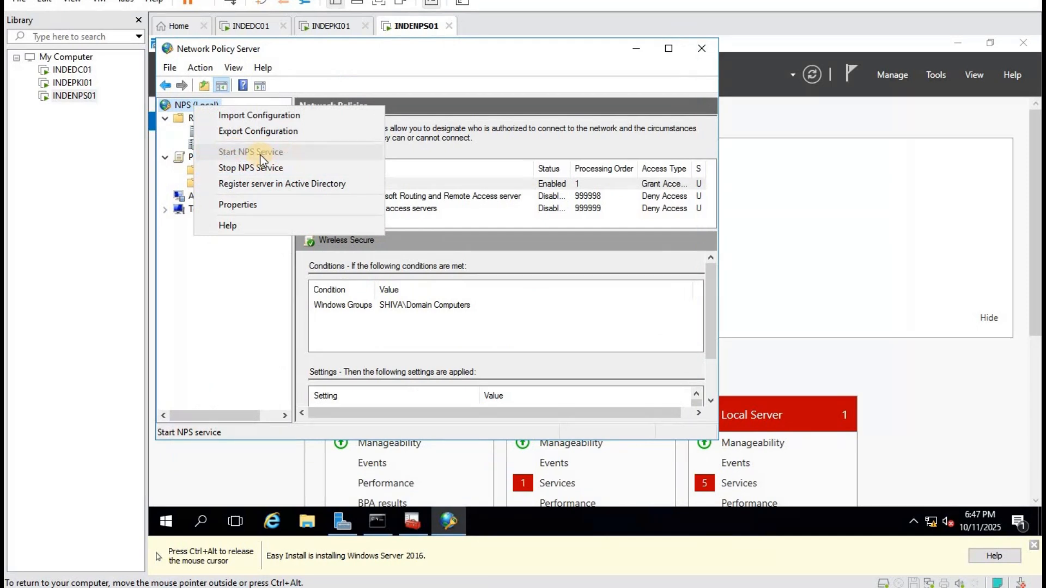
{"action": "left_click", "coordinate": [263, 185]}
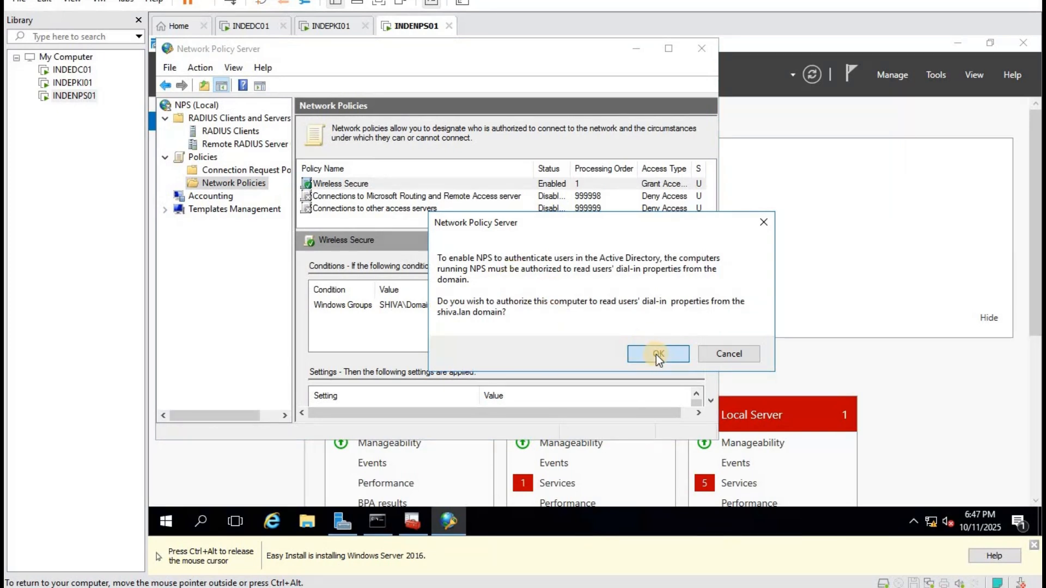
{"action": "left_click", "coordinate": [658, 354]}
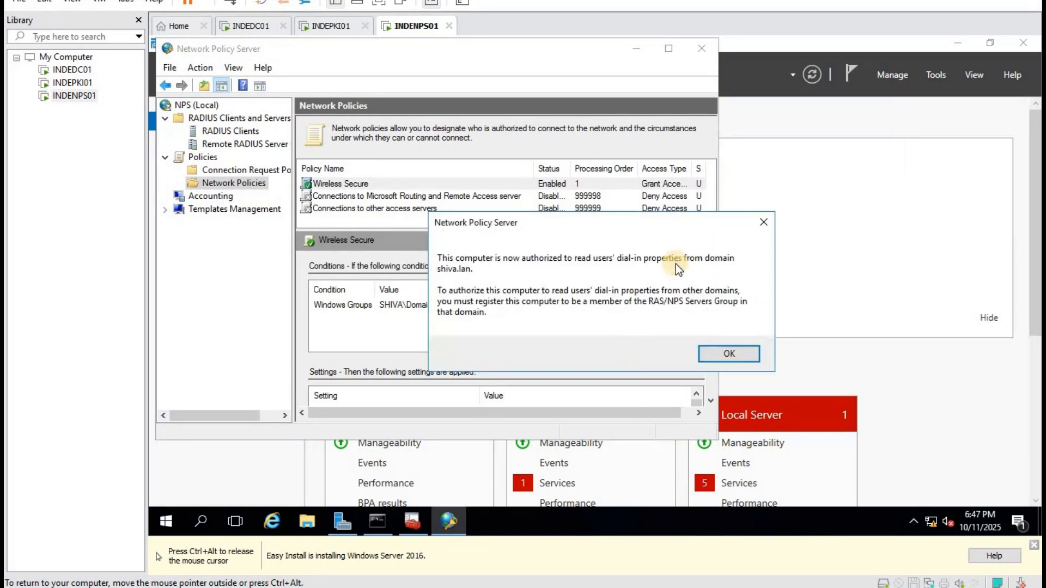
{"action": "left_click", "coordinate": [728, 356]}
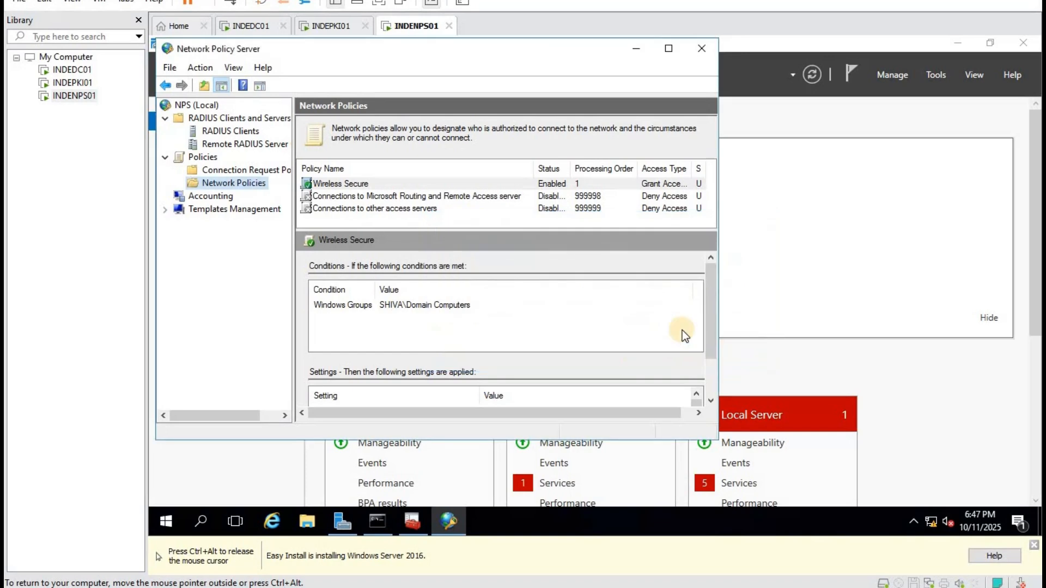
{"action": "left_click", "coordinate": [251, 34]}
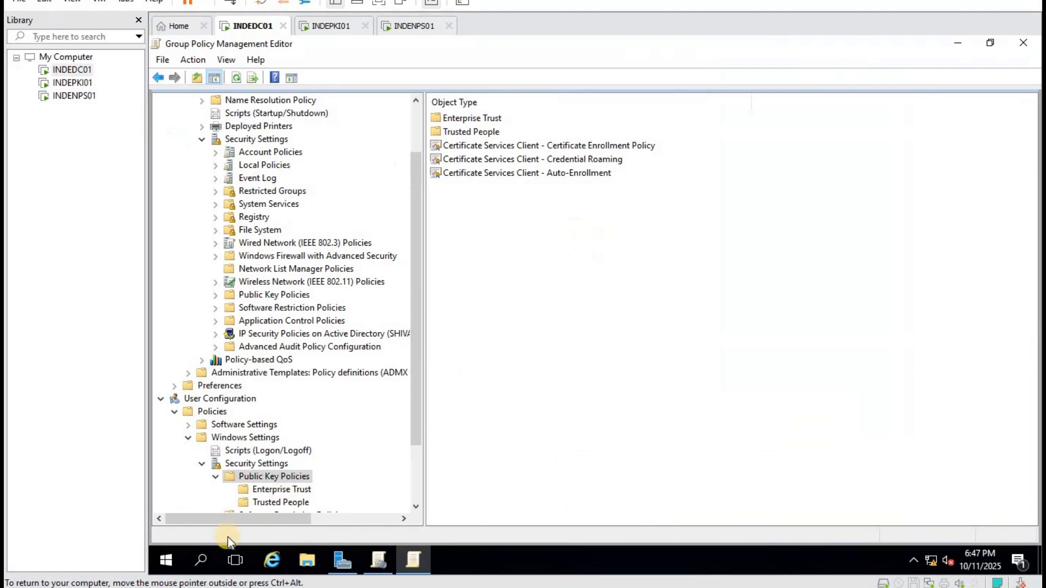
Open Active Directory Users and Computers and show the shiva.lan domain contents.
{"action": "left_click", "coordinate": [167, 560]}
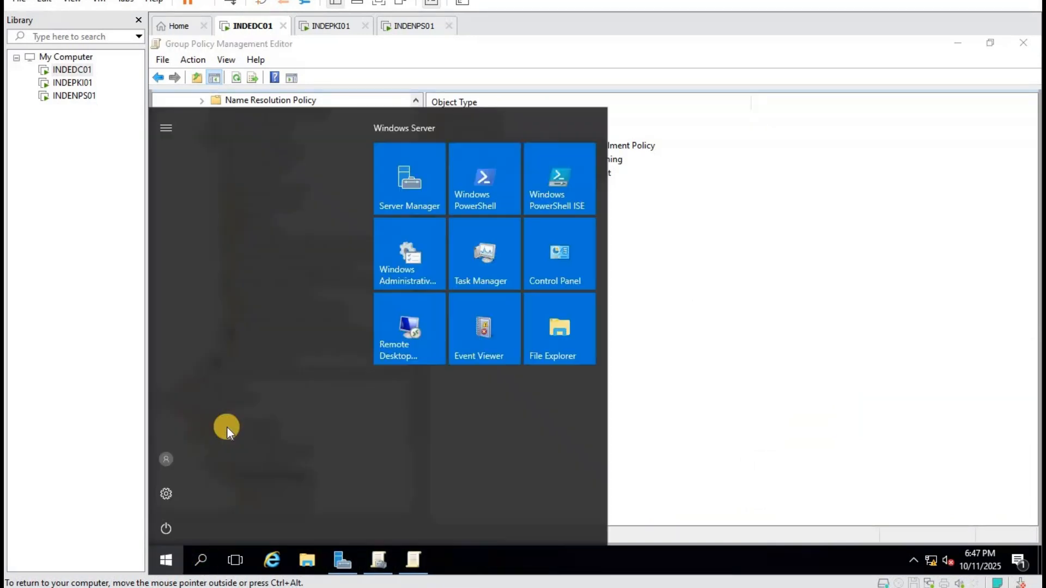
{"action": "left_click", "coordinate": [413, 162]}
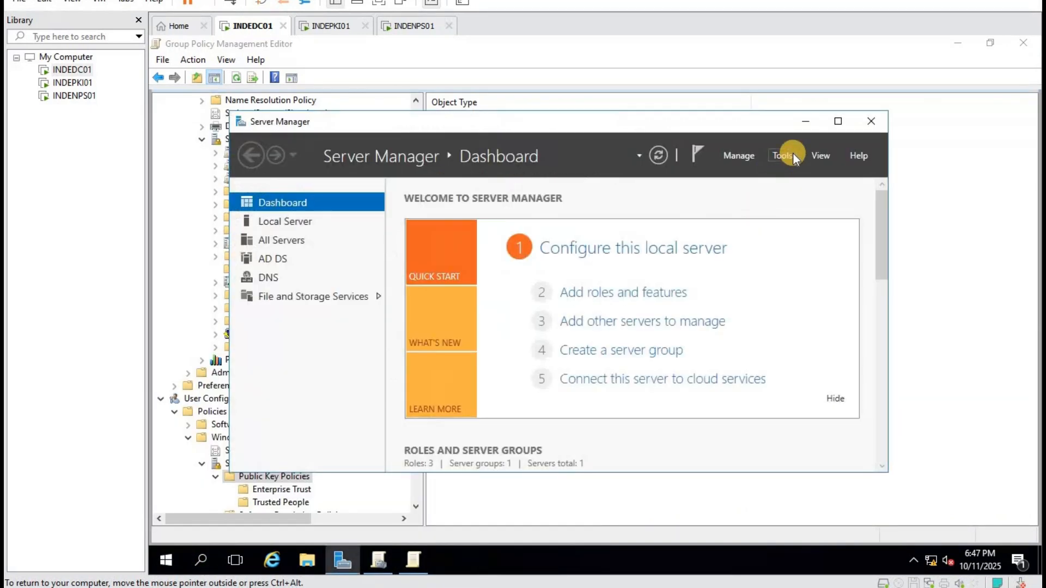
{"action": "left_click", "coordinate": [793, 153]}
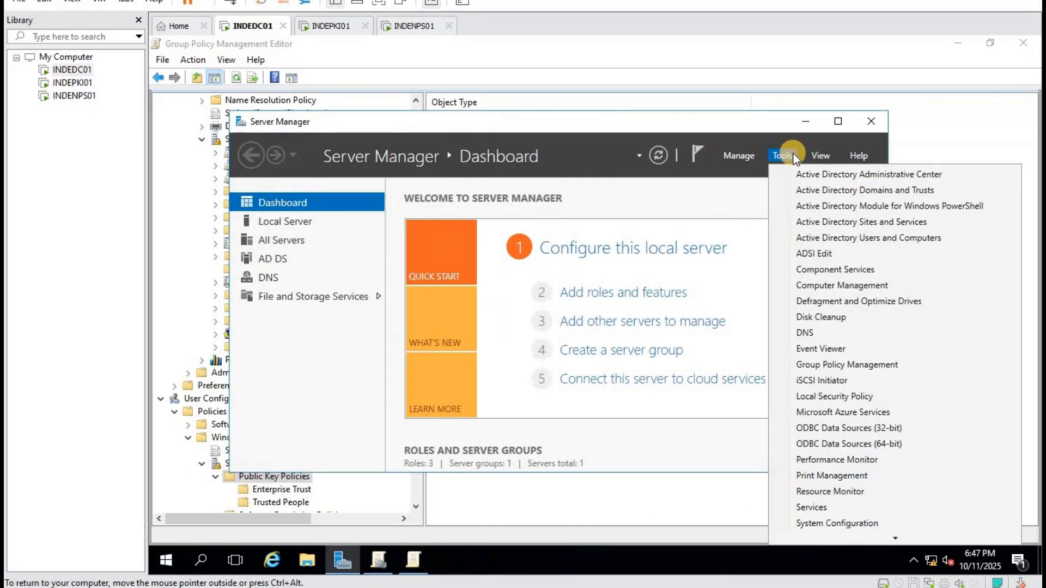
{"action": "left_click", "coordinate": [874, 239]}
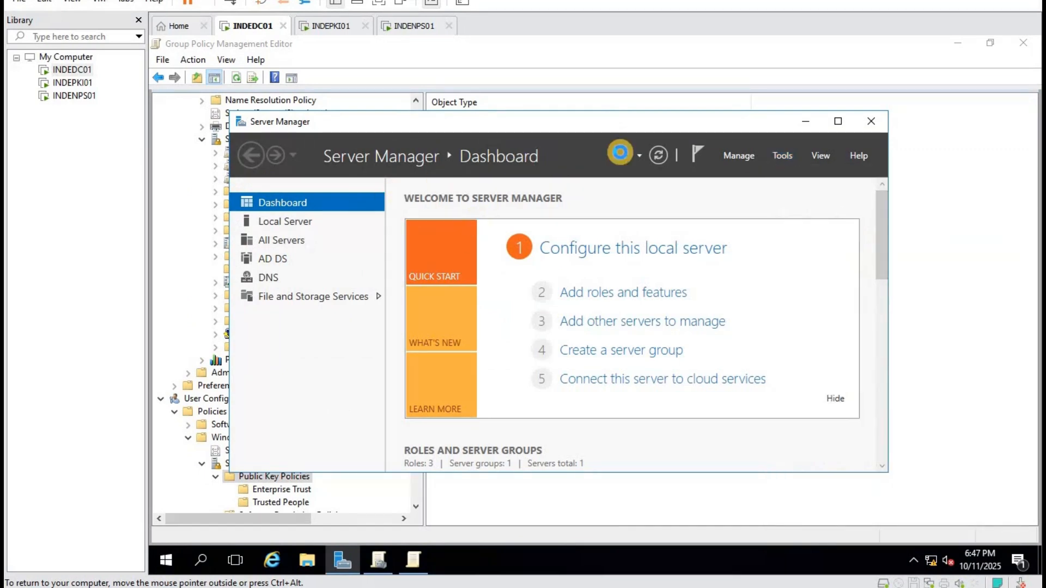
{"action": "left_click", "coordinate": [837, 122]}
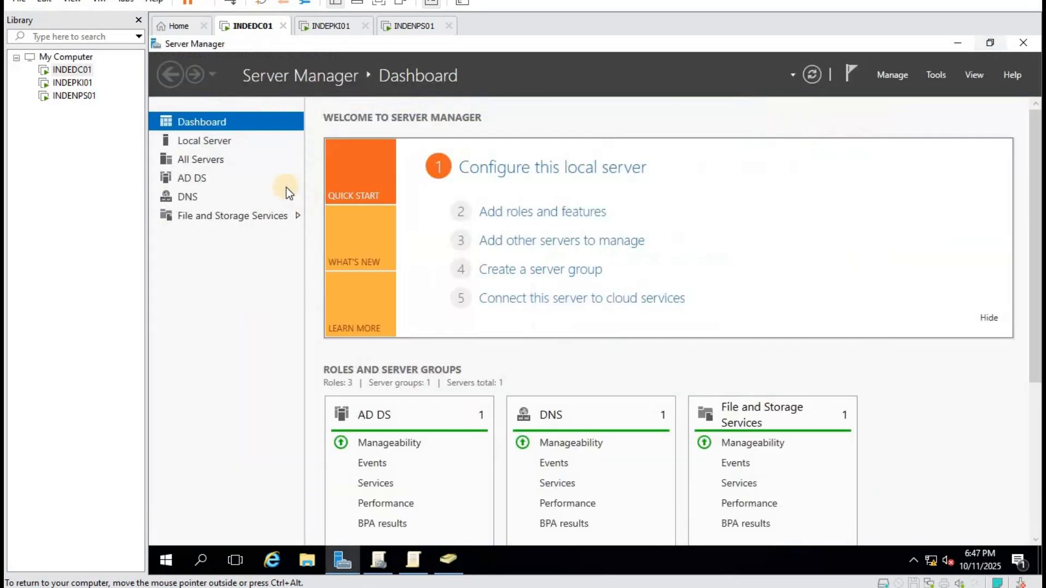
{"action": "left_click", "coordinate": [945, 73]}
{"action": "left_click", "coordinate": [897, 155]}
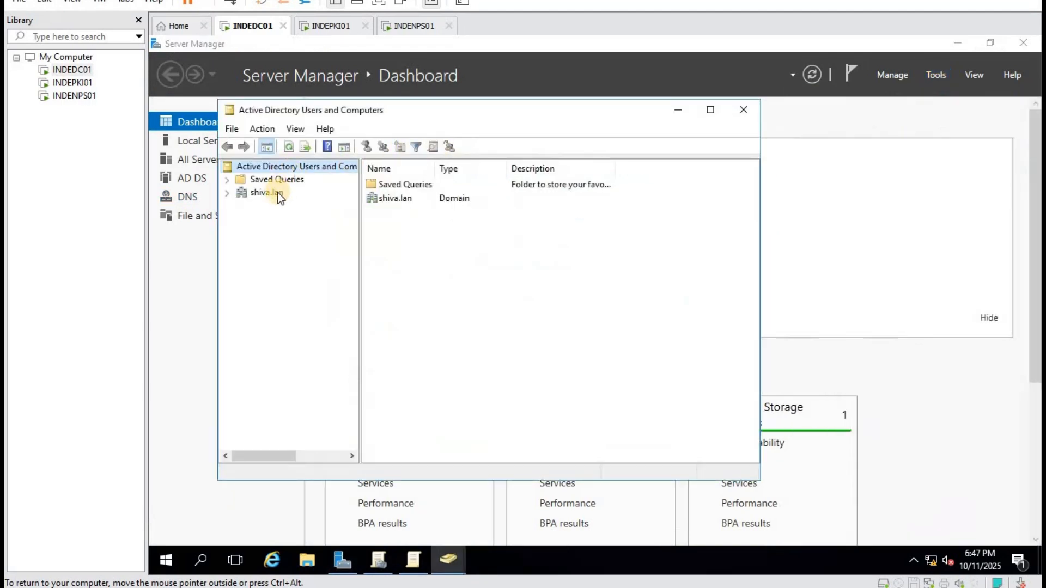
{"action": "left_click", "coordinate": [275, 192]}
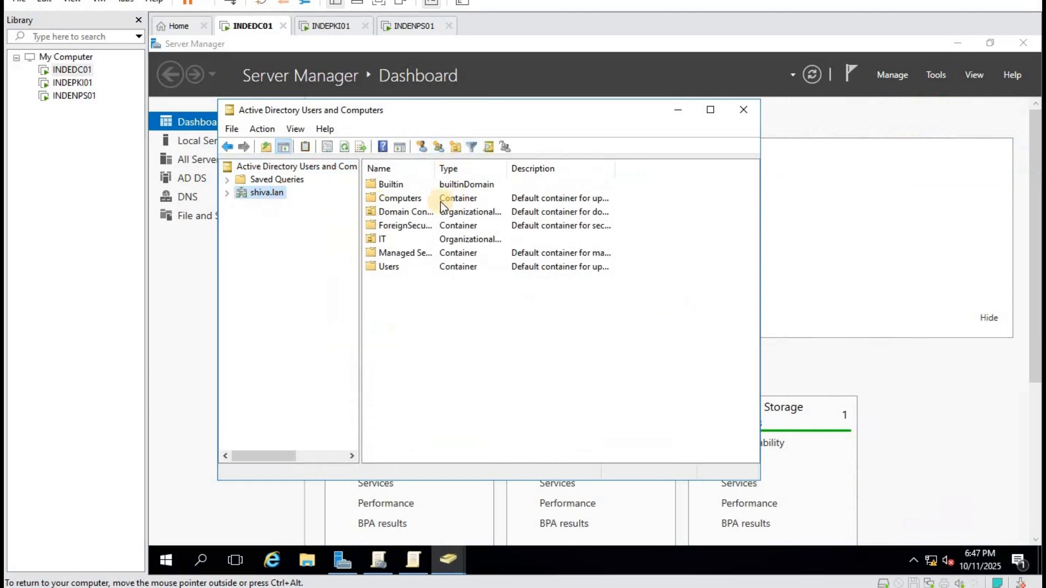
Check INDENPS01's remote access server group membership in the Computers container.
{"action": "double_click", "coordinate": [426, 197]}
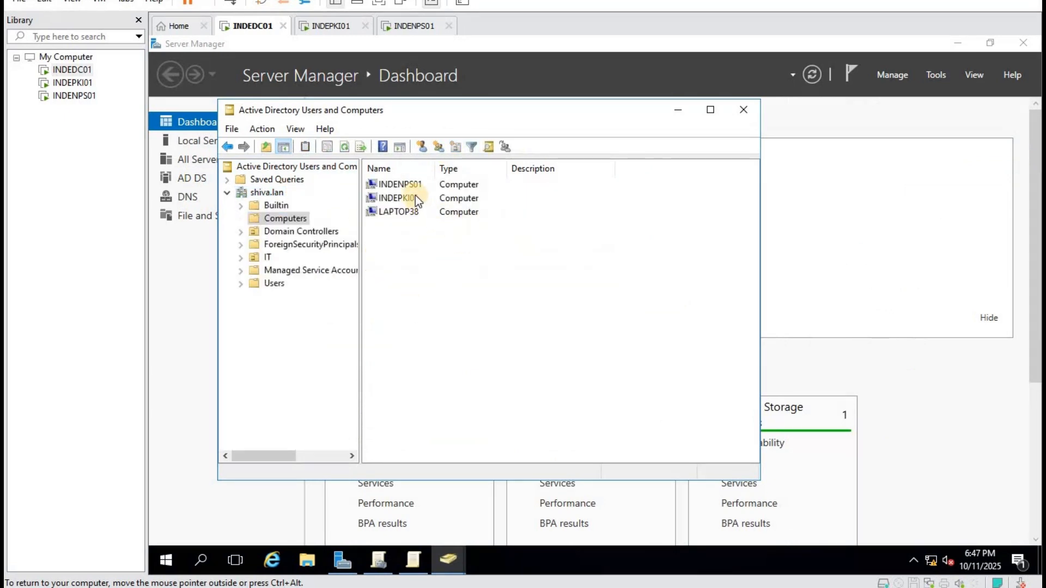
{"action": "double_click", "coordinate": [412, 185]}
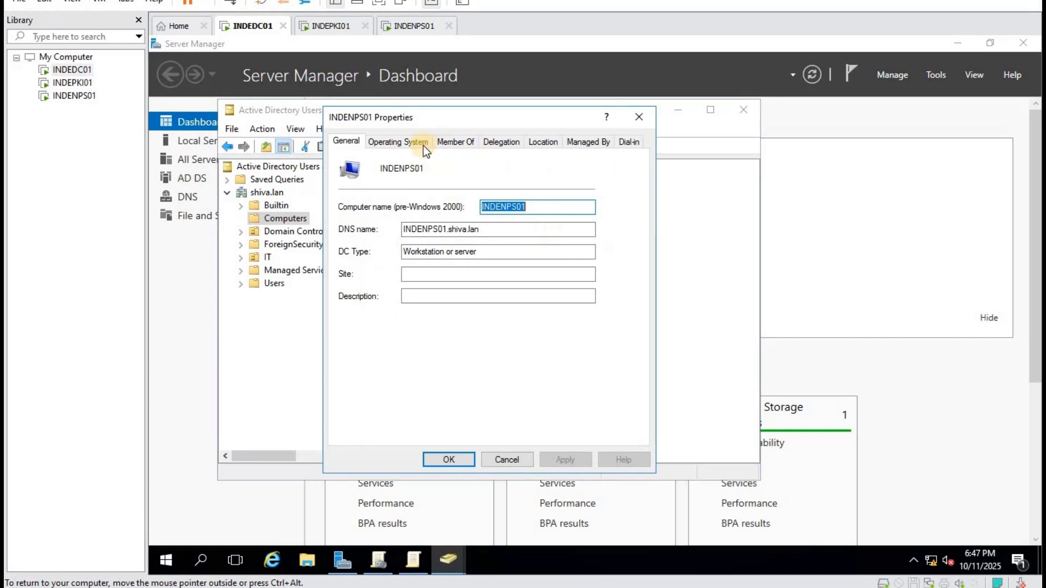
{"action": "left_click", "coordinate": [450, 144]}
{"action": "left_click", "coordinate": [422, 207]}
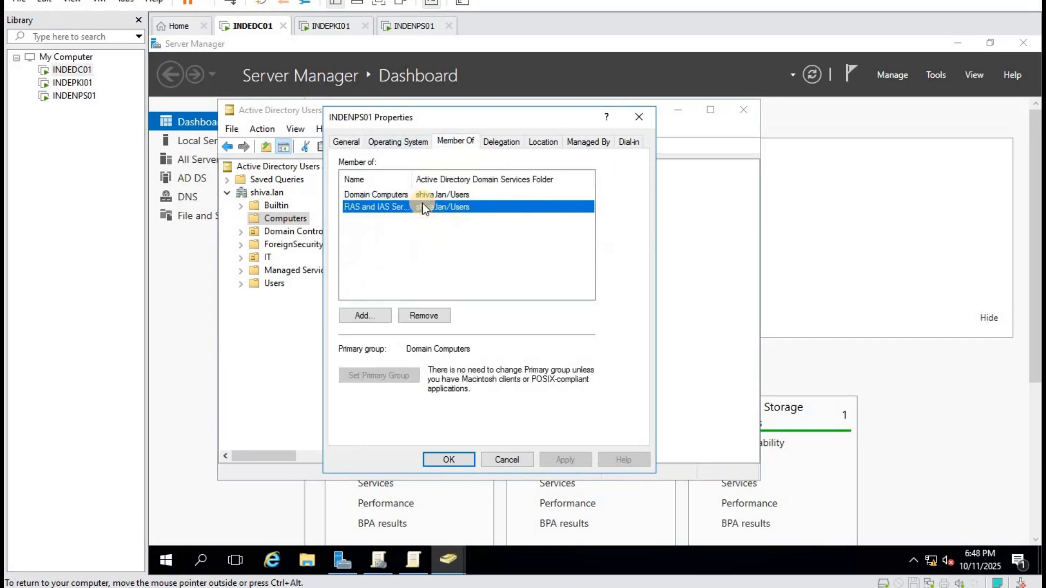
{"action": "left_click", "coordinate": [511, 459]}
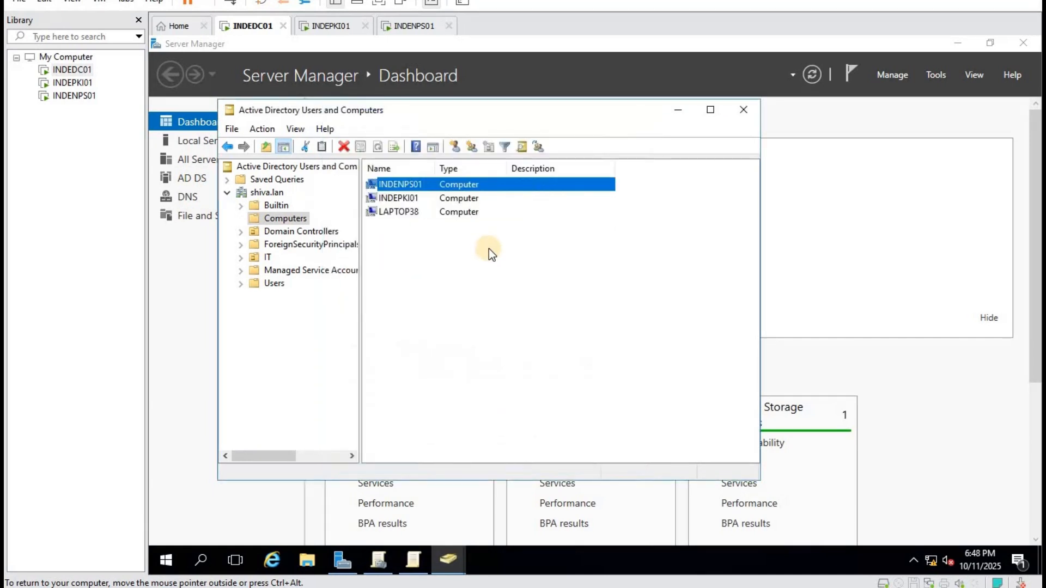
Move LAPTOP38 into the IT > Computers OU and confirm it appears there.
{"action": "left_click", "coordinate": [391, 212]}
{"action": "right_click", "coordinate": [390, 212]}
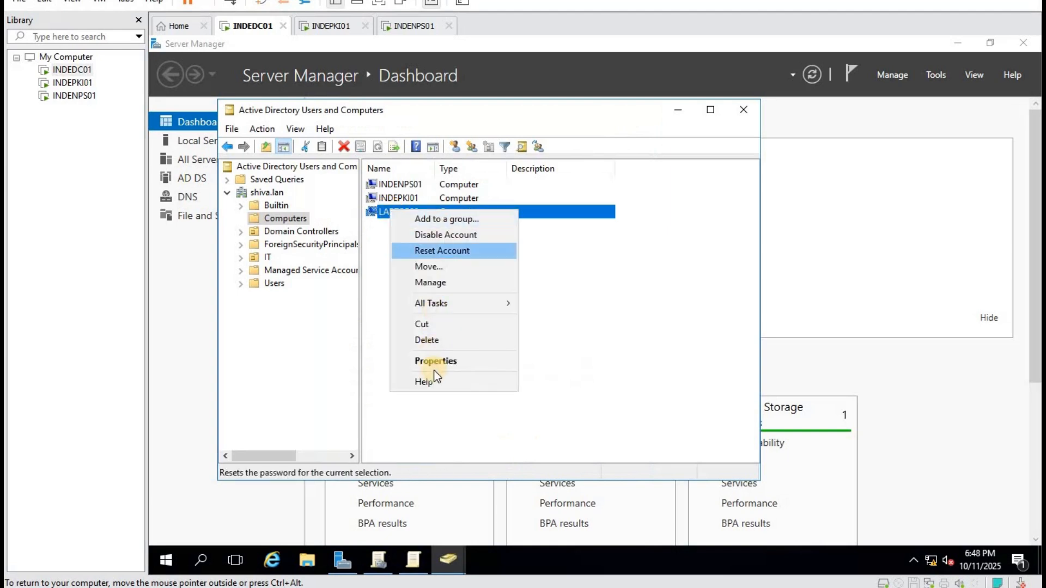
{"action": "left_click", "coordinate": [445, 268]}
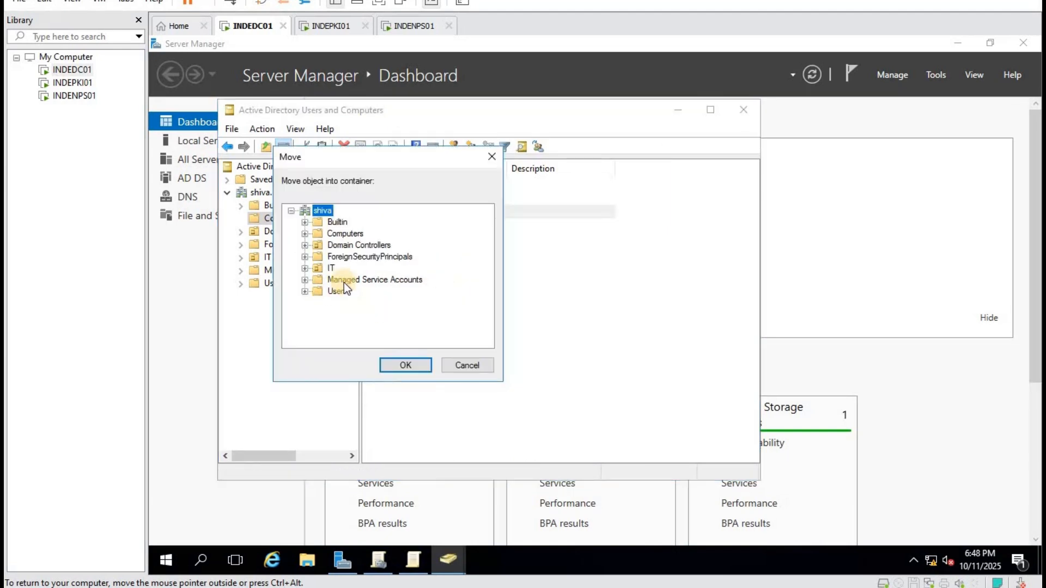
{"action": "double_click", "coordinate": [330, 268]}
{"action": "left_click", "coordinate": [368, 281]}
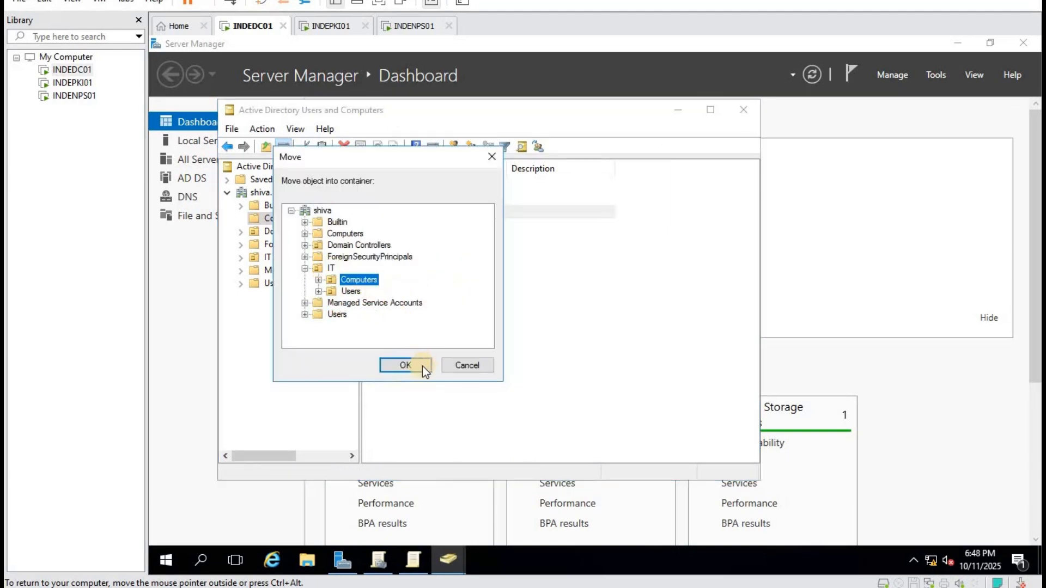
{"action": "left_click", "coordinate": [420, 363]}
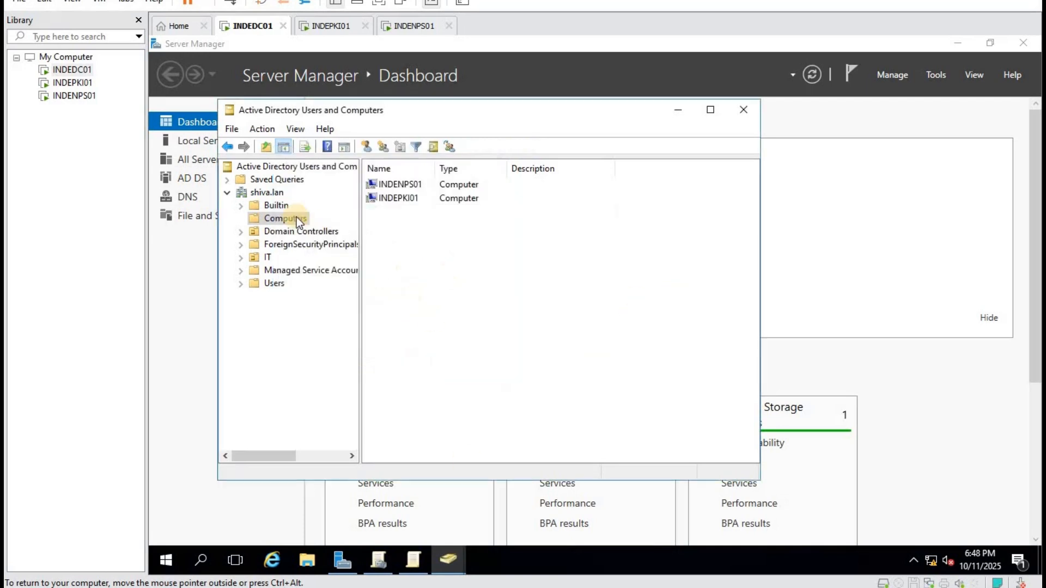
{"action": "double_click", "coordinate": [266, 256]}
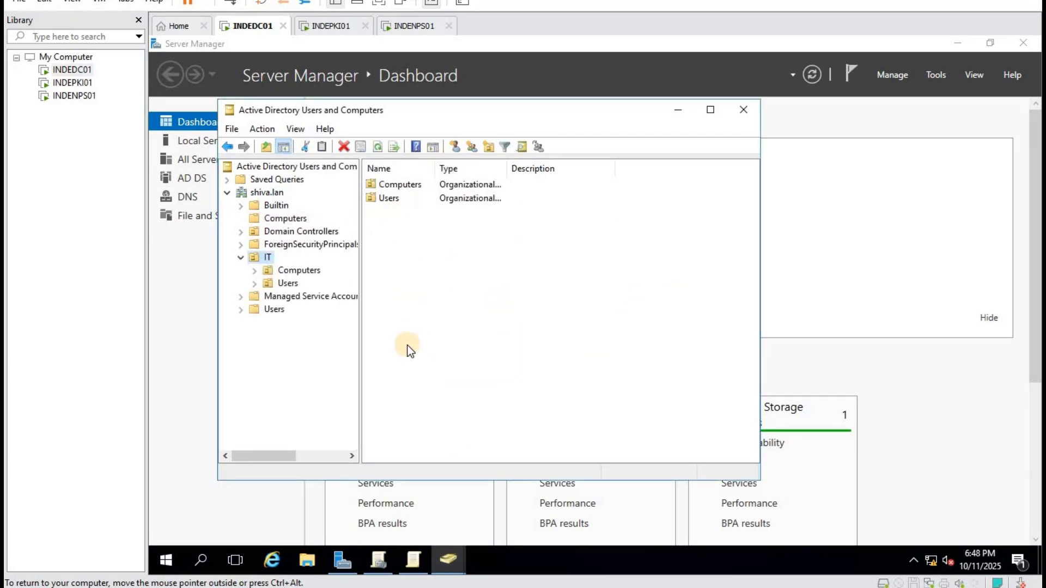
{"action": "left_click", "coordinate": [300, 271]}
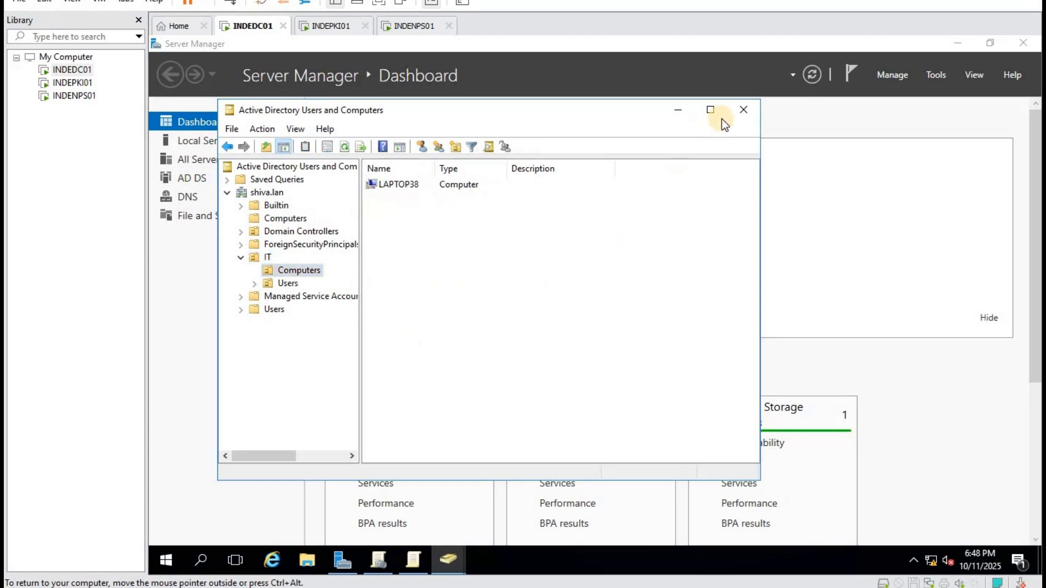
Reopen Active Directory Users and Computers, list shiva.lan's containers, then return to the EAP TLS notes.
{"action": "left_click", "coordinate": [738, 111]}
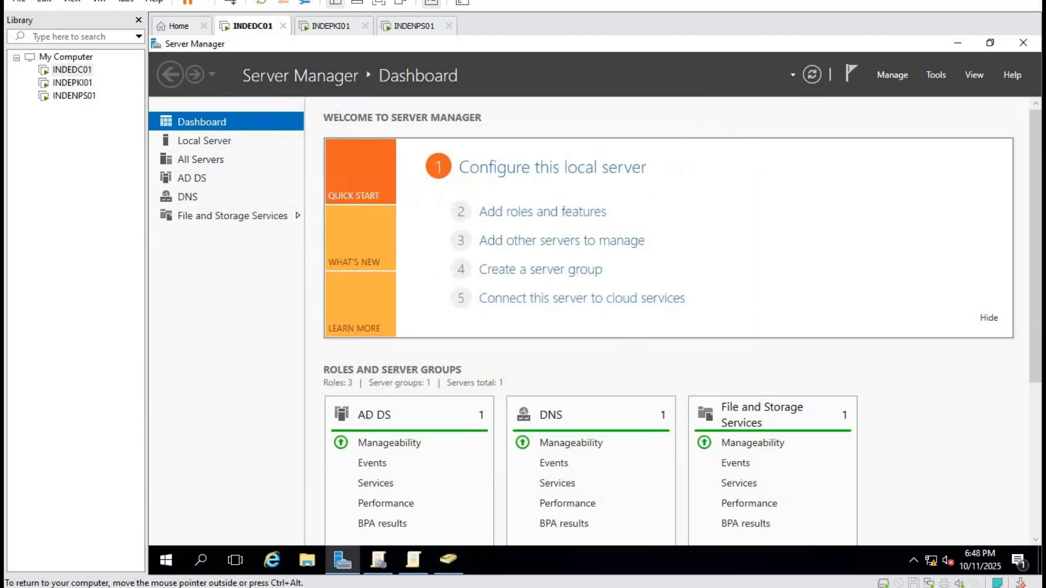
{"action": "left_click", "coordinate": [333, 26]}
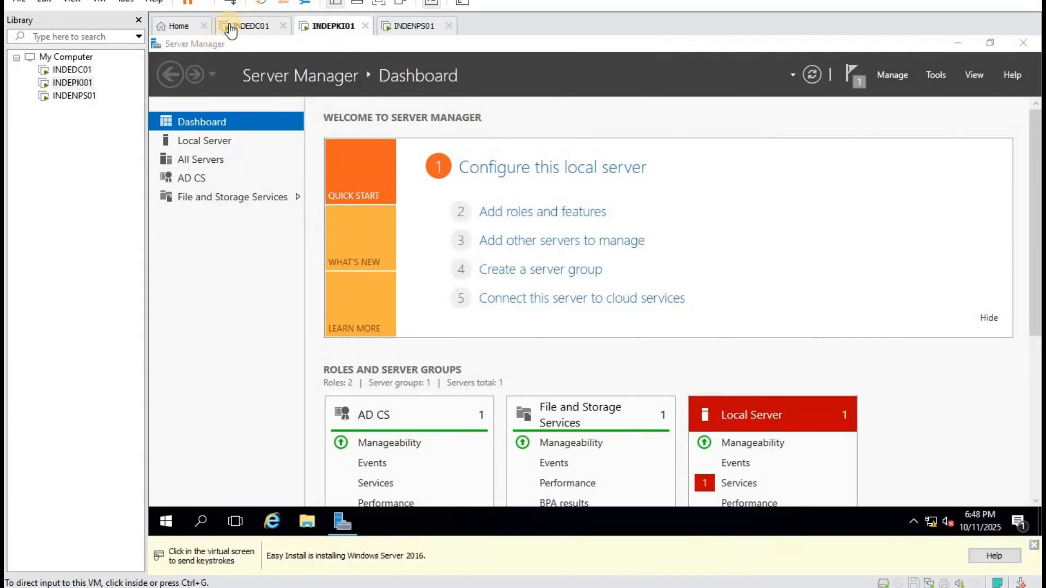
{"action": "left_click", "coordinate": [245, 30]}
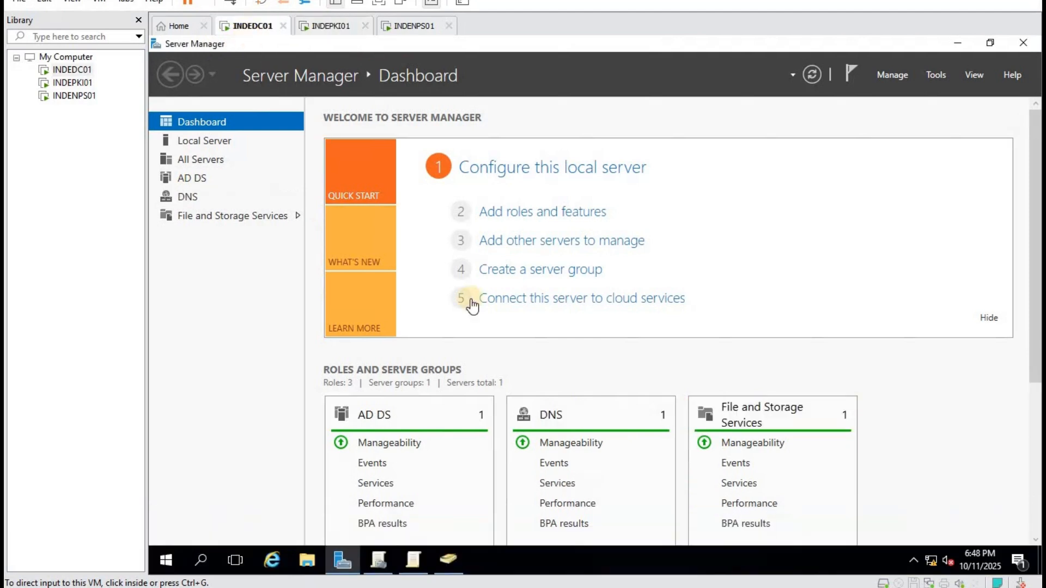
{"action": "left_click", "coordinate": [442, 558]}
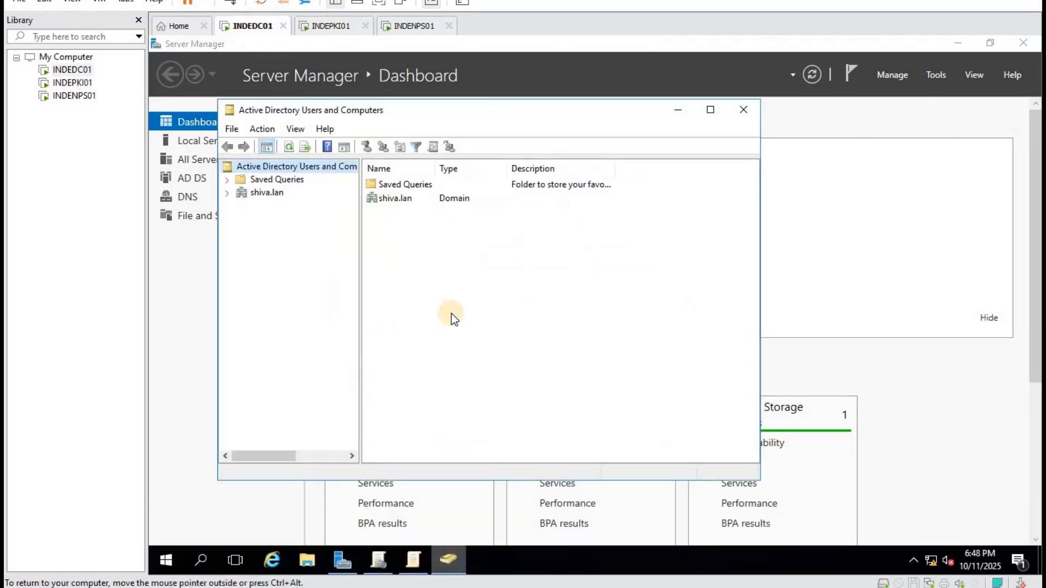
{"action": "left_click", "coordinate": [279, 197]}
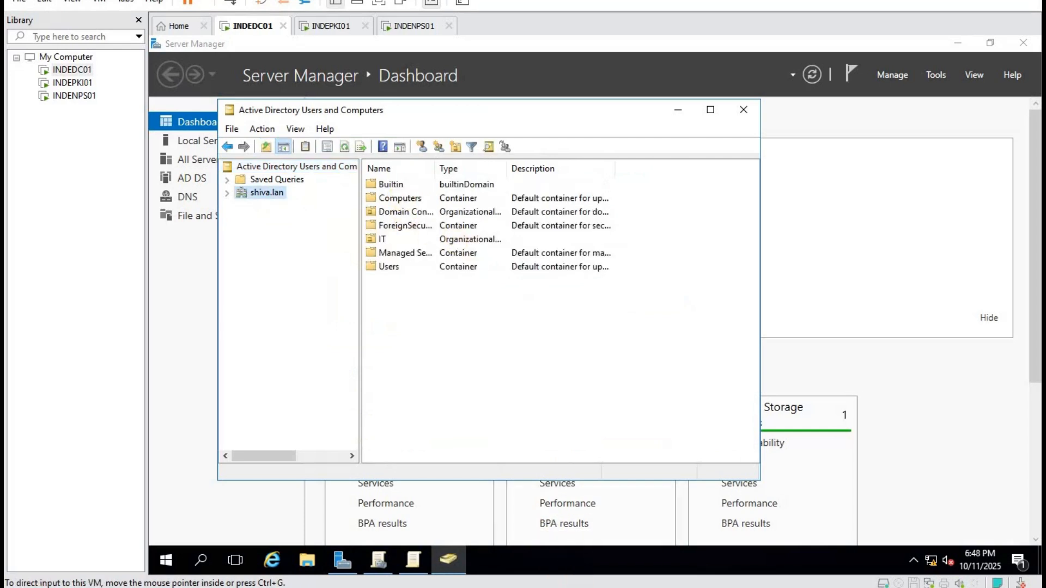
{"action": "key", "text": "alt+Tab"}
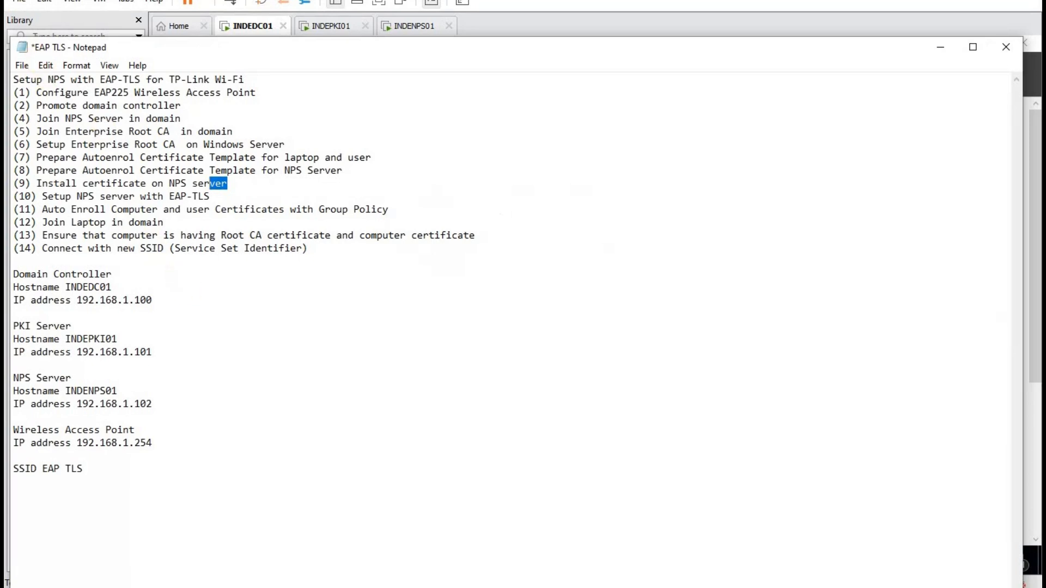
Highlight checklist steps (9) through (14) in Notepad, then switch to INDEPKI01.
{"action": "key", "text": "alt+Tab"}
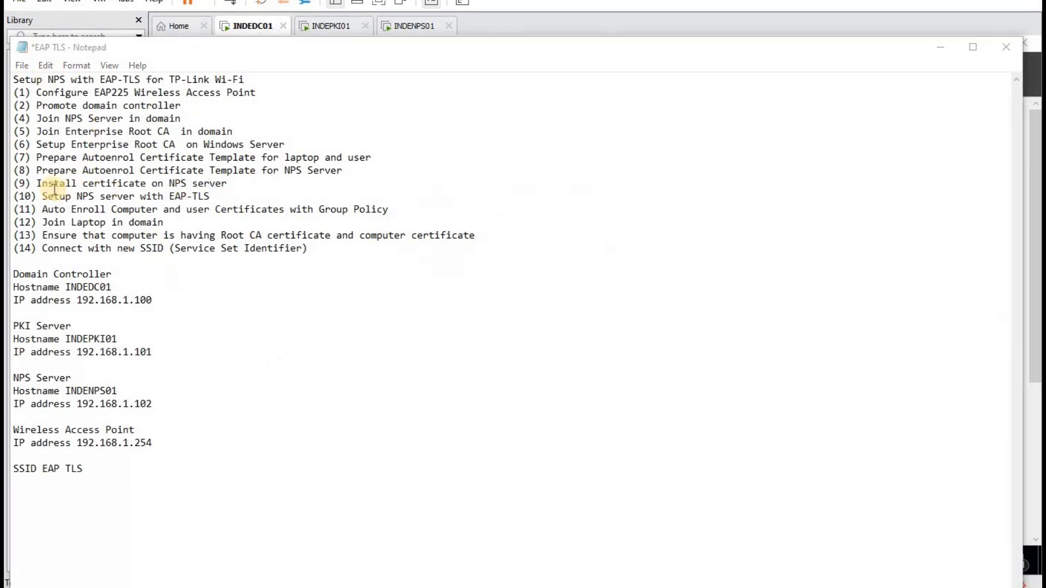
{"action": "left_click_drag", "start_coordinate": [37, 183], "coordinate": [227, 183]}
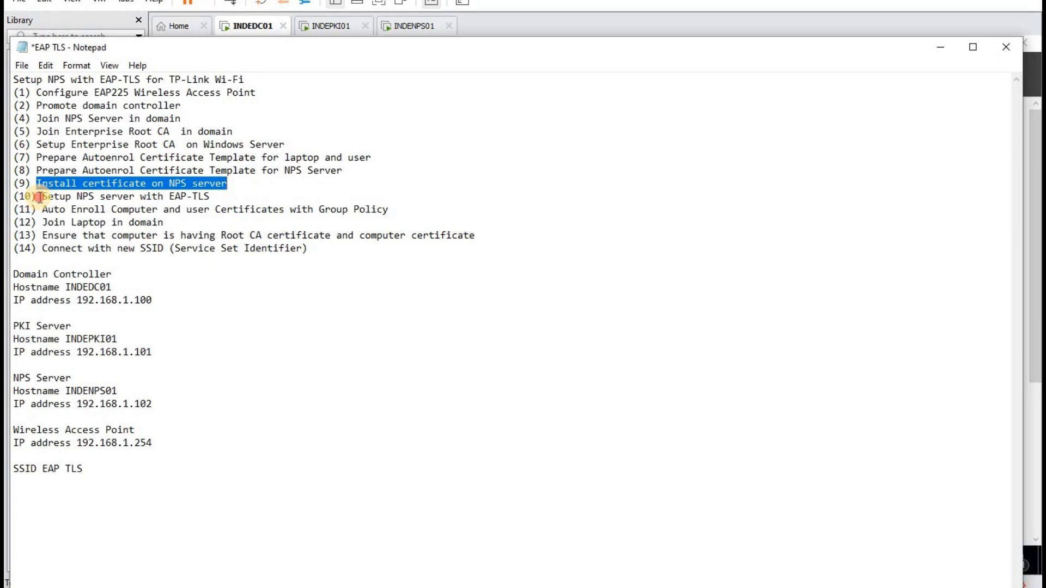
{"action": "left_click_drag", "start_coordinate": [35, 196], "coordinate": [212, 196]}
{"action": "left_click_drag", "start_coordinate": [42, 210], "coordinate": [398, 211]}
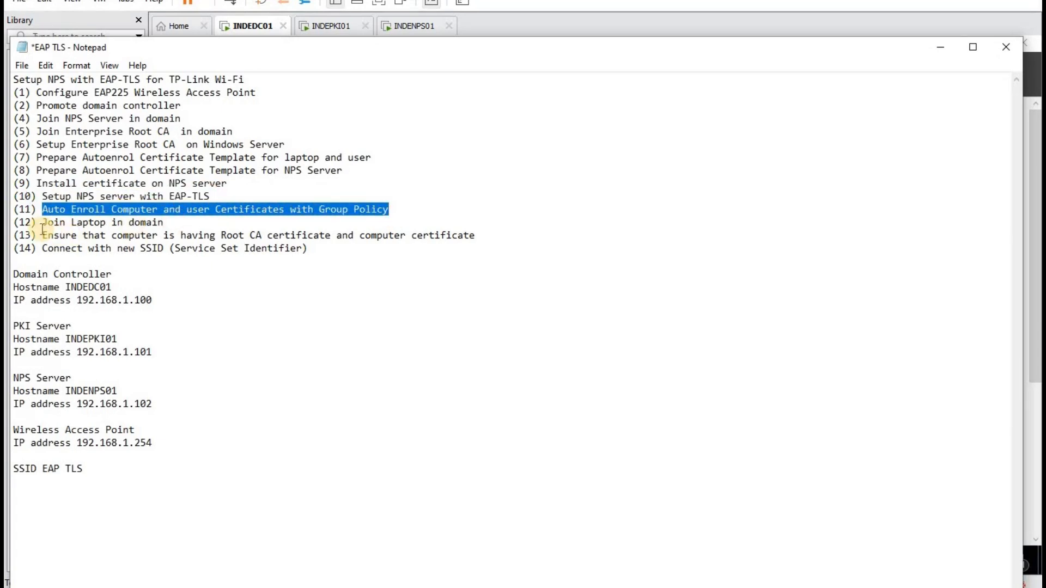
{"action": "left_click_drag", "start_coordinate": [42, 223], "coordinate": [187, 221]}
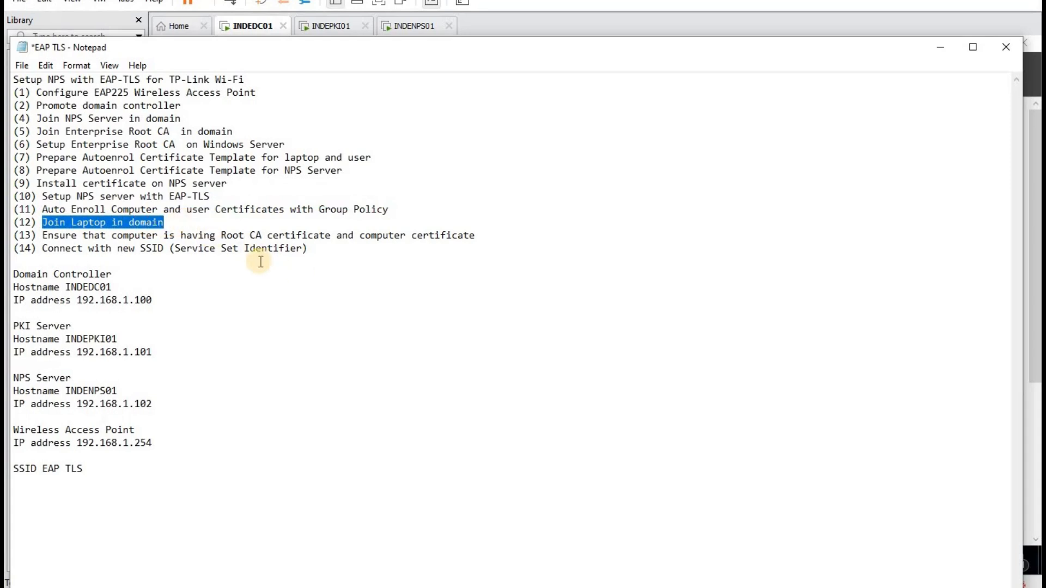
{"action": "left_click_drag", "start_coordinate": [42, 235], "coordinate": [502, 231]}
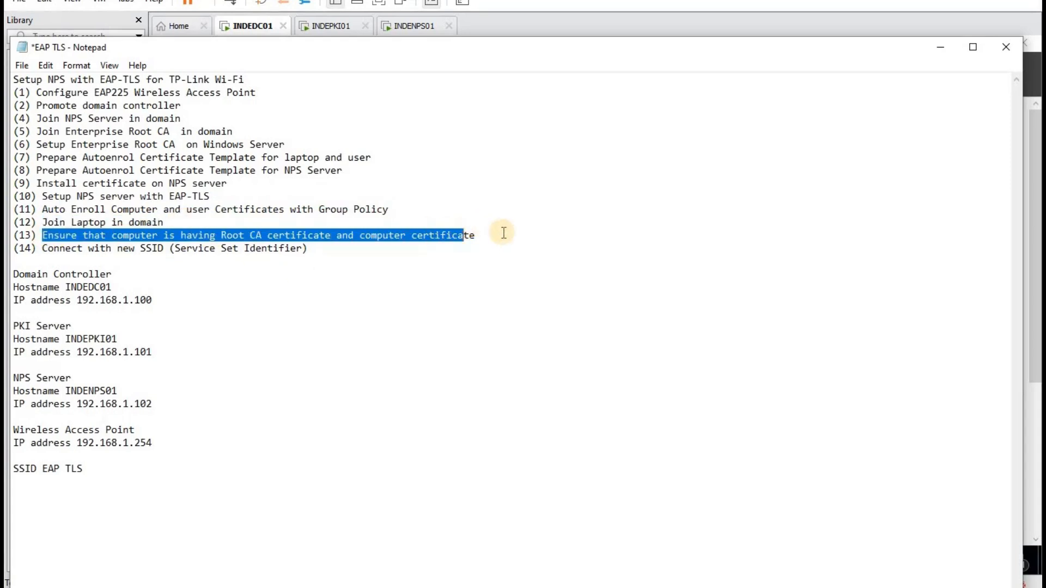
{"action": "left_click", "coordinate": [349, 325]}
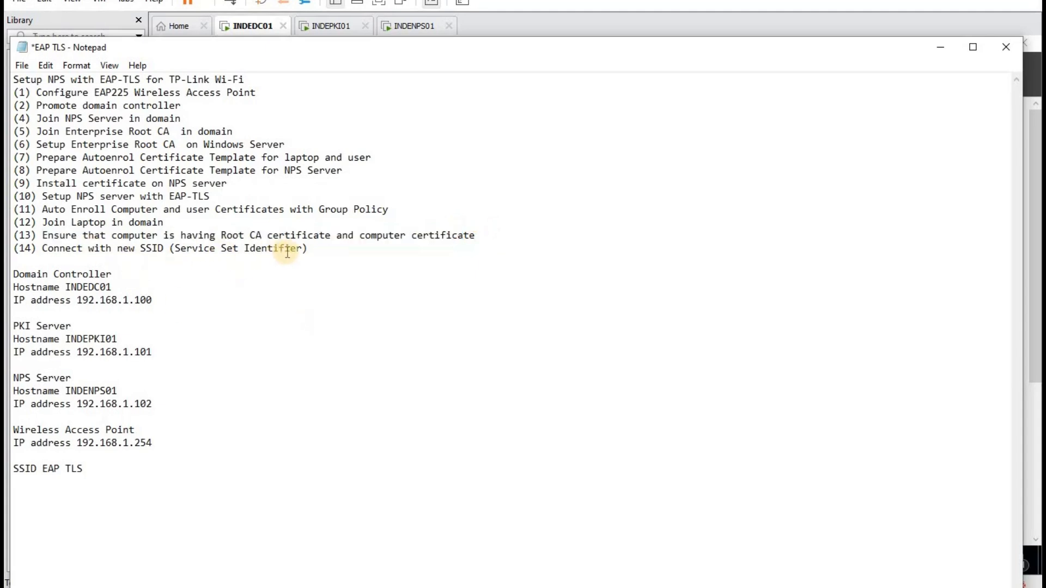
{"action": "left_click_drag", "start_coordinate": [322, 248], "coordinate": [42, 236]}
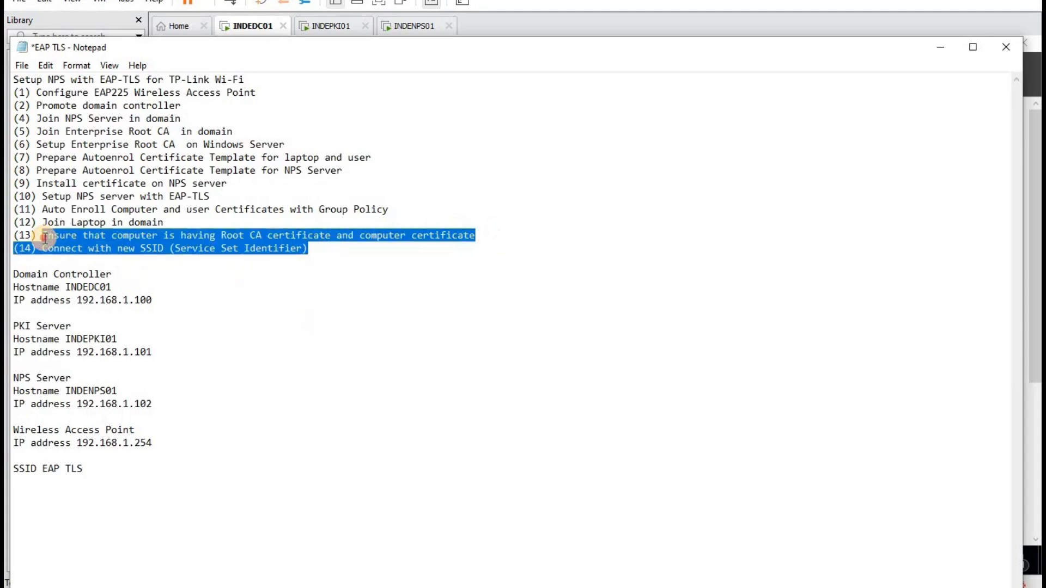
{"action": "left_click", "coordinate": [430, 287]}
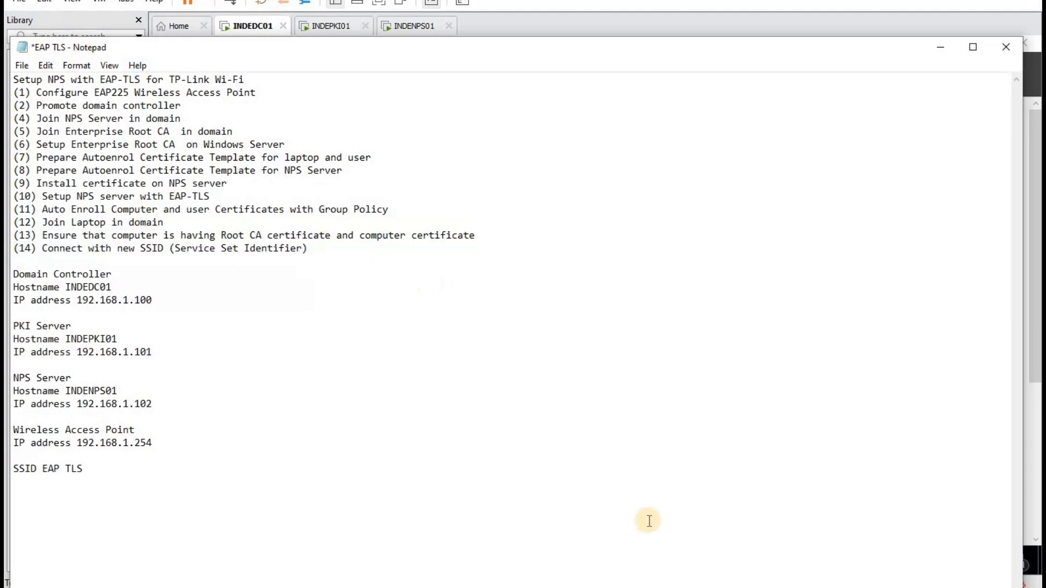
{"action": "left_click", "coordinate": [331, 27]}
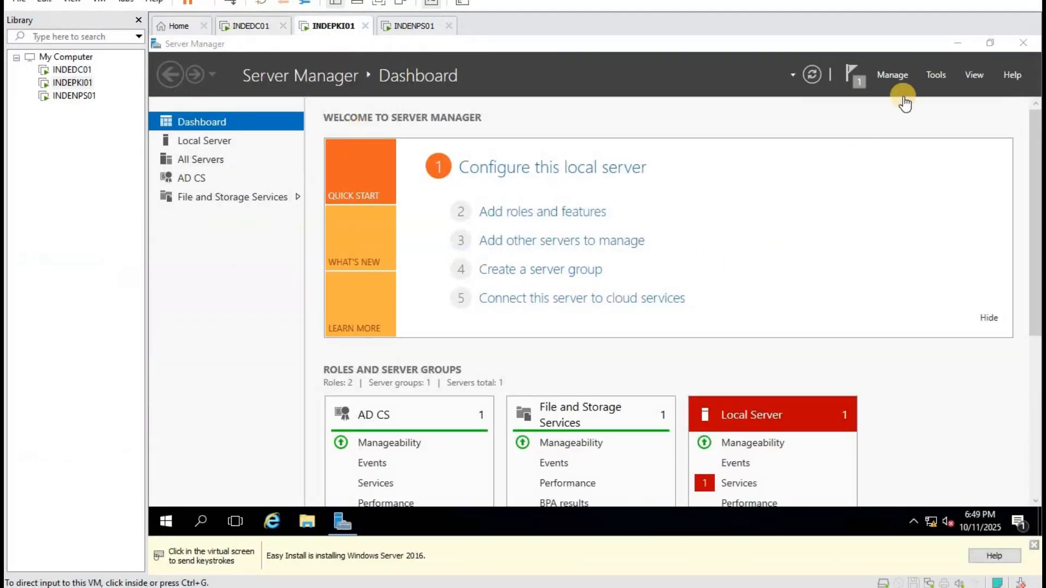
Show shiva-INDEPKI01-CA's issued certificates maximized, selecting LAPTOP38's request 8 and the row-3 user certificate.
{"action": "left_click", "coordinate": [929, 74]}
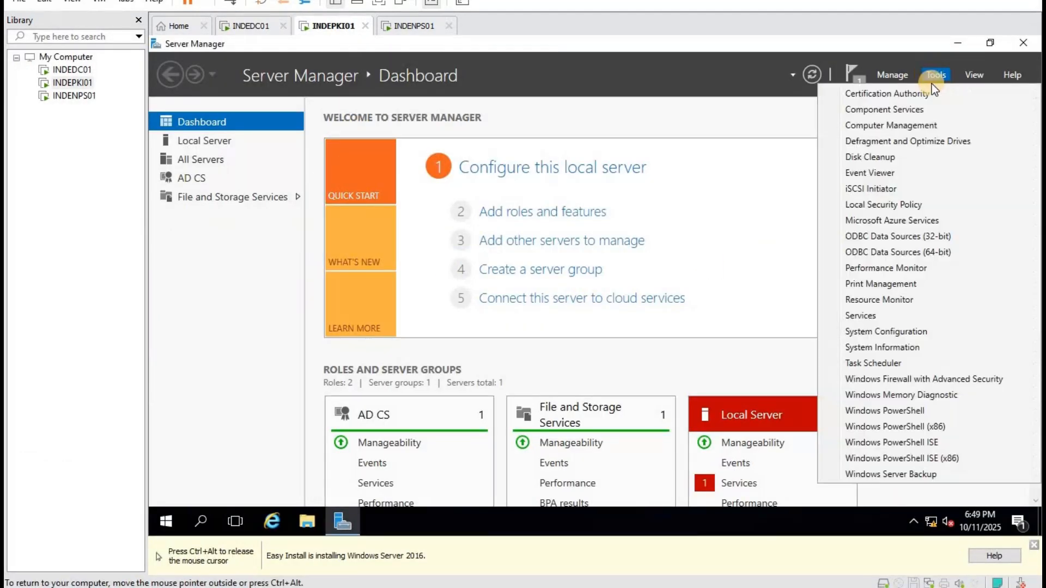
{"action": "left_click", "coordinate": [903, 95]}
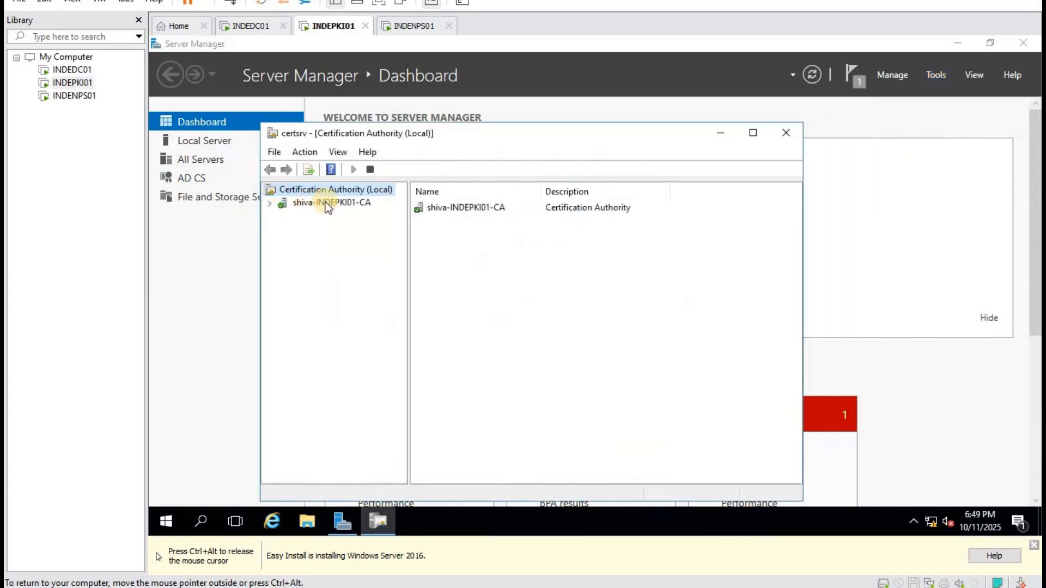
{"action": "double_click", "coordinate": [325, 202]}
{"action": "left_click", "coordinate": [358, 230]}
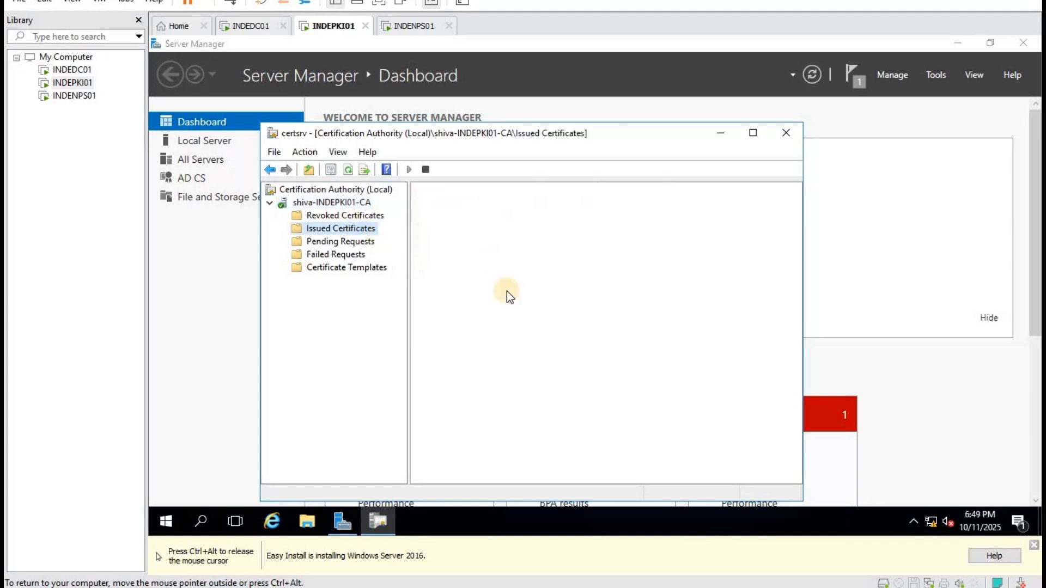
{"action": "left_click", "coordinate": [753, 134]}
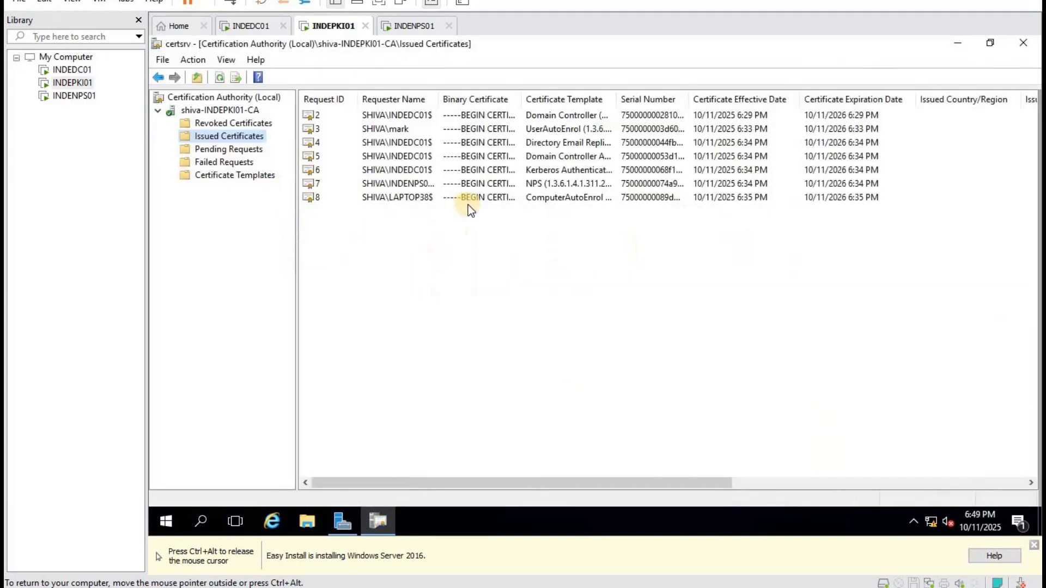
{"action": "left_click", "coordinate": [416, 197]}
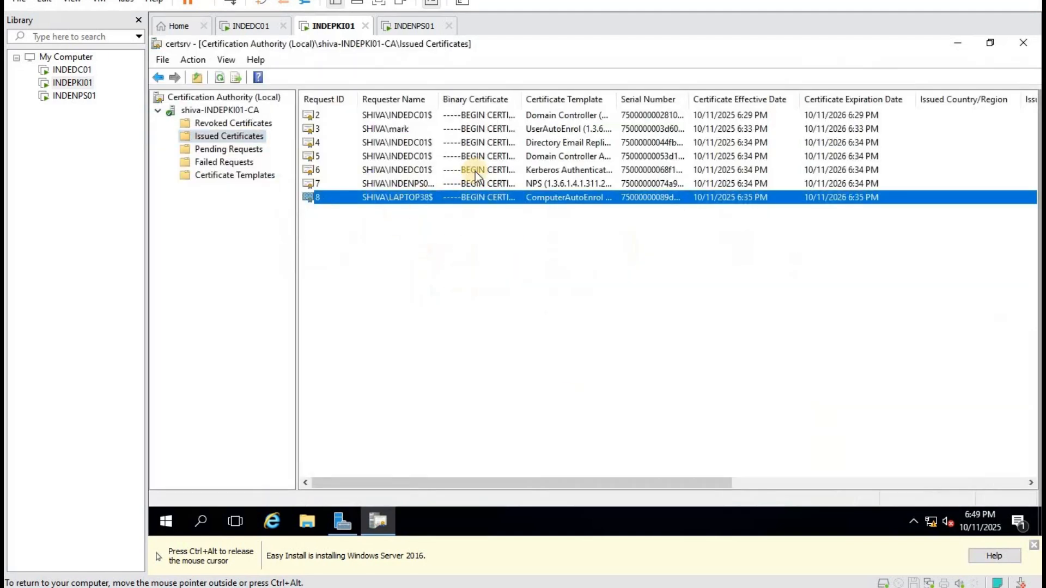
{"action": "left_click", "coordinate": [398, 129]}
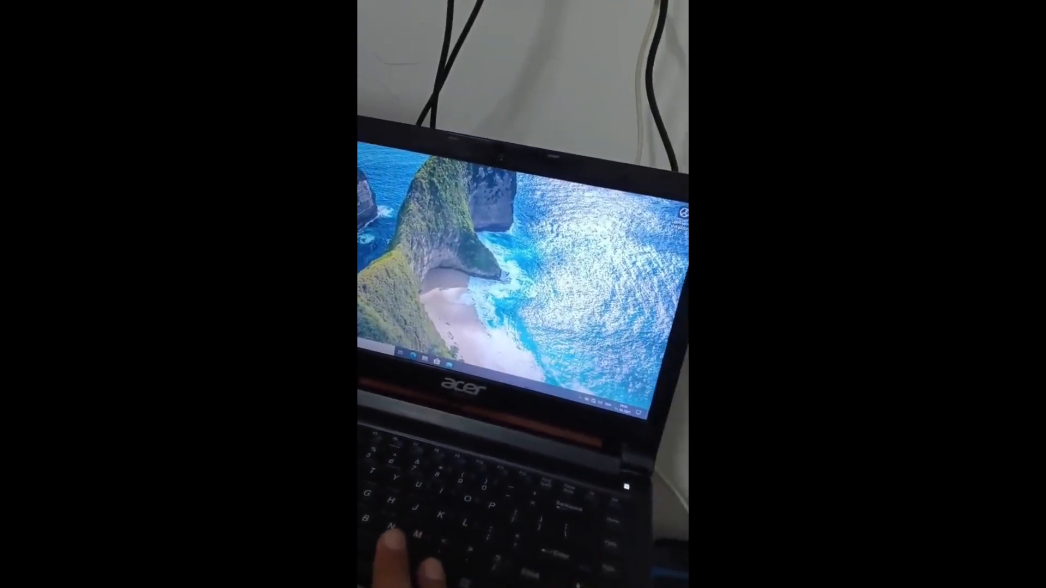
Open a Command Prompt via Win+R and run whoami to check the signed-in account.
{"action": "key", "text": "super+r"}
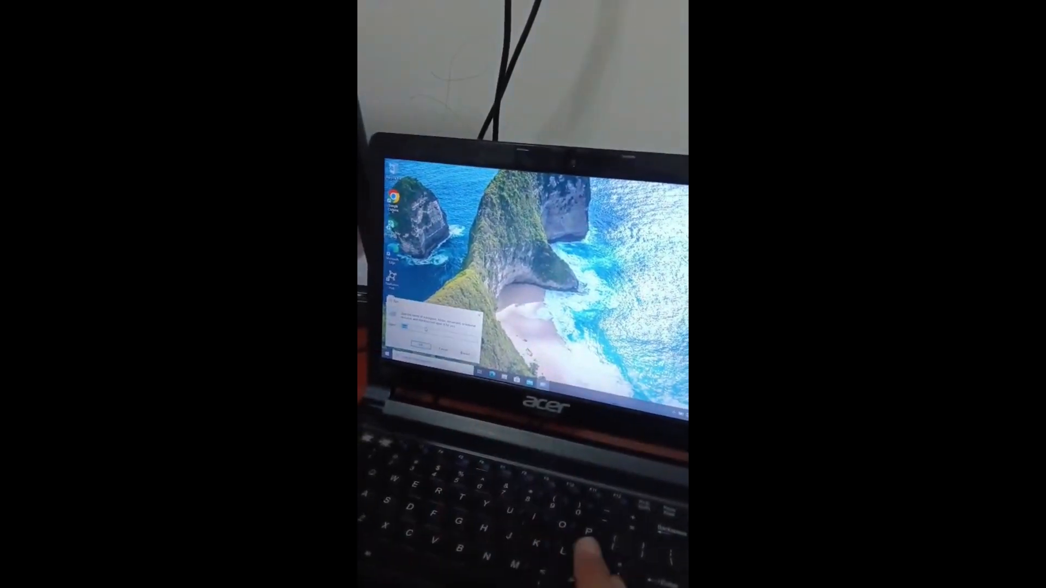
{"action": "key", "text": "Return"}
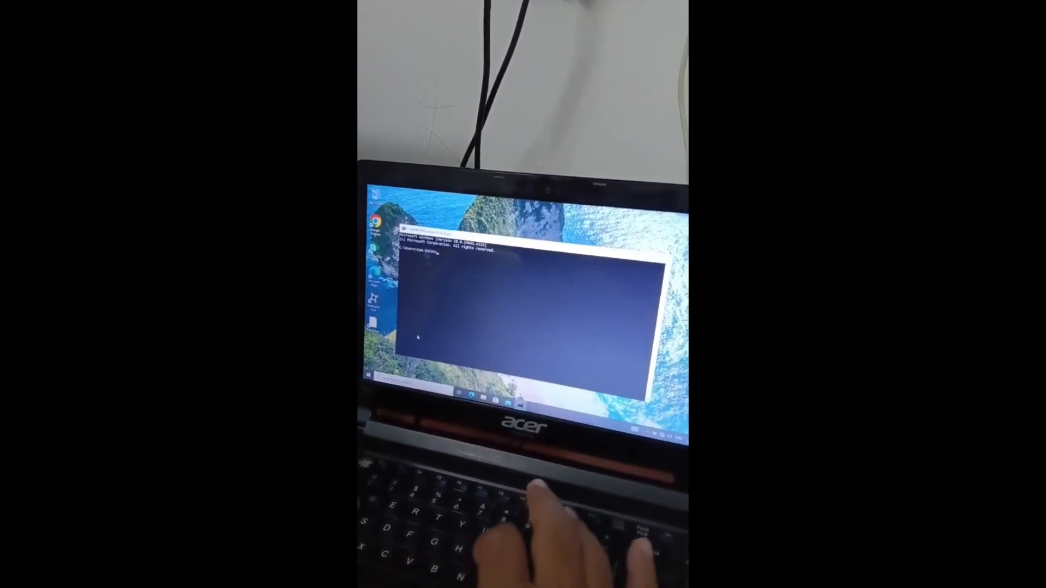
{"action": "type", "text": "whoa"}
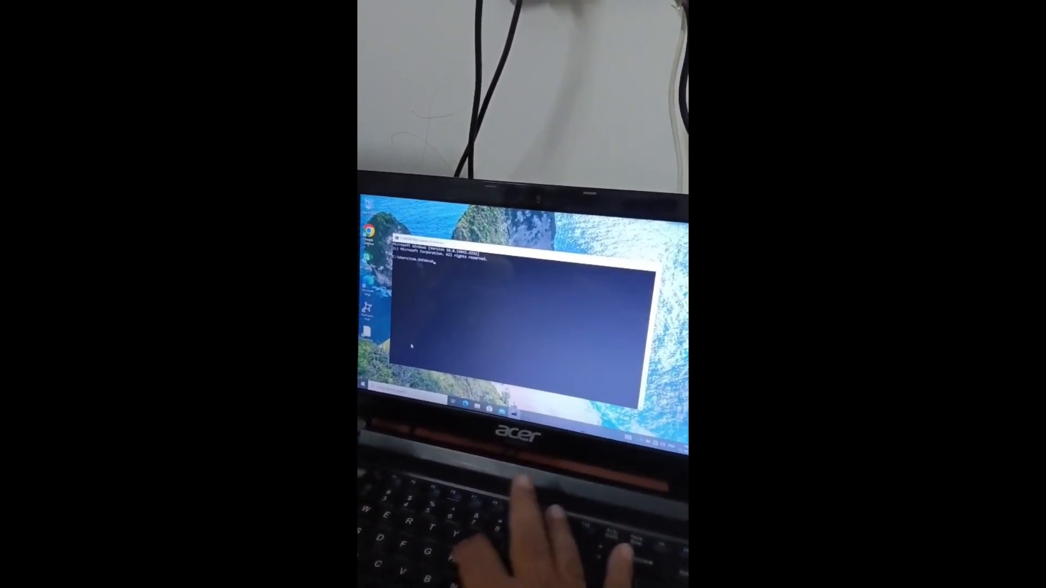
{"action": "type", "text": "mi"}
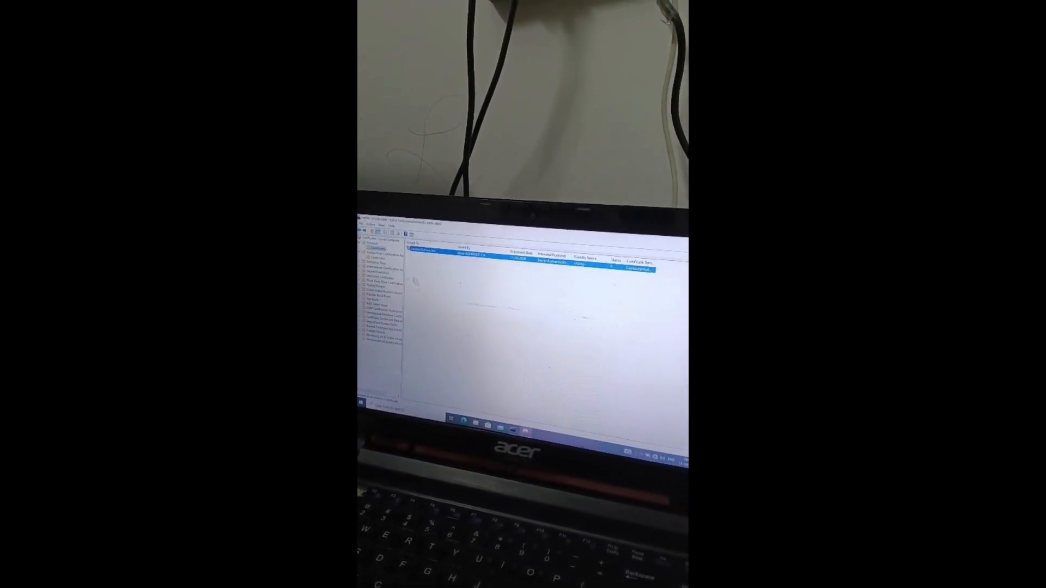
Close the certificates console after reviewing the laptop's computer certificate.
{"action": "left_click", "coordinate": [687, 238]}
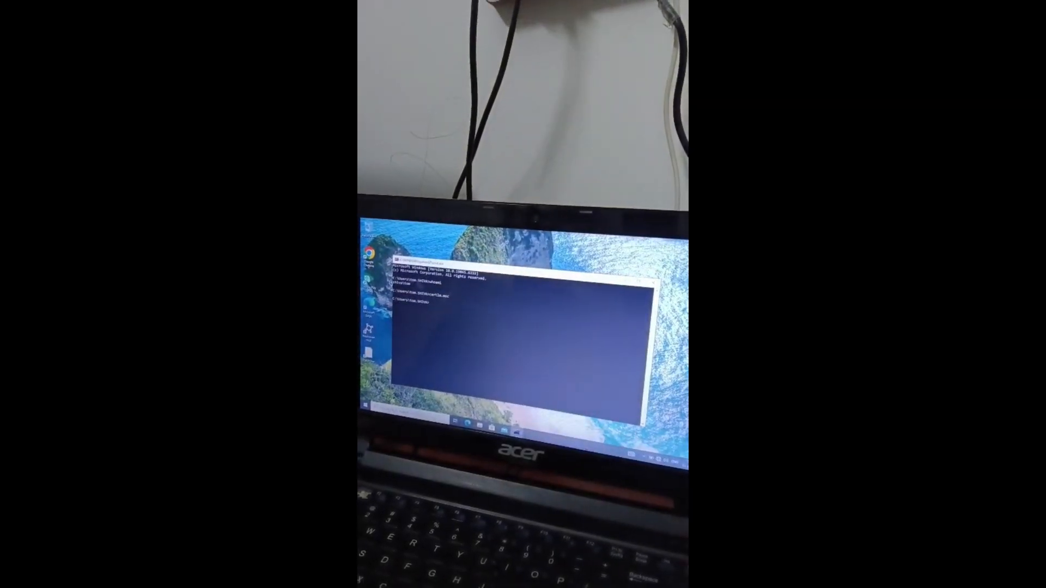